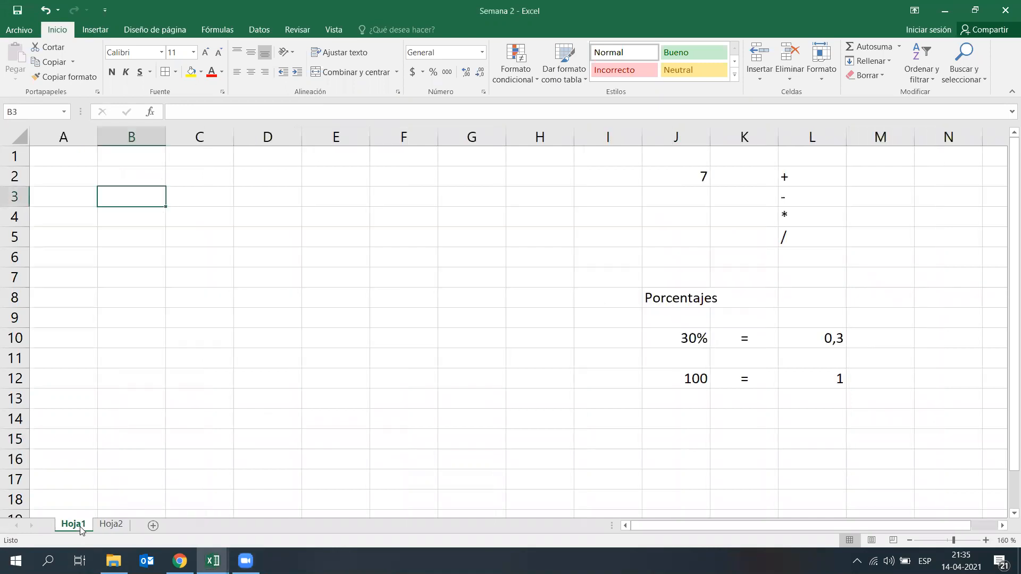
Step: Enter an equals sign in cell I2, beside the 7 in the operators example
left_click(299, 369)
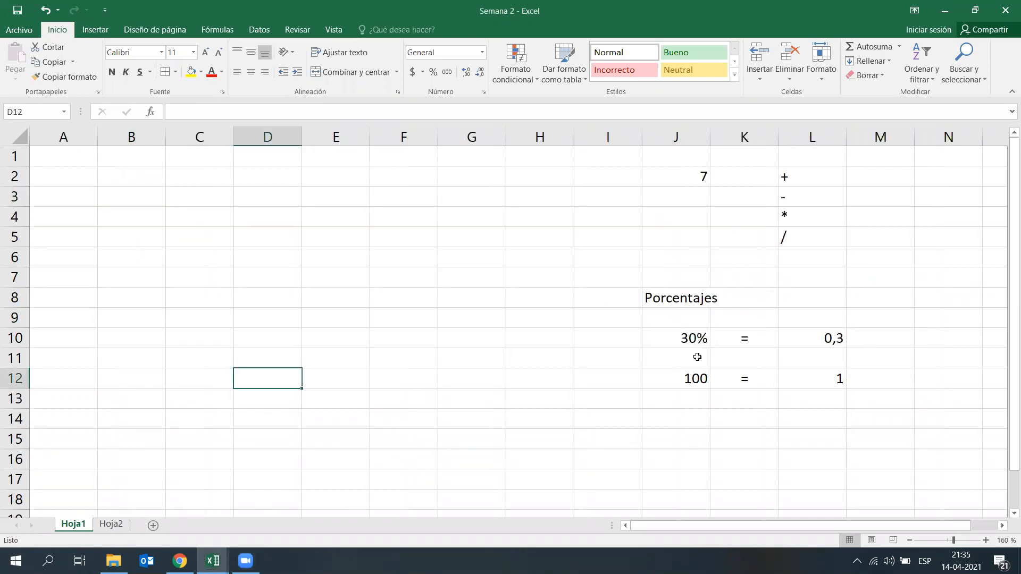
left_click(713, 265)
left_click(607, 176)
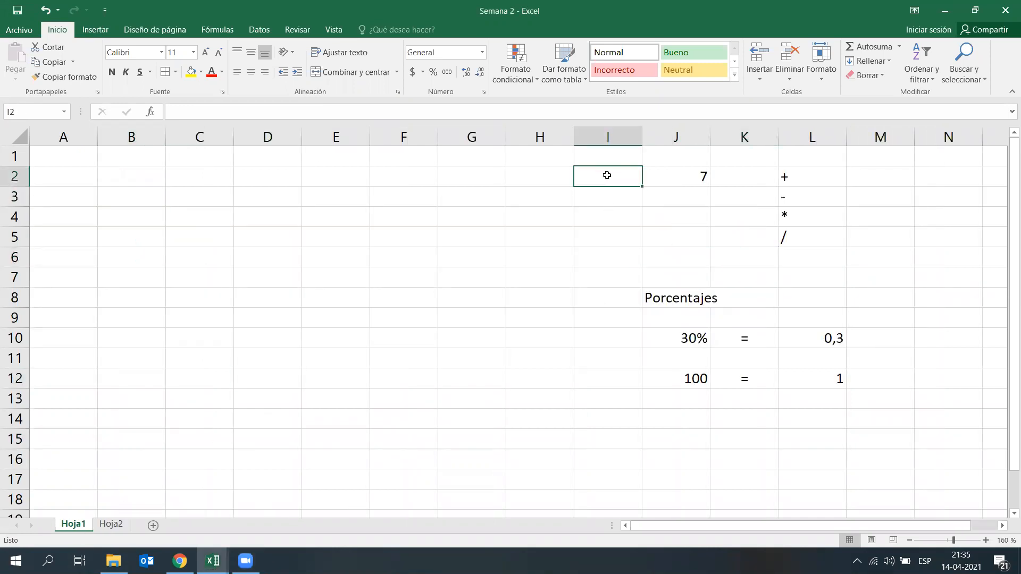
type("=")
key("Return")
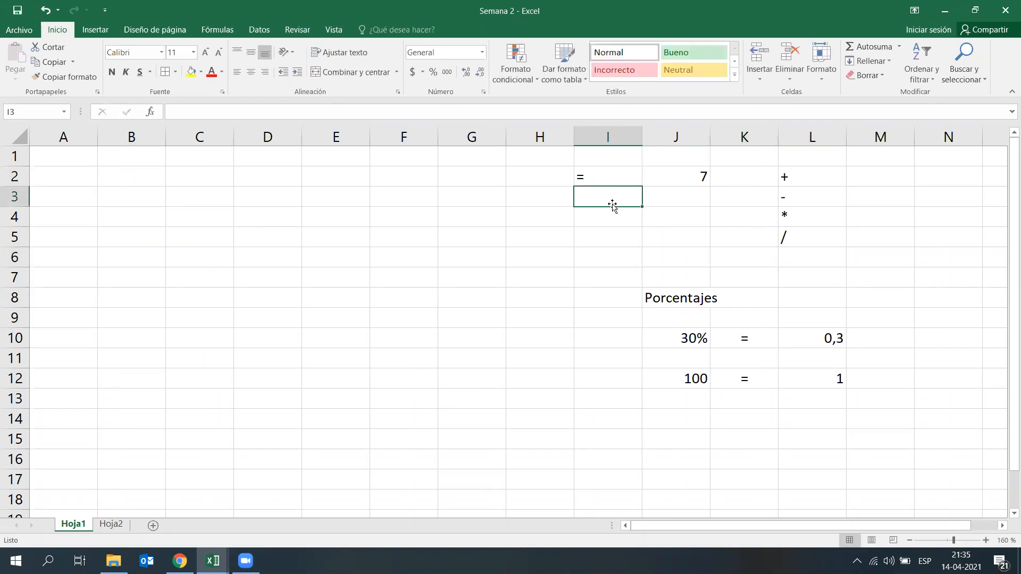
Step: Review the arithmetic operator symbols in L2:L5 and the percentage equivalences in J10:L12
left_click(814, 180)
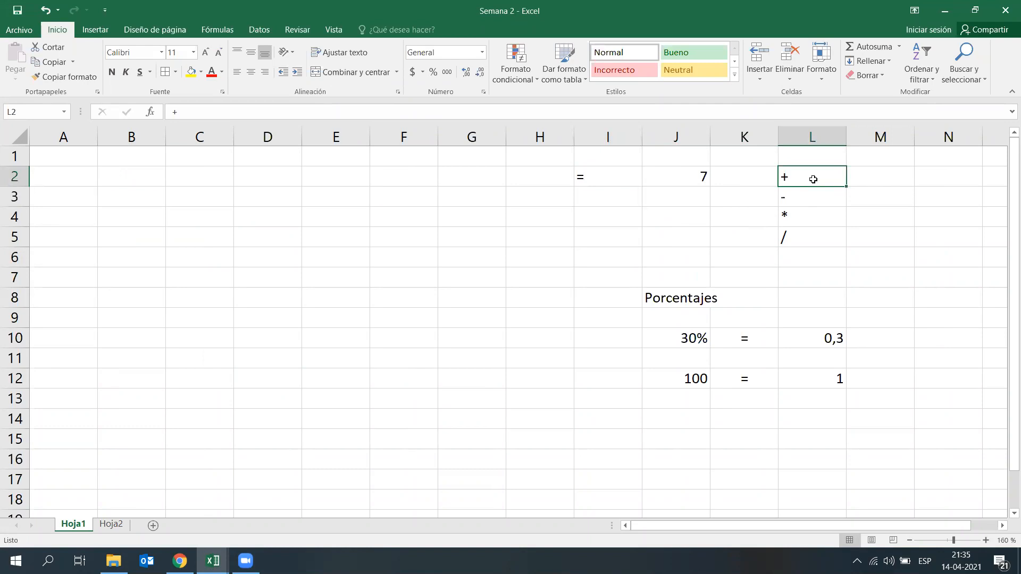
key("Down")
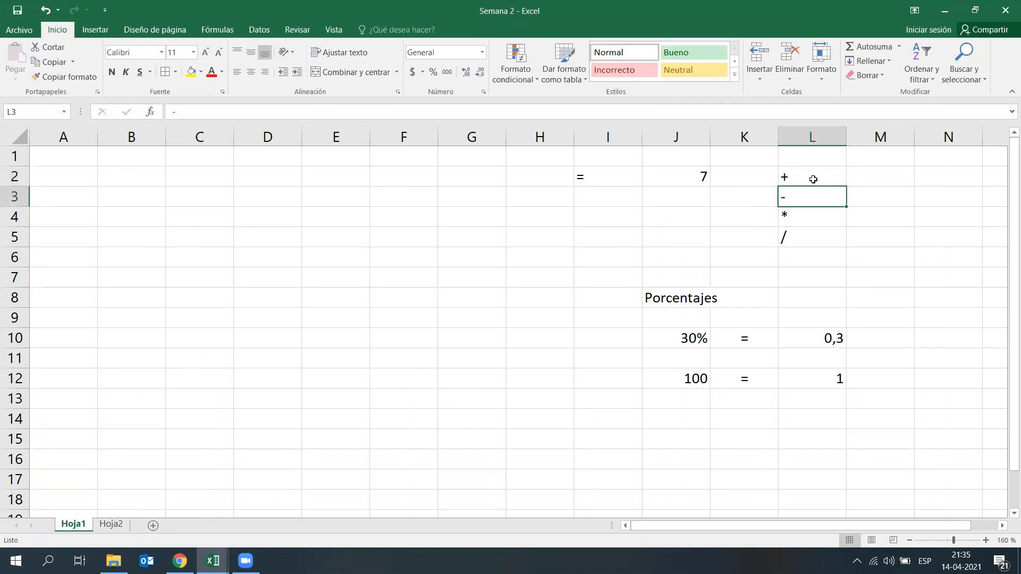
key("Down")
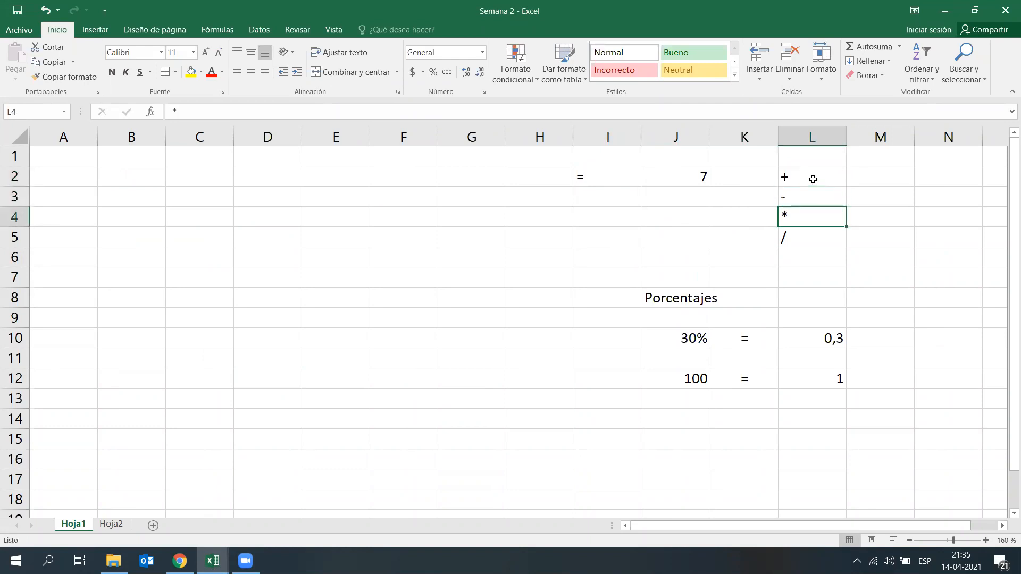
key("Down")
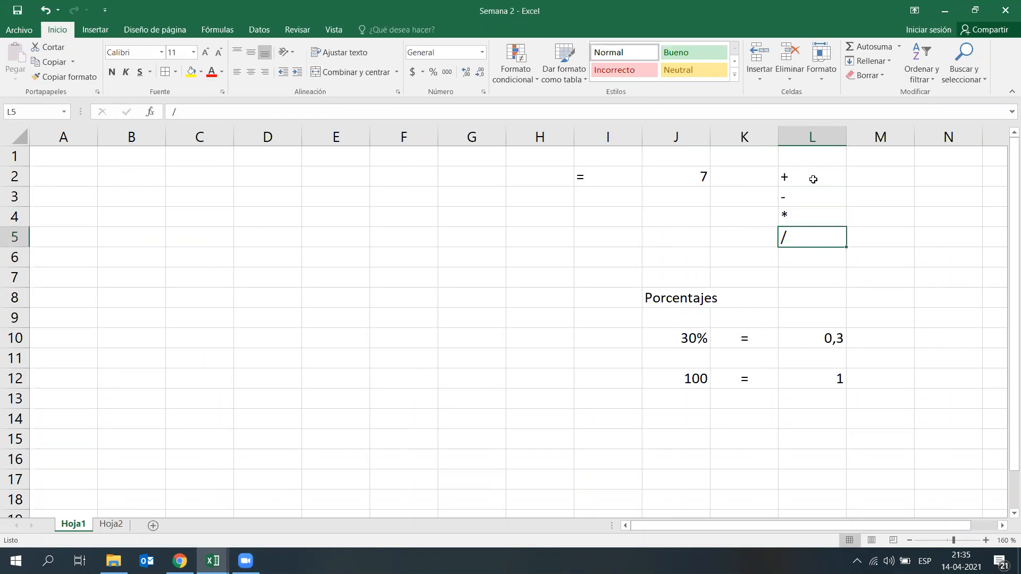
left_click(579, 406)
left_click_drag(665, 337, 839, 381)
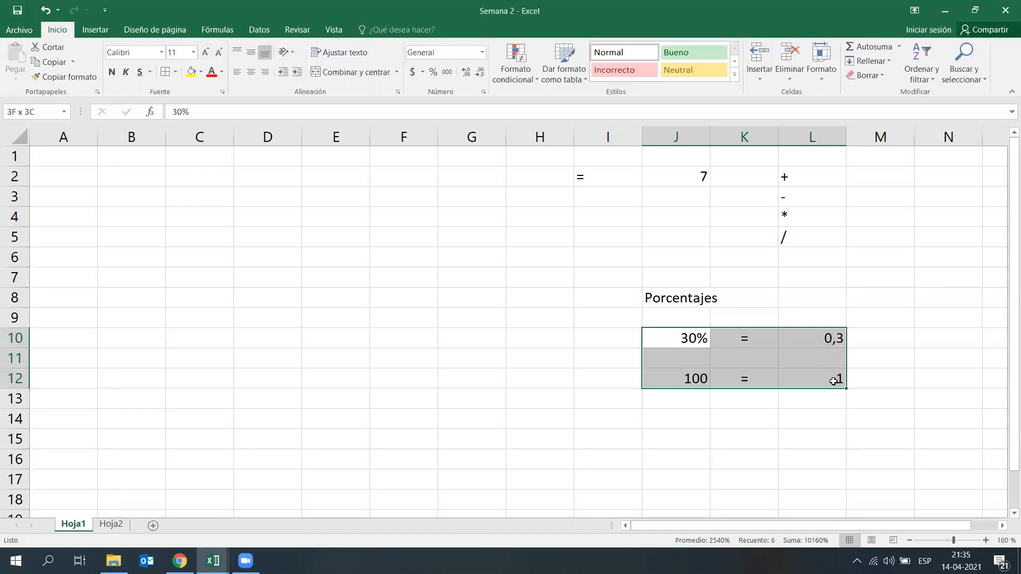
left_click(753, 450)
Step: Change the value in cell J12 to 100%
left_click(691, 397)
double_click(689, 380)
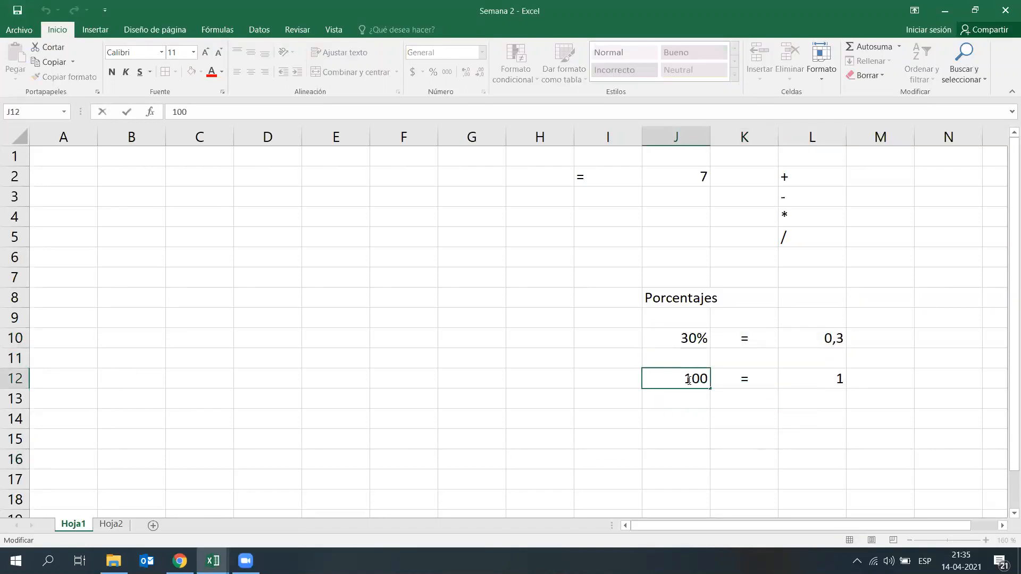
type("%")
key("Return")
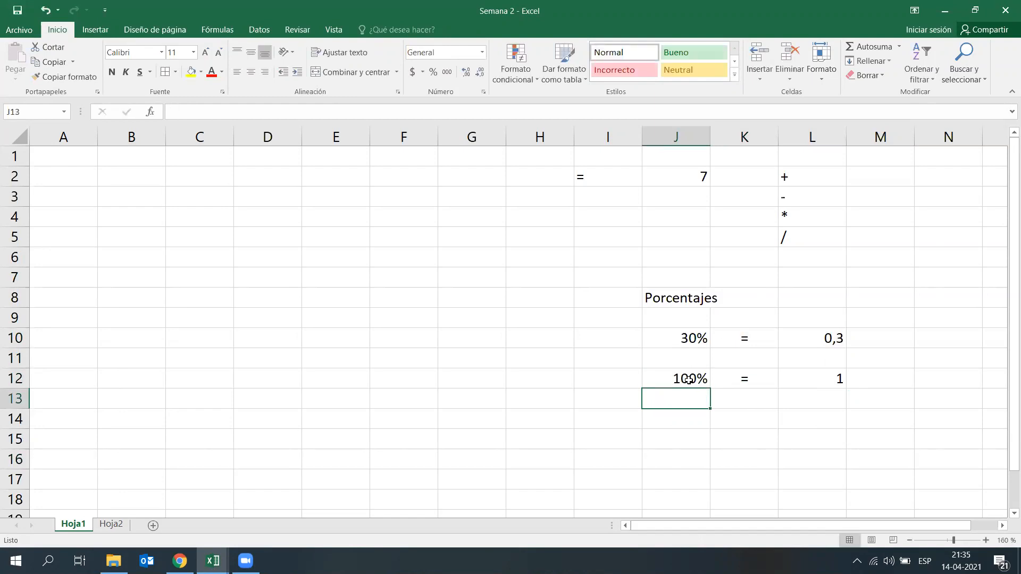
Step: Examine the decimal equivalents of the percentages in L10 and L12
key("Right")
key("Right")
key("Up")
key("Up")
key("Up")
key("Down")
key("Down")
key("Up")
key("Up")
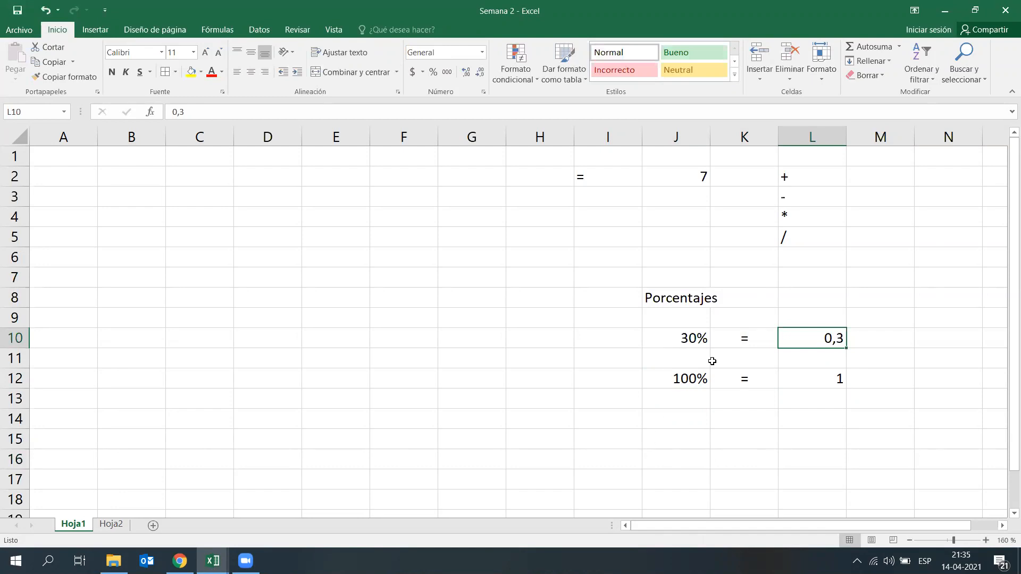
left_click(817, 436)
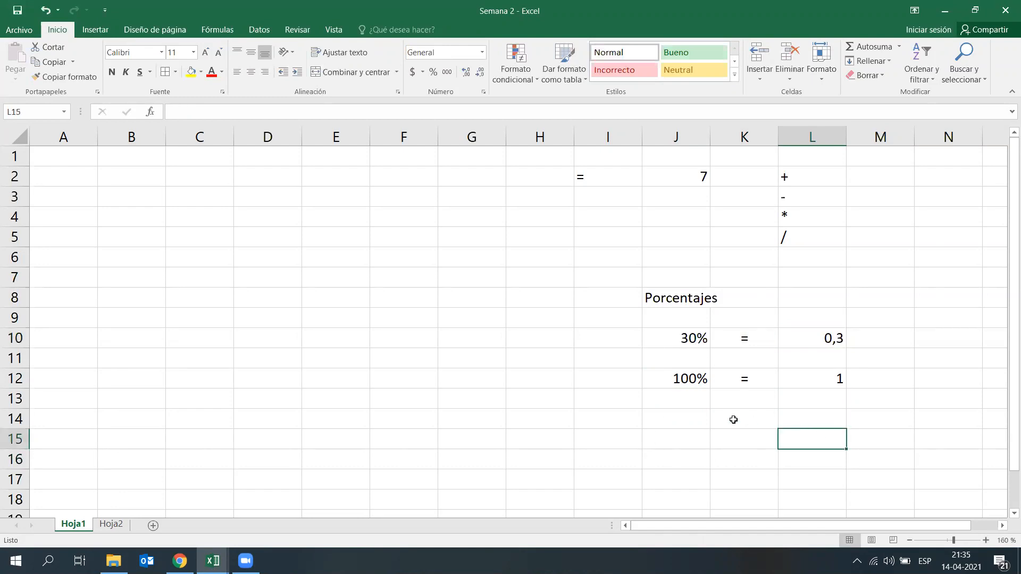
left_click(762, 423)
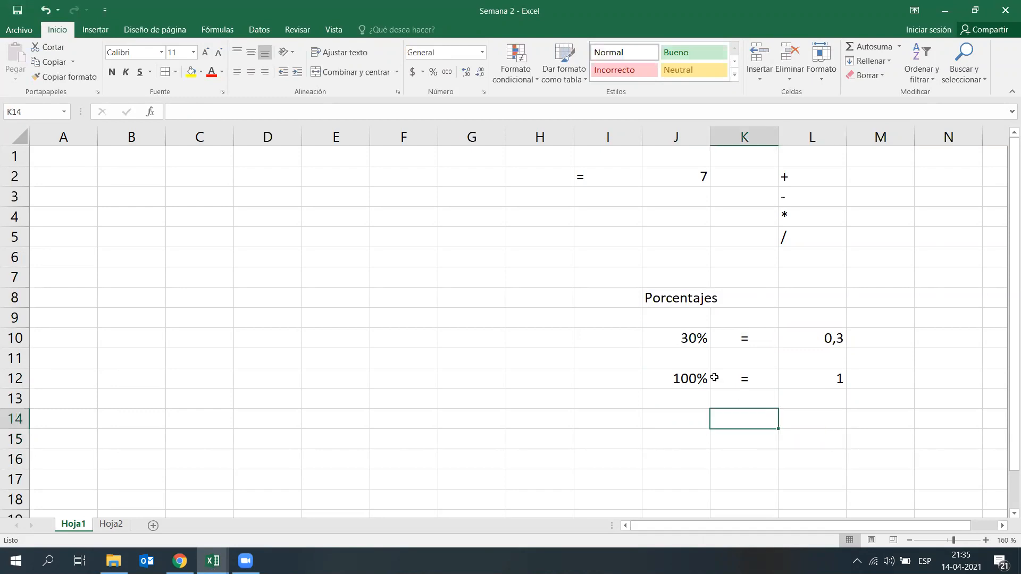
Step: Add another percentage equivalence in row 11, with 50% in J11 and 0,5 in L11
left_click(690, 373)
left_click(686, 360)
type("50%")
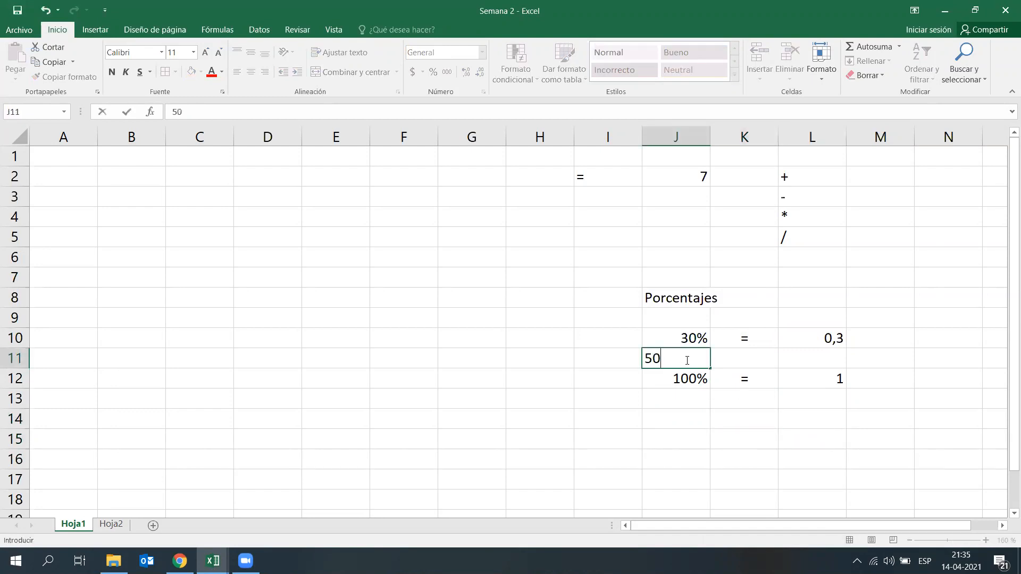
key("Right")
key("Right")
type("0,5")
key("Return")
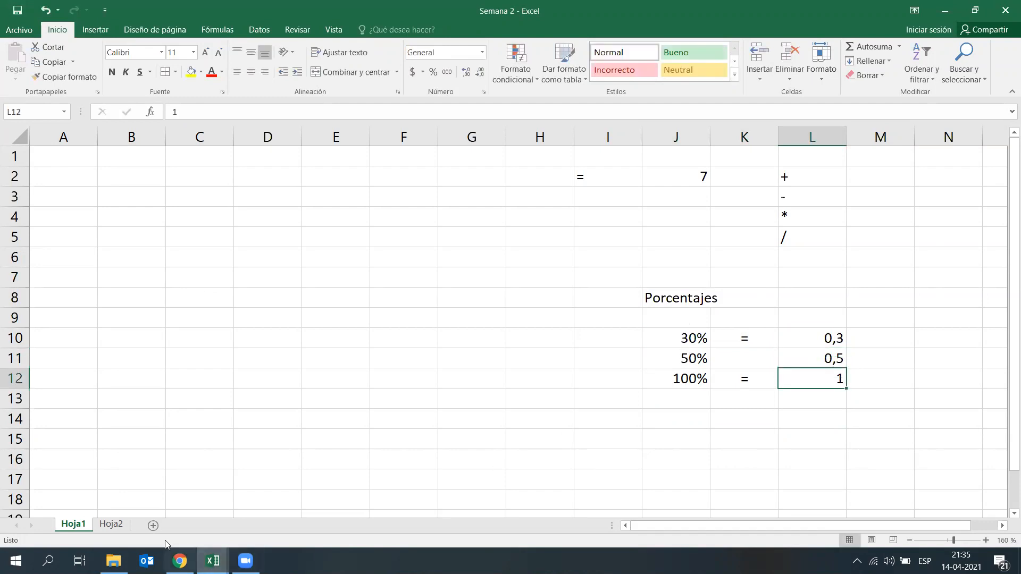
Step: On Hoja2, number the rows of the Ventas table from 1 to 6 in A5:A10
left_click(118, 526)
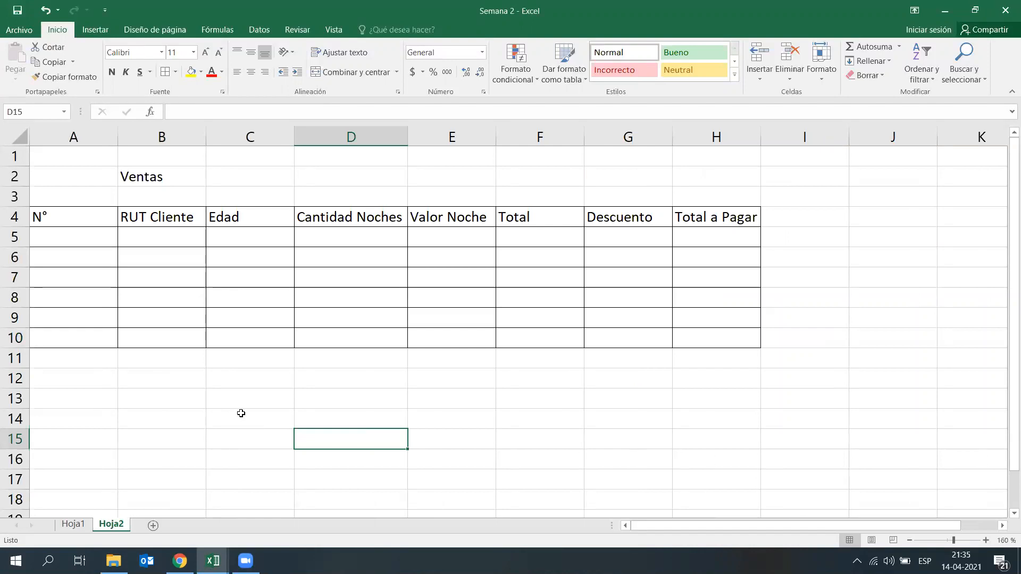
left_click(101, 237)
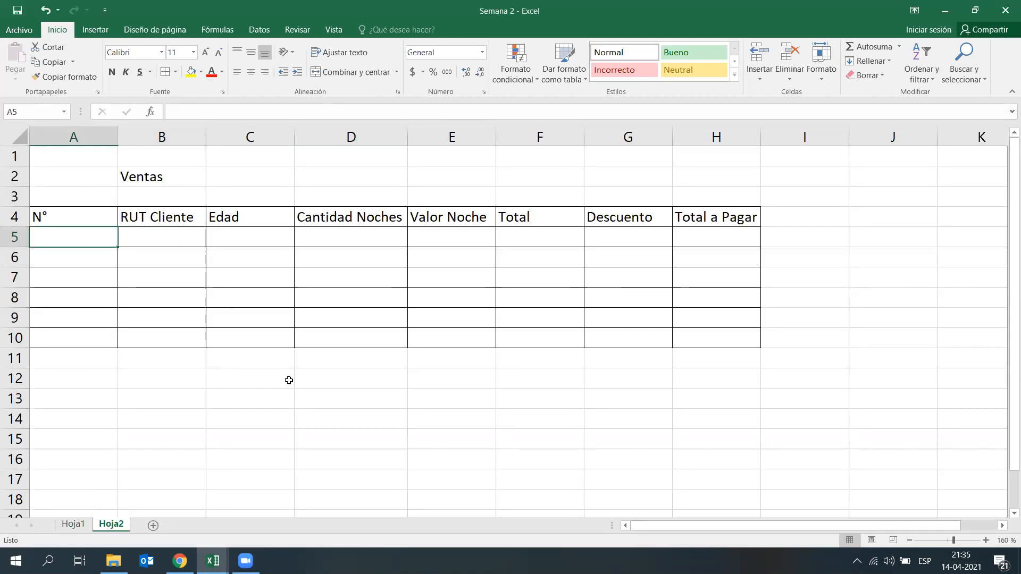
type("1")
key("Return")
type("2")
key("Return")
type("3")
key("Return")
type("4")
key("Return")
type("5")
key("Return")
type("6")
key("Return")
key("Up")
key("Up")
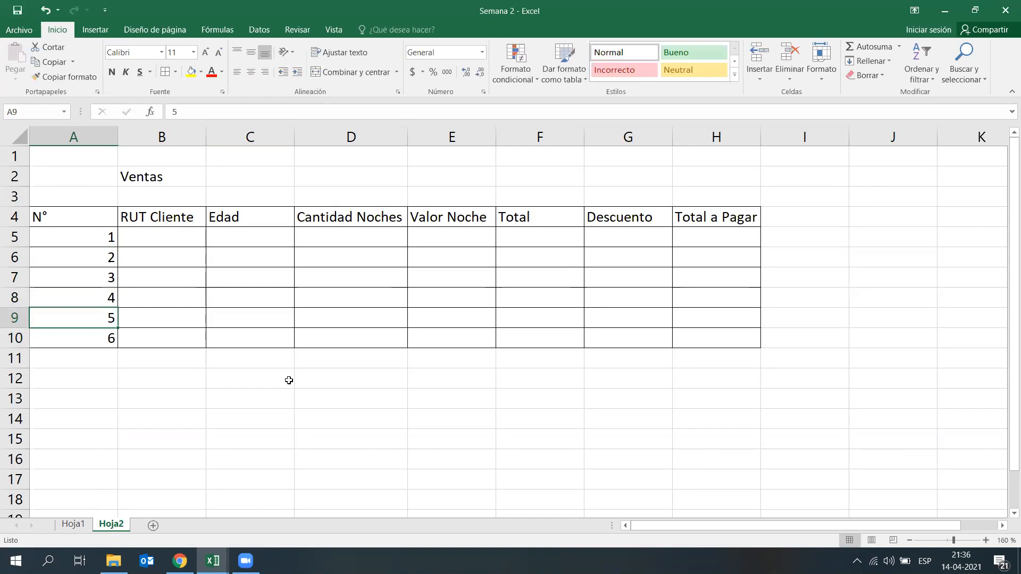
left_click(106, 356)
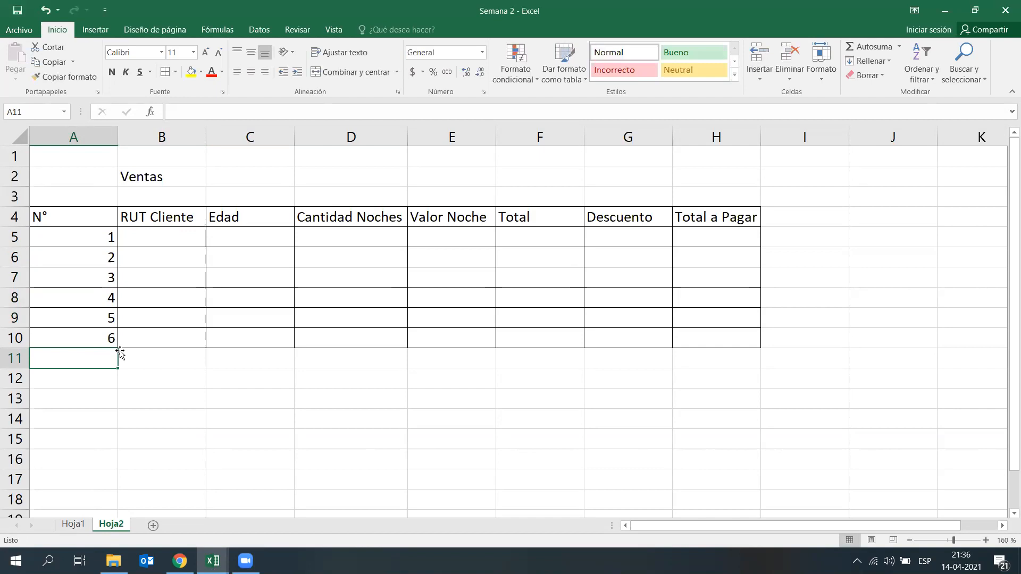
left_click(244, 380)
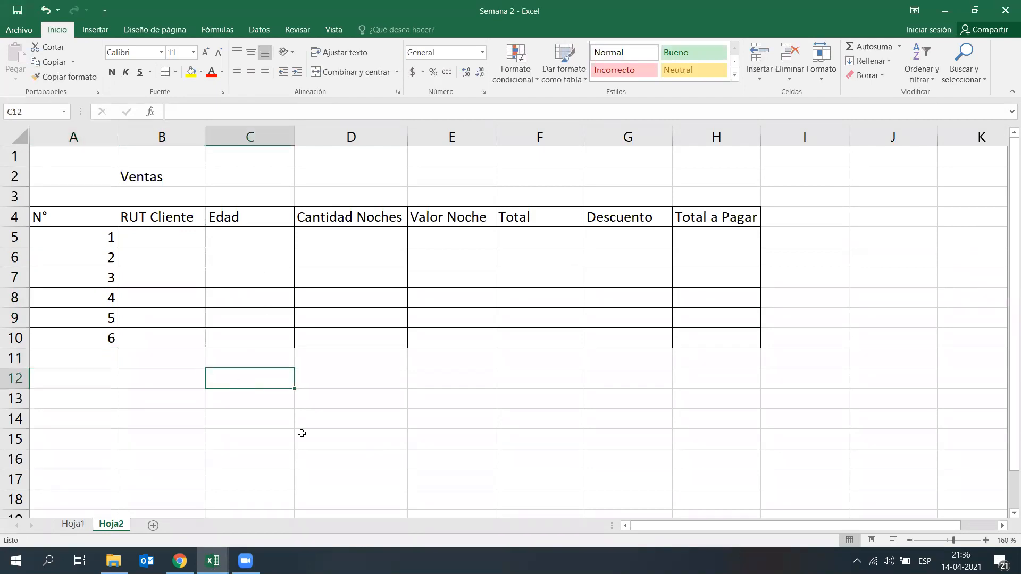
left_click(125, 379)
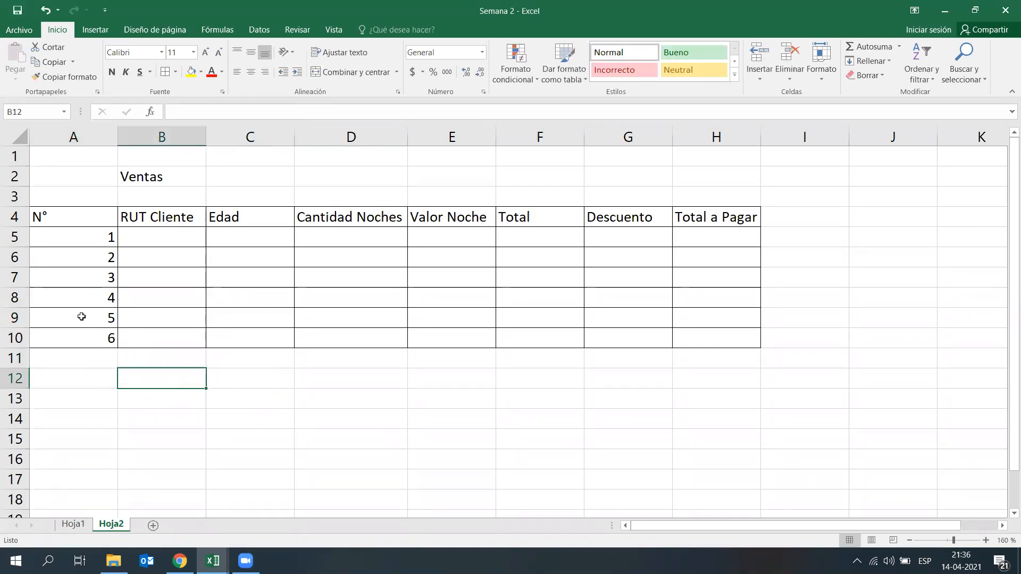
Step: Extend the consecutive numbering from A8:A10 down column A to row 328 by auto-filling the series
left_click_drag(63, 294, 59, 336)
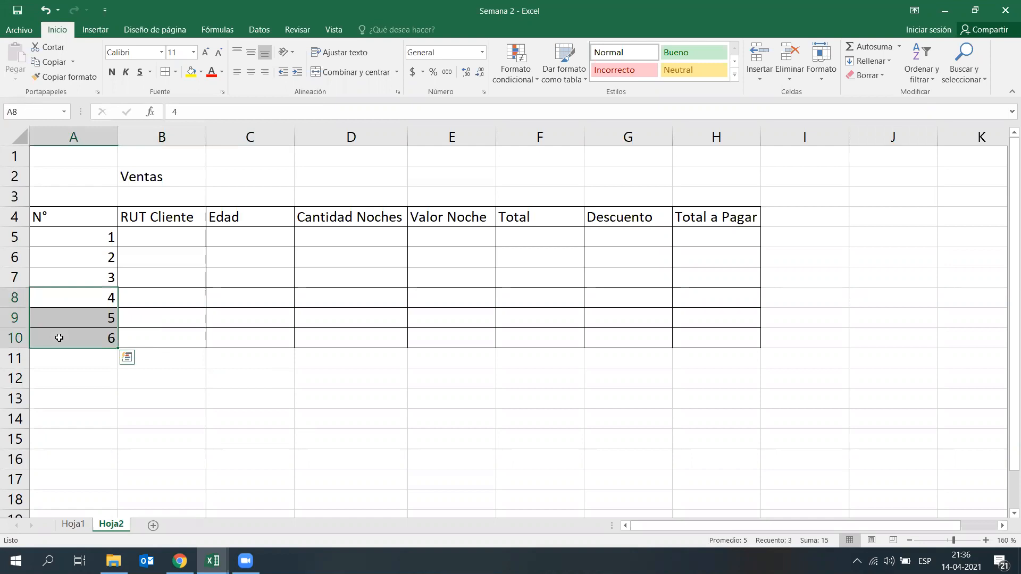
left_click(116, 348)
scroll(124, 348, "up", 3)
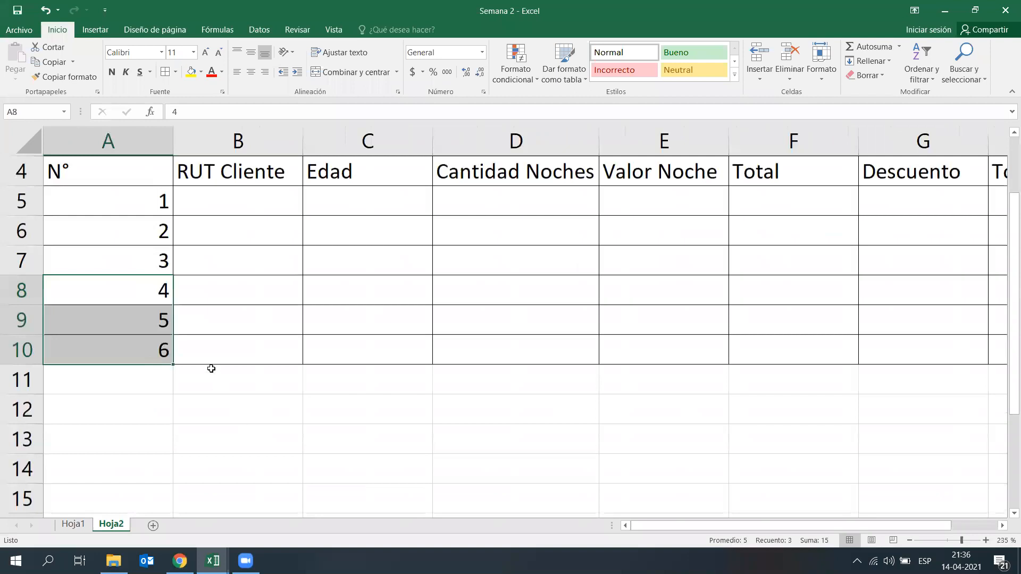
left_click(214, 434)
left_click_drag(135, 290, 136, 337)
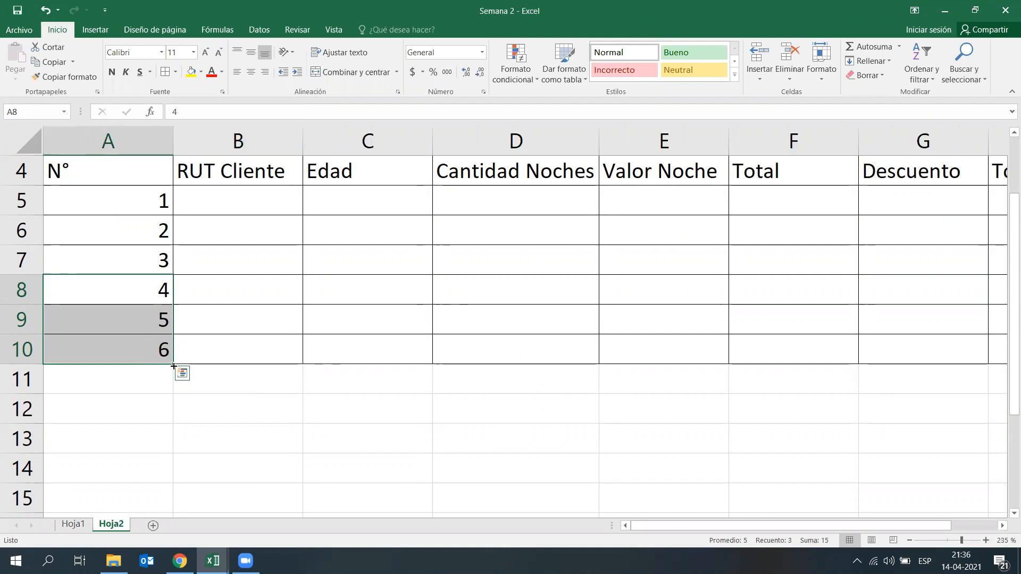
left_click_drag(173, 364, 164, 460)
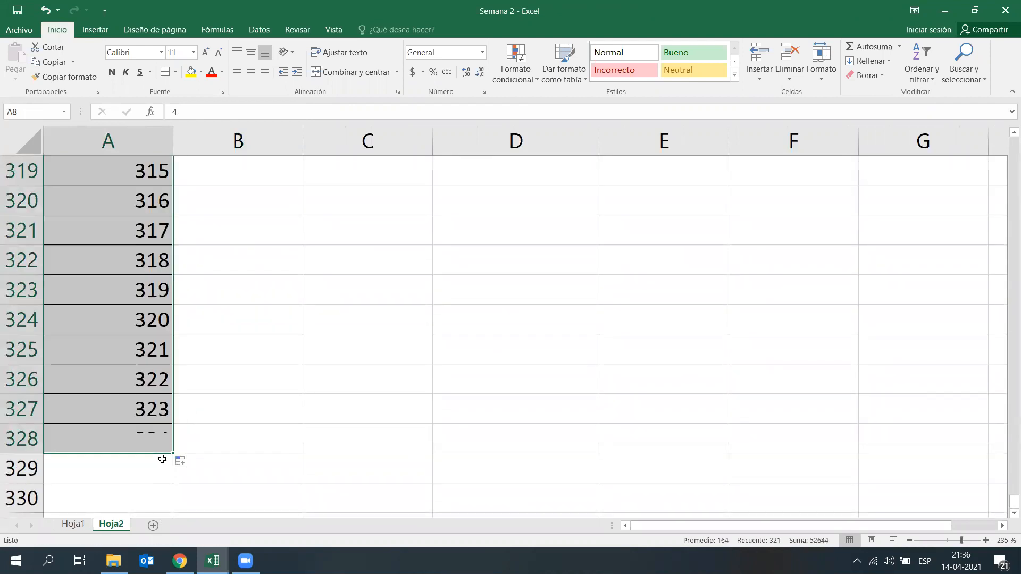
Step: Look back up through the filled number series in column A as far as row 121
scroll(199, 443, "up", 2)
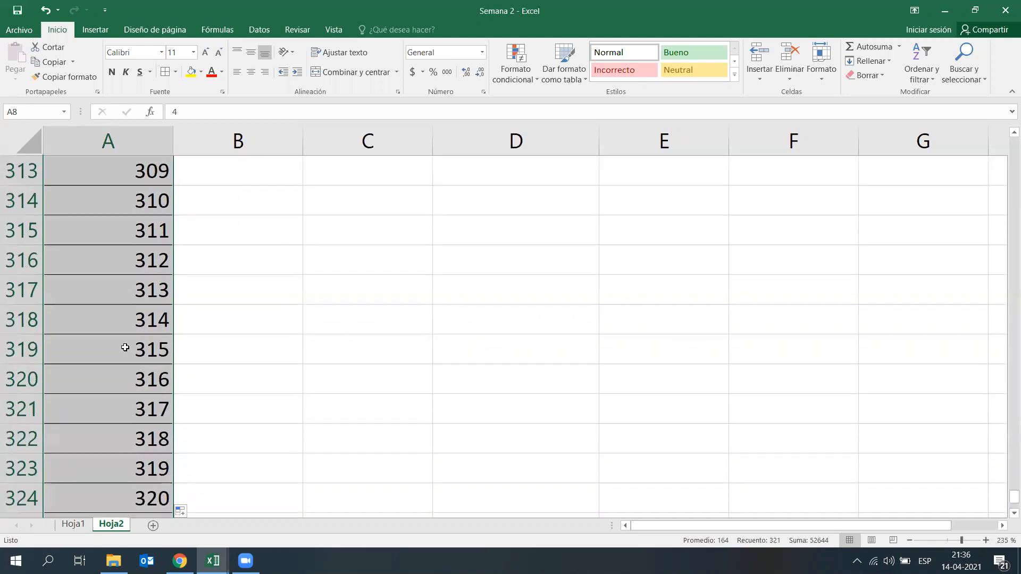
left_click(125, 347)
key("Right")
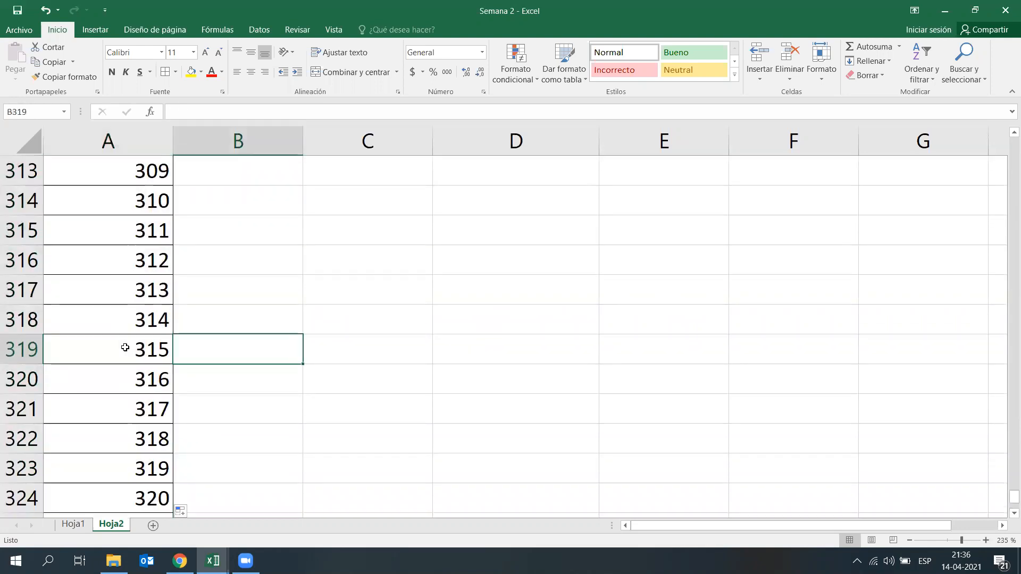
scroll(141, 415, "up", 7)
scroll(263, 312, "up", 20)
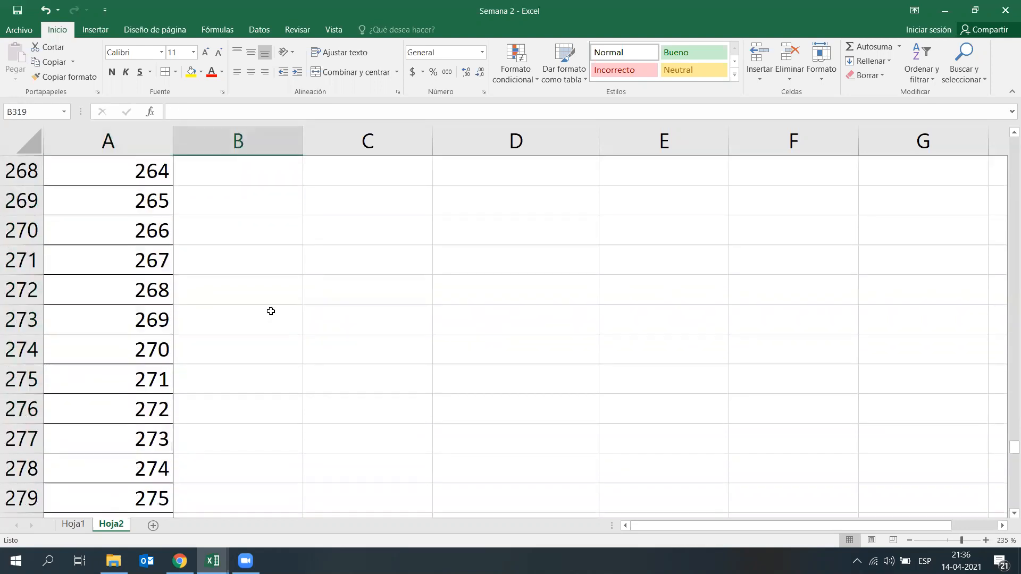
scroll(263, 312, "up", 15)
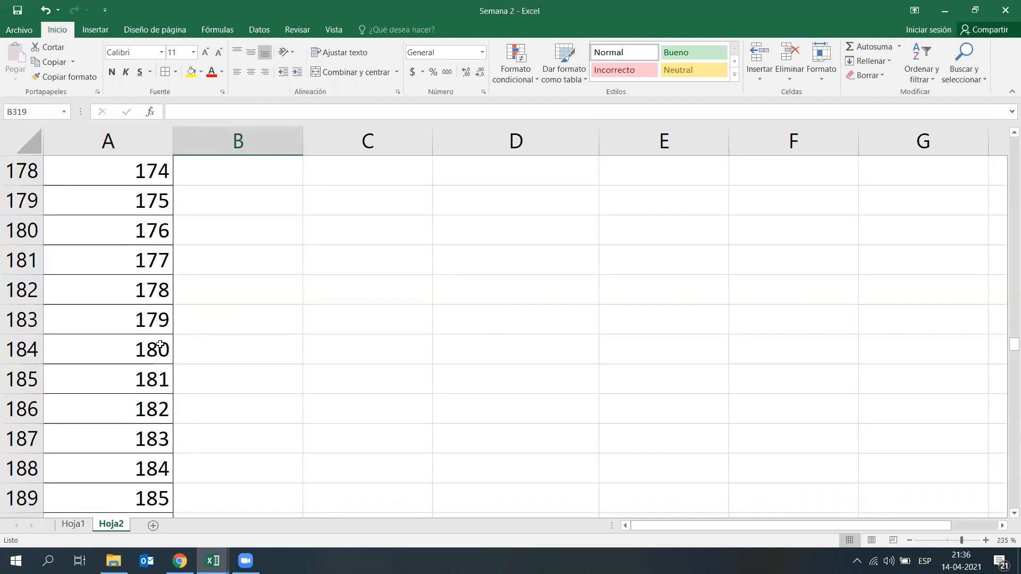
scroll(268, 323, "up", 11)
scroll(269, 323, "up", 8)
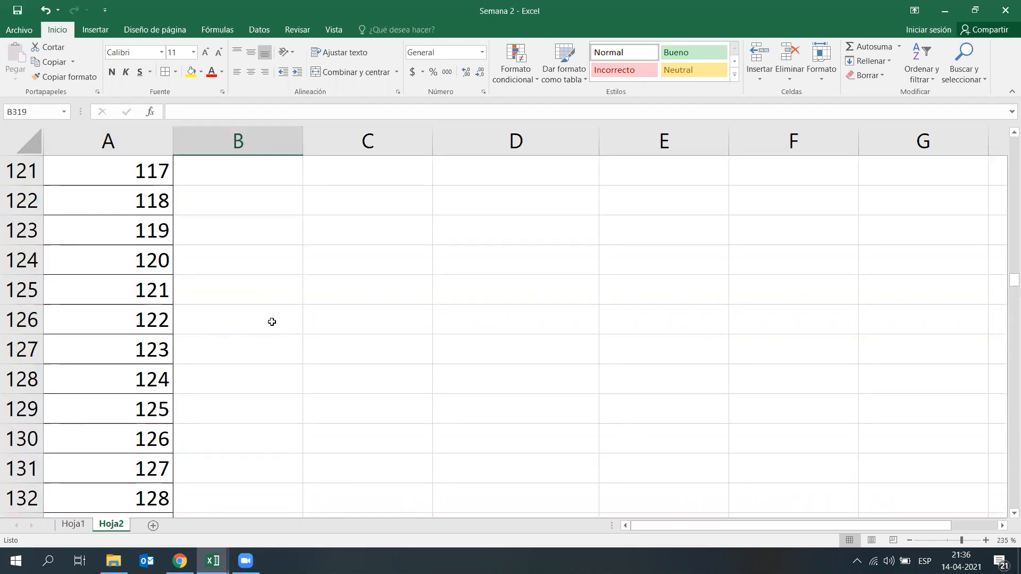
left_click(380, 301)
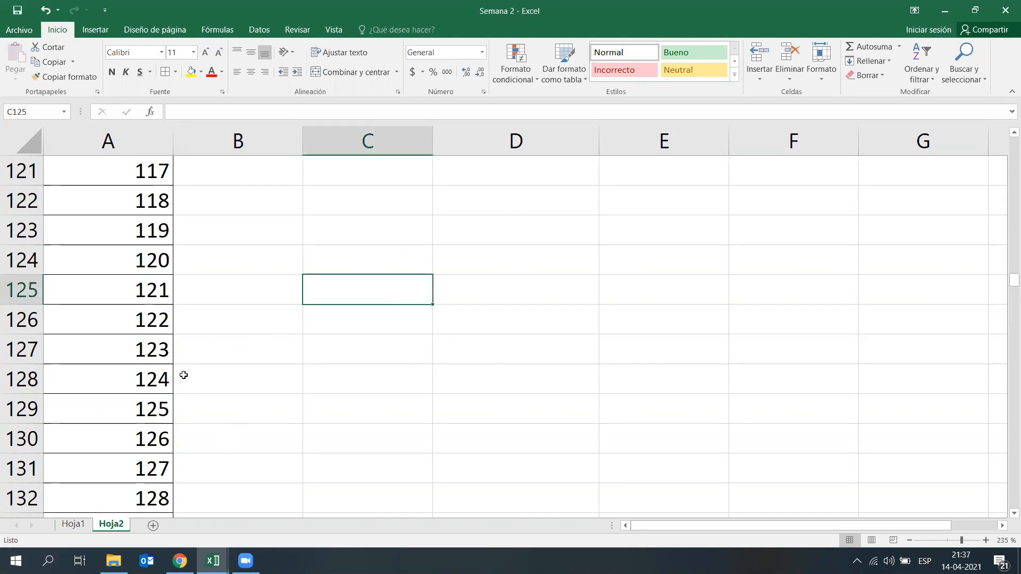
left_click(164, 298)
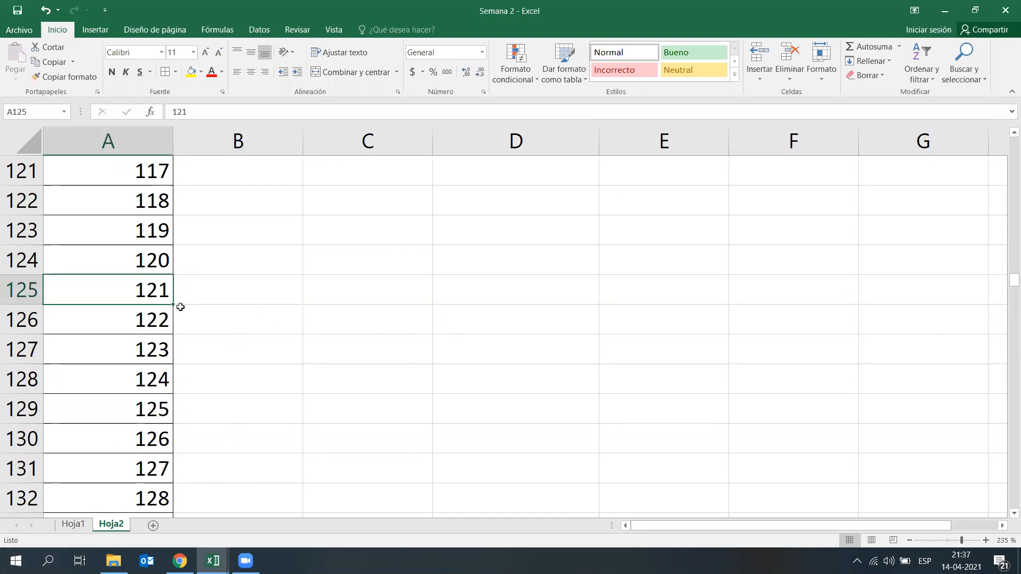
Step: Search Windows for "tecla" and open the on-screen keyboard, Teclado en pantalla
left_click(48, 561)
type("tecl")
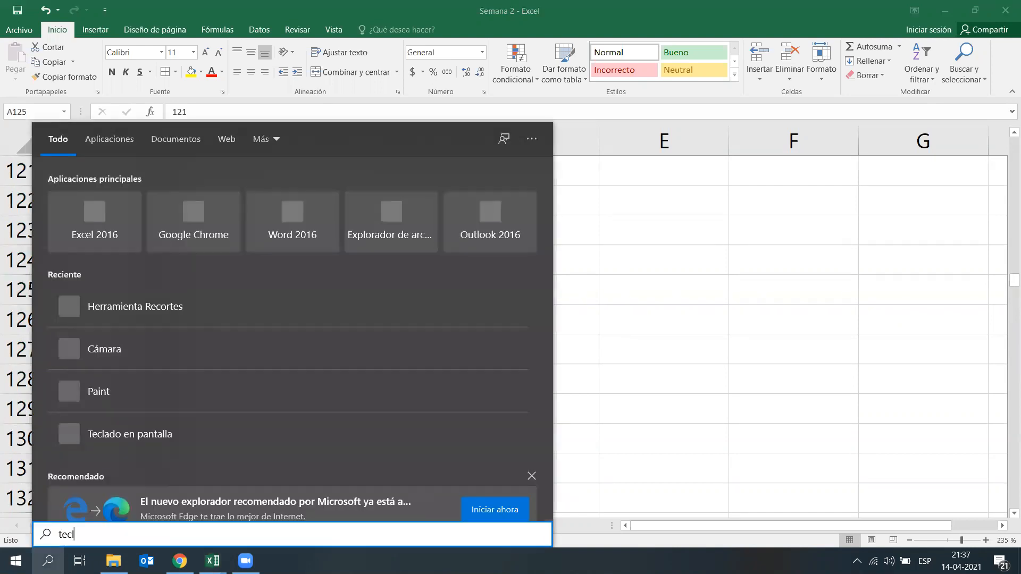
type("a")
key("Return")
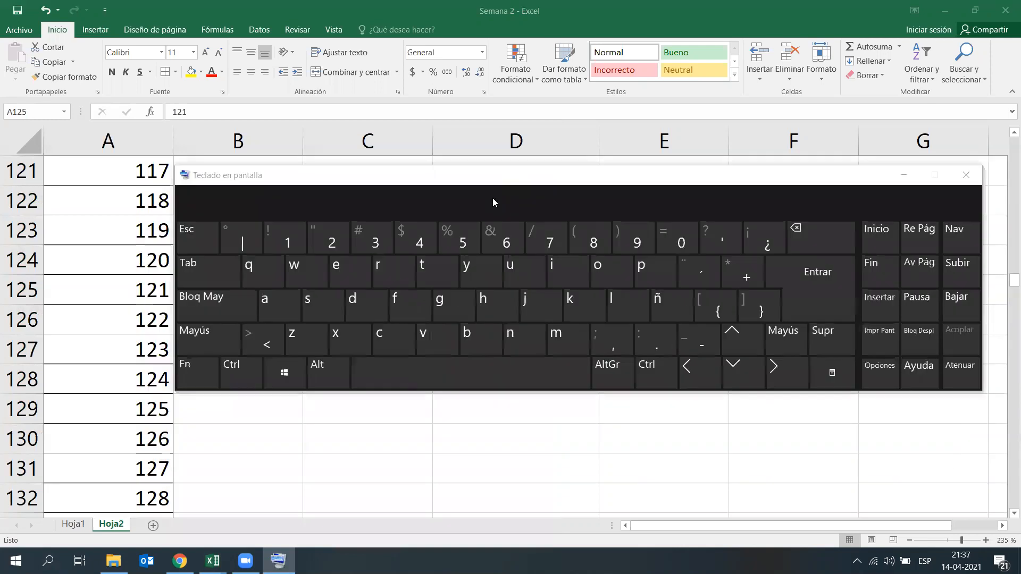
Step: From A128, jump to the N° header in A4 and on to the series' last number in A328
left_click(140, 379)
left_click(239, 374)
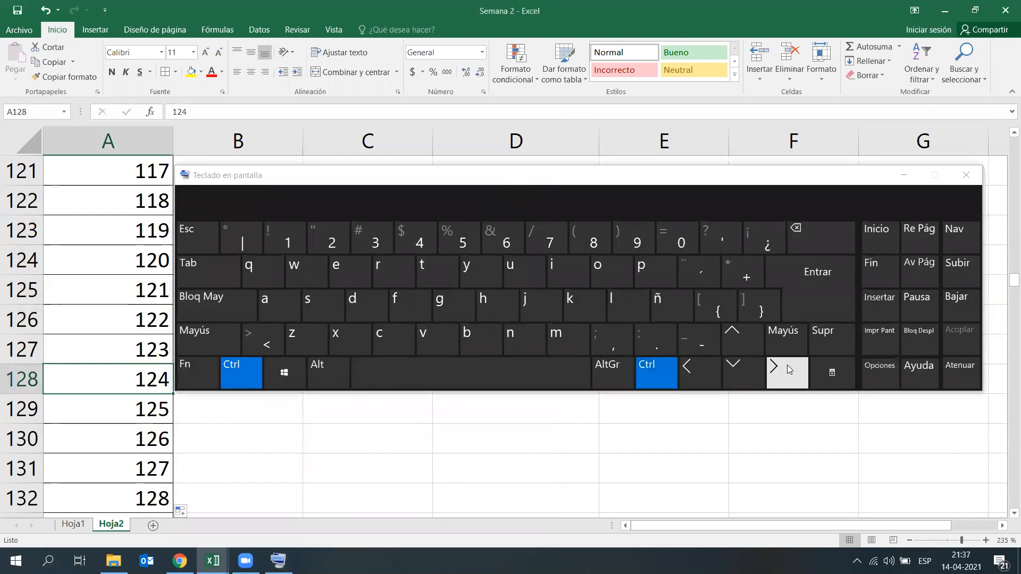
left_click(752, 350)
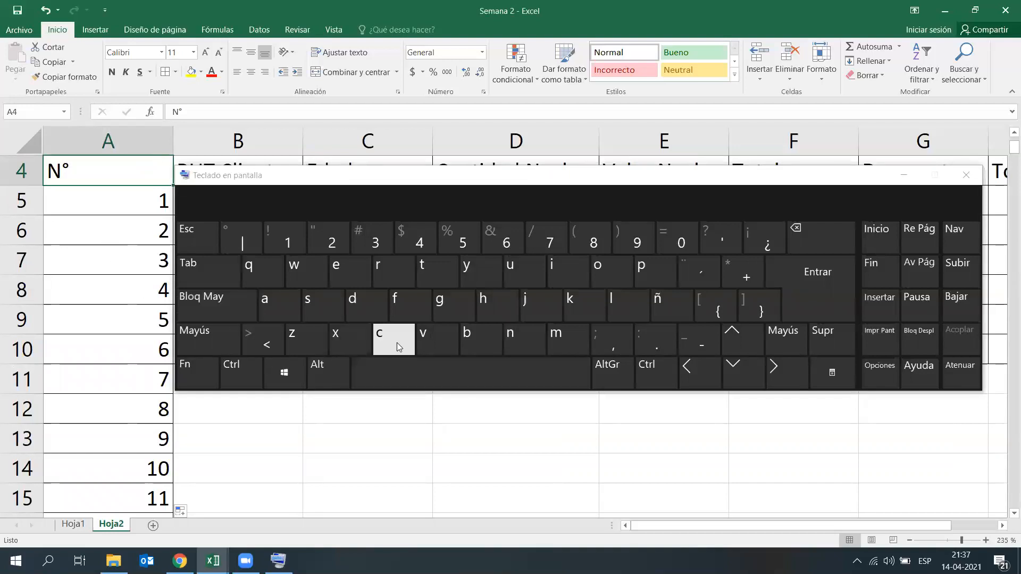
left_click(245, 366)
left_click(762, 373)
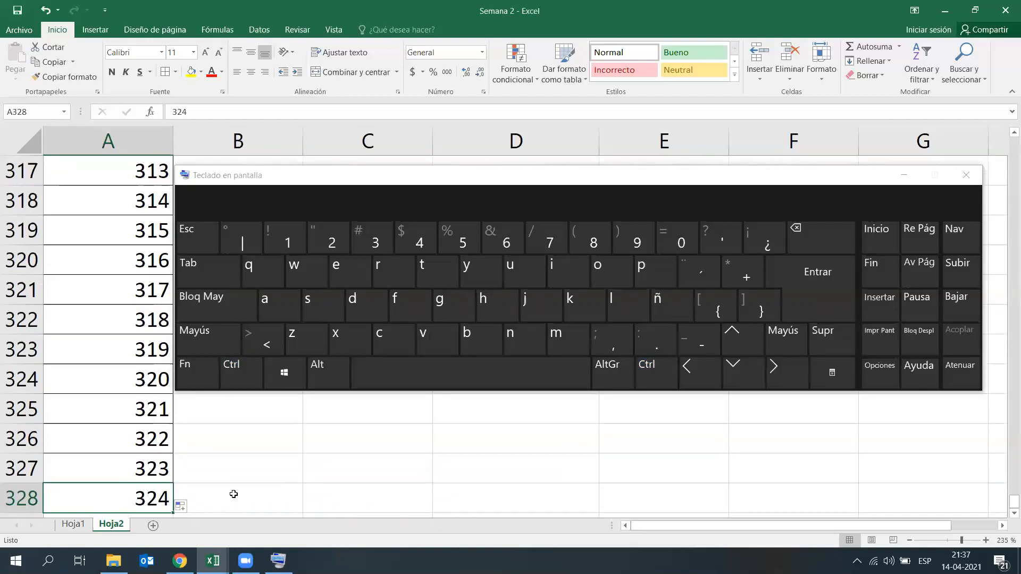
Step: Jump from A328 to the sheet's last row, then across to its last column at XFD1048576
left_click(252, 376)
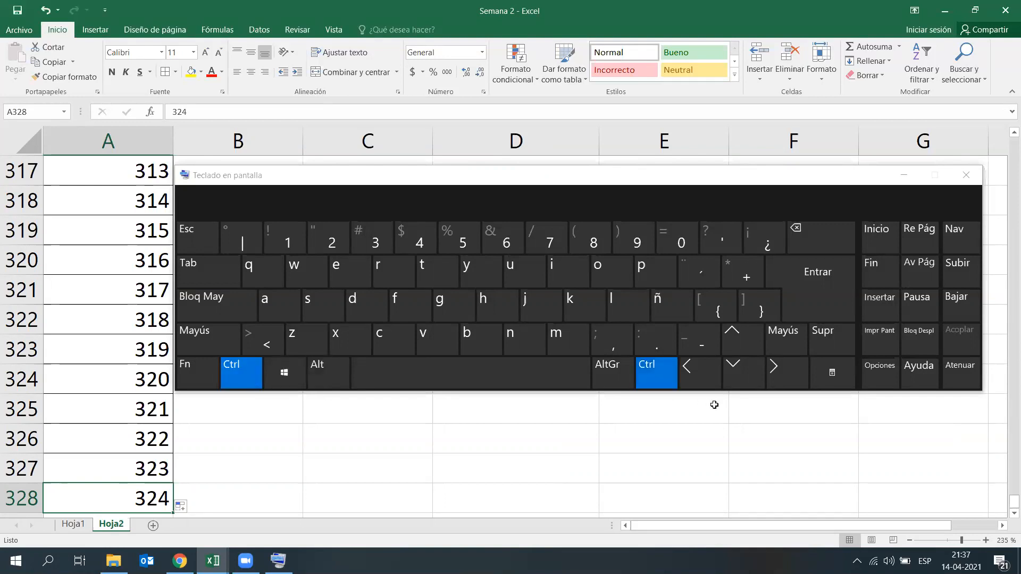
left_click(757, 384)
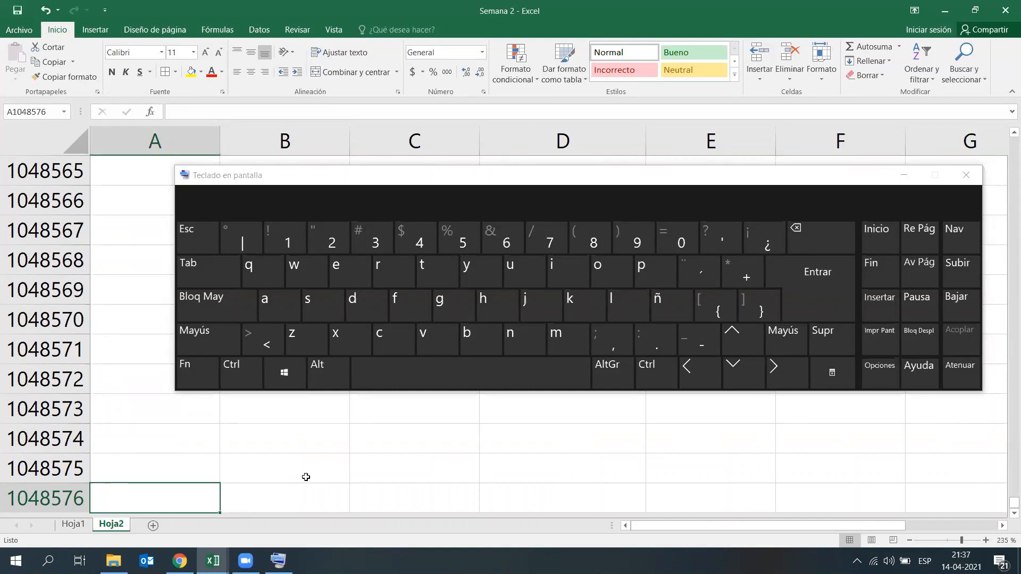
left_click(254, 384)
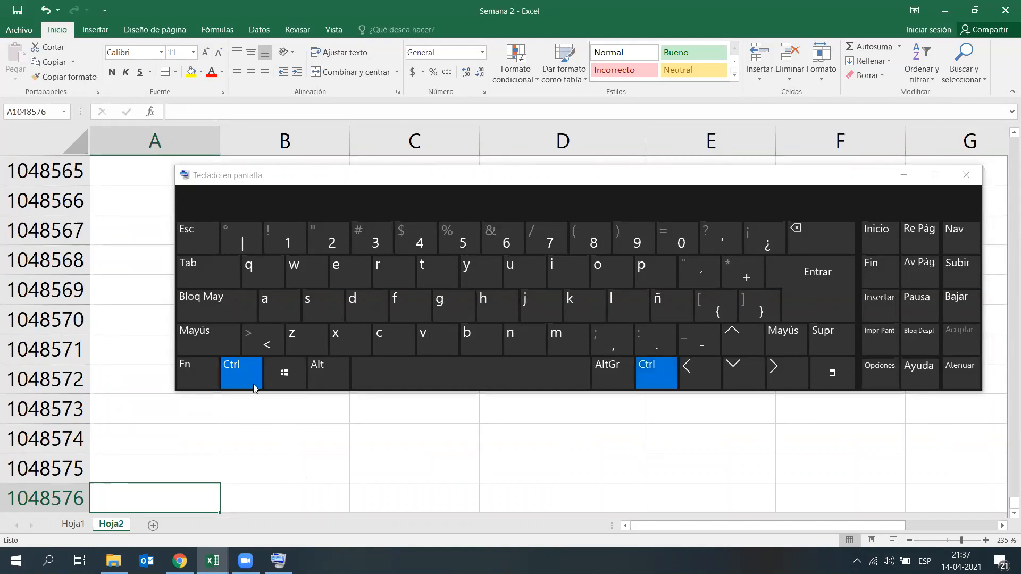
left_click(770, 376)
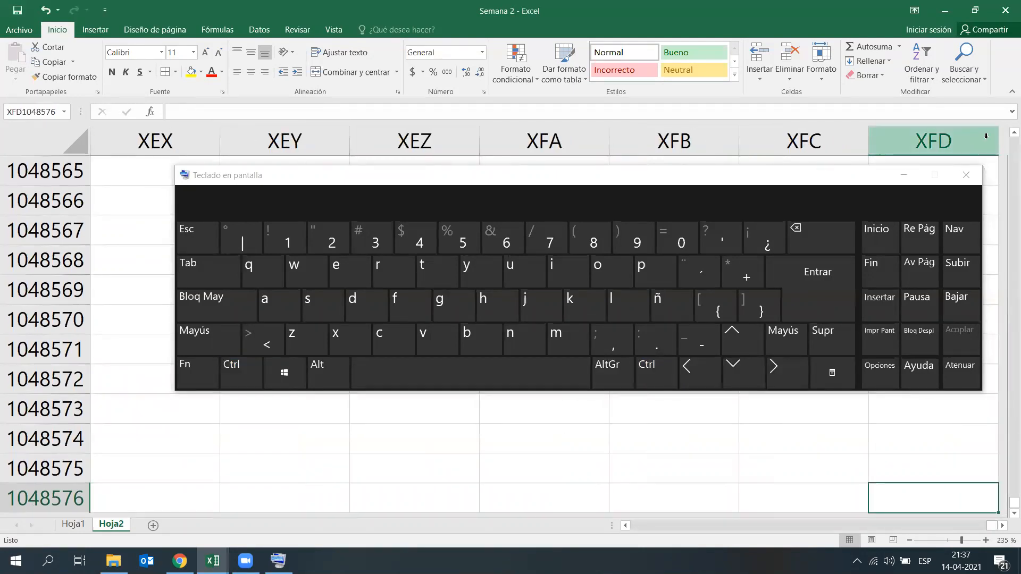
Step: Return from XFD1048576 through XFD1 to cell A1 and close the on-screen keyboard
left_click(230, 375)
left_click(732, 339)
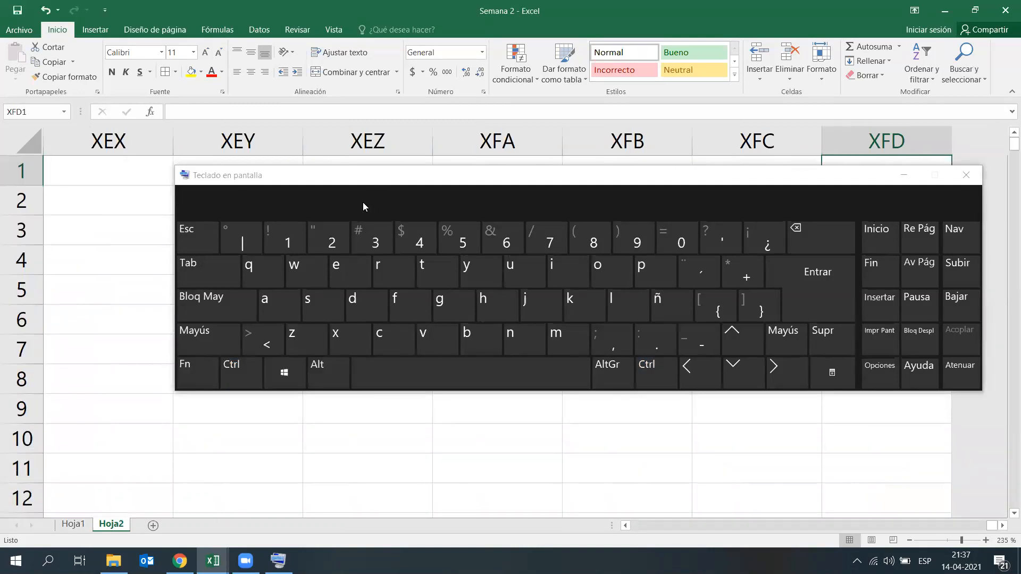
left_click_drag(363, 202, 327, 270)
left_click(206, 440)
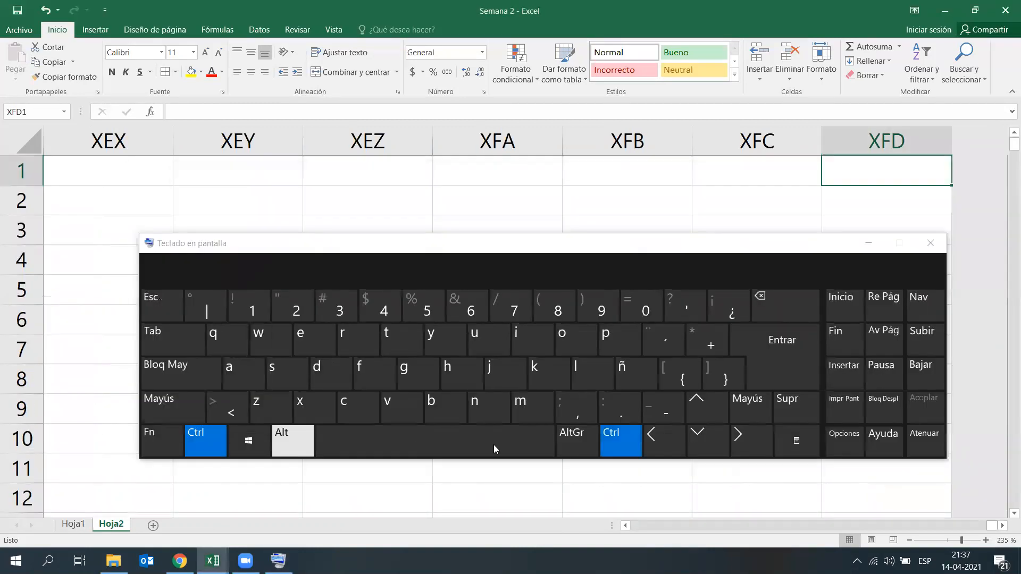
left_click(657, 448)
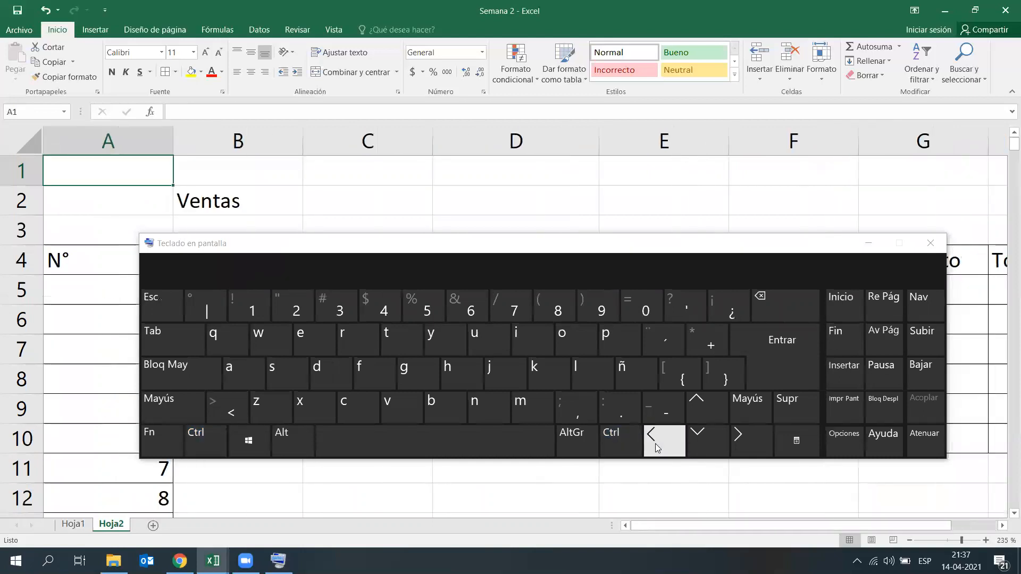
left_click(931, 243)
Step: Starting from C7, jump to column A and between the ends of its number series, finishing on A4
left_click(334, 348)
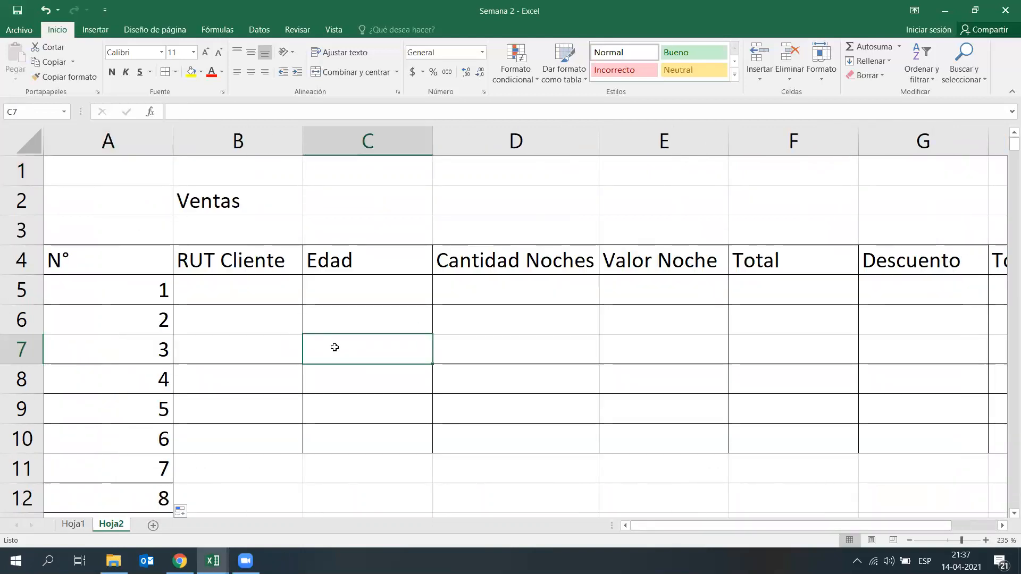
key("ctrl+Left")
key("ctrl+Up")
key("ctrl+Down")
key("ctrl+Up")
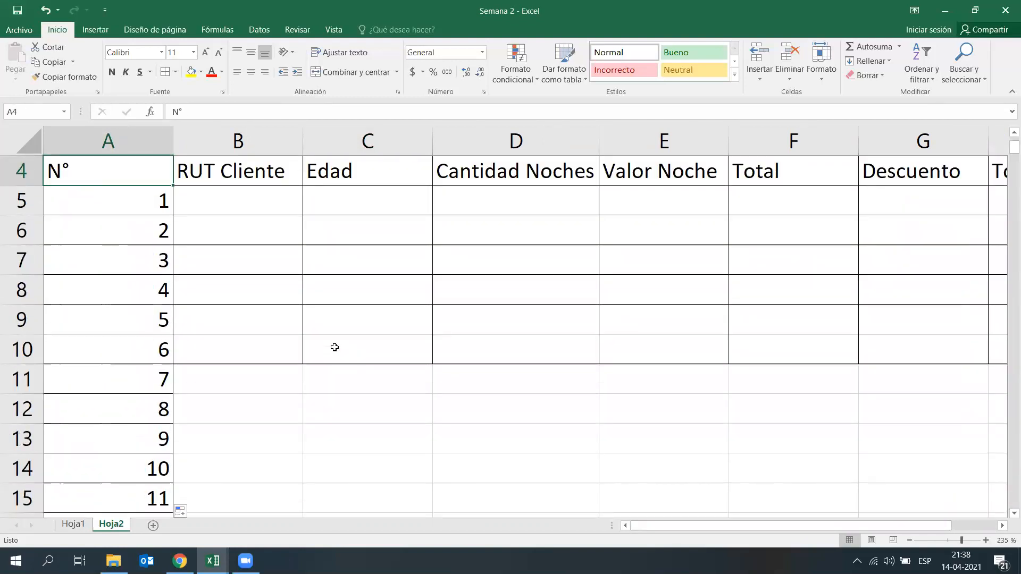
Step: Clear the series numbers from A11 down to the end of column A's data
left_click(129, 393)
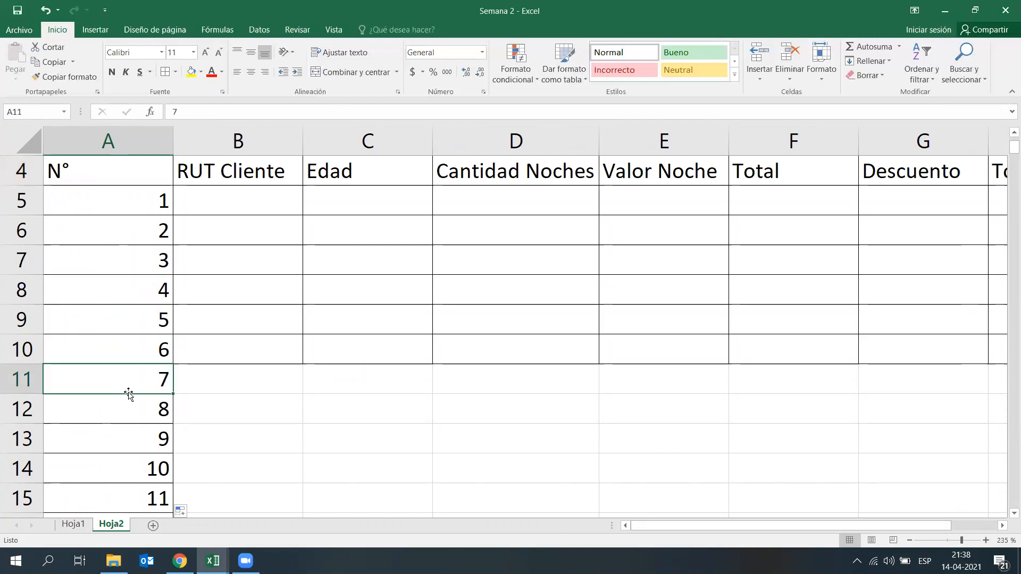
key("ctrl+shift+Down")
key("Delete")
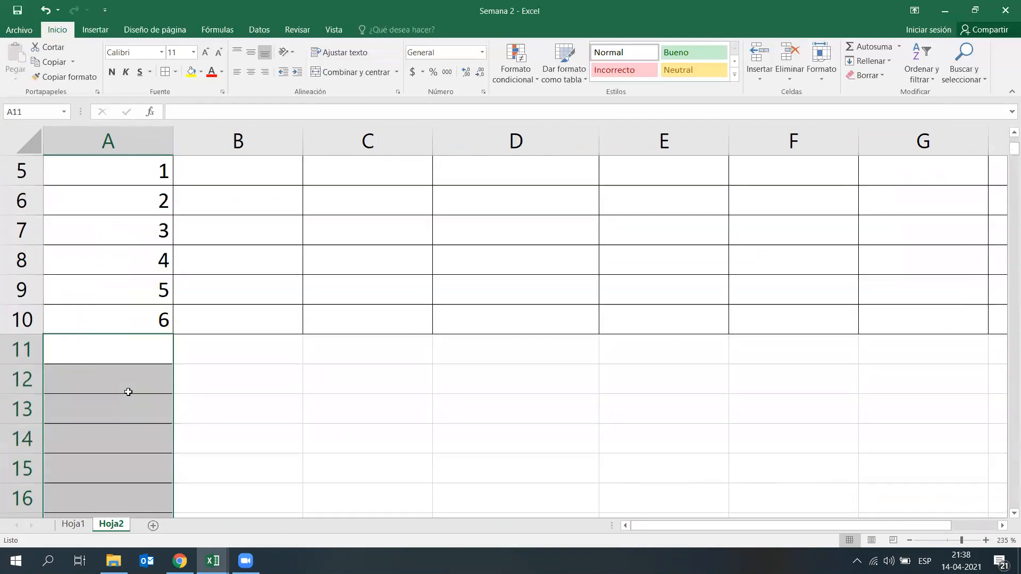
key("Right")
key("Left")
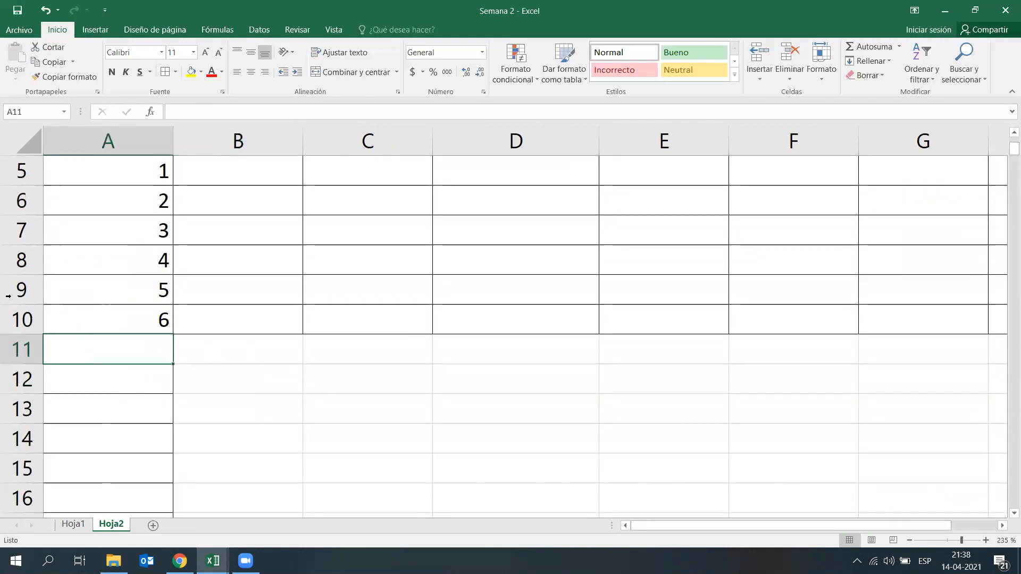
Step: Delete all rows from row 11 to the end of the sheet to remove the leftover borders
left_click(29, 347)
key("ctrl+shift+Down")
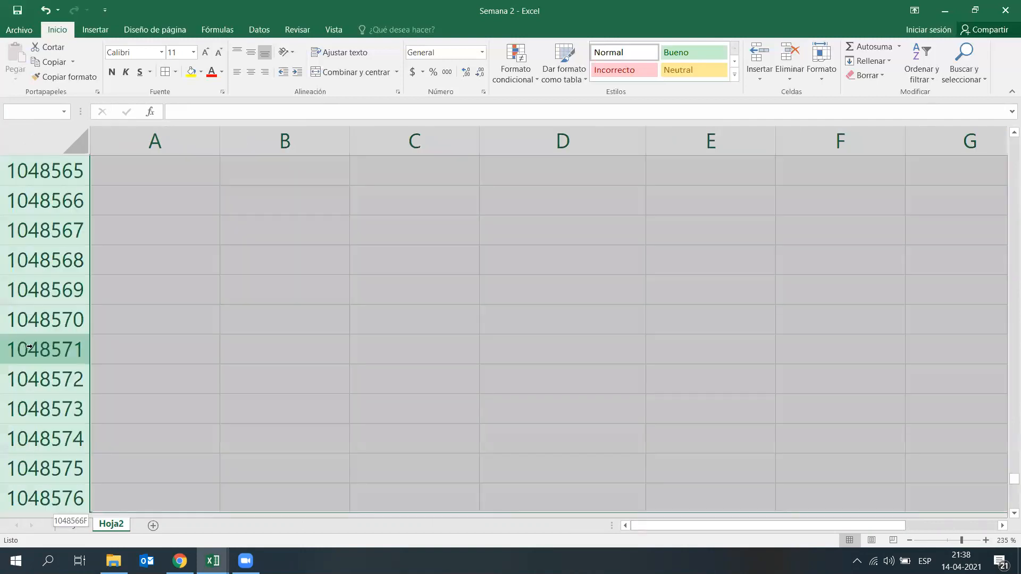
right_click(29, 347)
left_click(80, 452)
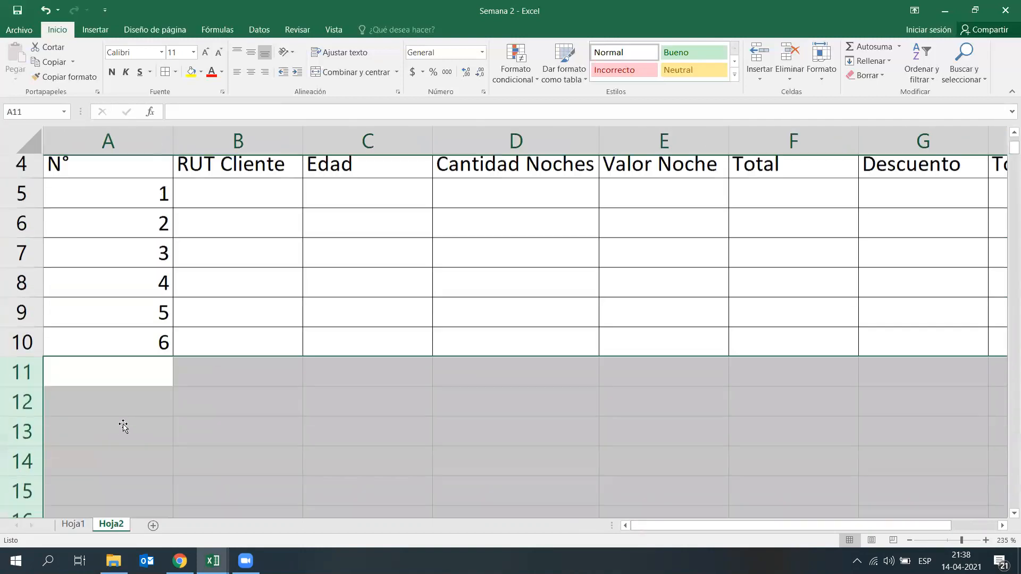
scroll(284, 438, "up", 1)
left_click(285, 439)
left_click(338, 381)
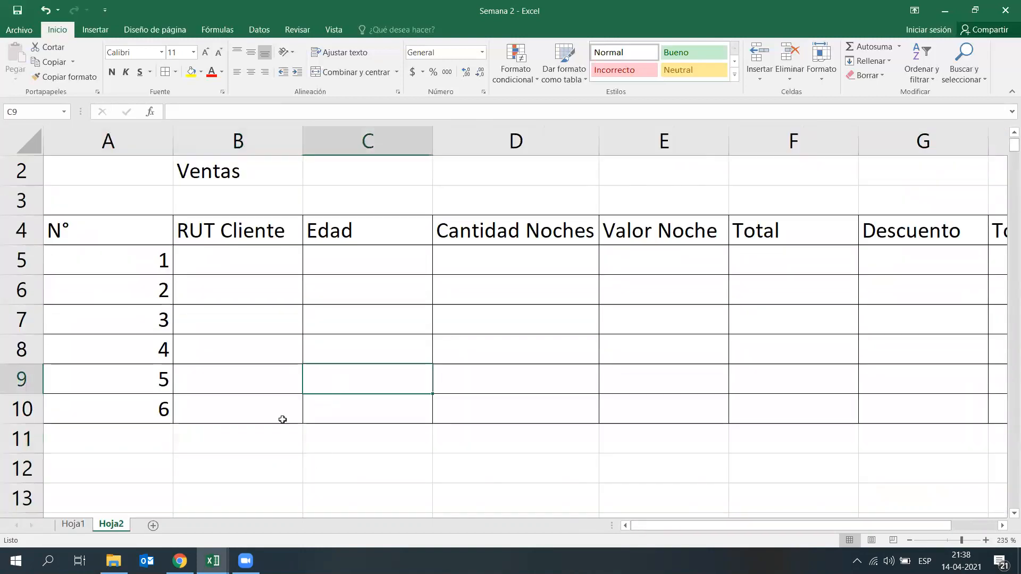
Step: Enter the first client's RUT in B5 and auto-fill it as a series down to B10
left_click(238, 257)
type("11,11")
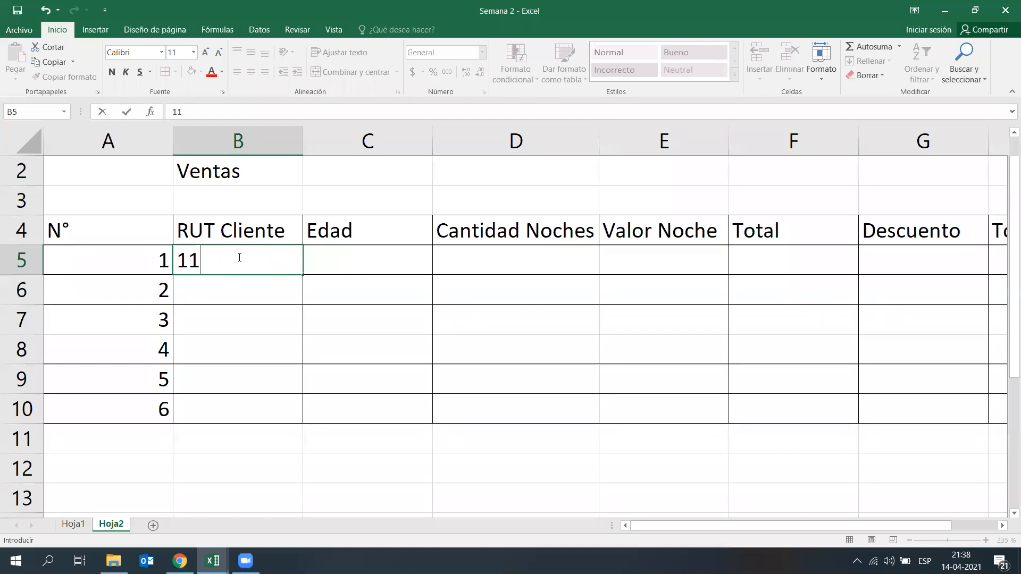
type(".111.111-1")
key("Return")
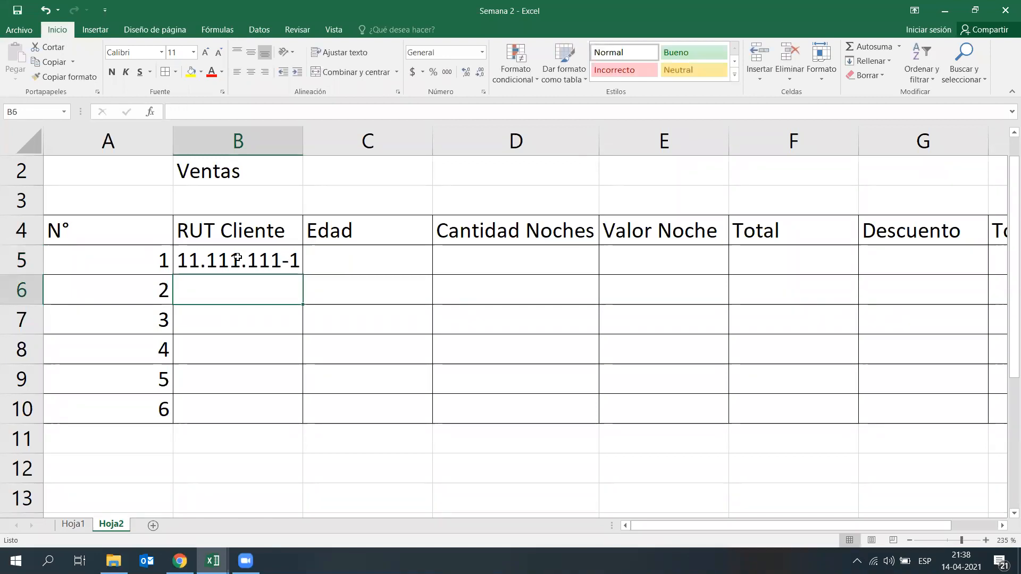
left_click(237, 257)
left_click_drag(302, 275, 298, 409)
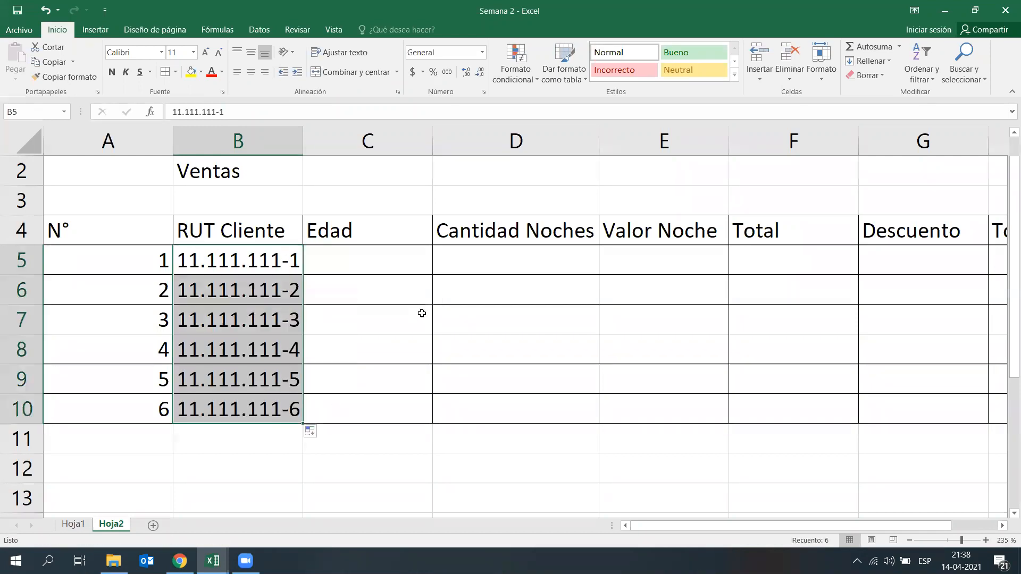
left_click(423, 322)
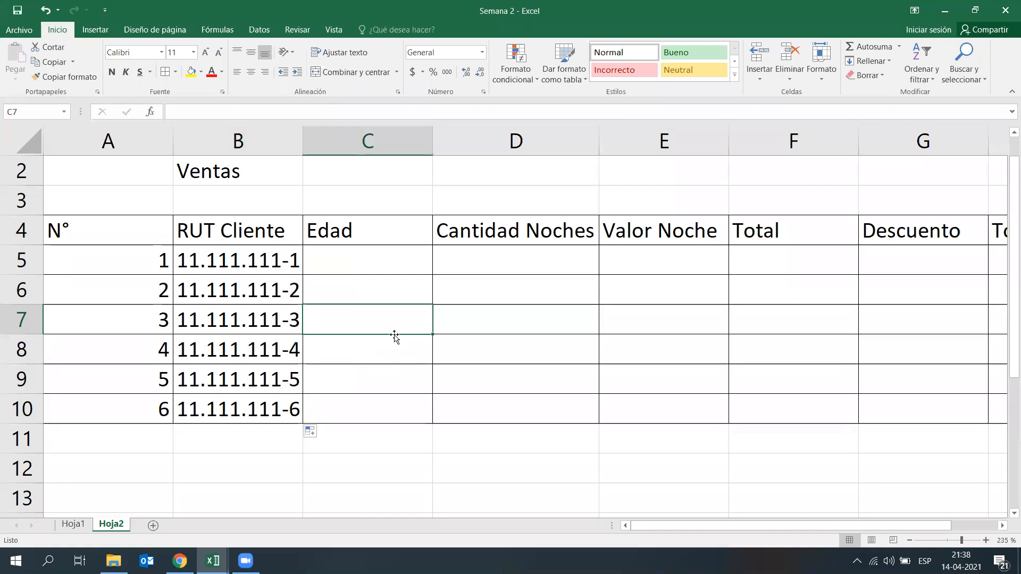
left_click(596, 474)
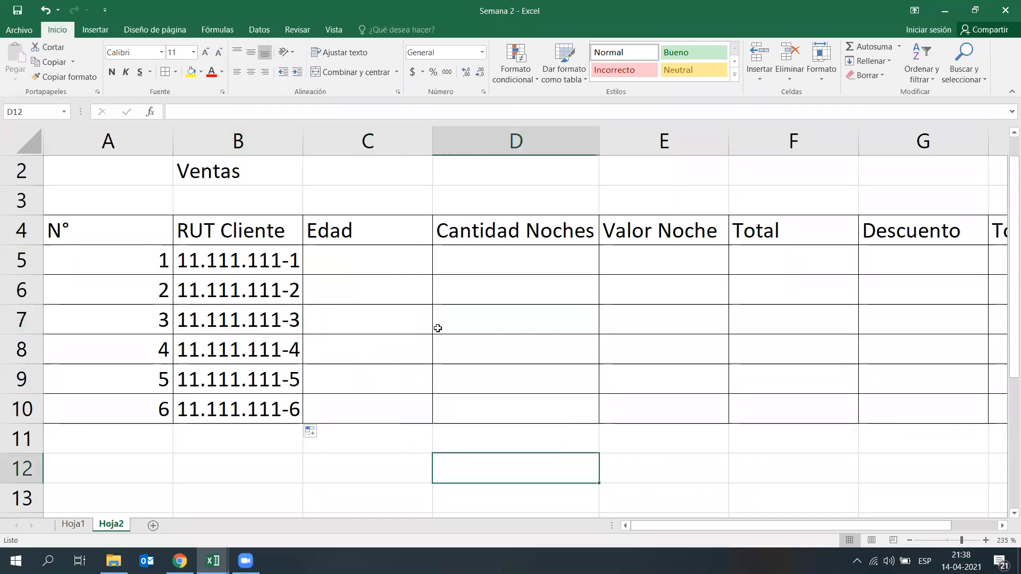
Step: Fill the Edad column in C5:C10 with 35, 42, 60, 28, 54 and 29
left_click(393, 269)
type("35")
key("Return")
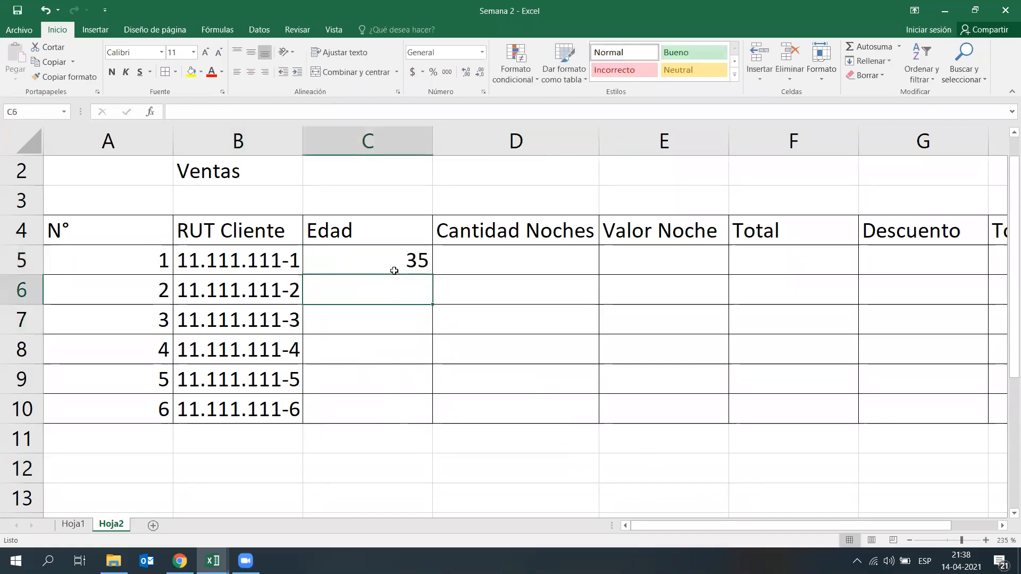
type("42")
key("Return")
type("60")
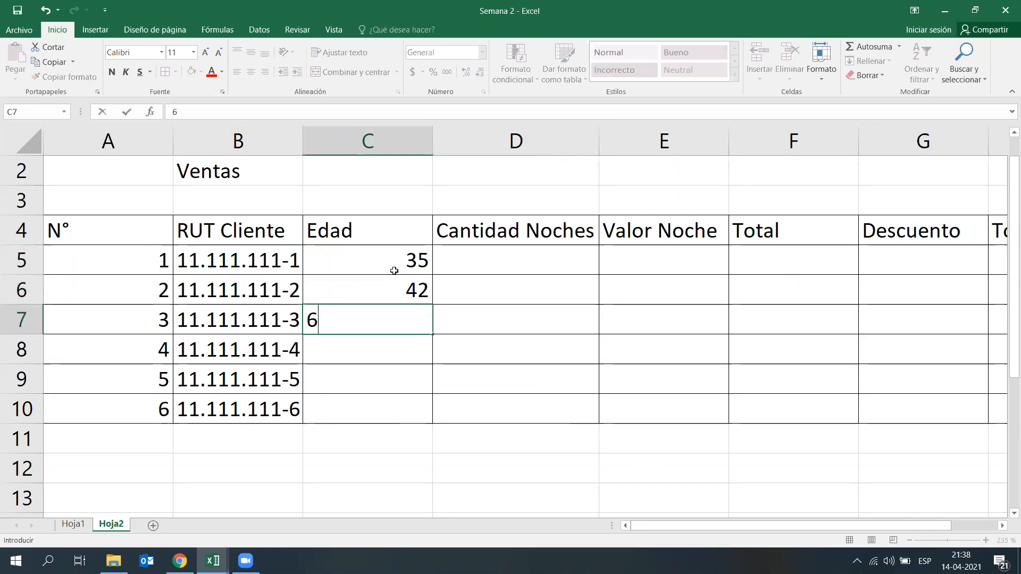
key("Return")
type("28")
key("Return")
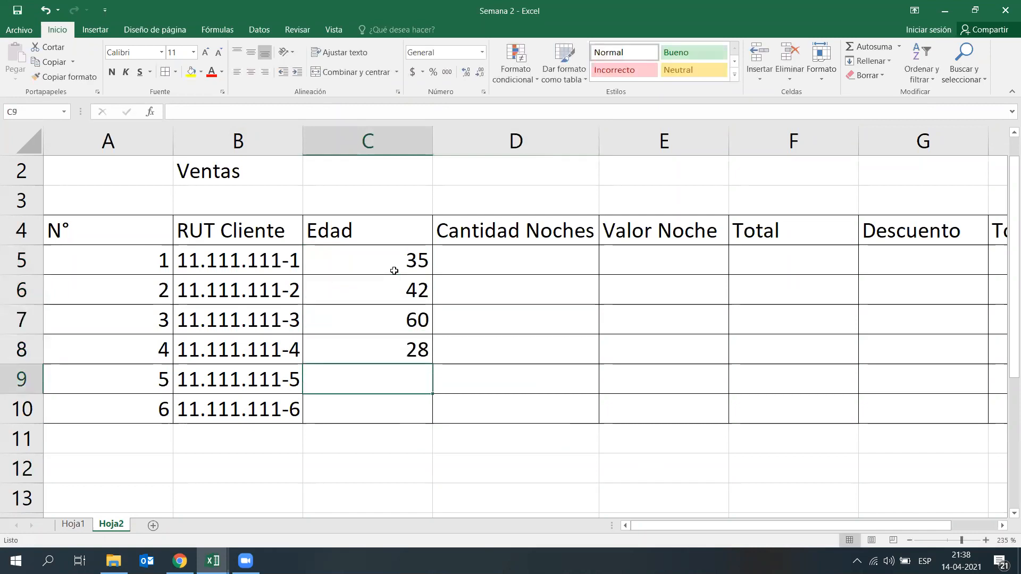
type("54")
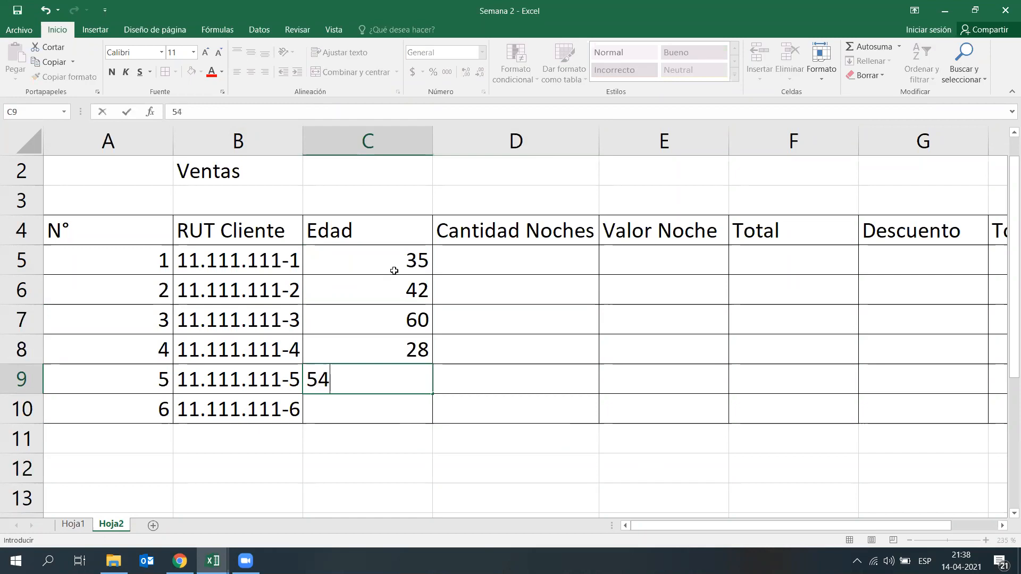
key("Return")
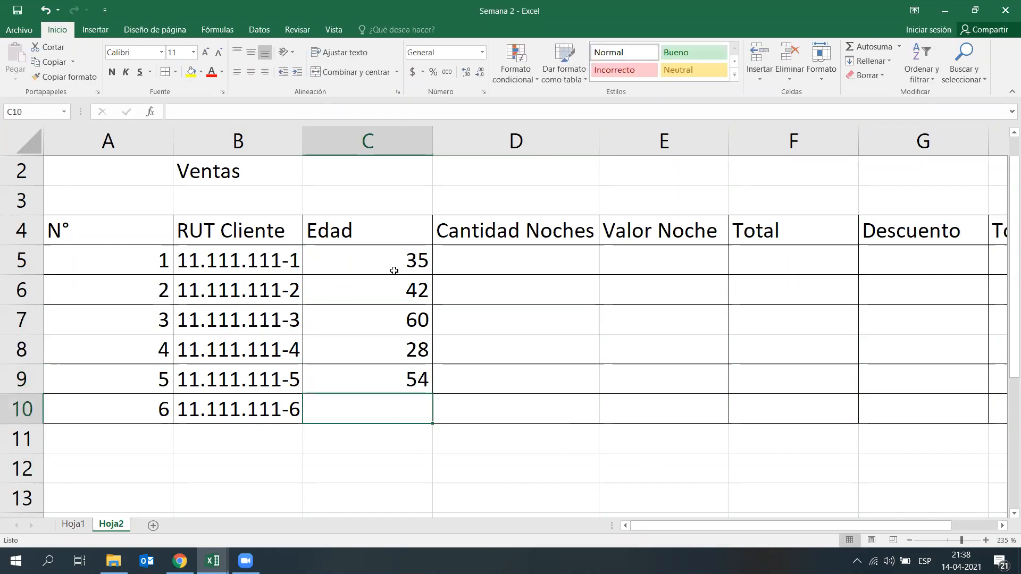
type("02")
key("BackSpace")
key("BackSpace")
type("29")
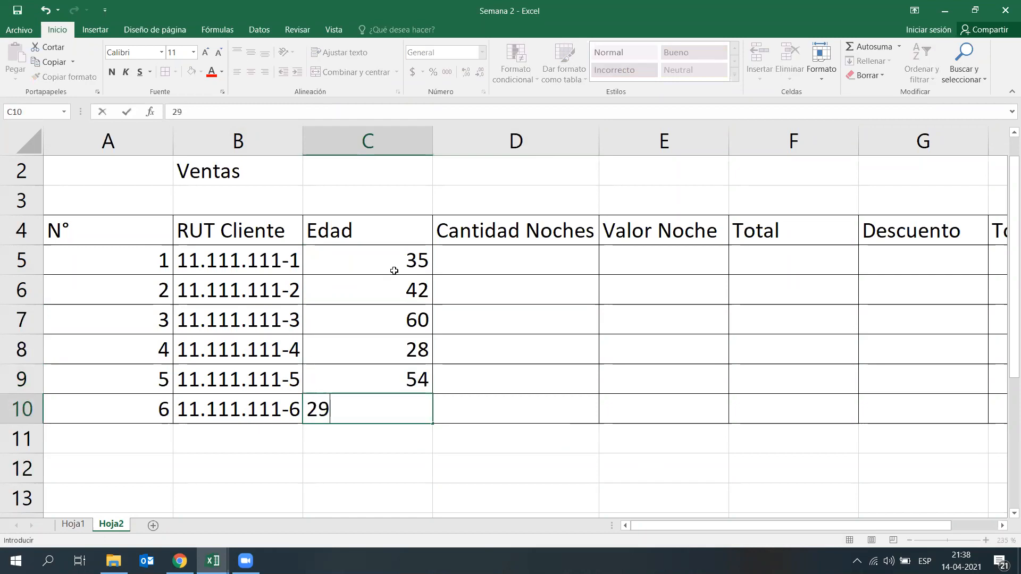
key("Return")
left_click_drag(395, 258, 431, 397)
left_click(520, 342)
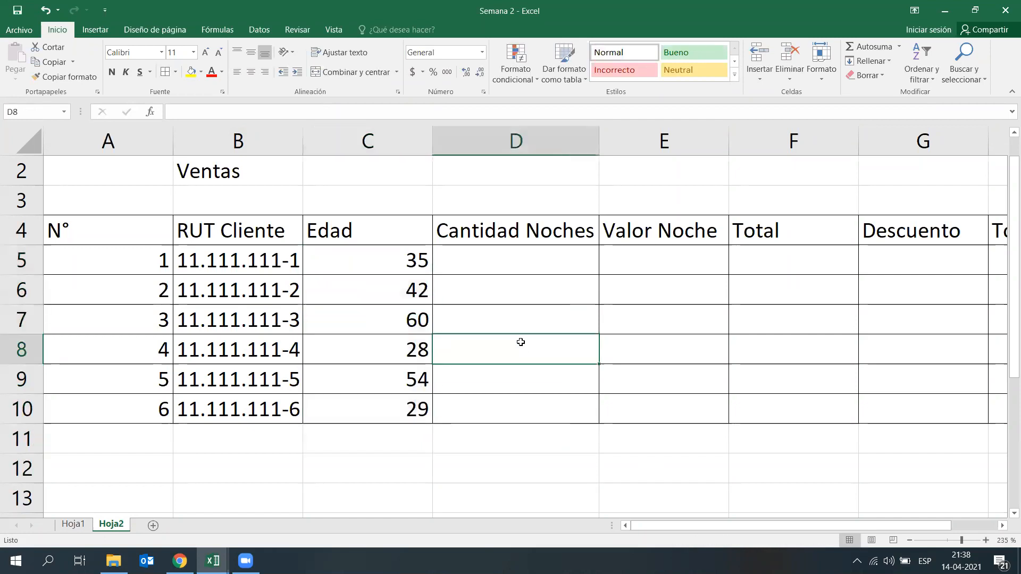
Step: Fill the Cantidad Noches column in D5:D10 with 4, 2, 10, 5, 4 and 15
left_click(581, 310)
left_click(549, 258)
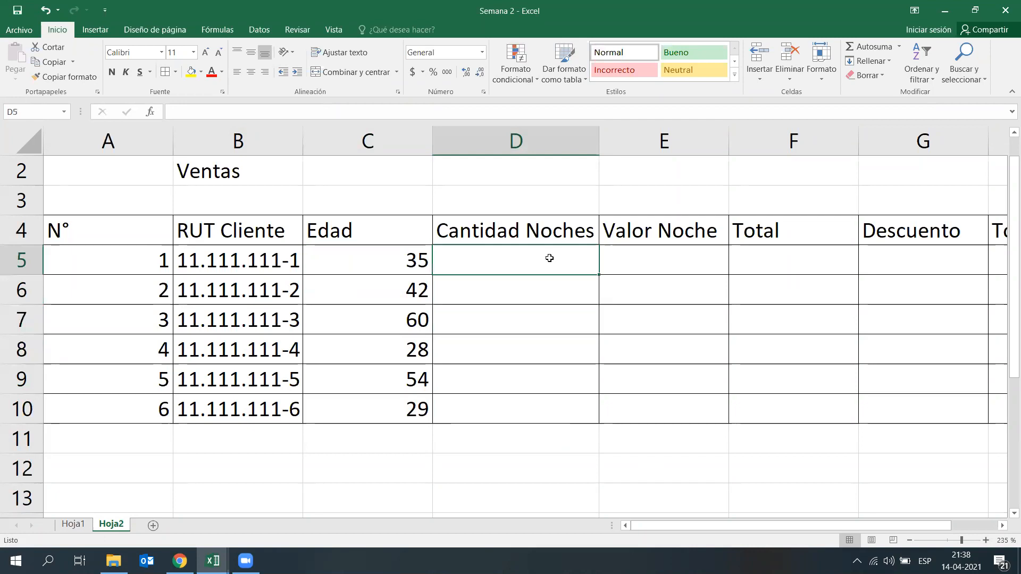
type("4")
key("Return")
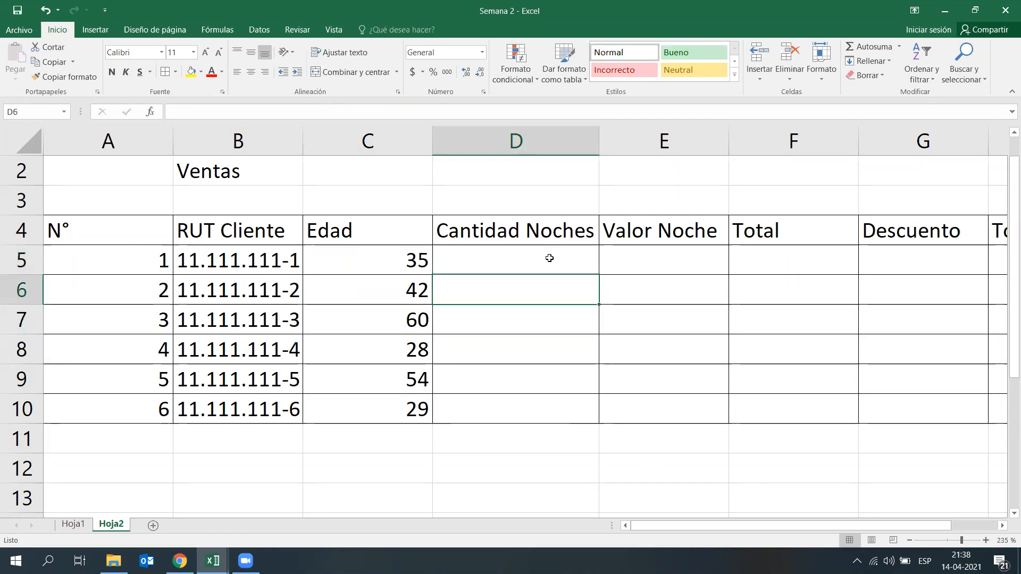
type("2")
key("Return")
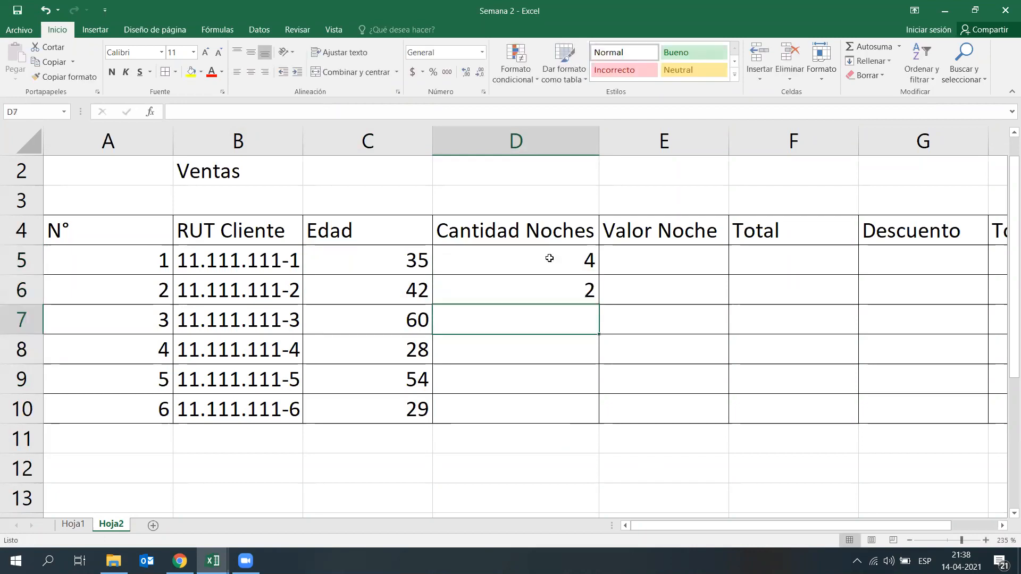
type("10")
key("Return")
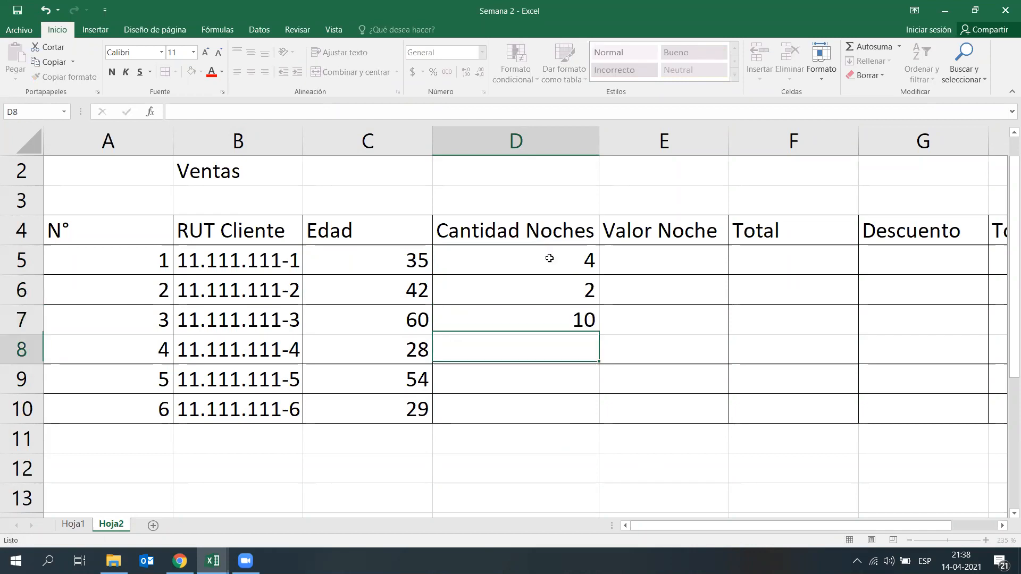
type("5")
key("Return")
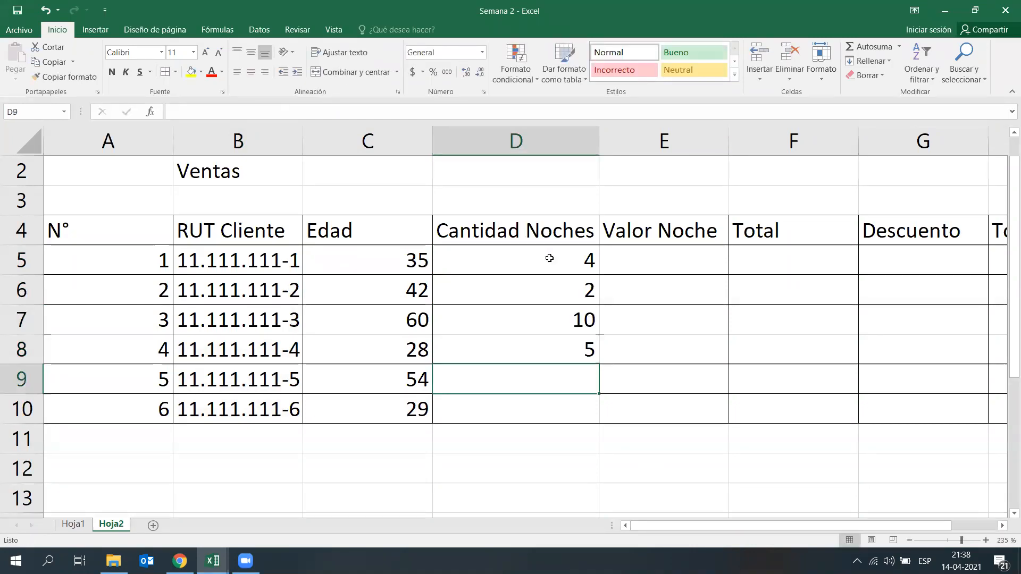
type("4")
key("Return")
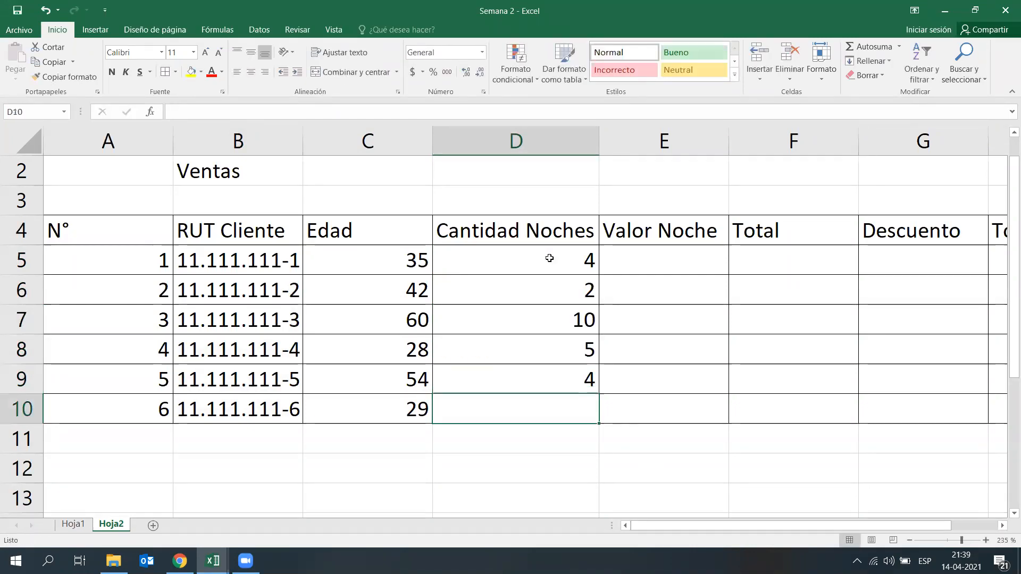
type("15")
key("Return")
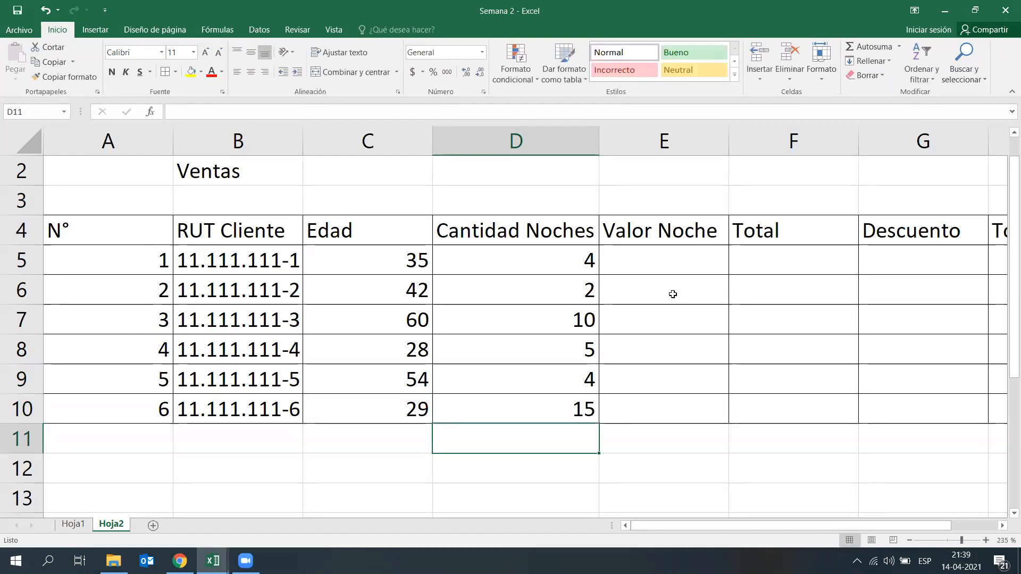
Step: Insert a new column E between Cantidad Noches and Valor Noche
left_click(699, 263)
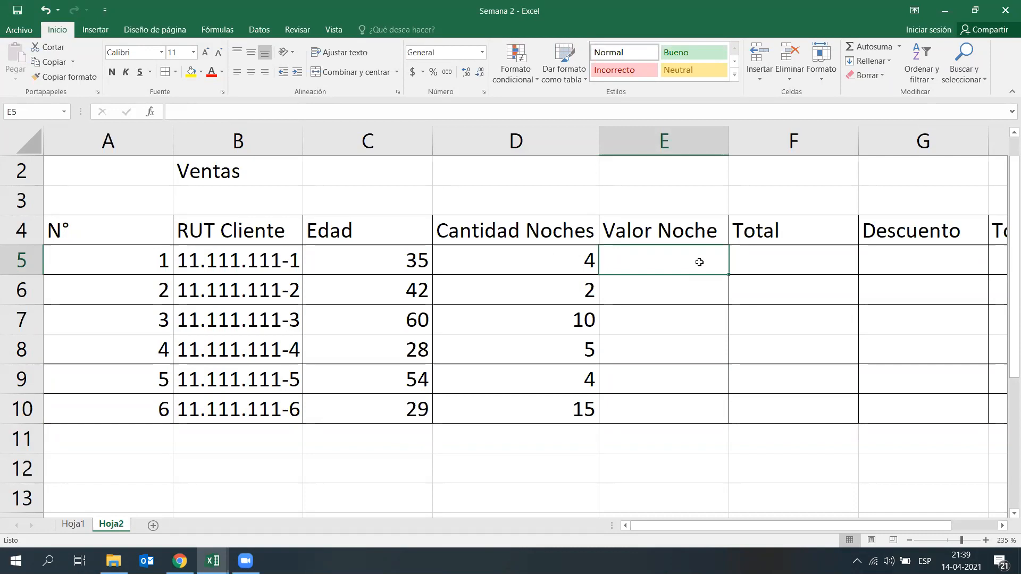
left_click_drag(726, 525, 734, 498)
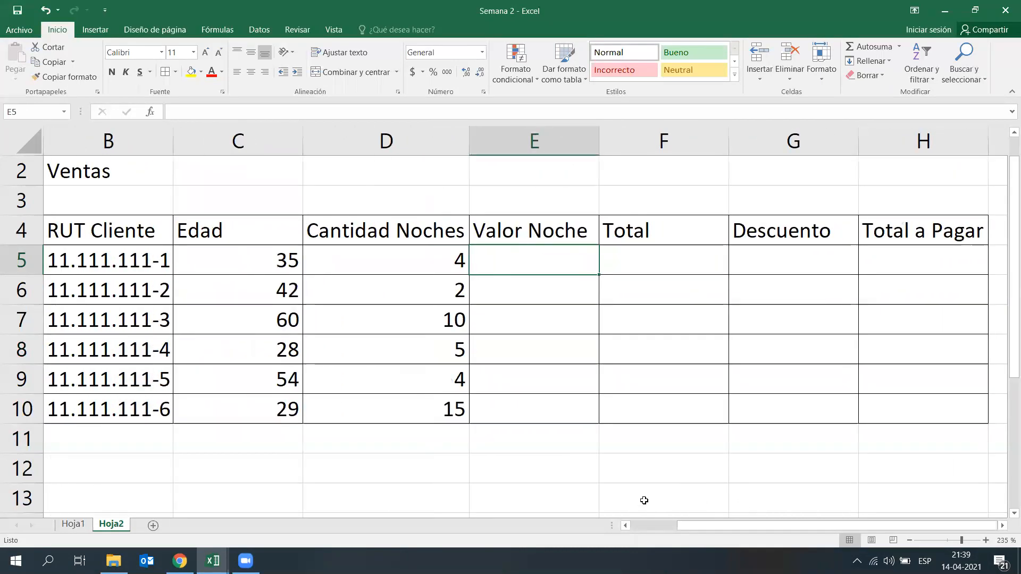
right_click(540, 143)
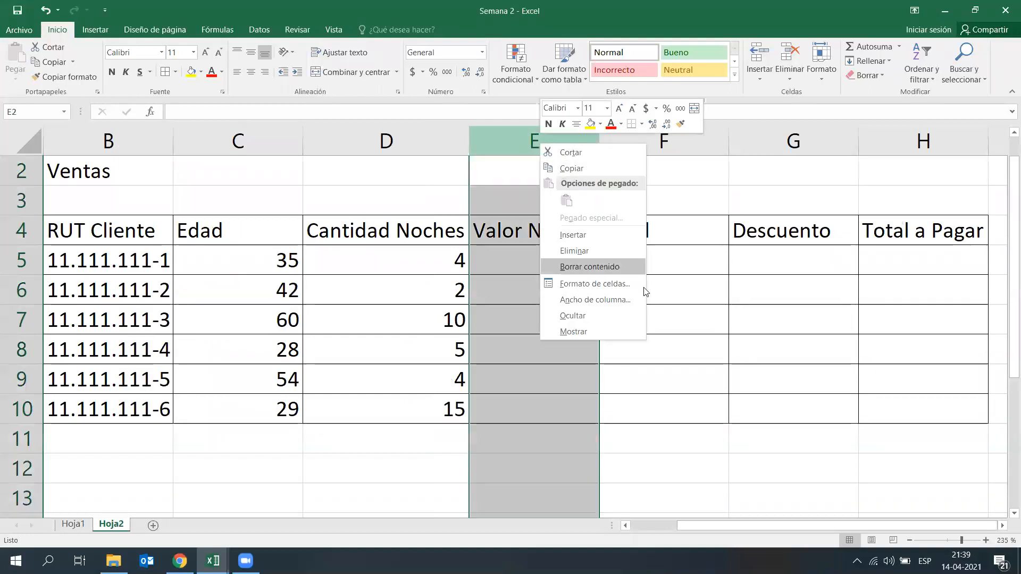
left_click(619, 230)
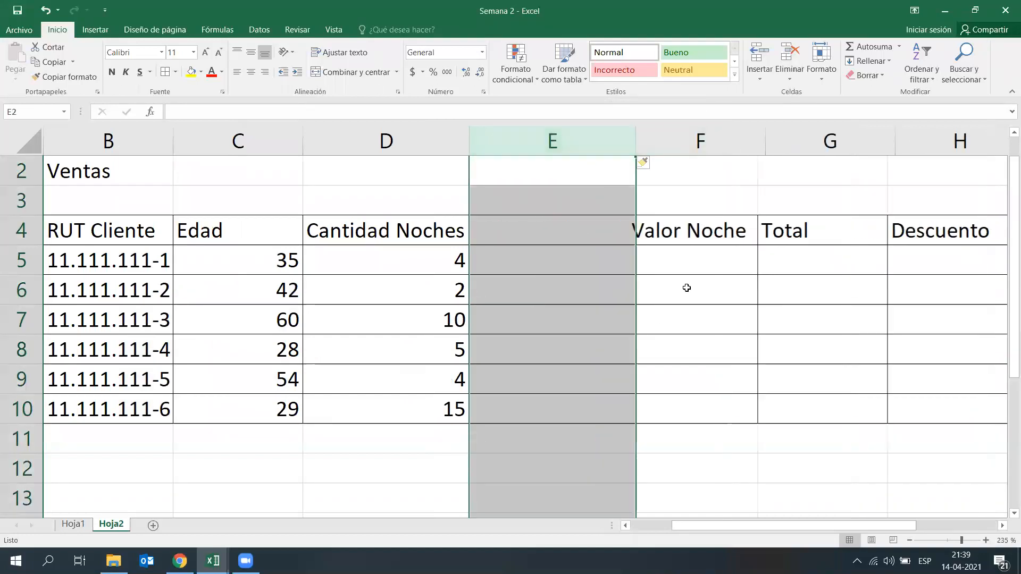
Step: Enter the header "Tipo habitación" in E4 of the new column
left_click(646, 319)
left_click(601, 239)
type("T")
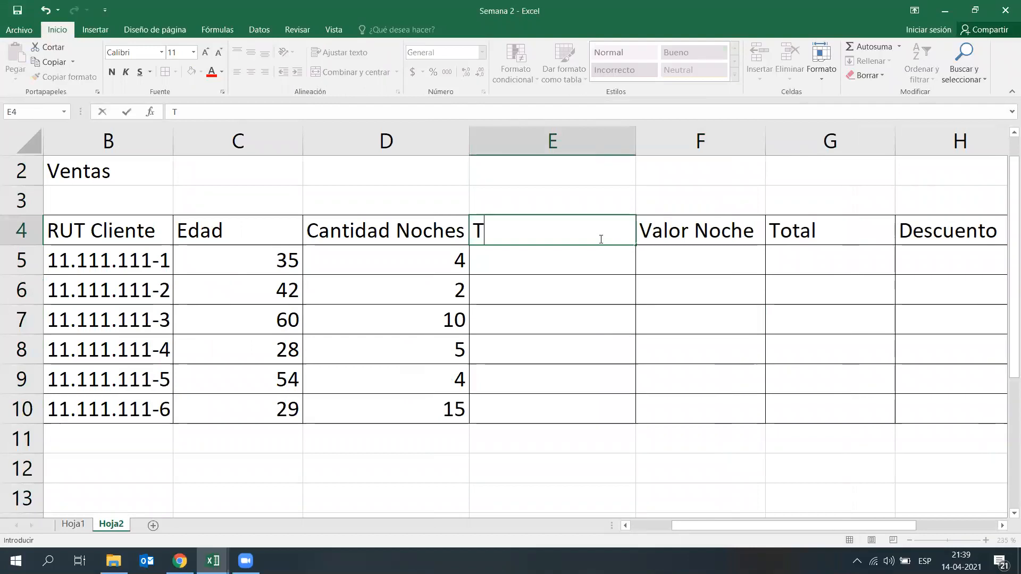
type("ipo habitacion")
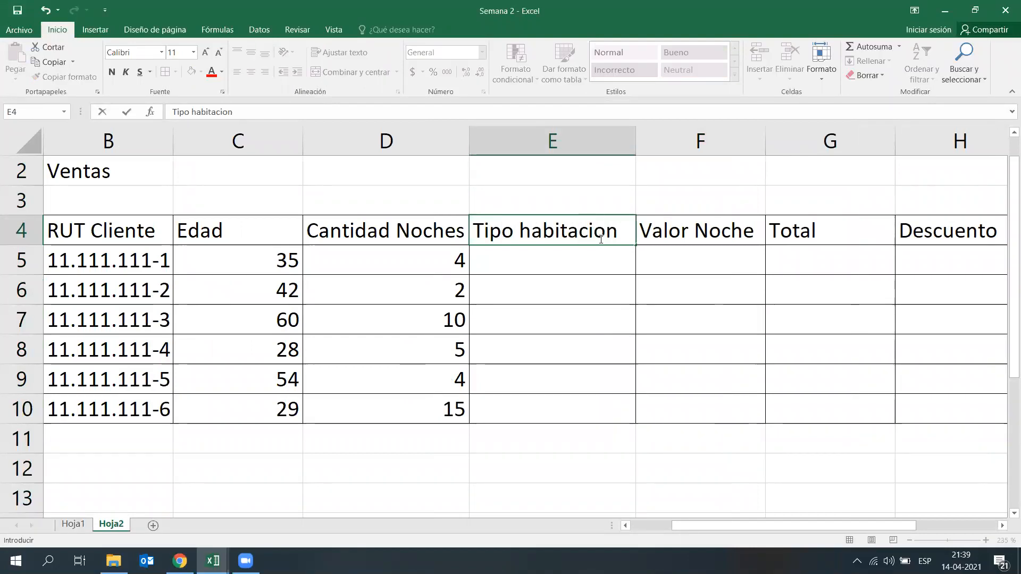
key("Left")
key("Right")
double_click(601, 239)
key("BackSpace")
type("ó")
key("Return")
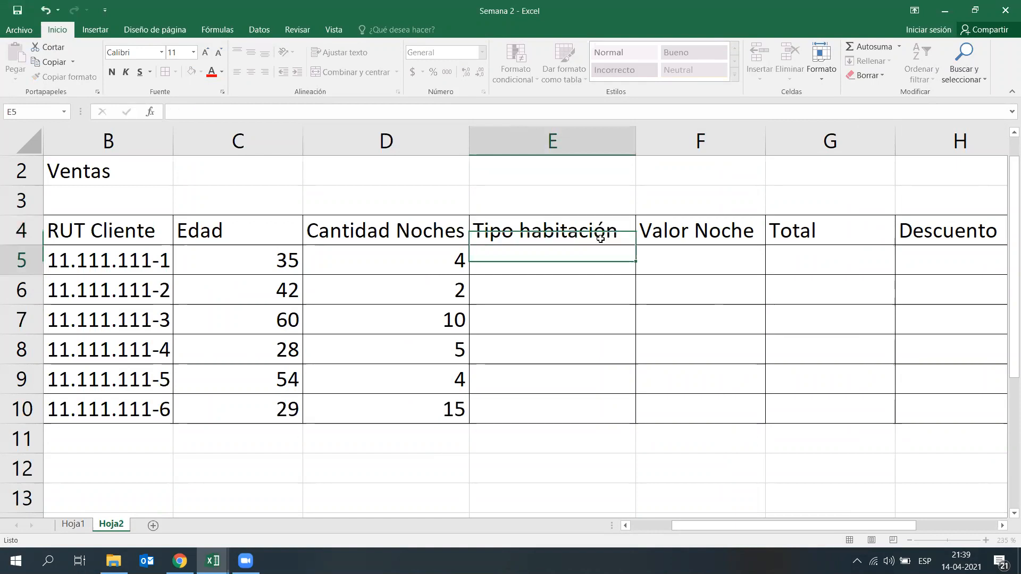
Step: Fill the Tipo habitación column in E5:E10 with Simple, Doble, Matrimonial, Doble, Simple and Simple
type("Simple")
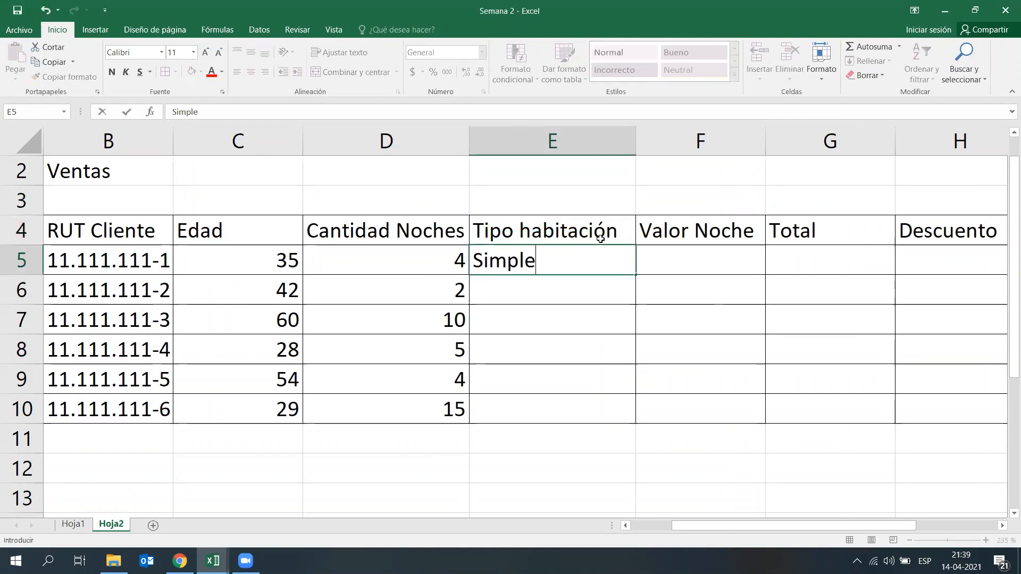
key("Return")
type("Doble")
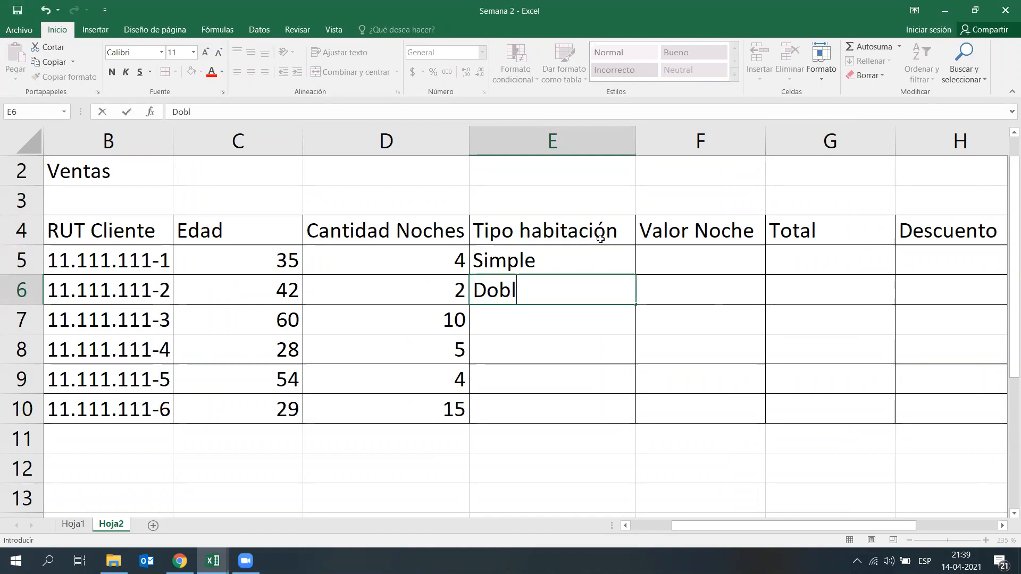
key("Return")
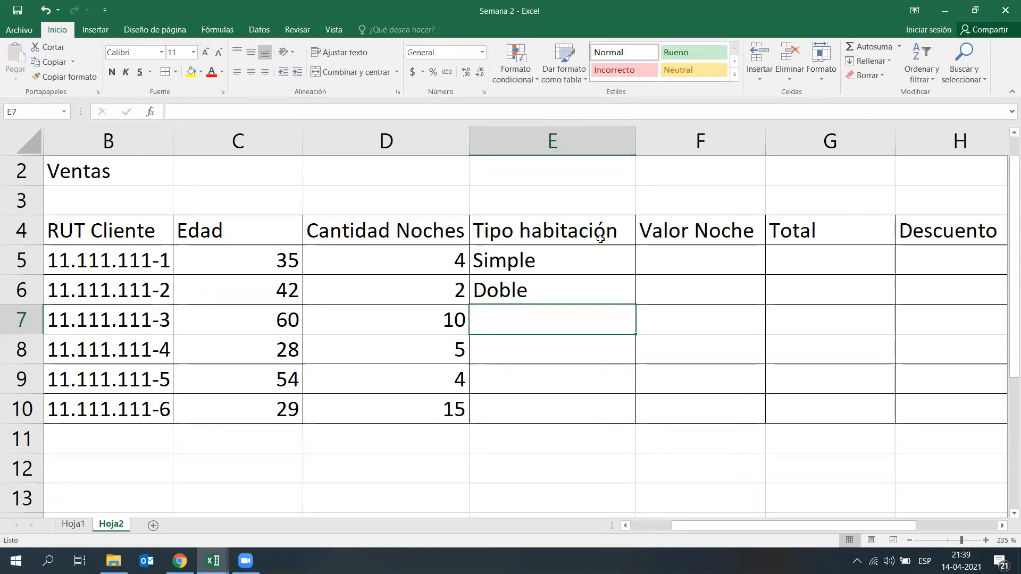
type("Ma")
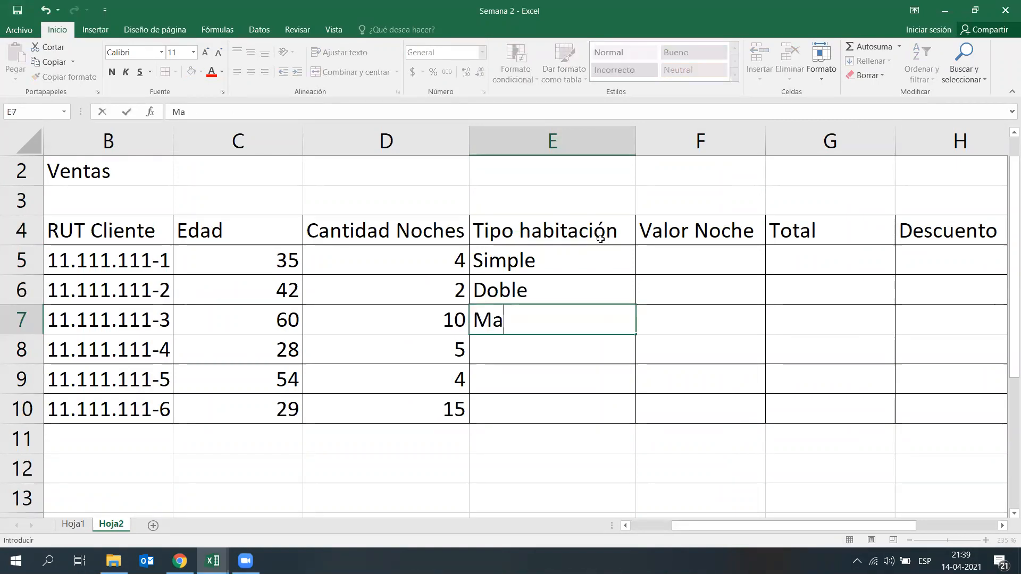
type("trimonial")
key("Return")
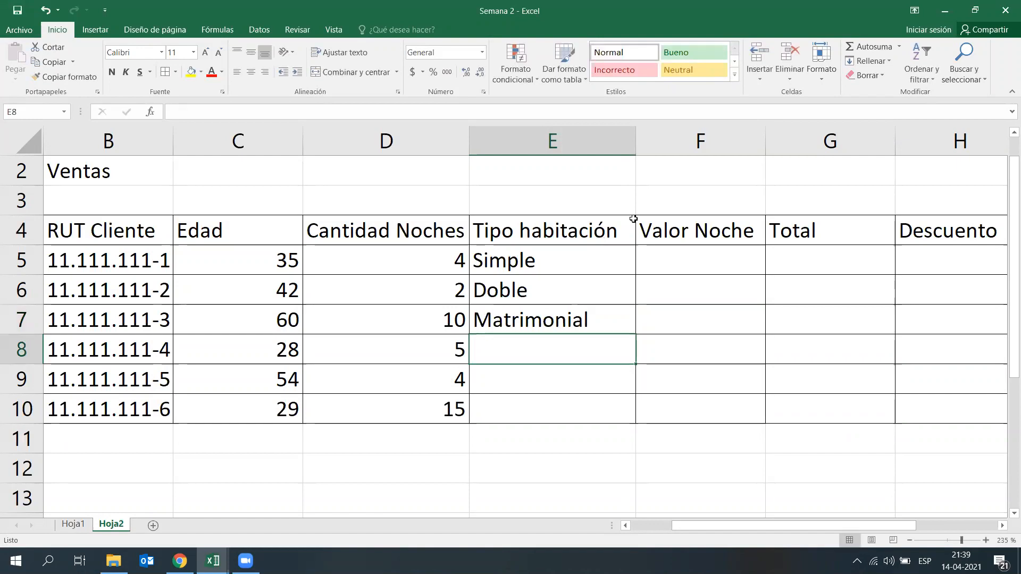
type("D")
key("Return")
type("Simple")
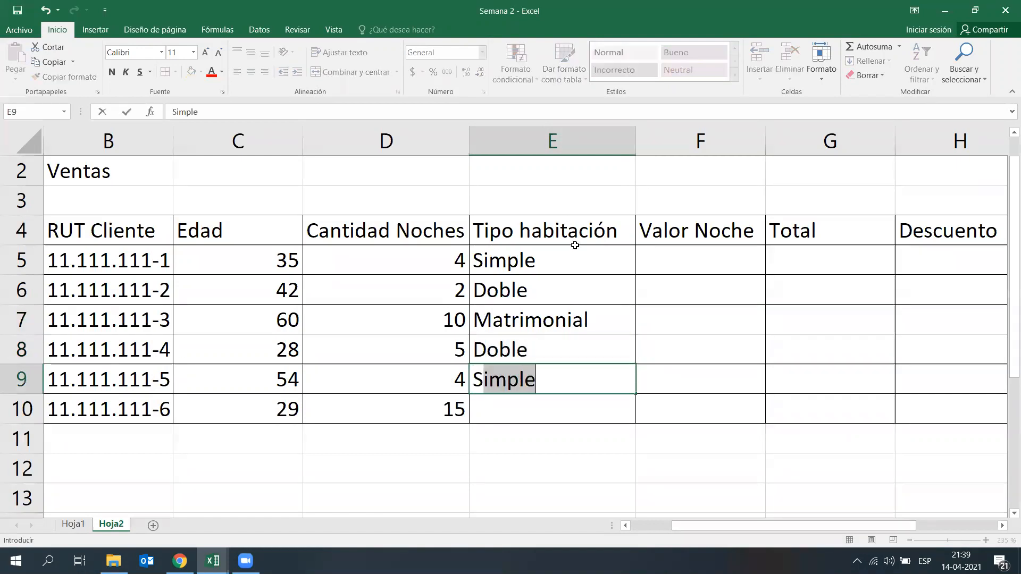
key("Return")
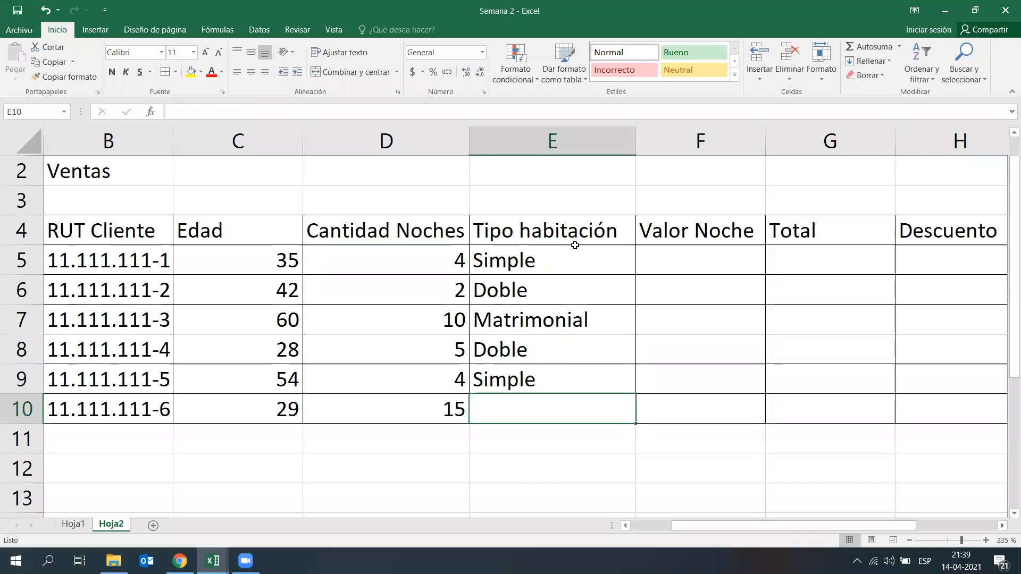
type("S")
key("Return")
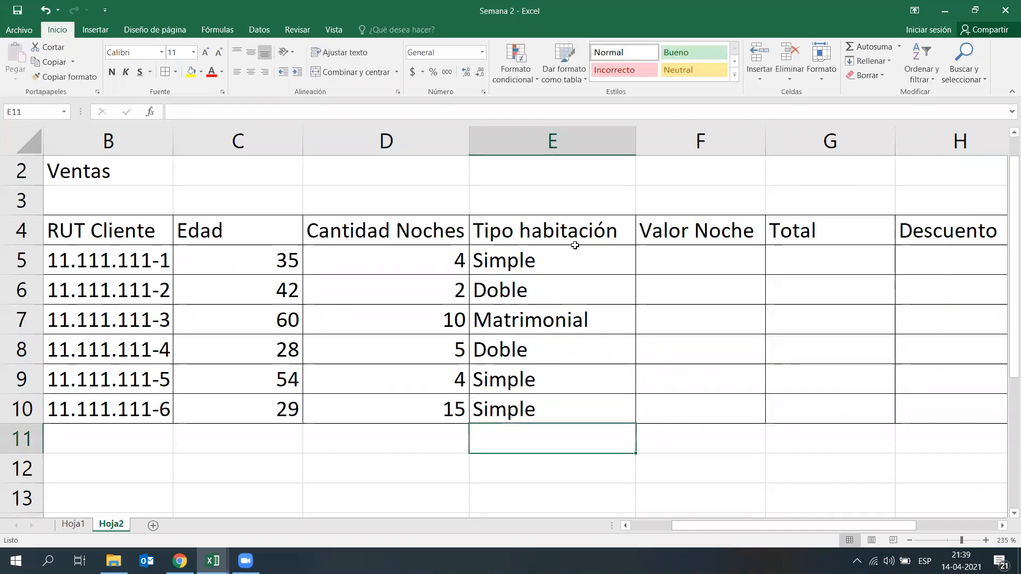
Step: Fill the Valor Noche column in F5:F10 with 15000, 25000, 30000, 25000, 15000 and 15000
key("Up")
key("Up")
key("Up")
key("Up")
key("Up")
key("Up")
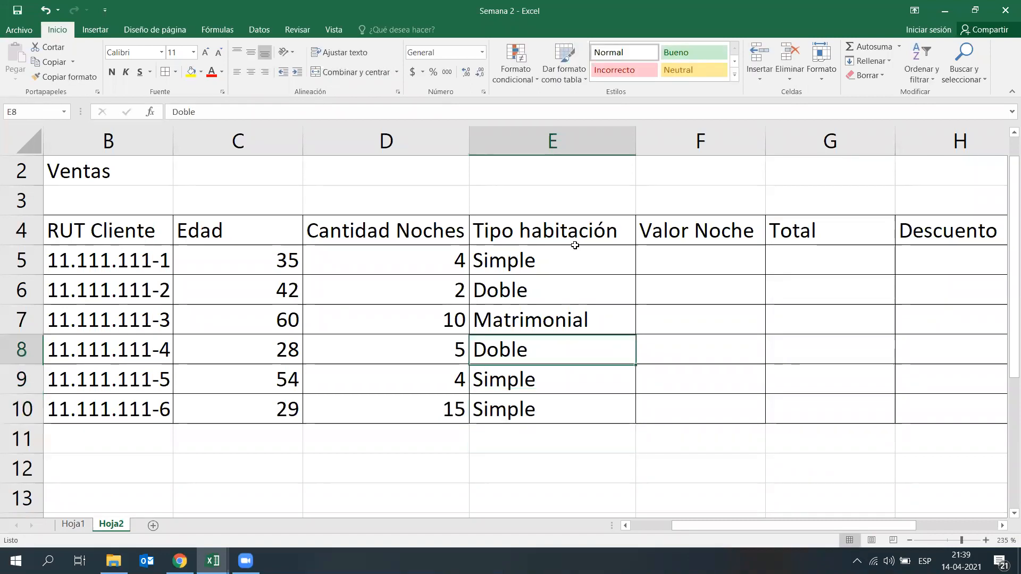
key("Right")
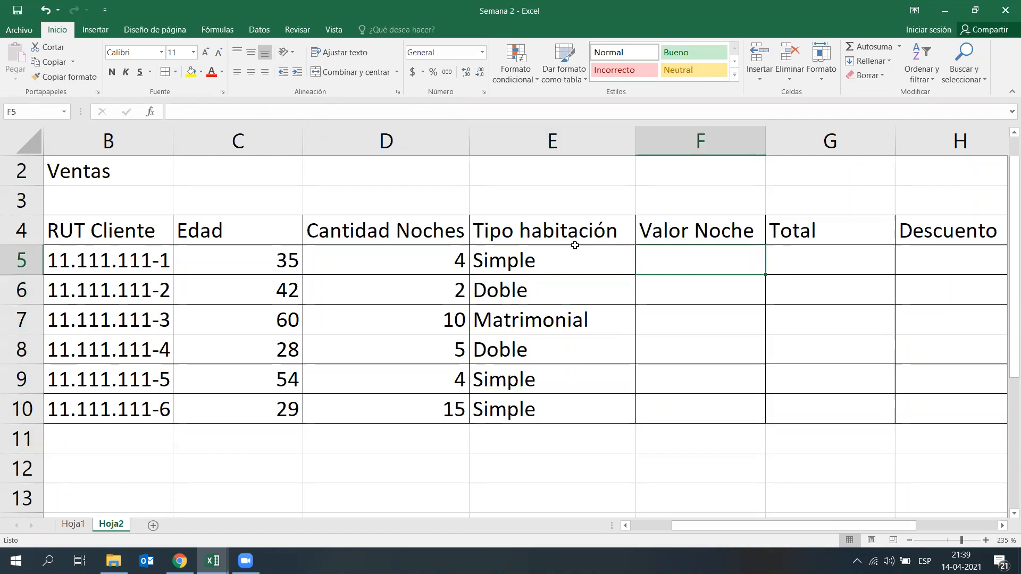
type("15000")
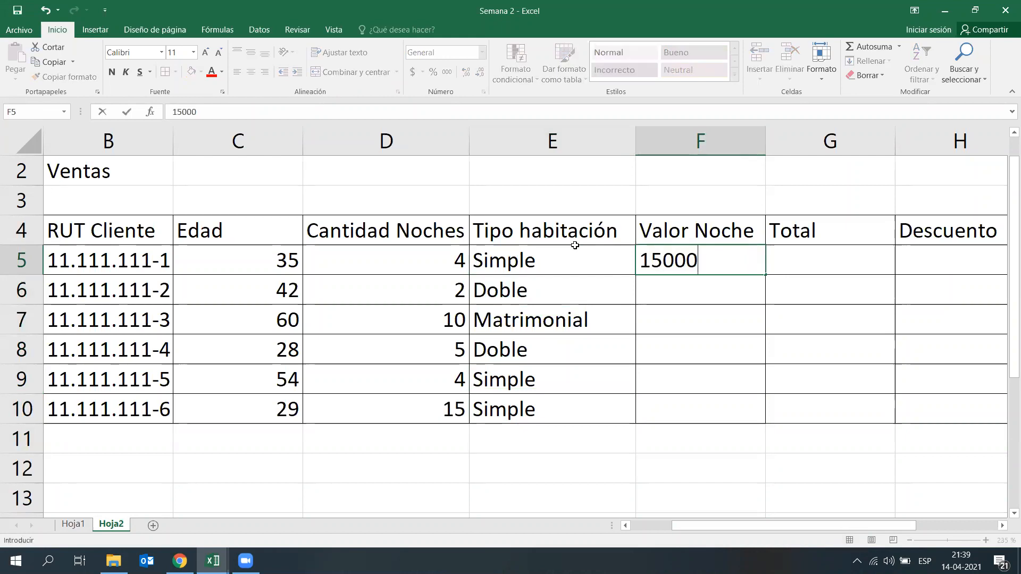
key("Return")
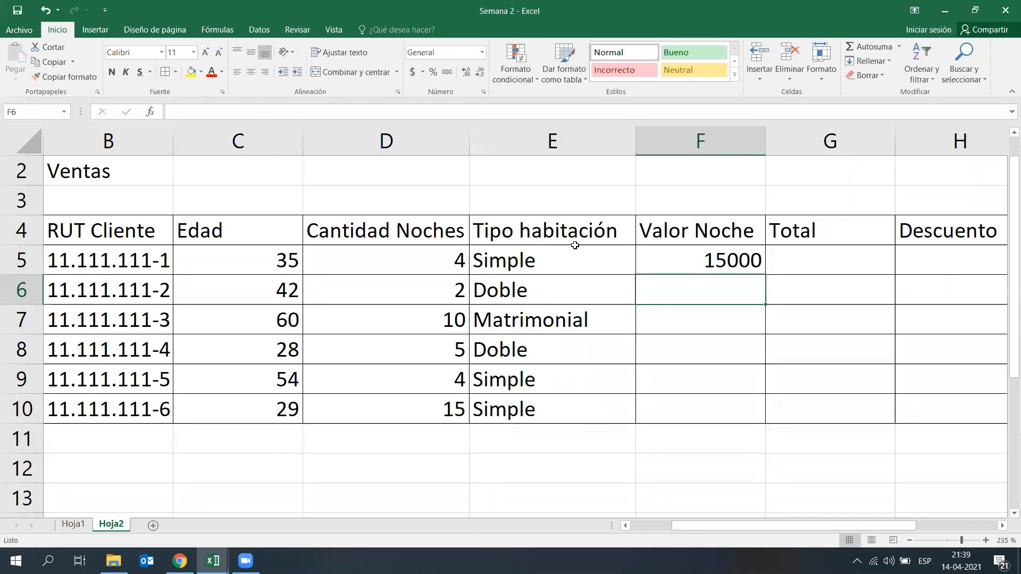
type("25000")
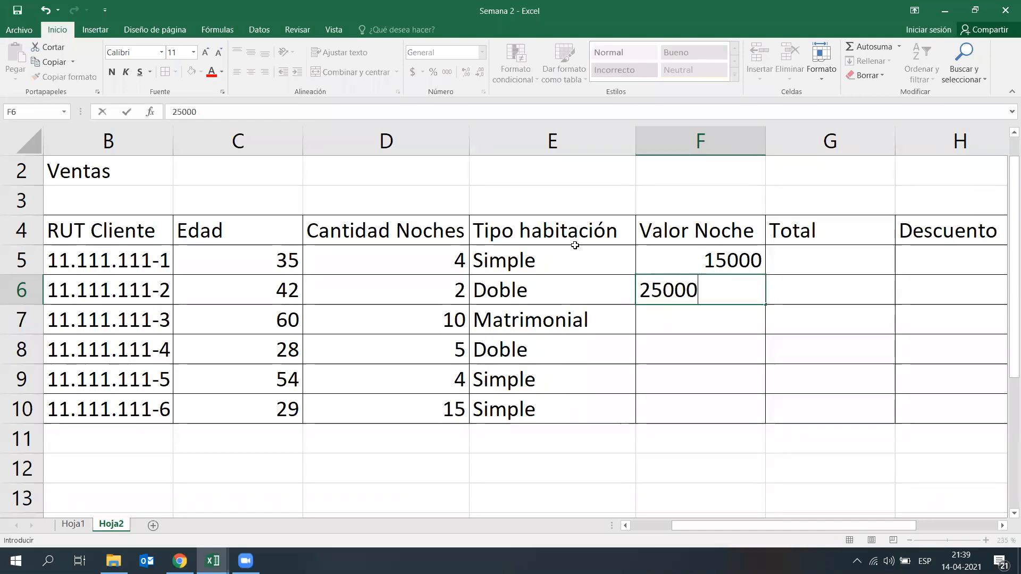
key("Return")
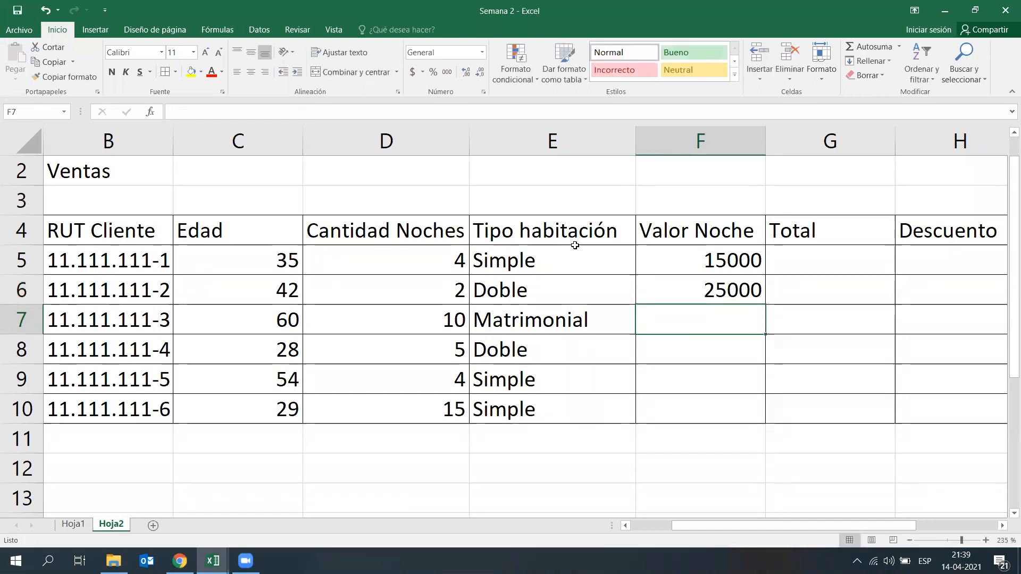
type("30000")
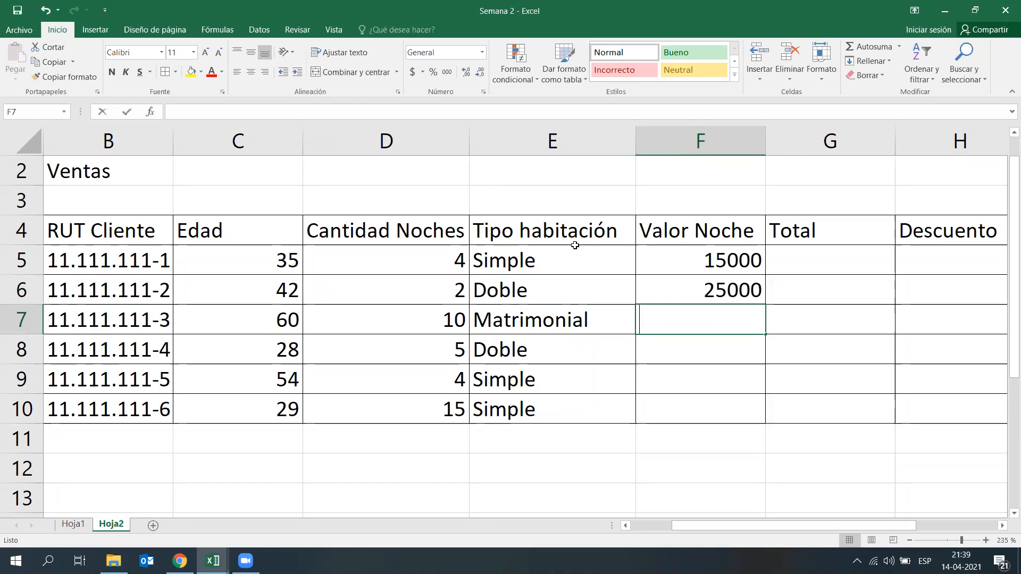
key("Return")
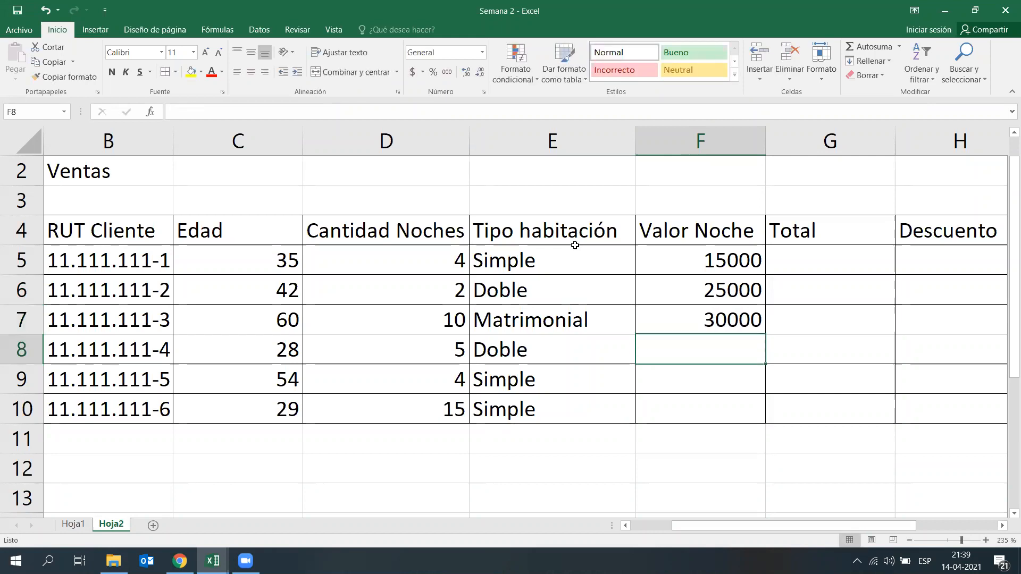
type("25000")
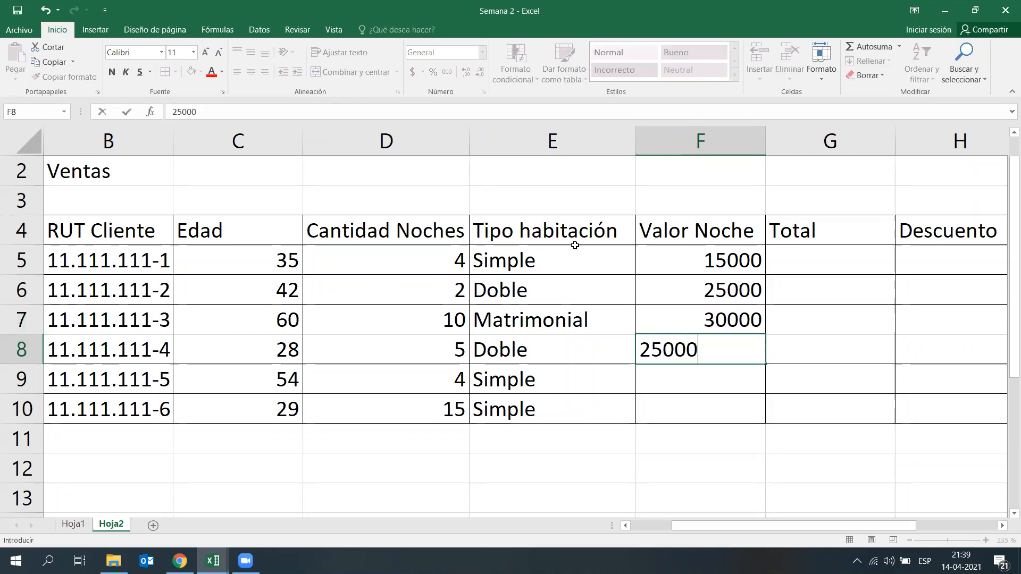
key("Return")
type("15000")
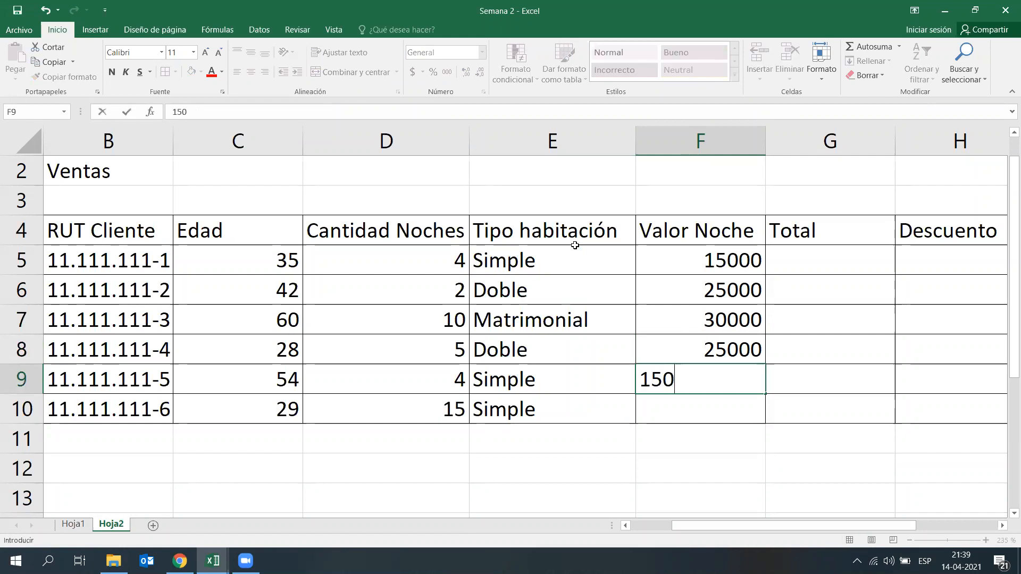
key("Return")
type("15000")
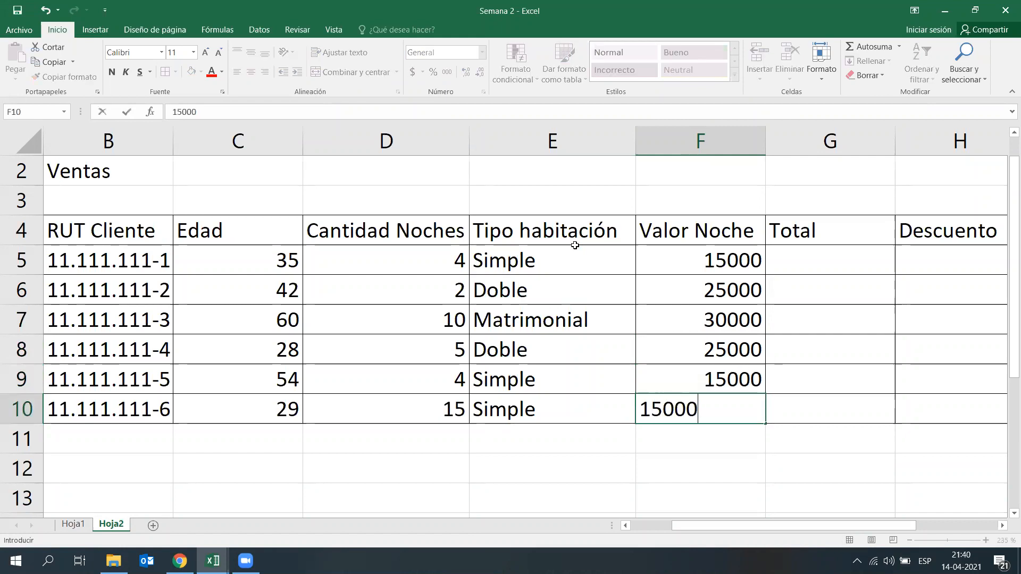
key("Return")
Step: Apply the accounting currency format without decimals to the Valor Noche amounts in F5:F10
scroll(441, 181, "down", 2)
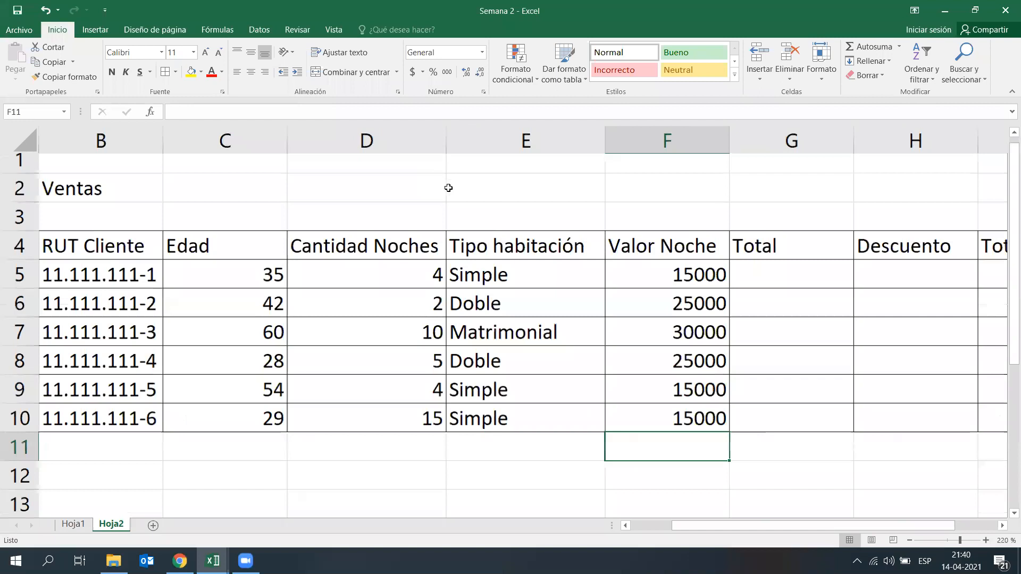
left_click_drag(612, 270, 619, 388)
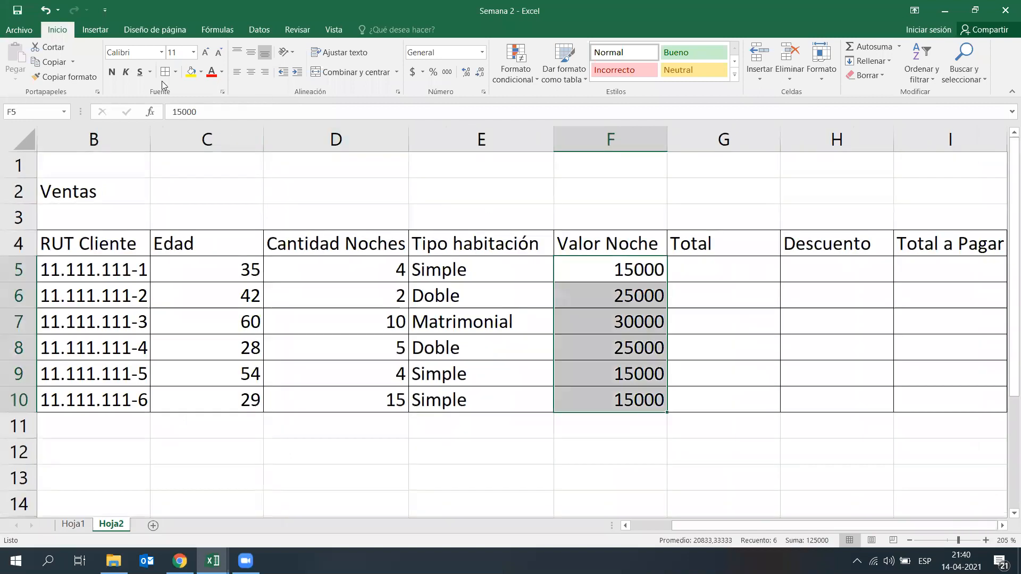
left_click(413, 72)
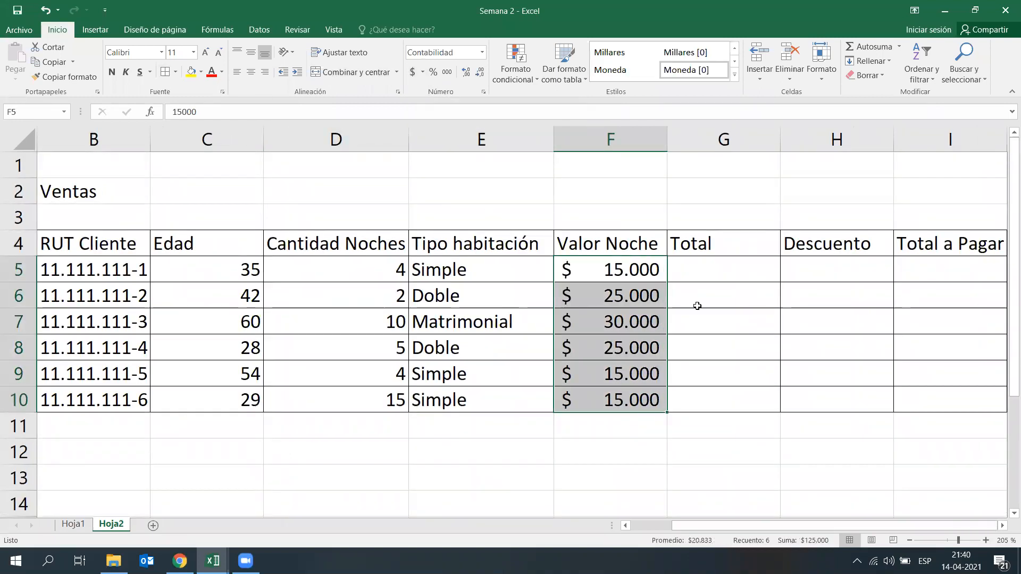
left_click(752, 380)
scroll(757, 376, "down", 1)
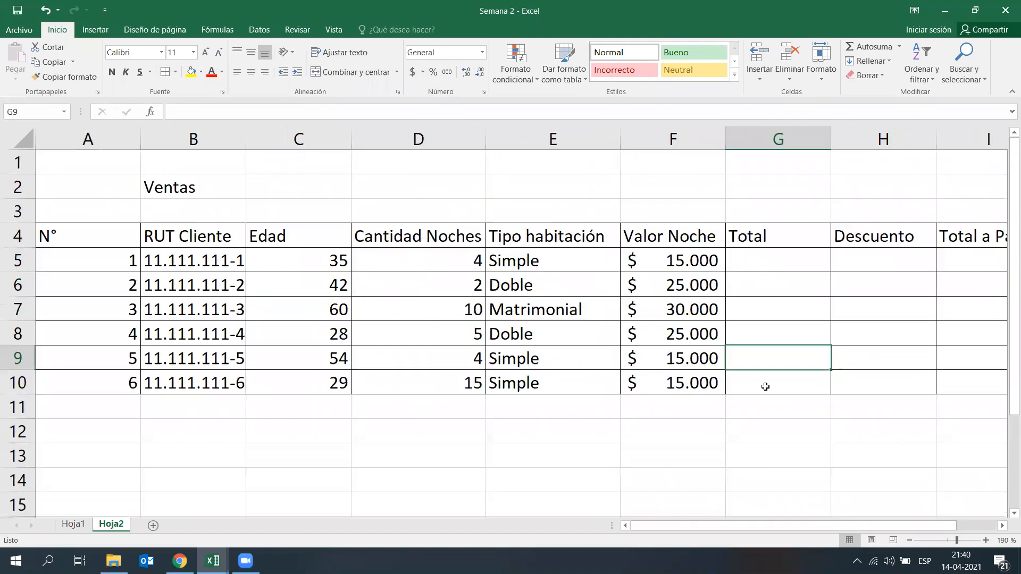
scroll(765, 384, "down", 1)
left_click(757, 407)
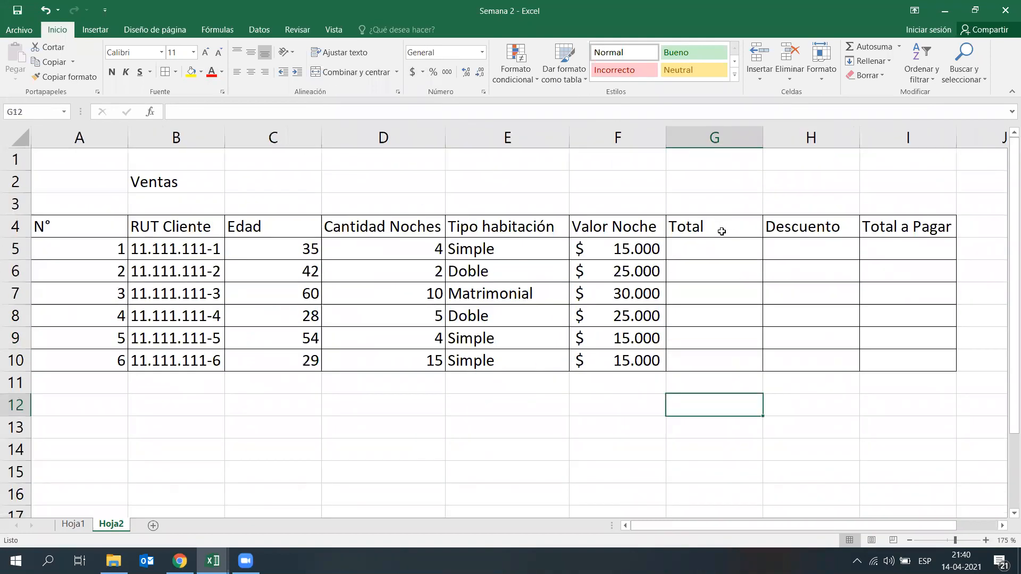
left_click(722, 232)
left_click(710, 269)
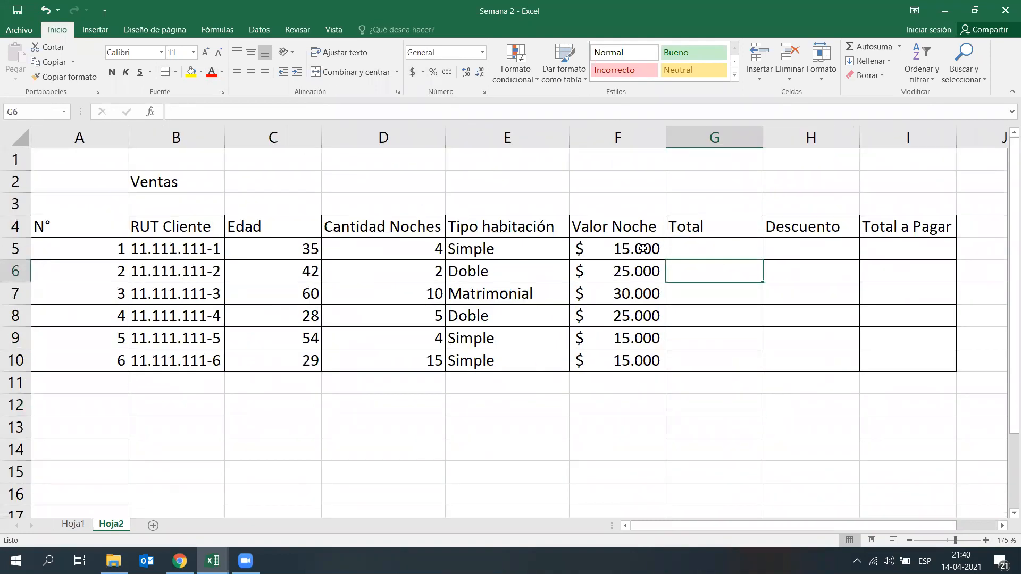
left_click(712, 241)
left_click(687, 286)
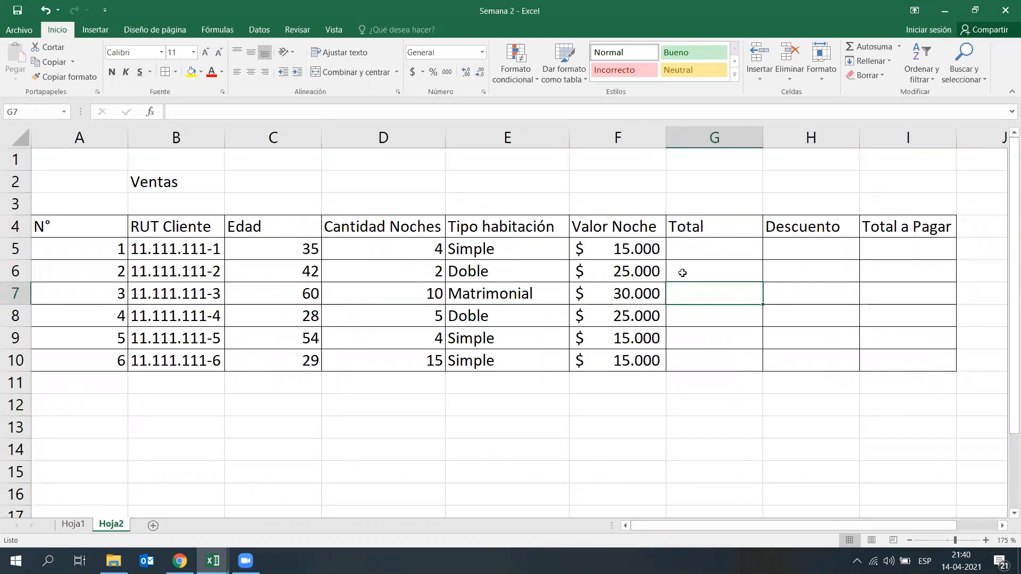
left_click(697, 247)
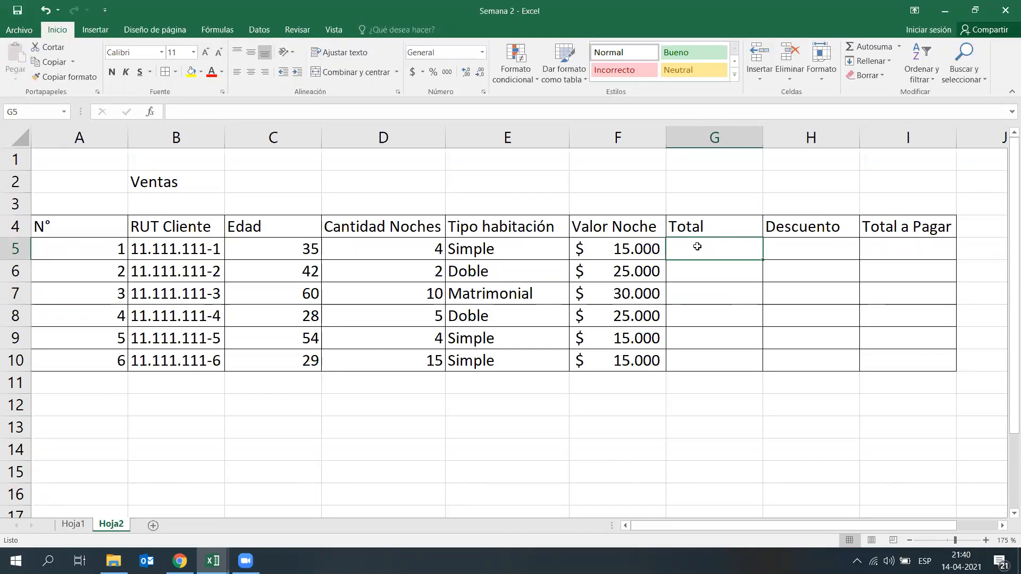
type("=4*15")
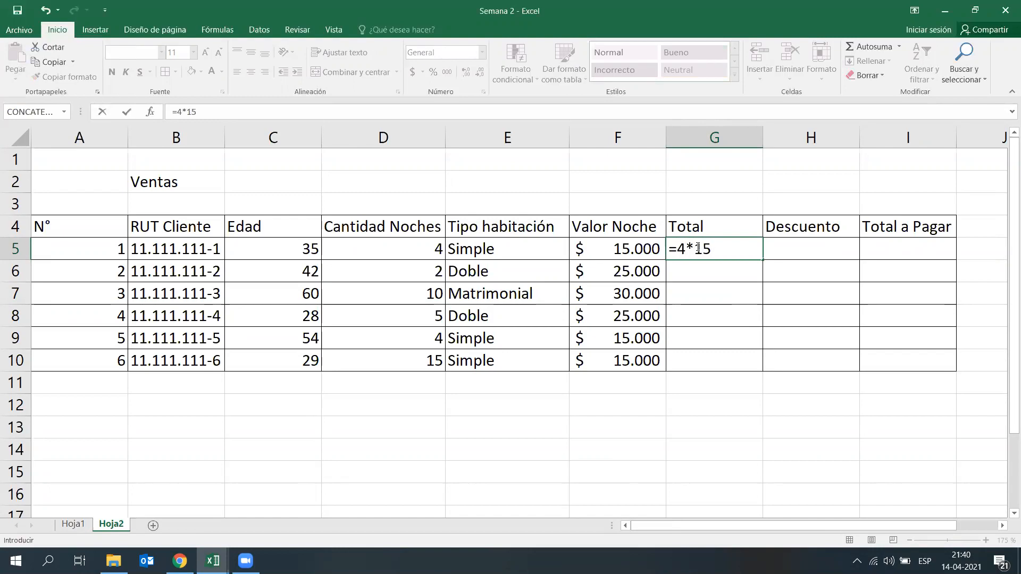
type("000")
key("BackSpace")
key("BackSpace")
key("BackSpace")
key("BackSpace")
key("BackSpace")
key("BackSpace")
key("BackSpace")
key("BackSpace")
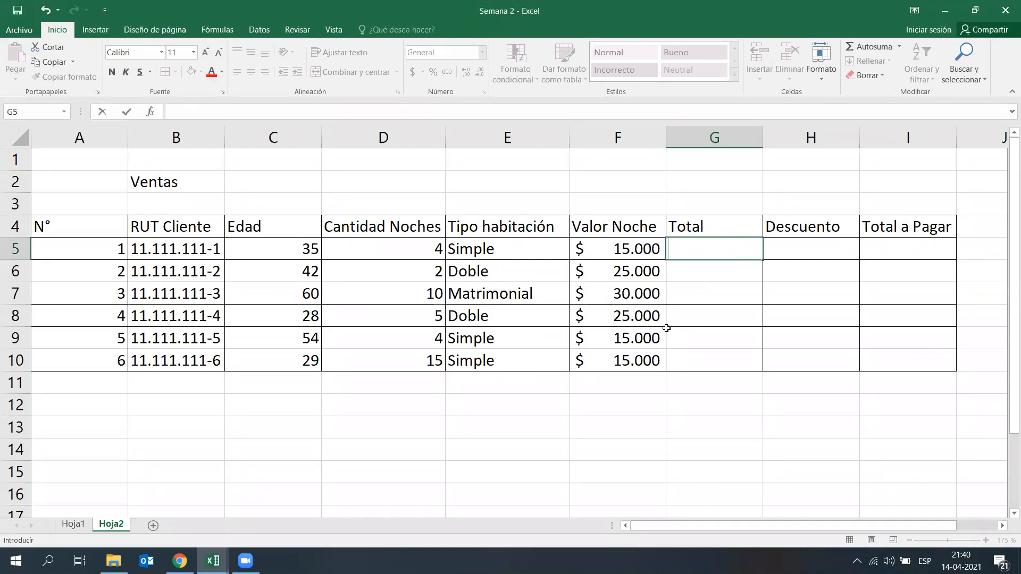
left_click(750, 430)
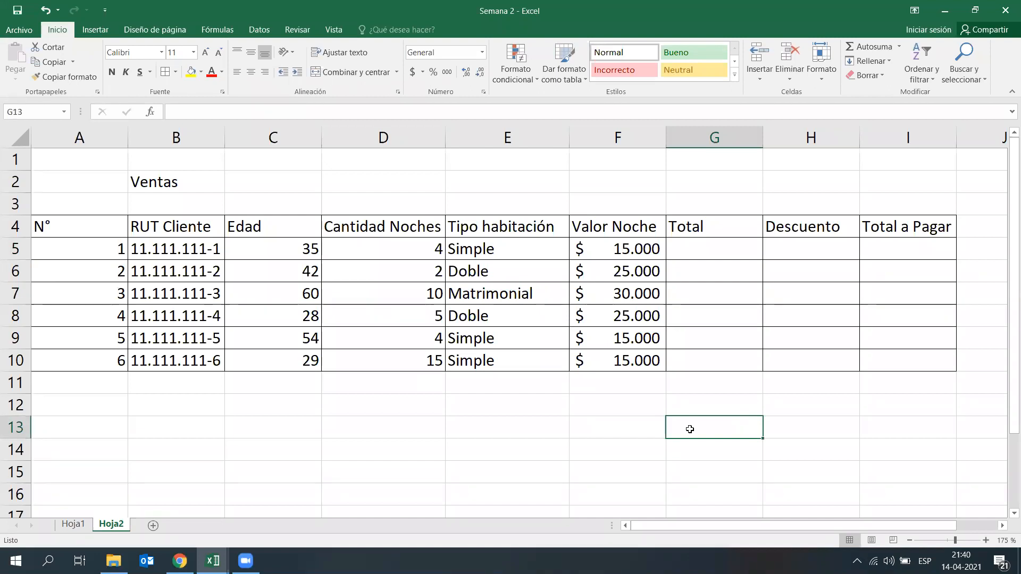
Step: Write the note "Referencia a la celda" in G1 above the Total column
left_click(723, 163)
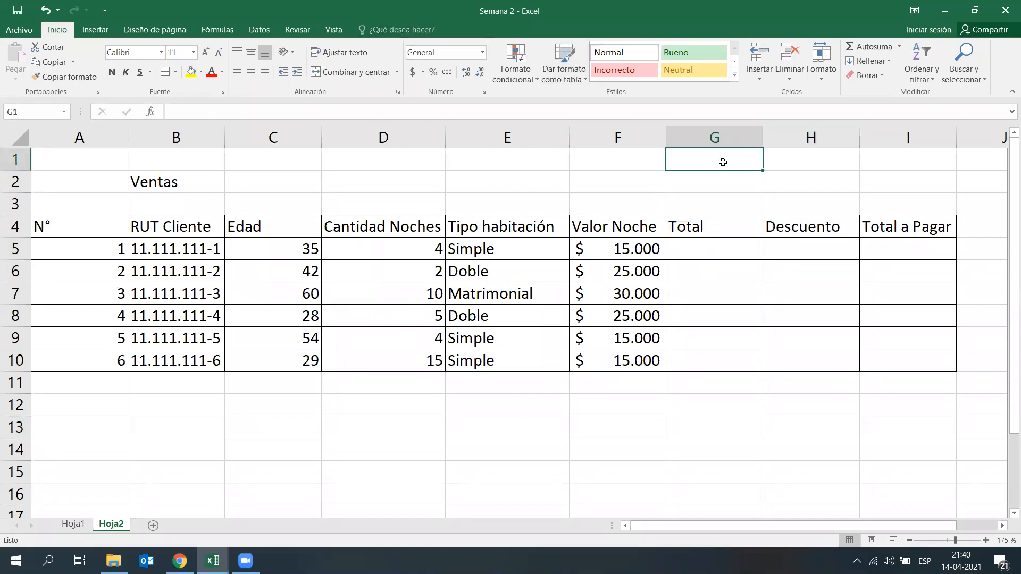
type("Refere")
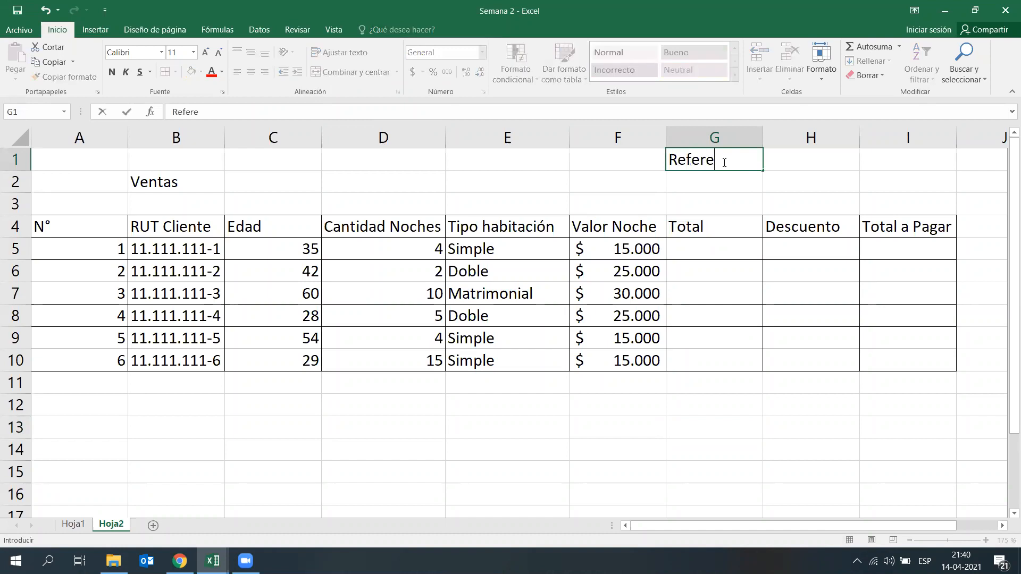
type("ncia a la celd")
type("a")
key("Return")
left_click(783, 451)
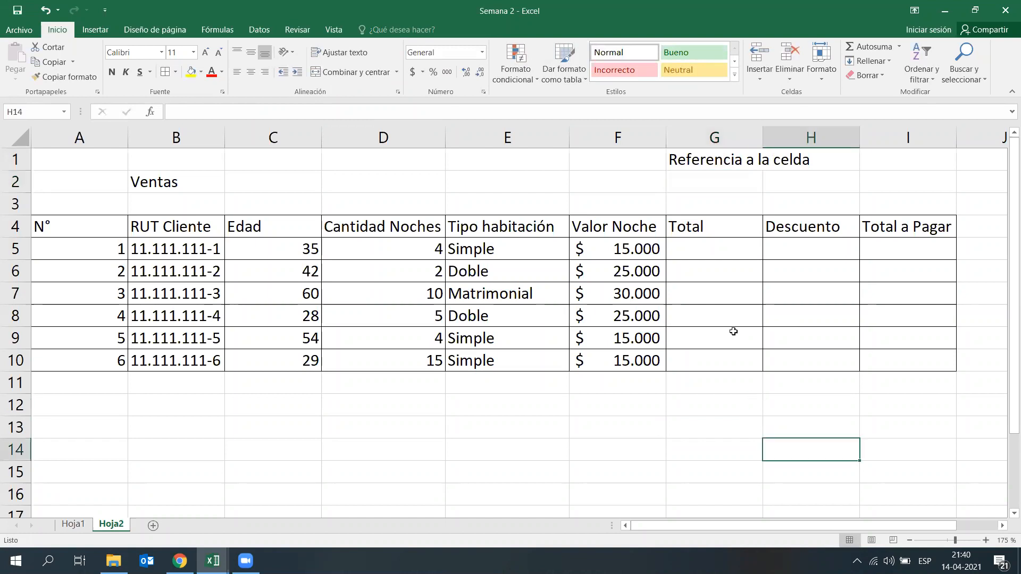
Step: Calculate the first row's Total in G5 with the cell-reference formula =D5*F5 and review its references
left_click(703, 249)
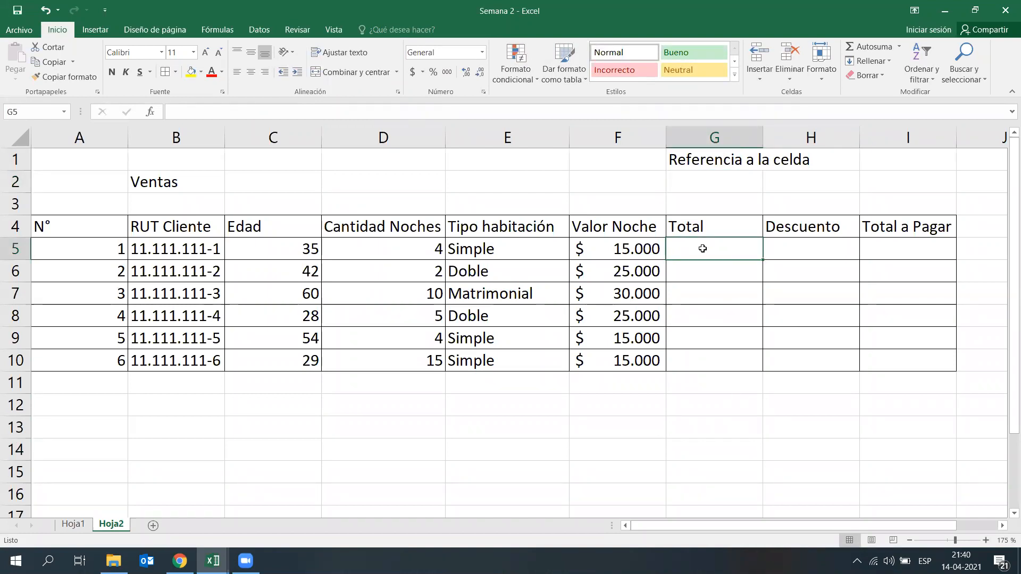
type("=")
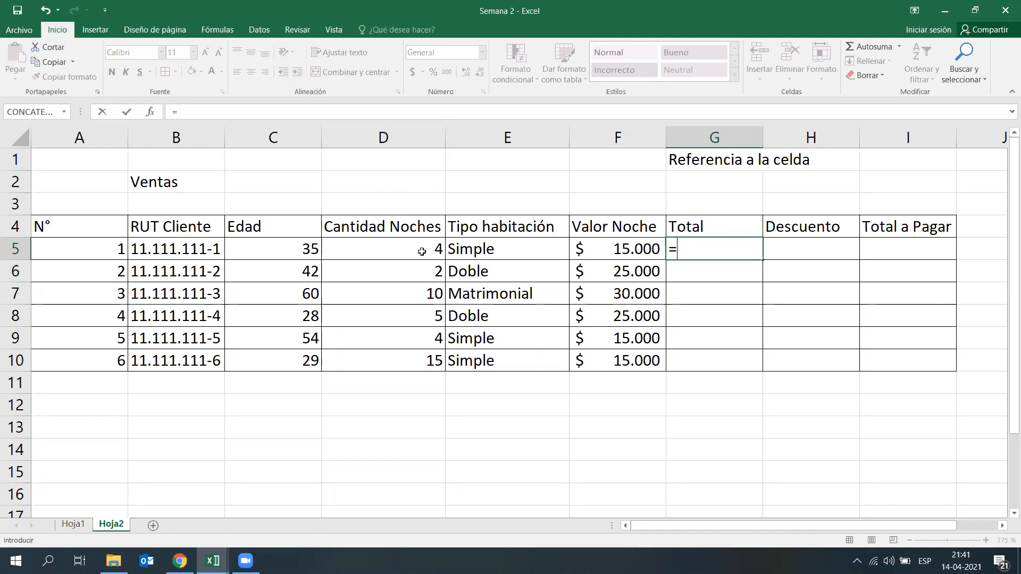
left_click(422, 251)
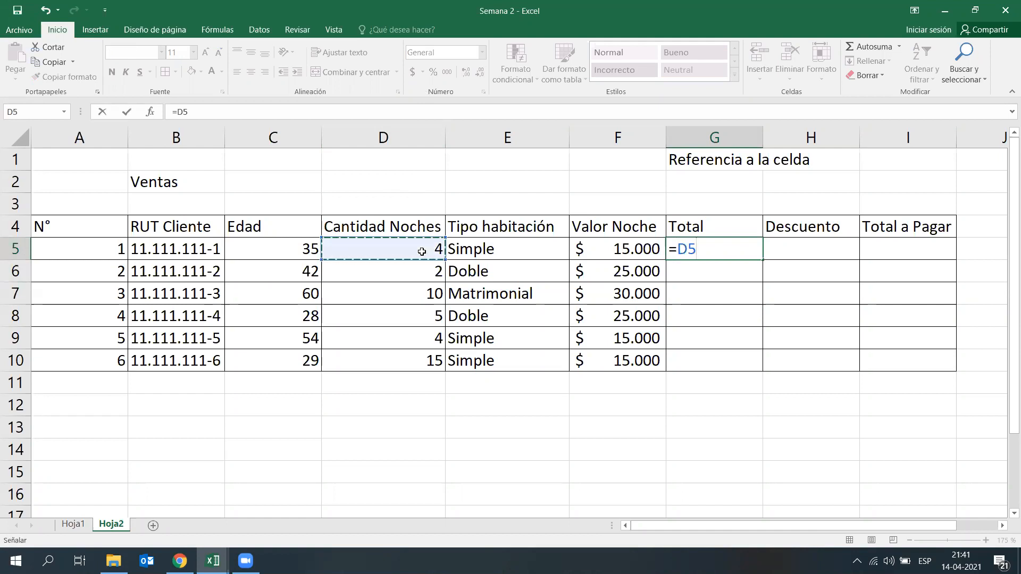
type("*")
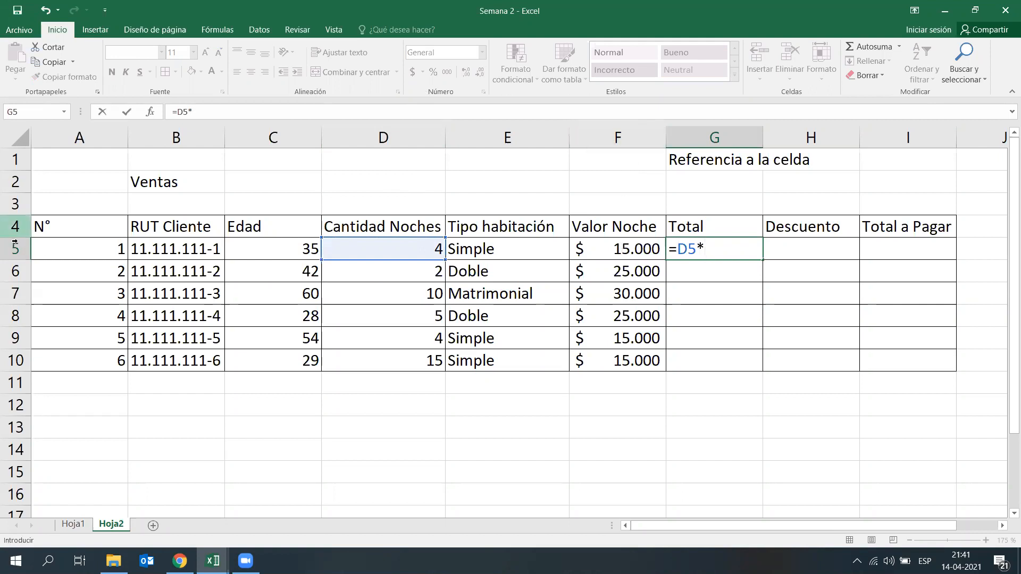
left_click(612, 251)
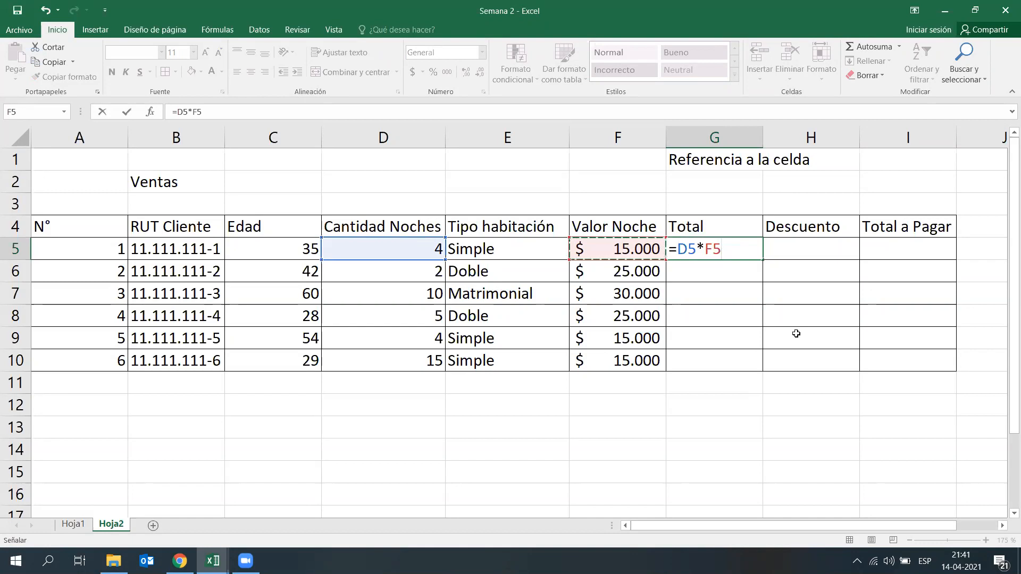
key("Return")
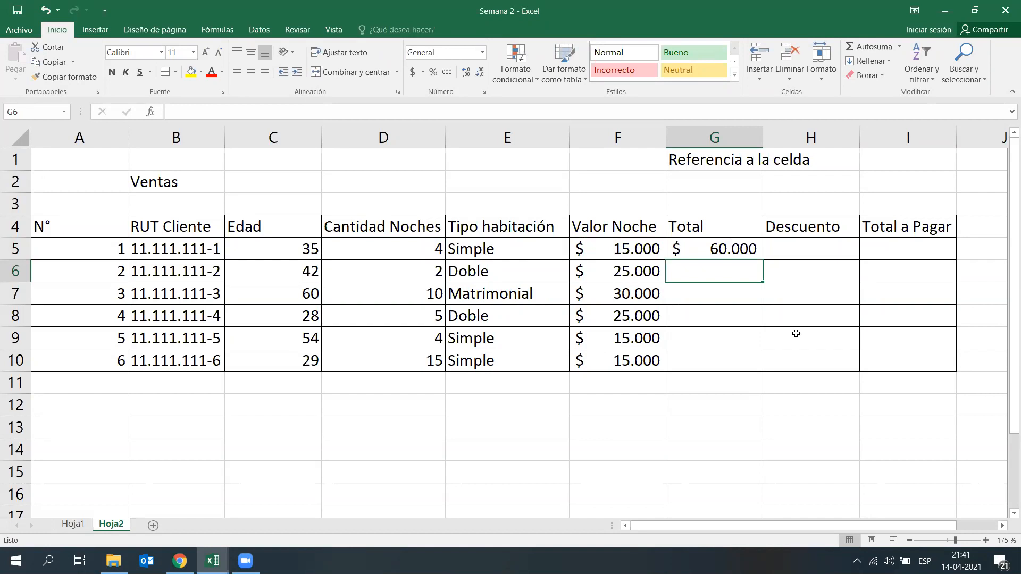
left_click(728, 247)
double_click(727, 247)
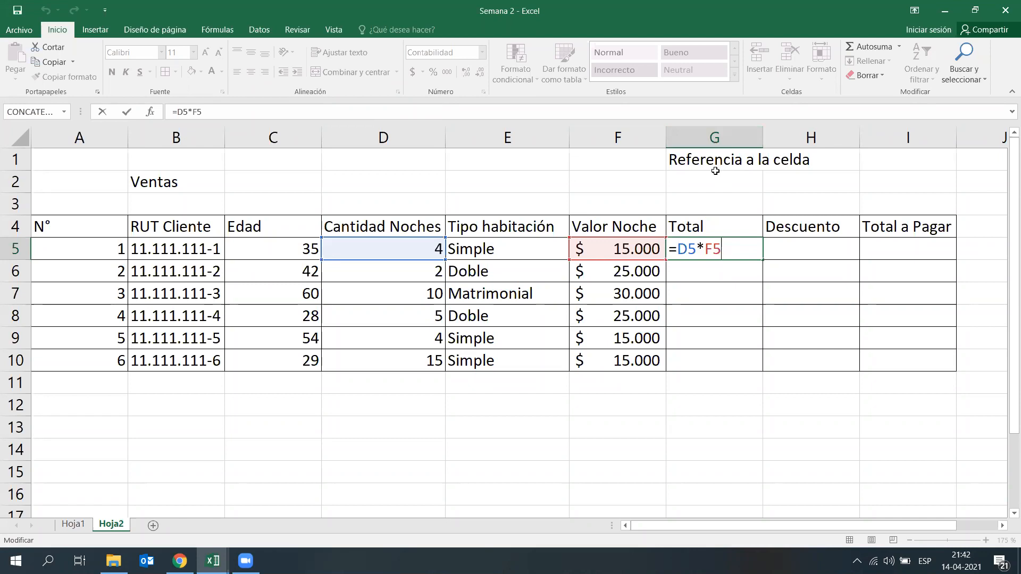
key("Return")
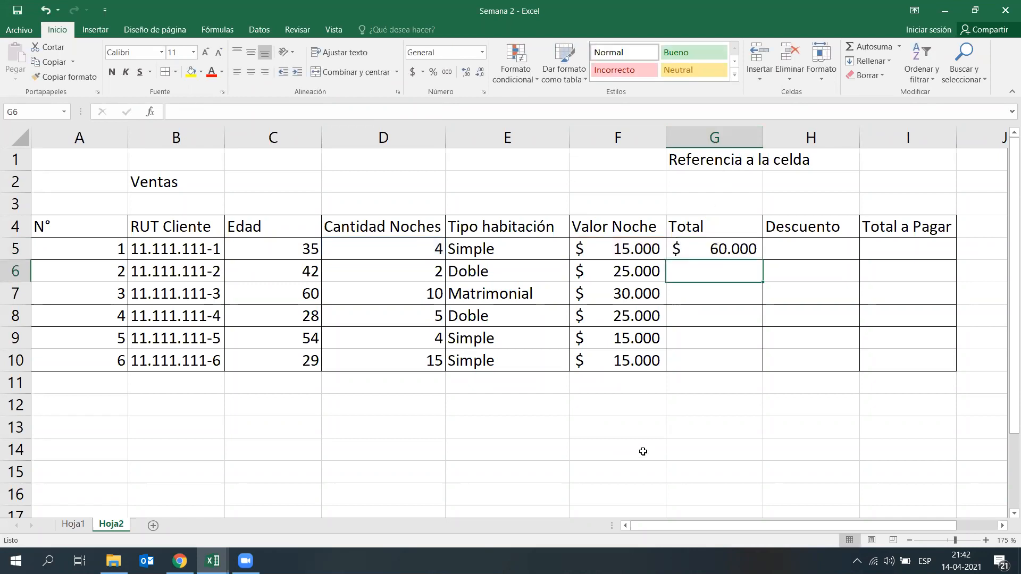
Step: Test the Total formula by setting Cantidad Noches in D5 to 3, to 5, and back to 4
left_click(428, 251)
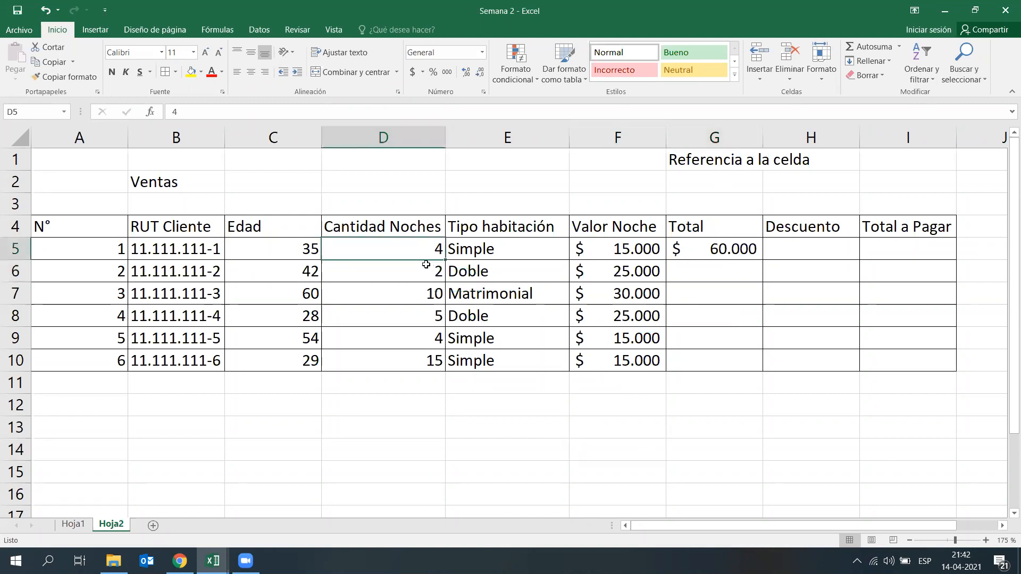
type("3")
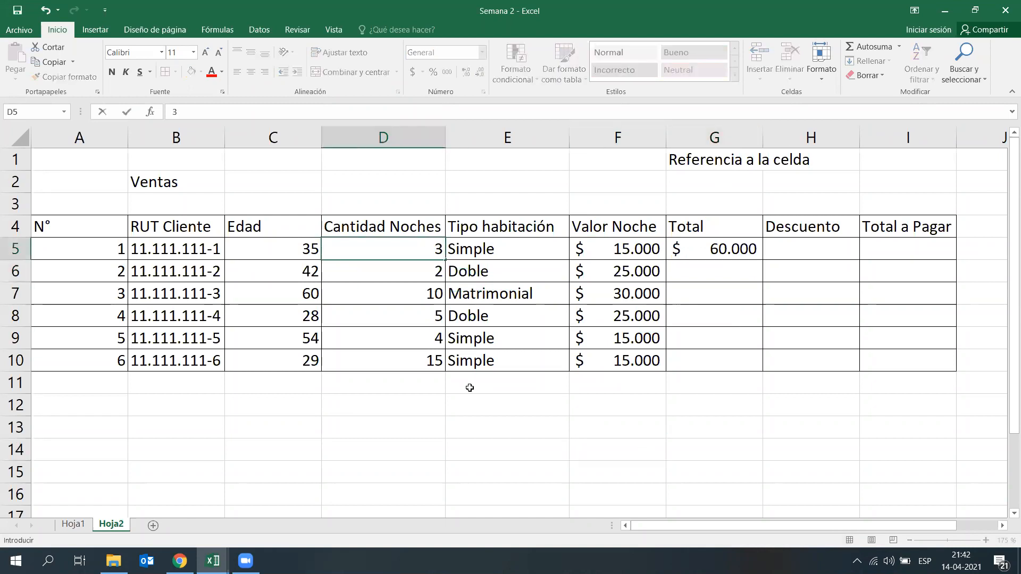
key("Return")
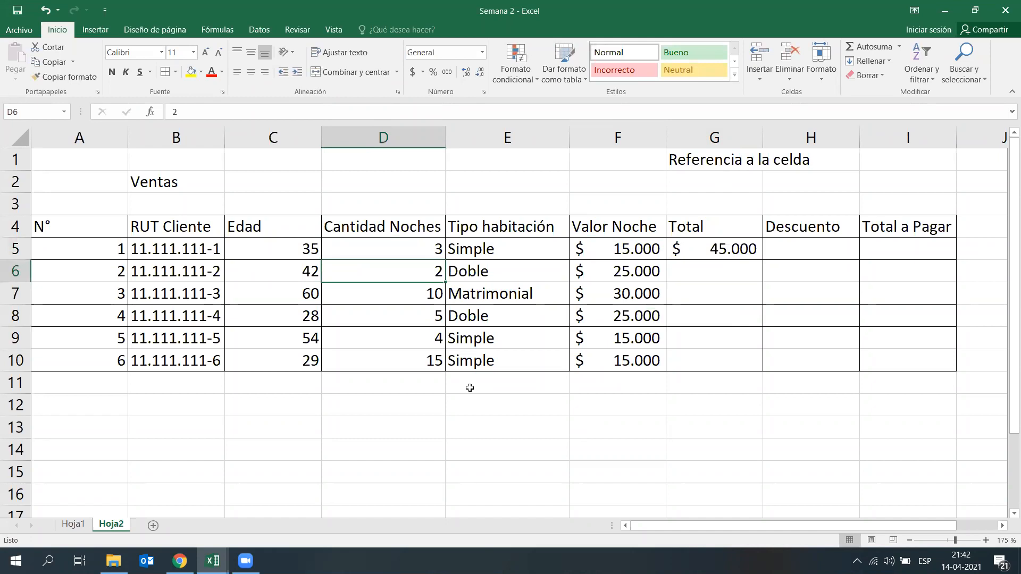
left_click(422, 254)
type("5")
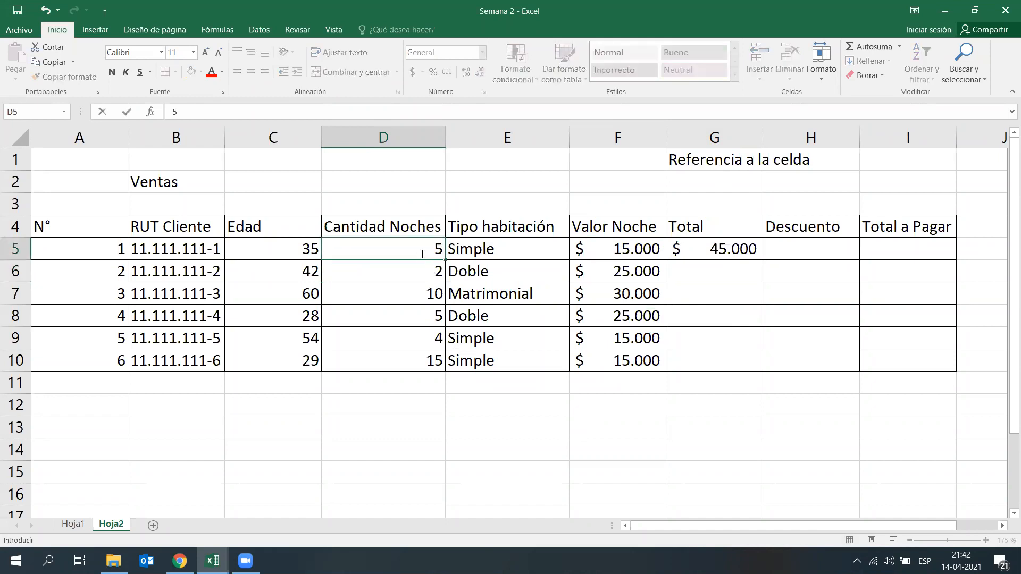
key("Return")
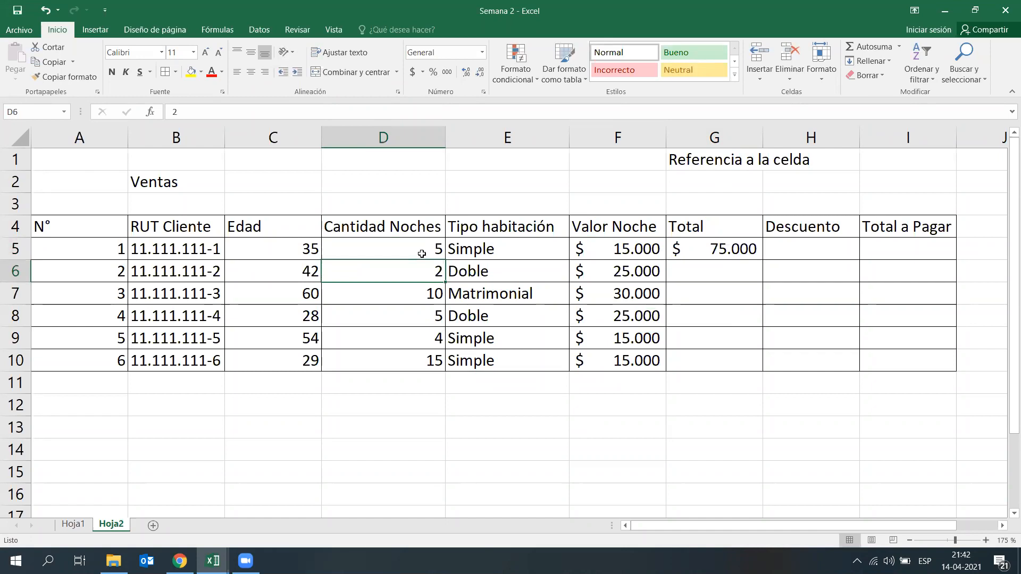
left_click(422, 254)
type("4")
key("Return")
Step: Rename the Descuento header in H4 to "Descuento por edad" and fit column H to its text
left_click(786, 295)
left_click(791, 255)
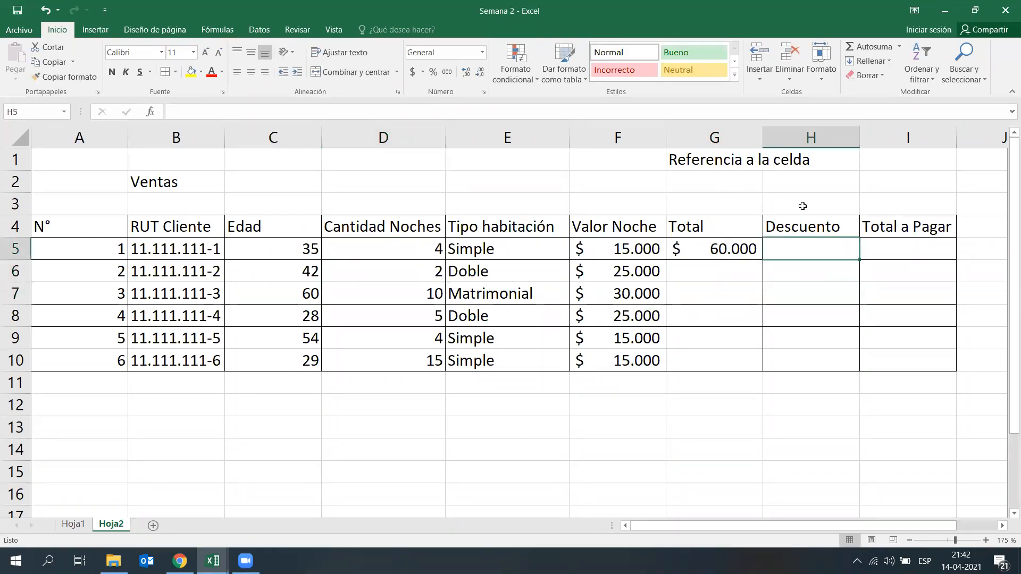
left_click(803, 204)
left_click(833, 236)
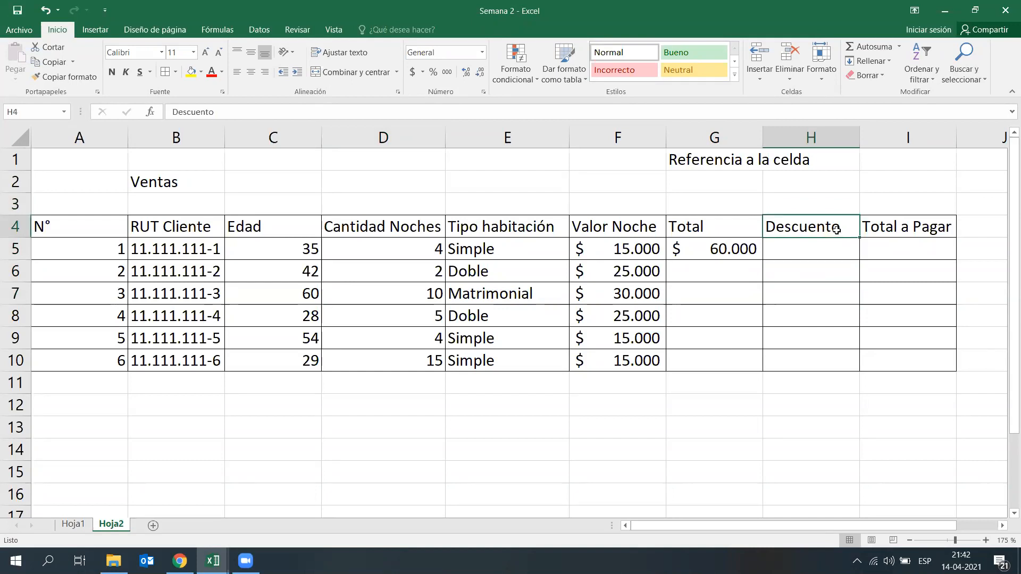
double_click(837, 232)
type("por edad")
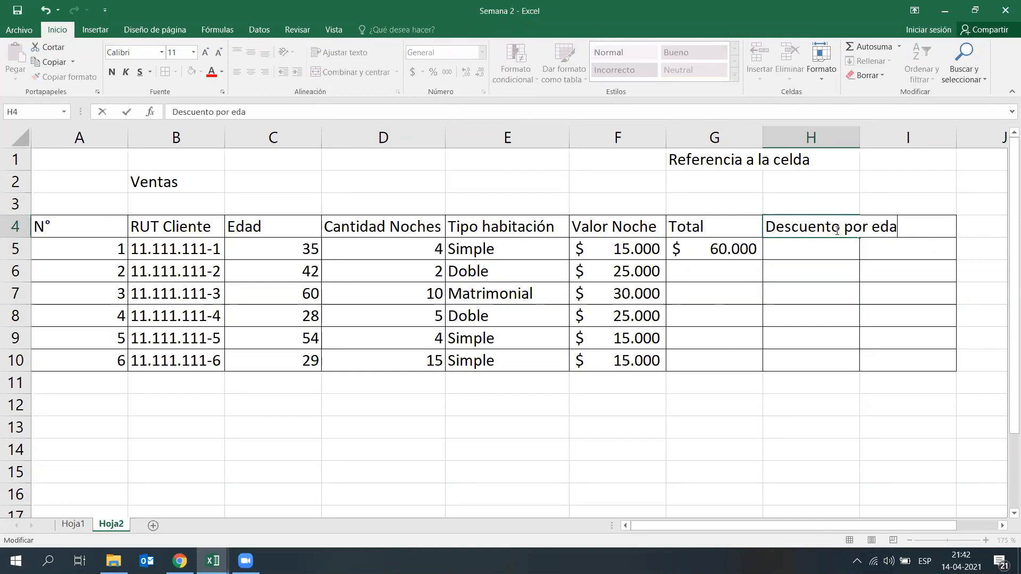
key("Return")
double_click(859, 137)
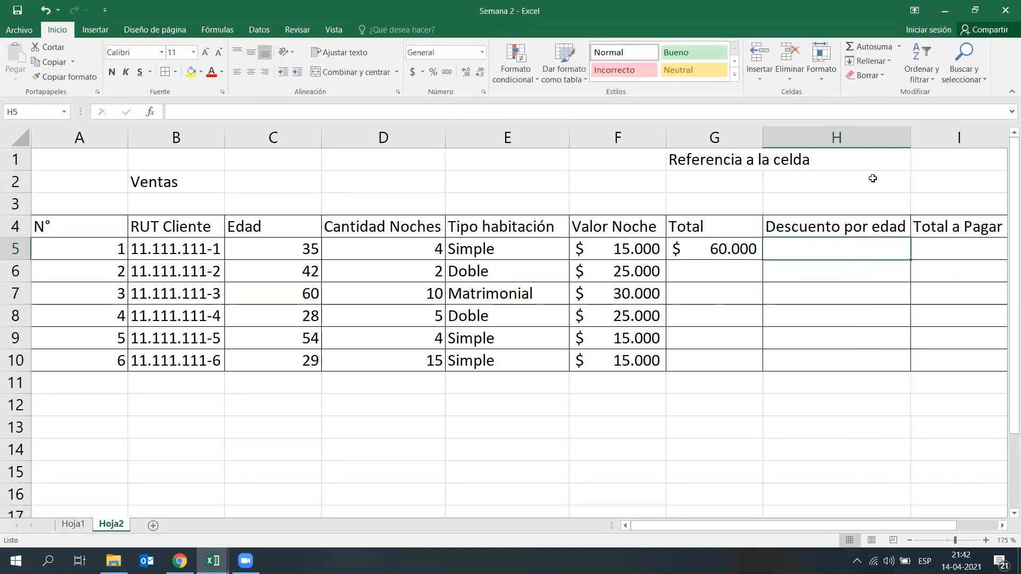
Step: Calculate the first row's Descuento por edad in H5 with the formula =C5*0,01 and review its reference
left_click(296, 248)
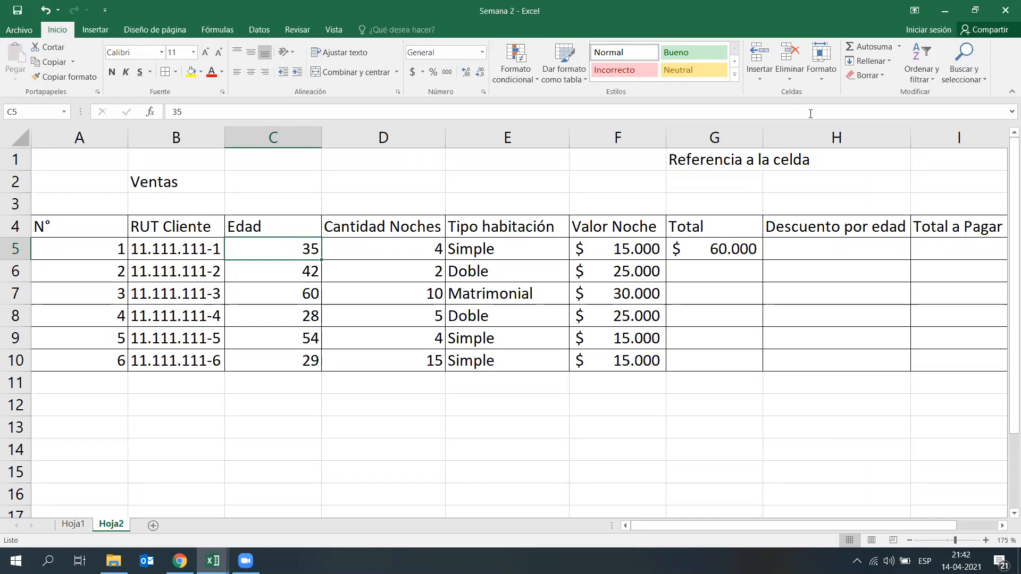
left_click(825, 249)
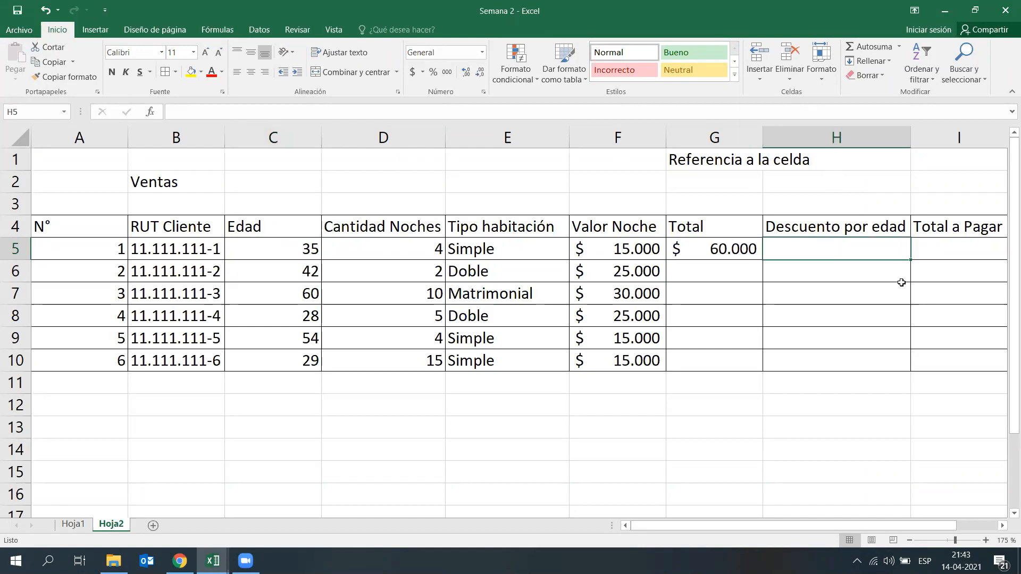
type("=")
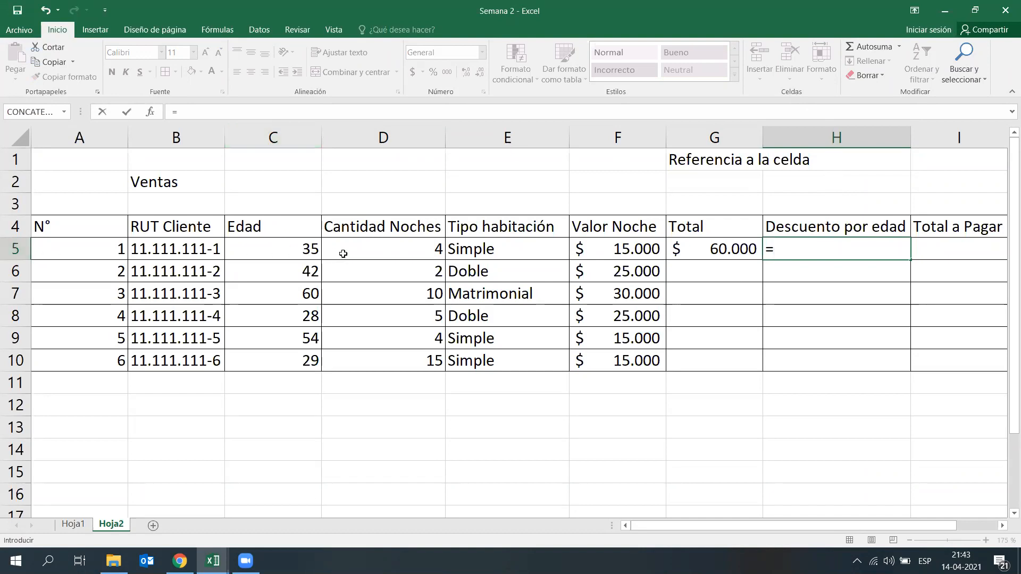
left_click(282, 244)
type("*")
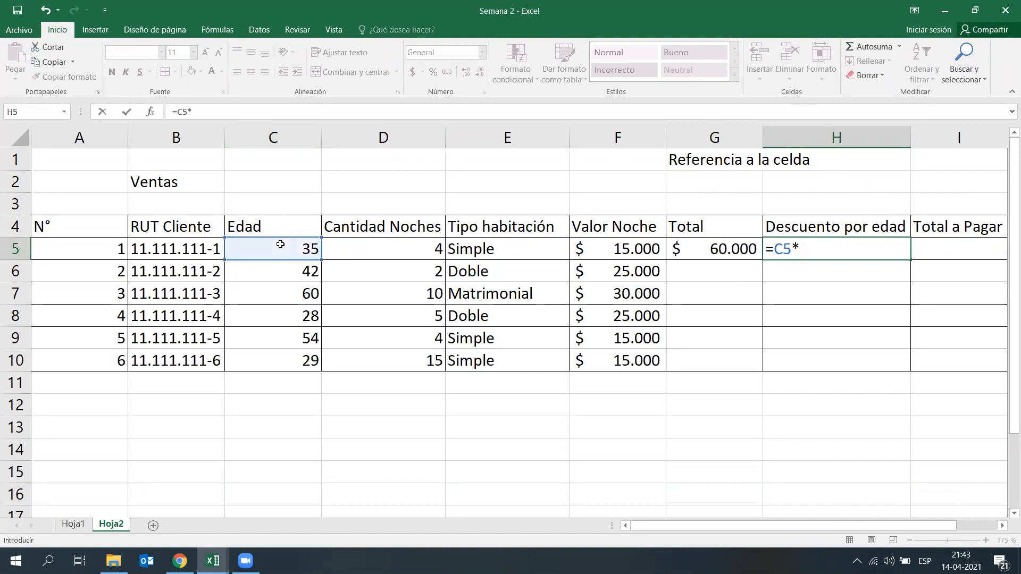
type("0,01")
key("Return")
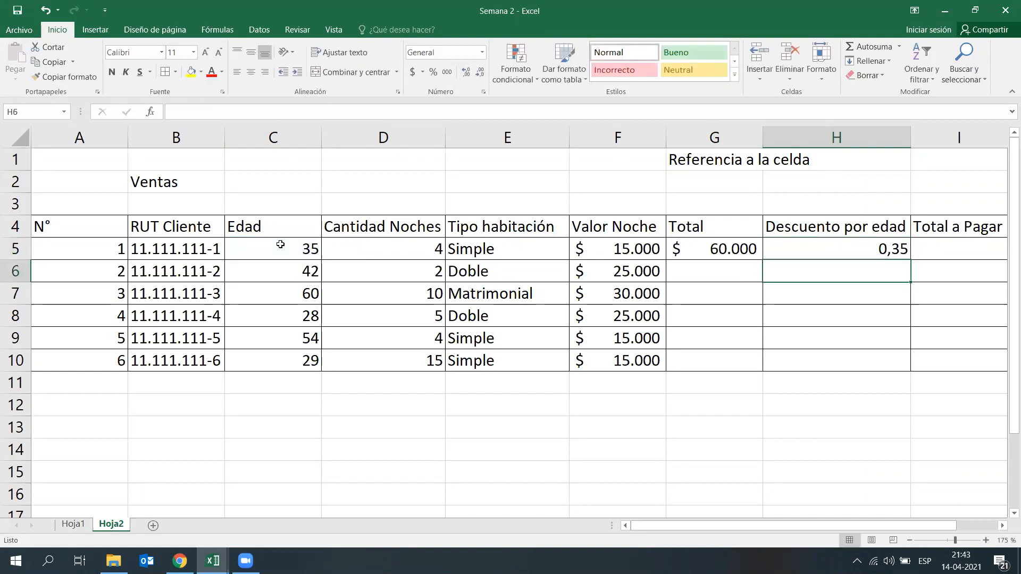
key("Up")
key("F2")
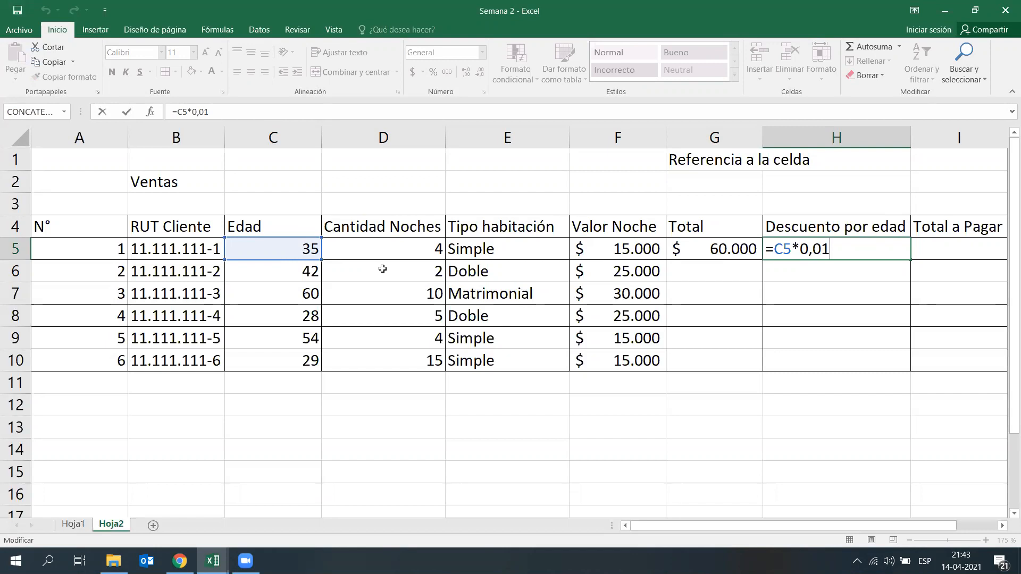
key("Return")
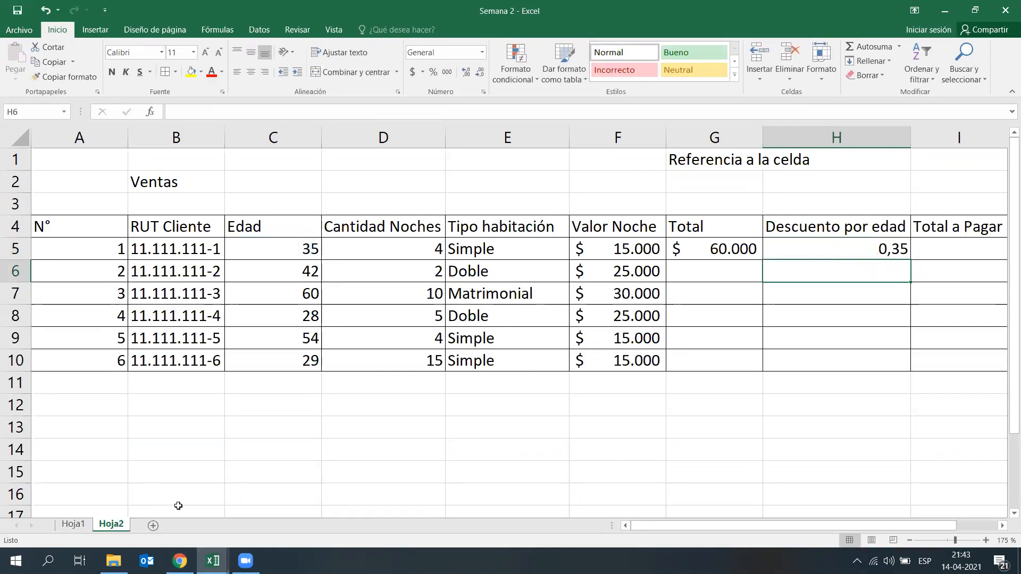
Step: Add a 35% example to the Porcentajes list on Hoja1, with 35% in J14 and 0,35 in L14
left_click(74, 525)
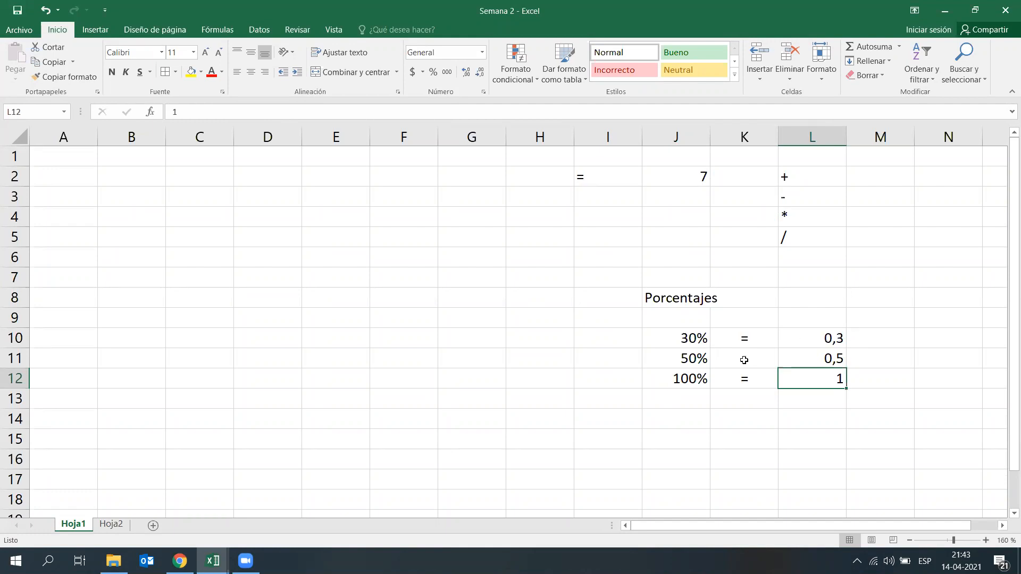
left_click(688, 415)
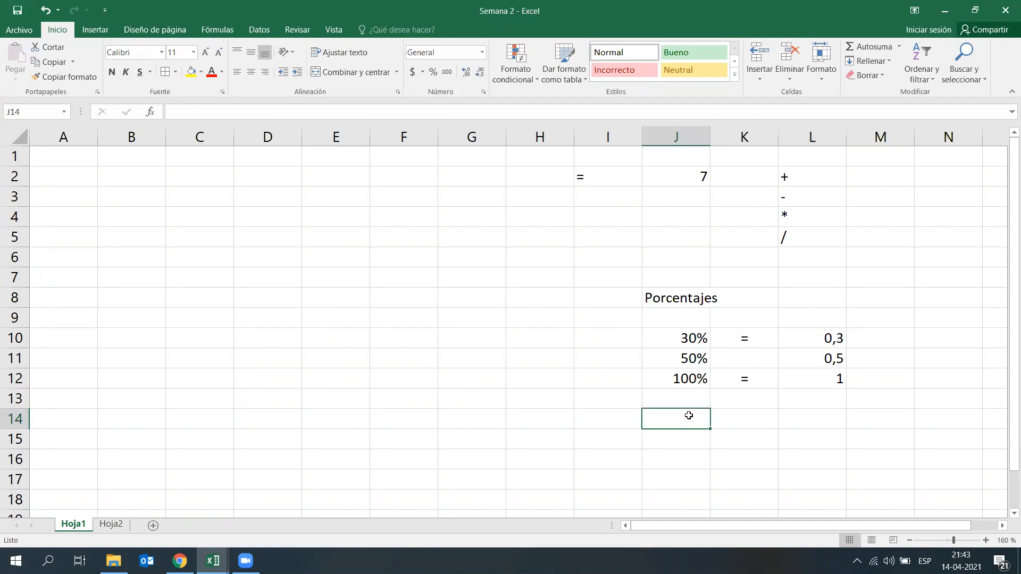
type("35%")
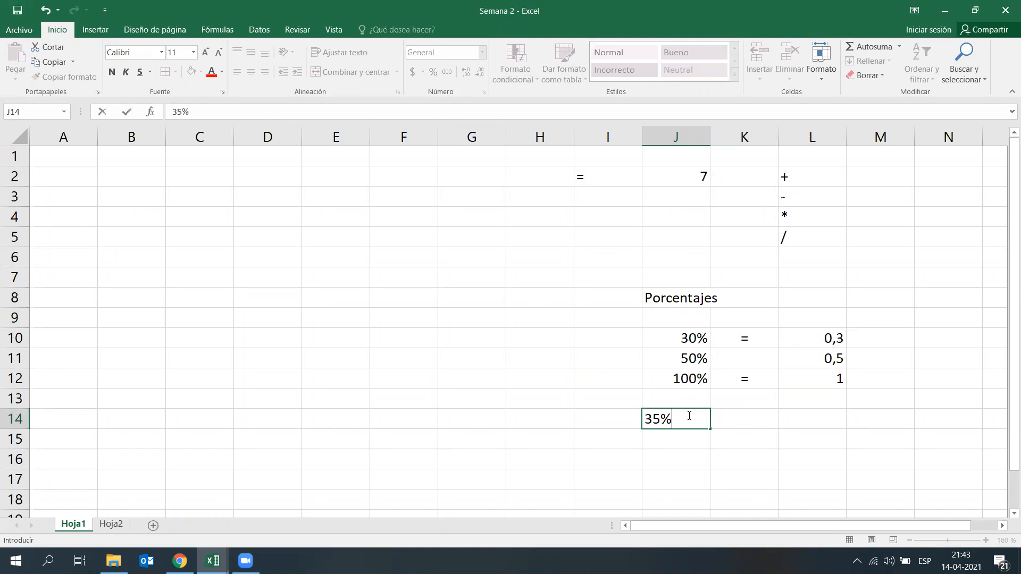
key("Right")
key("Right")
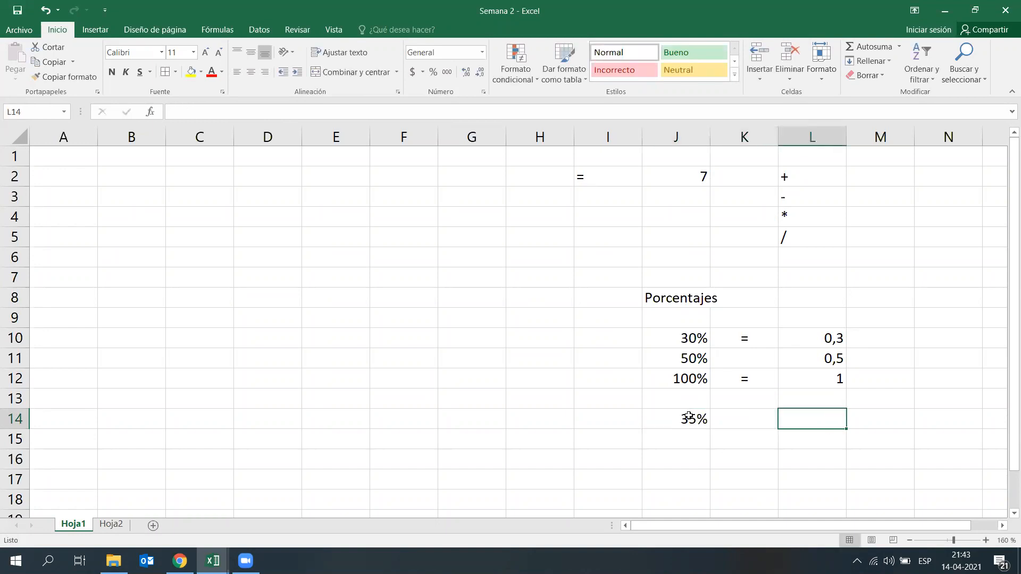
type("0,35")
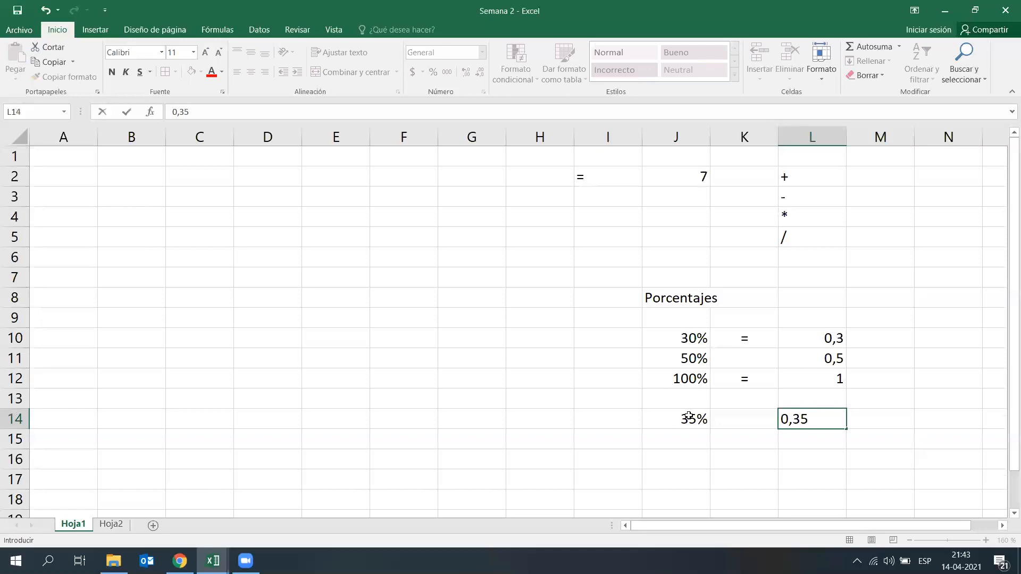
key("Return")
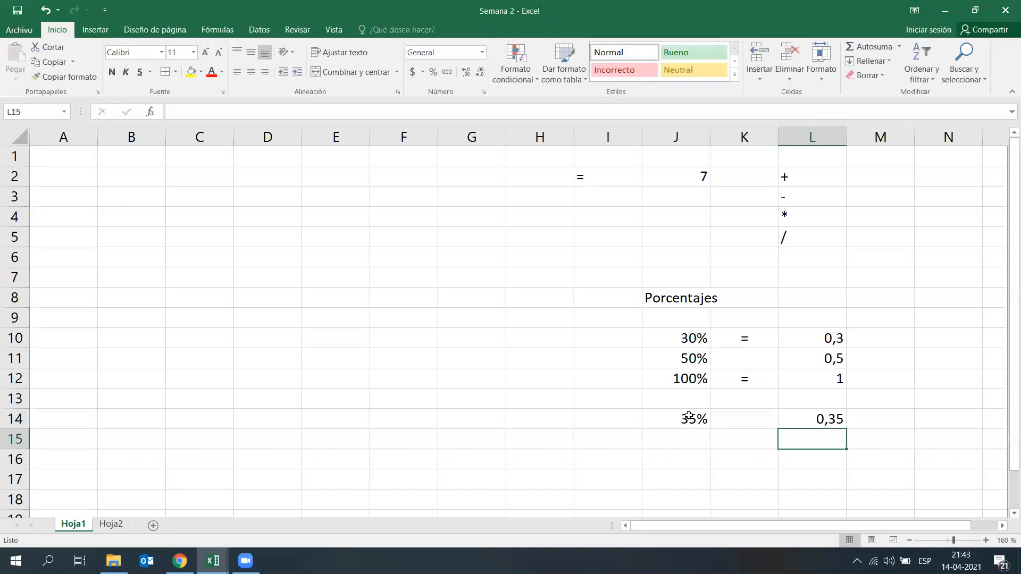
Step: Return to Hoja2 and examine the first row's Total, Descuento por edad and Total a Pagar cells
left_click(111, 525)
left_click(701, 470)
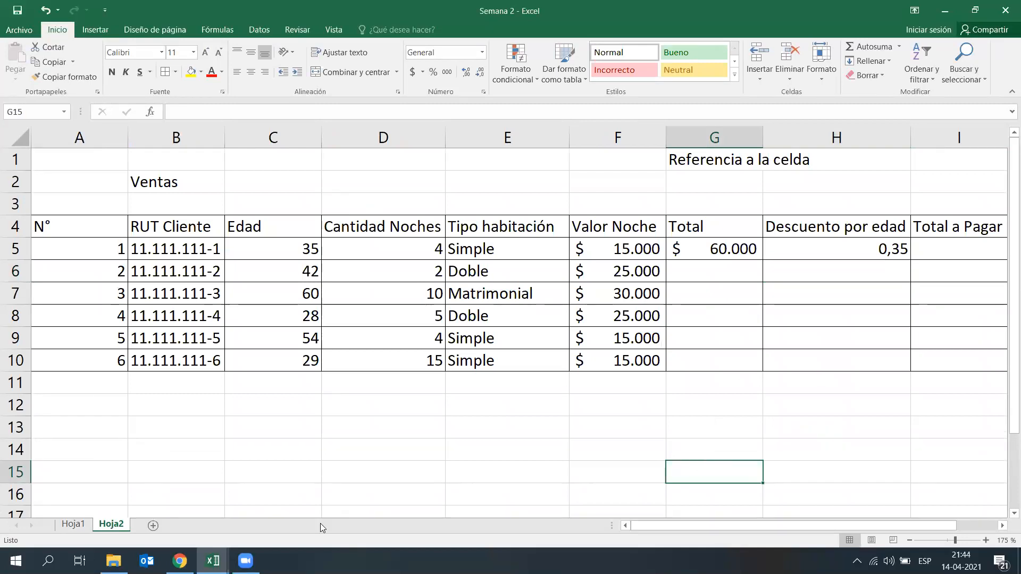
left_click(857, 278)
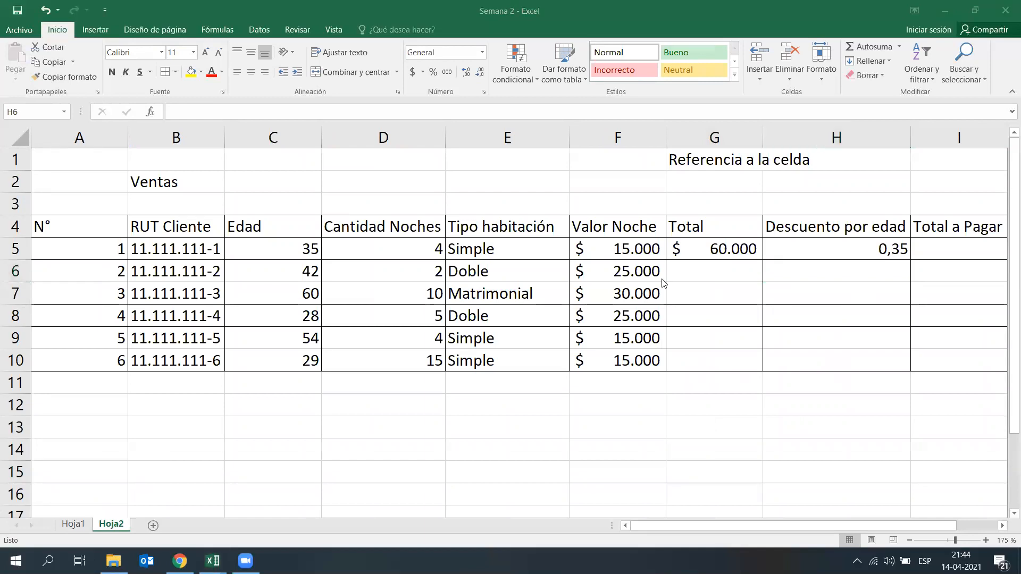
left_click(864, 525)
left_click_drag(882, 525, 931, 526)
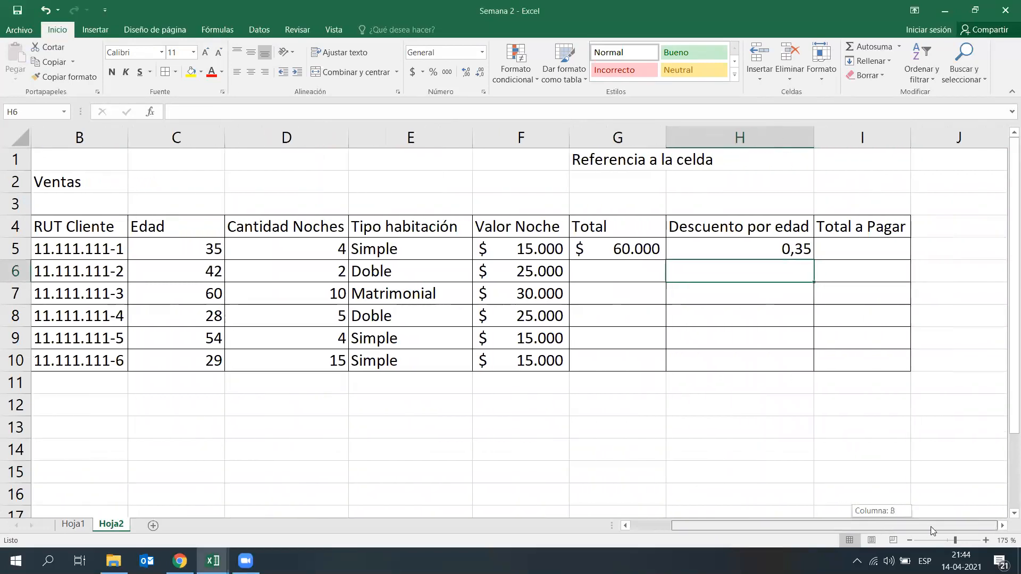
left_click(889, 466)
left_click(852, 254)
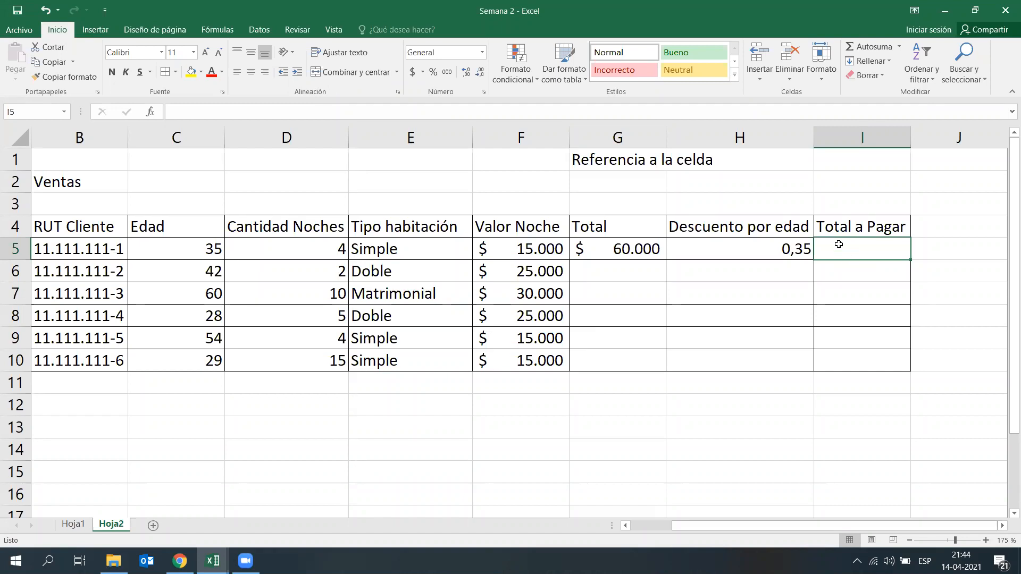
left_click(695, 319)
left_click(630, 249)
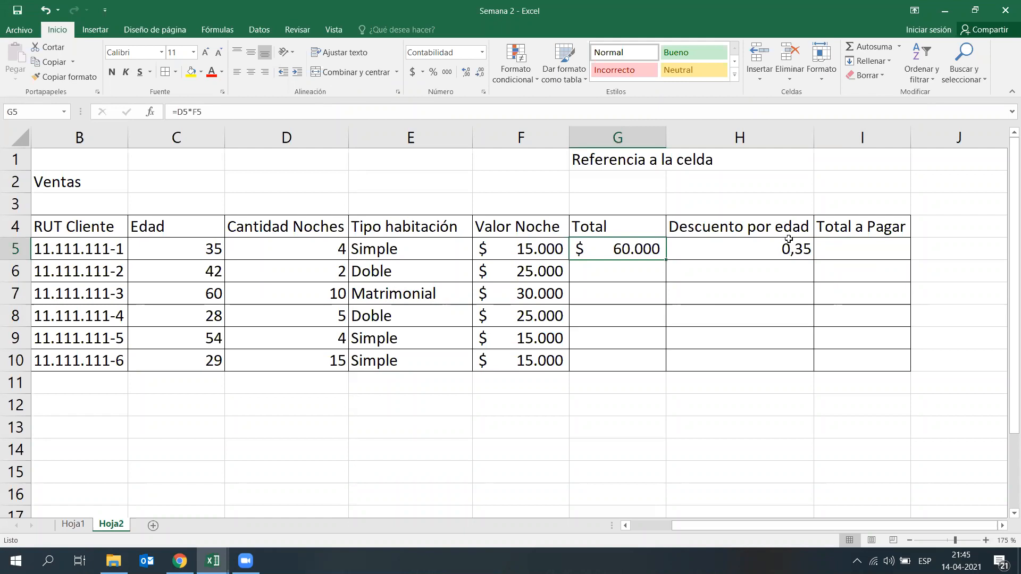
left_click(615, 407)
type("6")
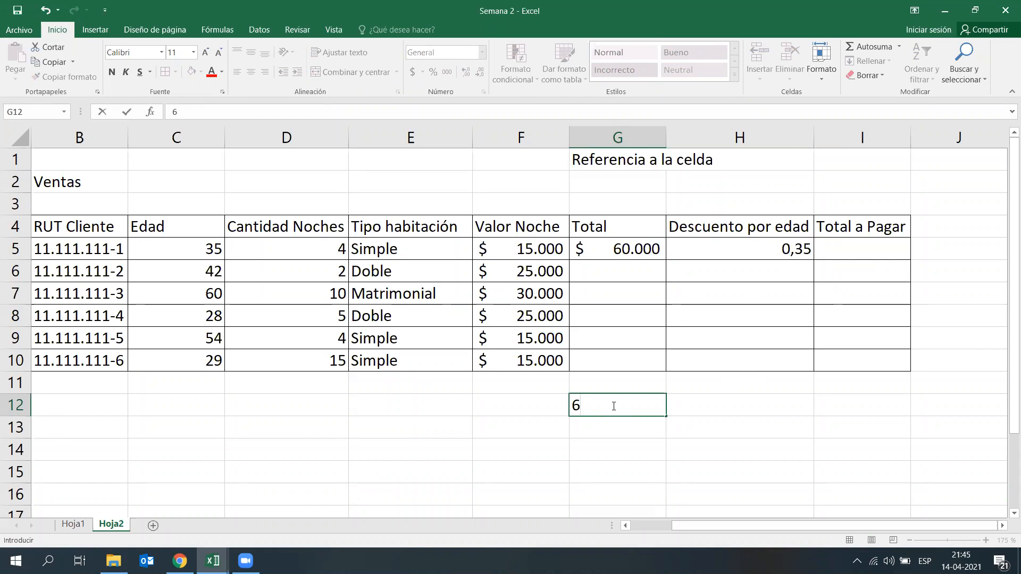
left_click(773, 450)
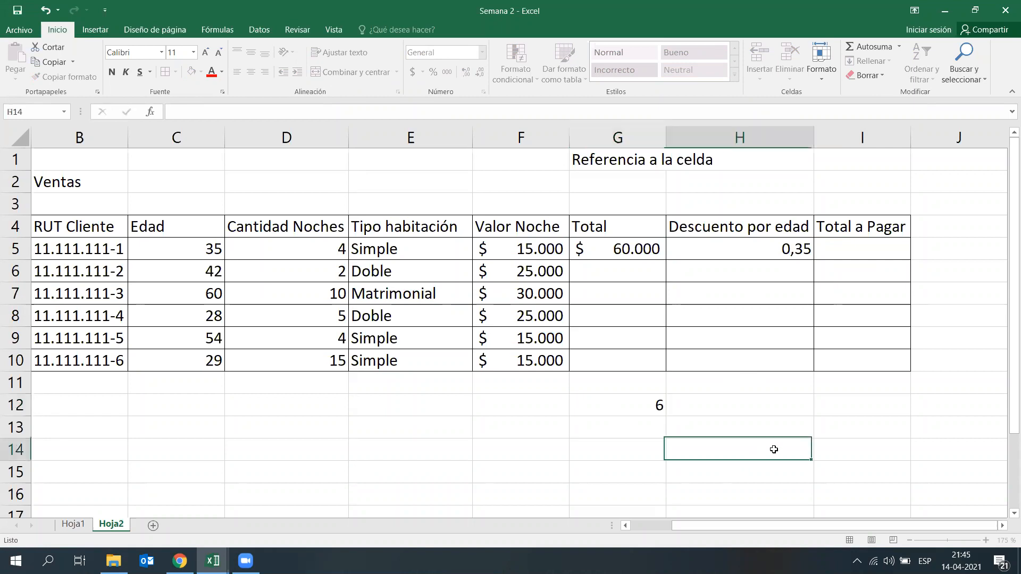
Step: Try calculating the first row's Total a Pagar in I5 with the formula =G5-H5
left_click(869, 254)
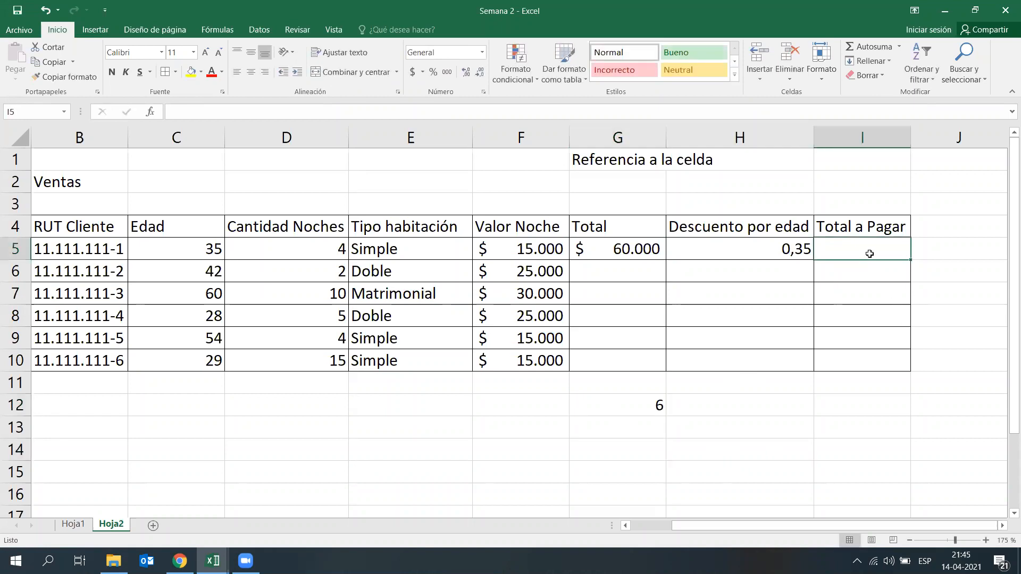
type("=")
left_click(628, 249)
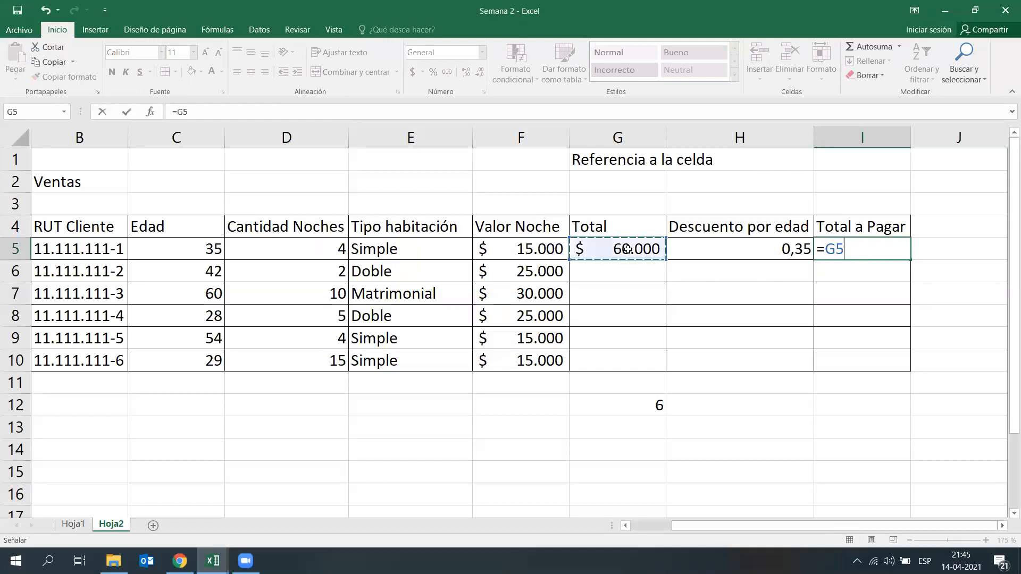
type("-")
left_click(709, 246)
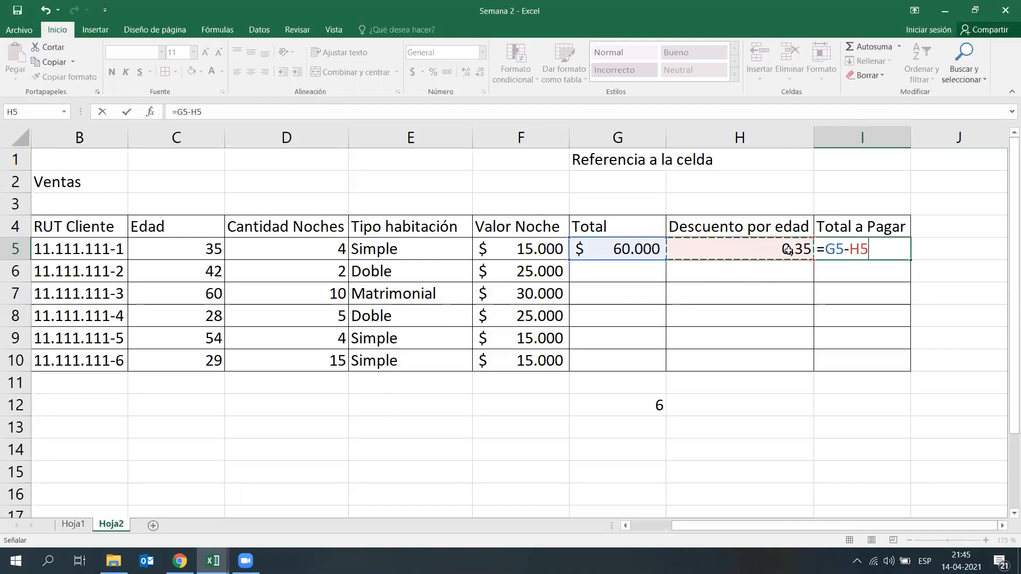
key("Return")
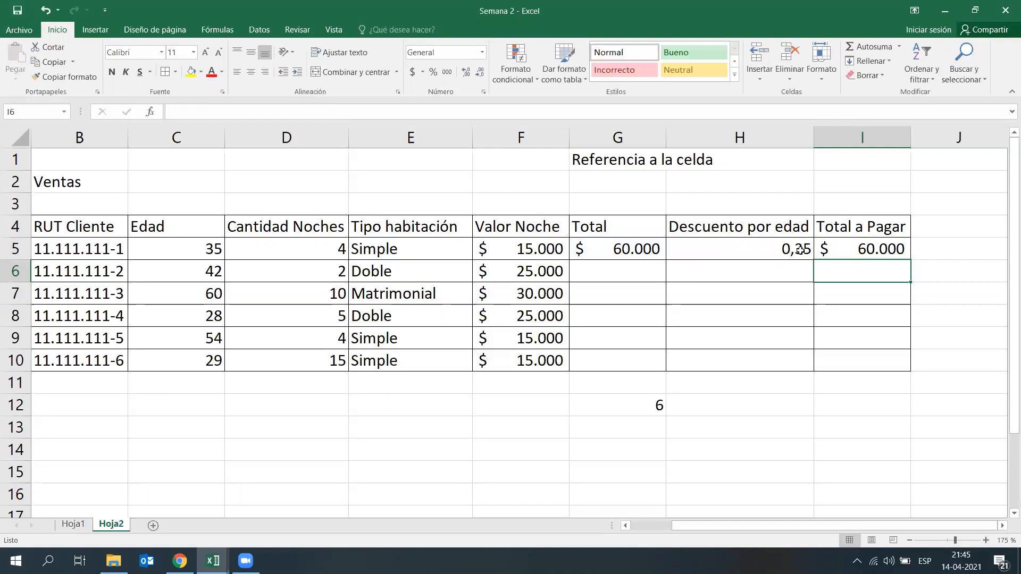
Step: Clear the trial Total a Pagar formula in I5 and the stray value in G12
left_click(868, 253)
key("Delete")
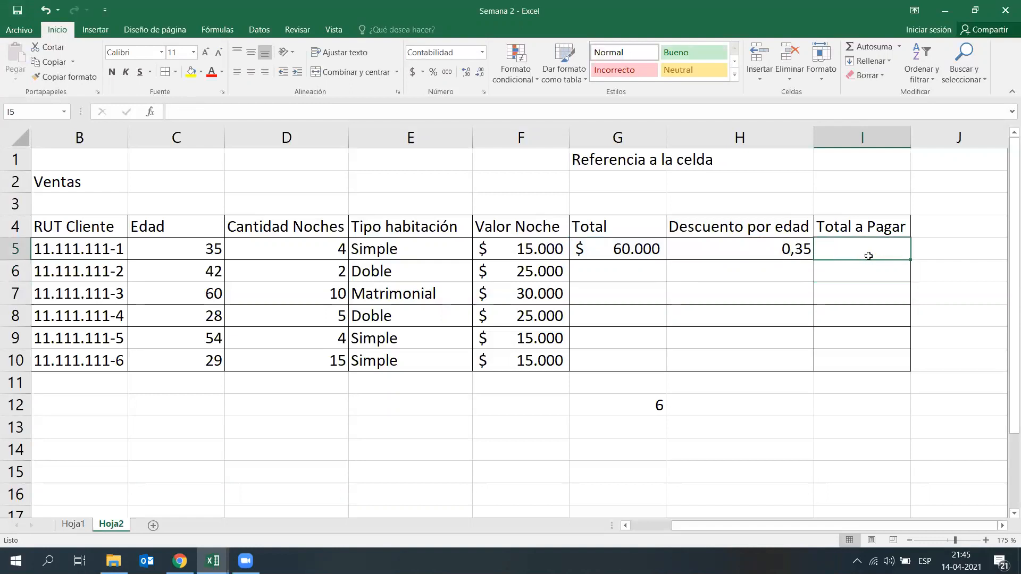
left_click(638, 409)
key("Delete")
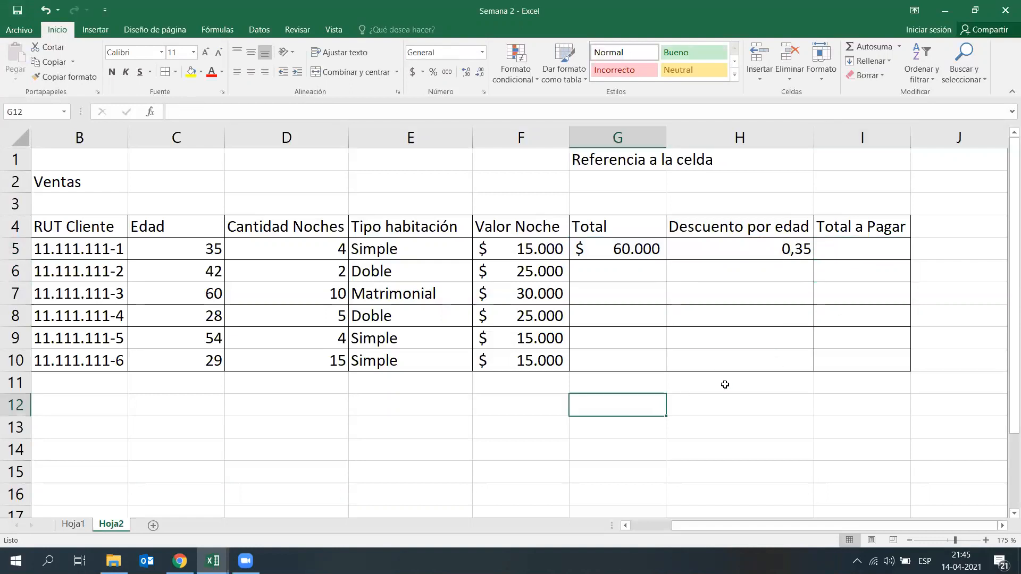
Step: Try building the Total a Pagar formula =G5-G5*H5 in I5, then cancel the entry
left_click(863, 251)
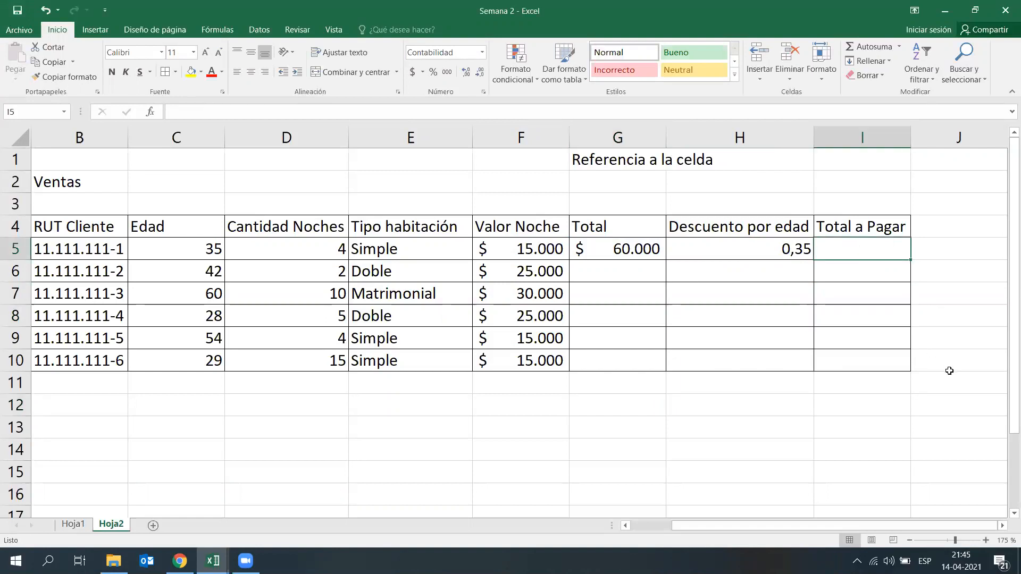
type("=")
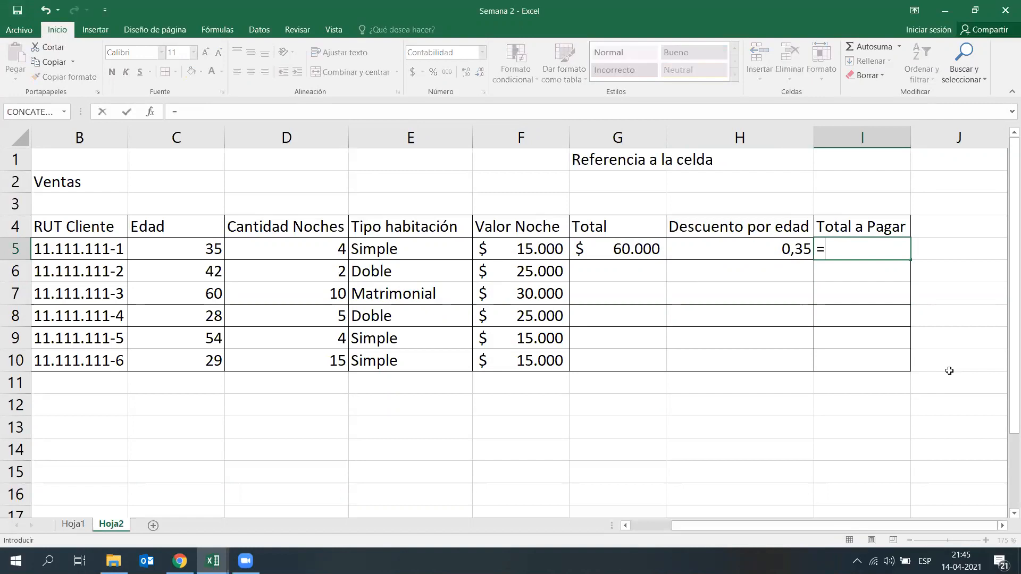
left_click(631, 246)
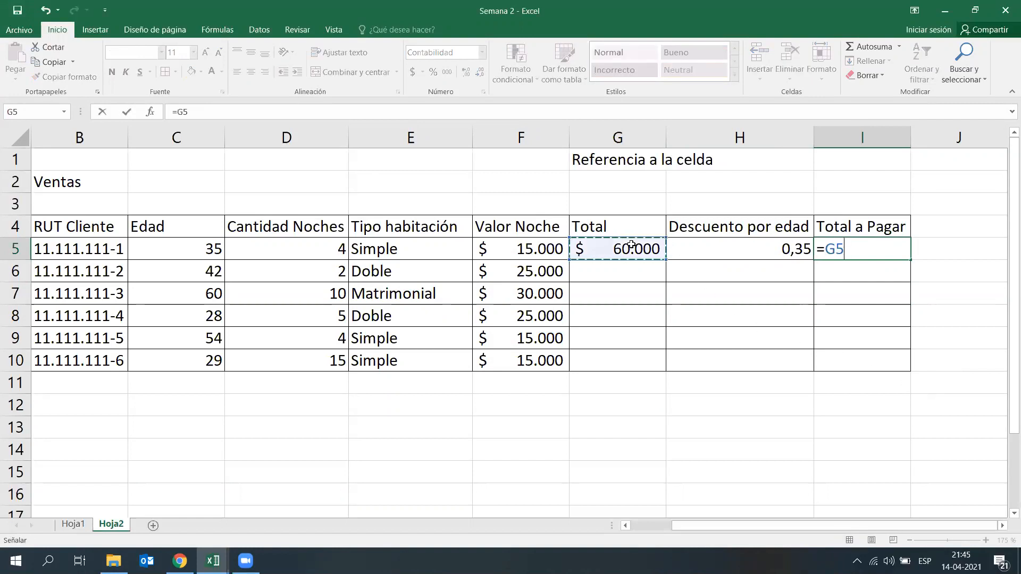
type("-")
left_click(631, 245)
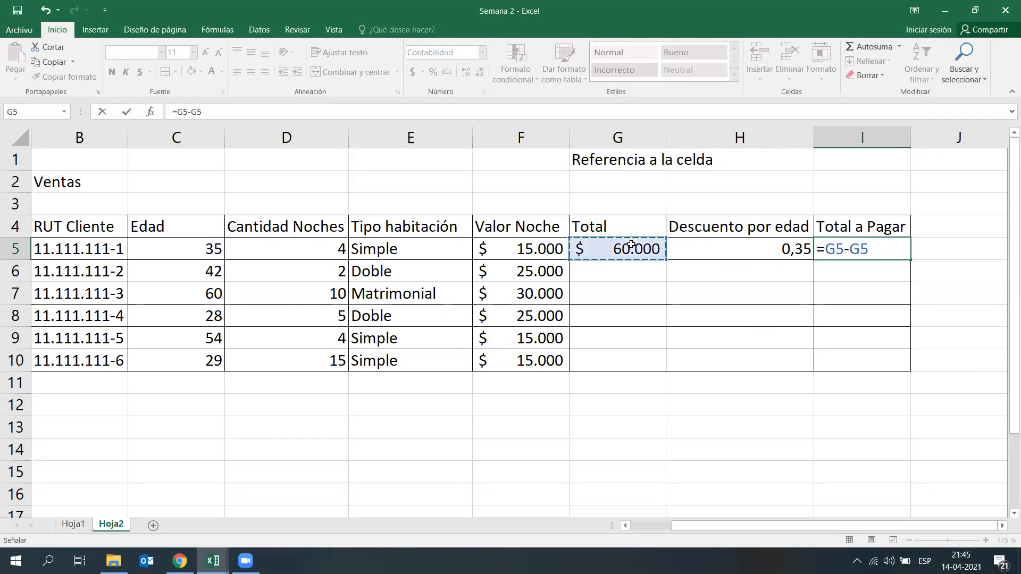
type("*")
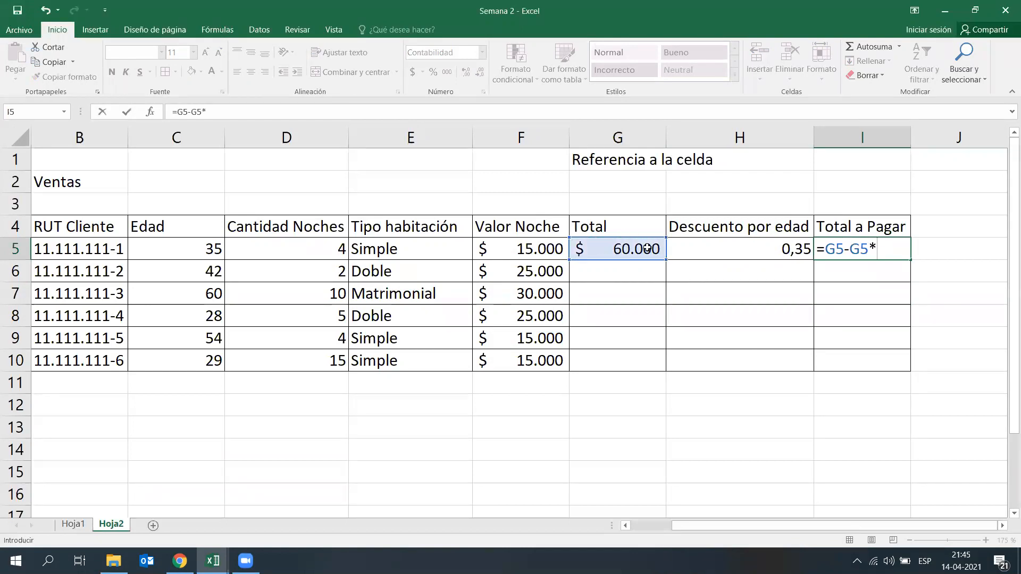
left_click(705, 253)
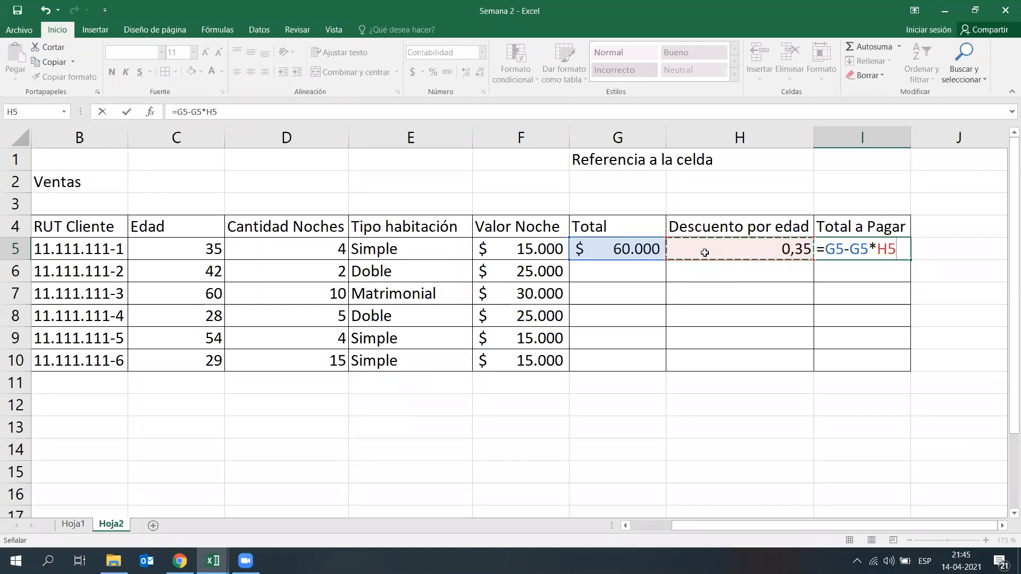
left_click(727, 455)
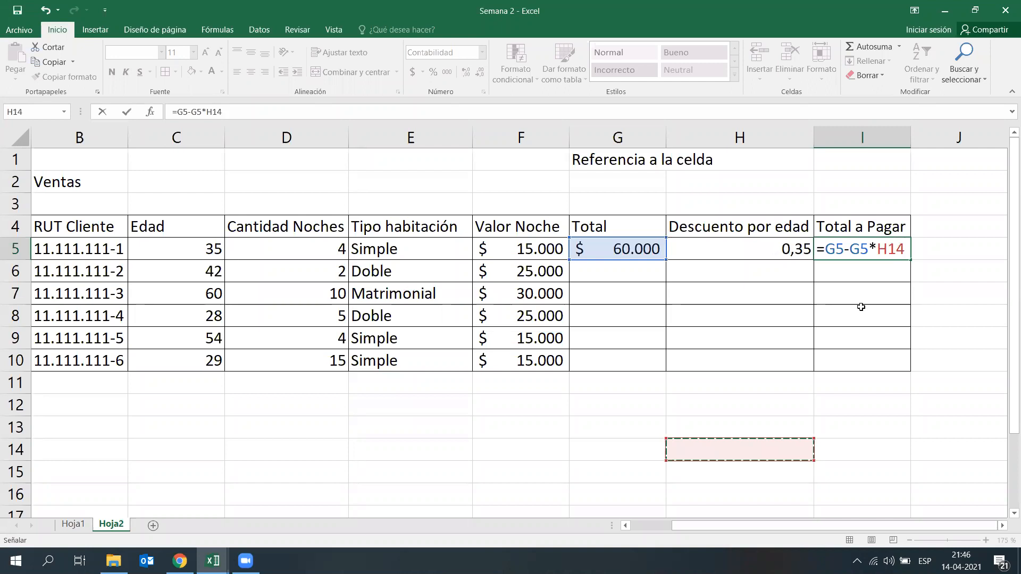
key("Escape")
left_click(734, 386)
left_click(638, 409)
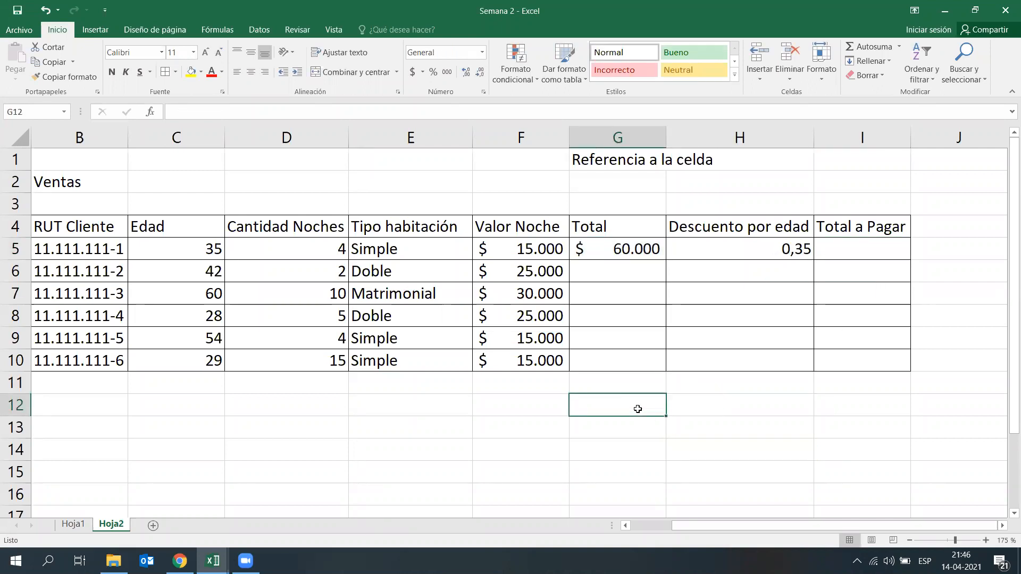
type("6")
key("BackSpace")
type("=60000-")
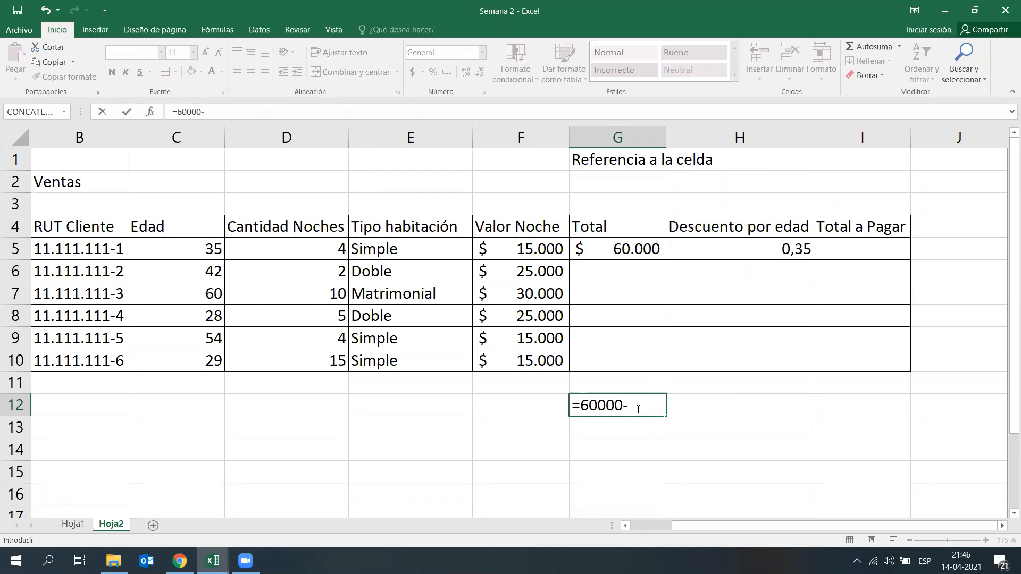
key("Escape")
Step: Enter 60000 in G12 and calculate its discount in H12 with the formula =G12*0,35
left_click(709, 454)
left_click(626, 406)
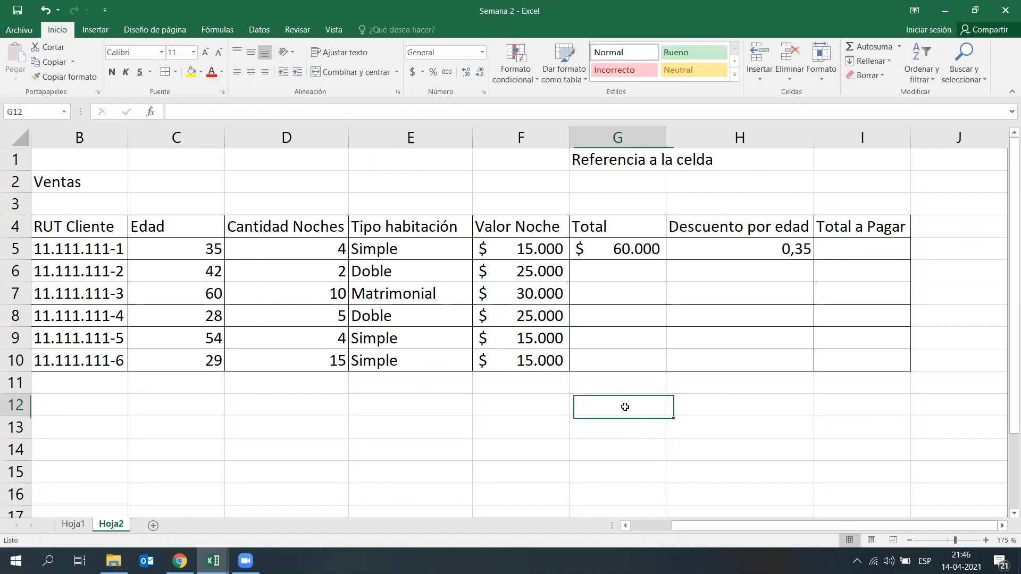
type("60000")
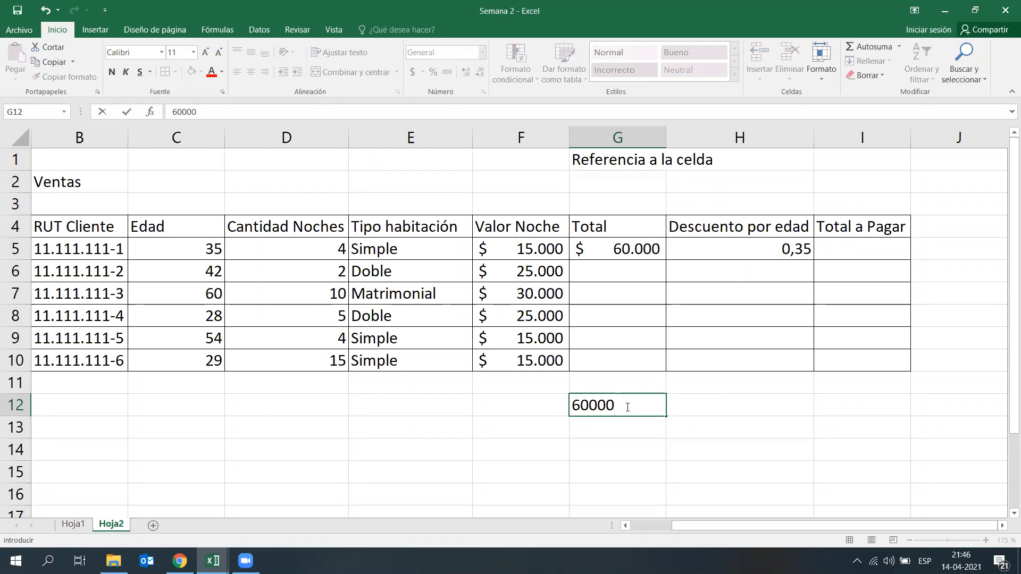
key("Return")
left_click(713, 392)
left_click(718, 403)
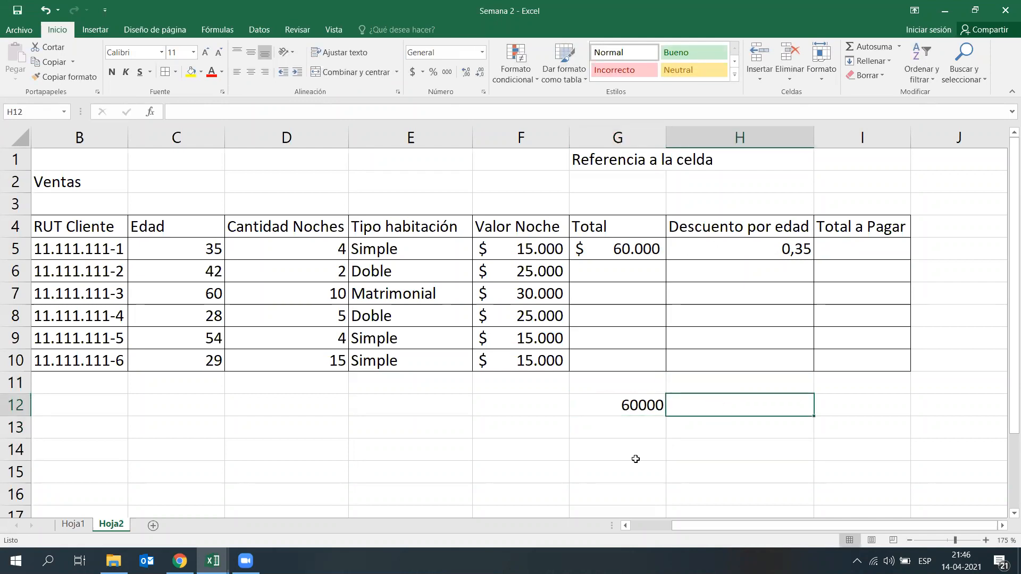
type("=")
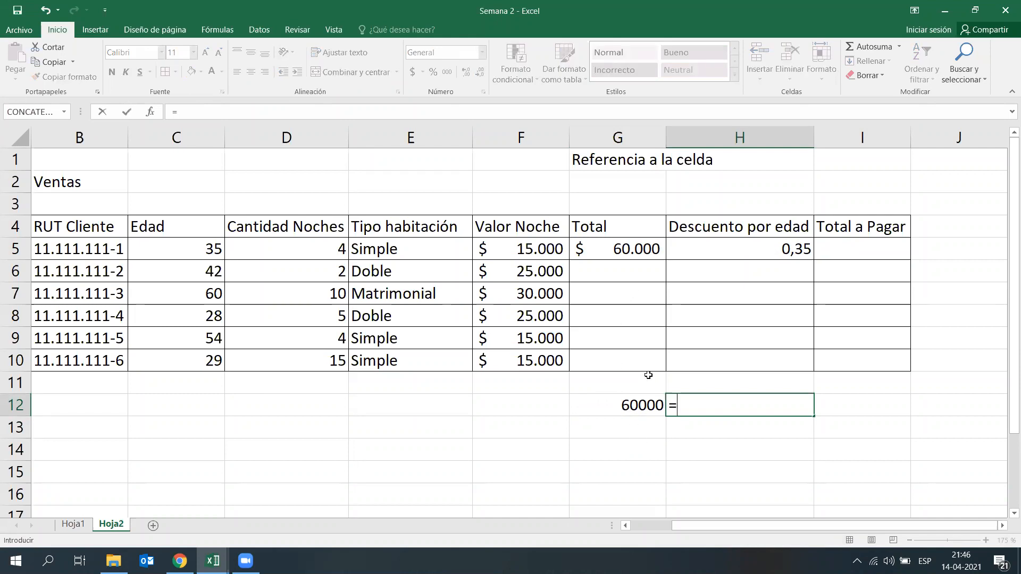
left_click(645, 401)
type("*0,35")
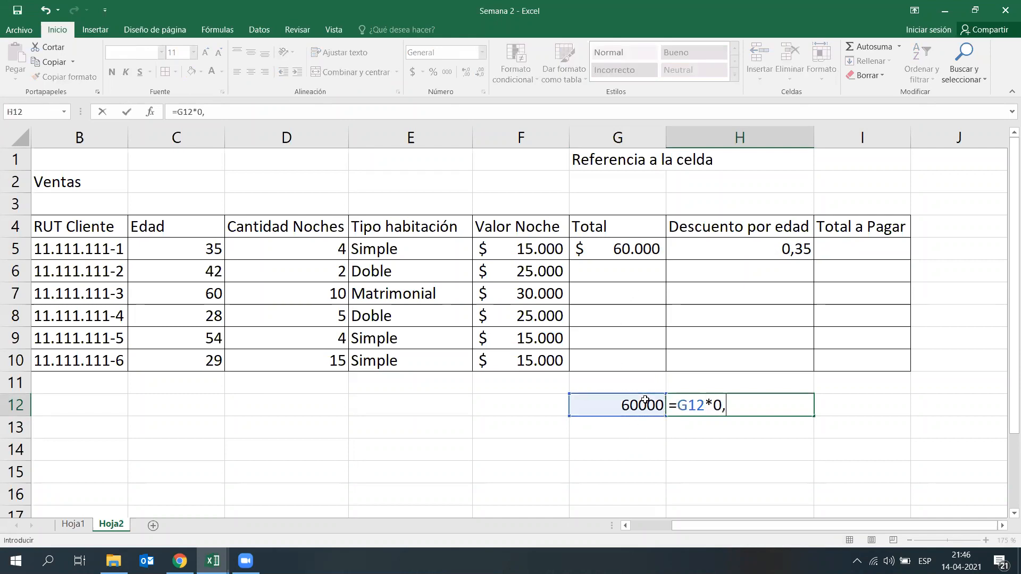
key("Return")
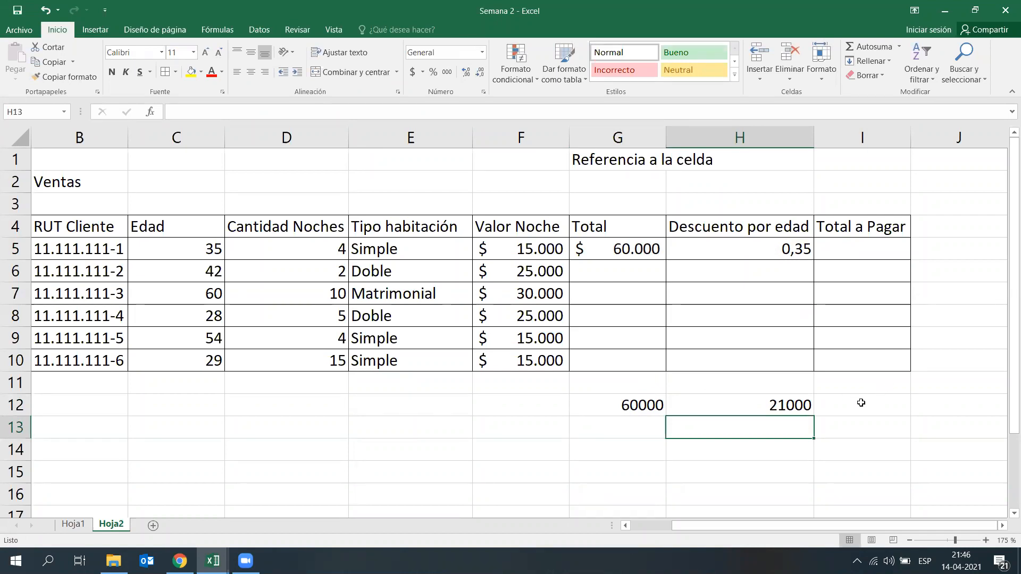
Step: Review the trial discount formula in H12, then clear the trial cells G12:H12
left_click(790, 402)
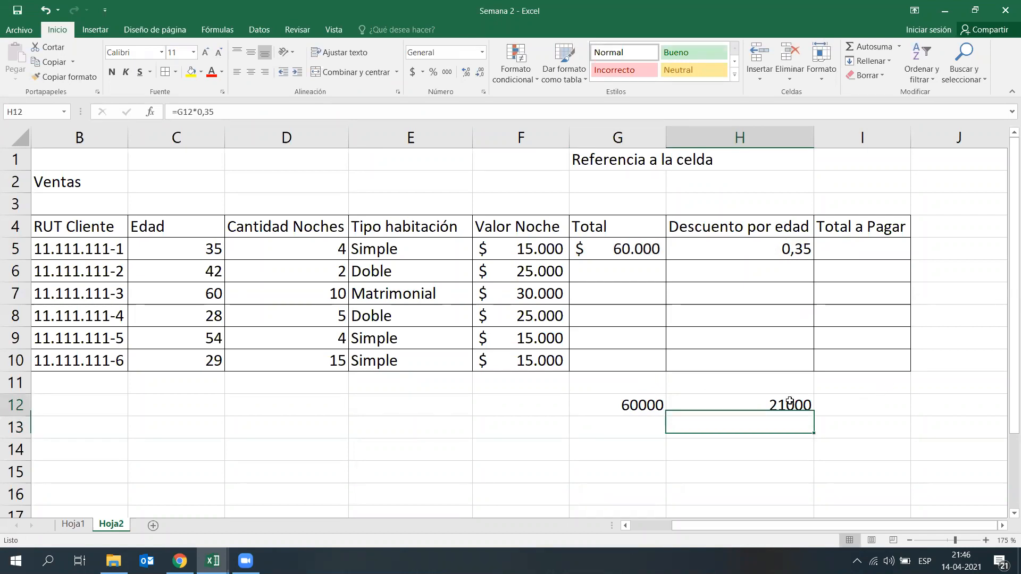
double_click(748, 399)
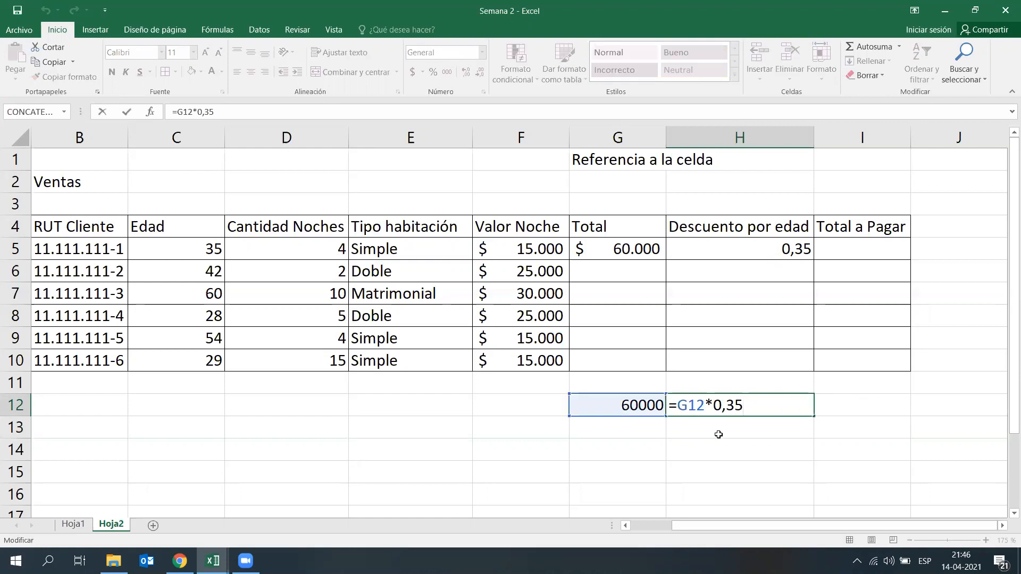
key("Return")
left_click_drag(633, 407, 805, 402)
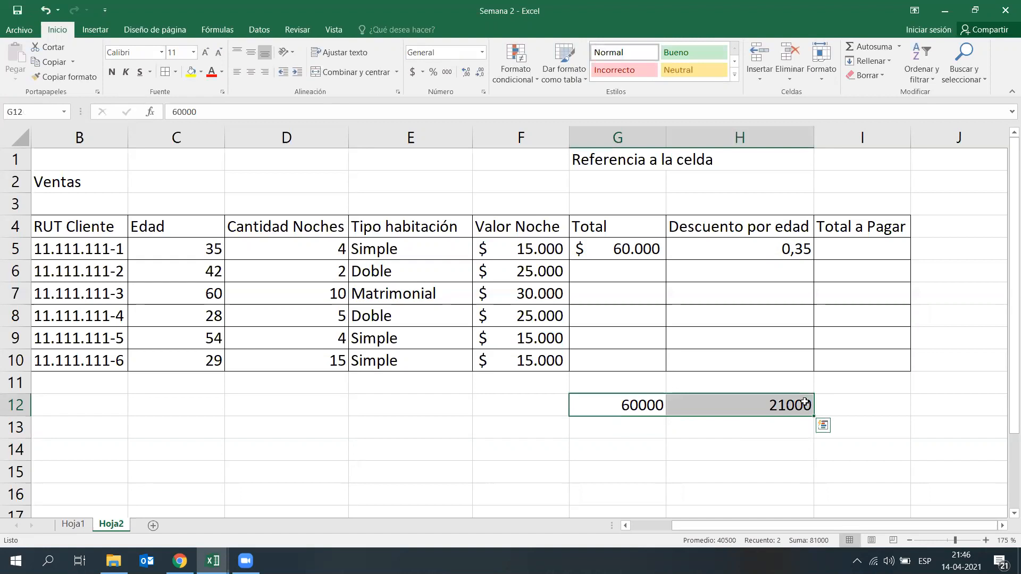
key("Delete")
left_click(721, 488)
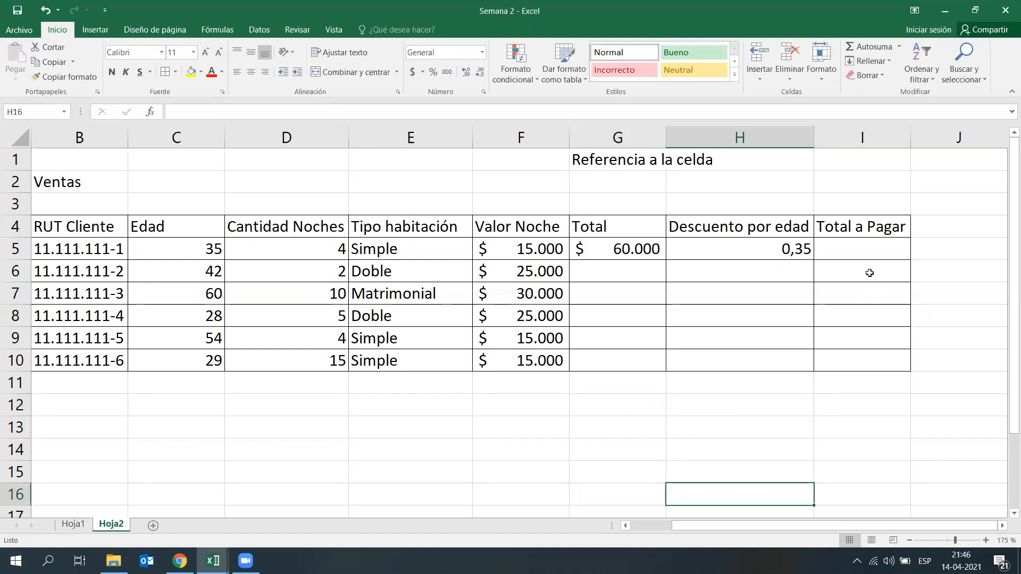
Step: Calculate the first client's Total a Pagar in I5 with the formula =G5-G5*H5
left_click(865, 253)
type("=")
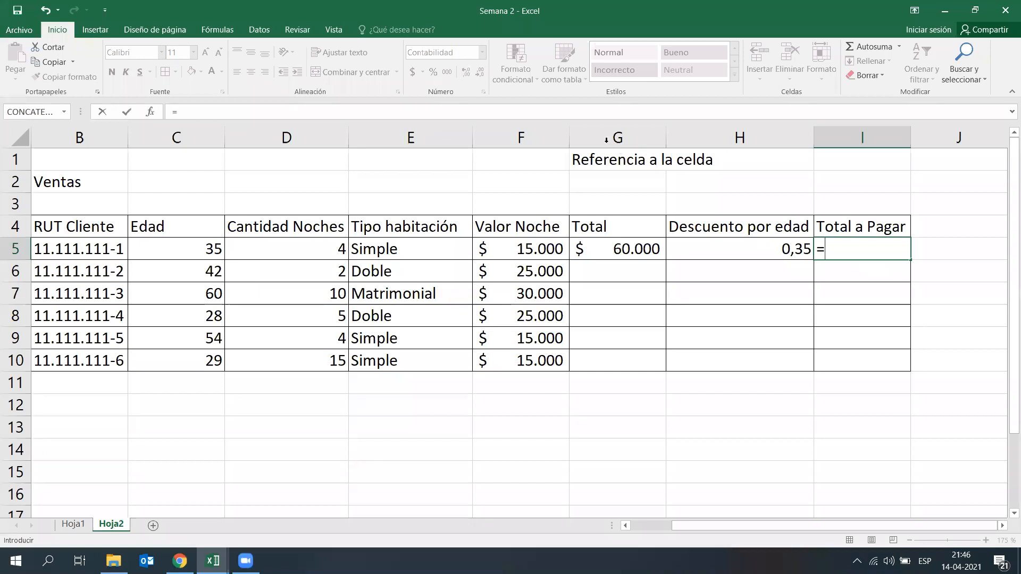
left_click(637, 254)
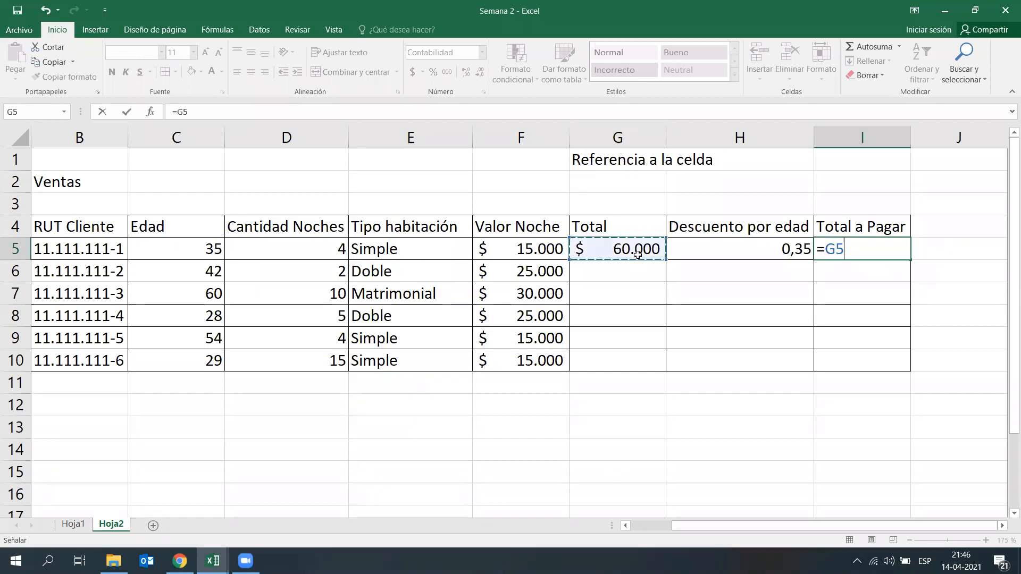
type("-")
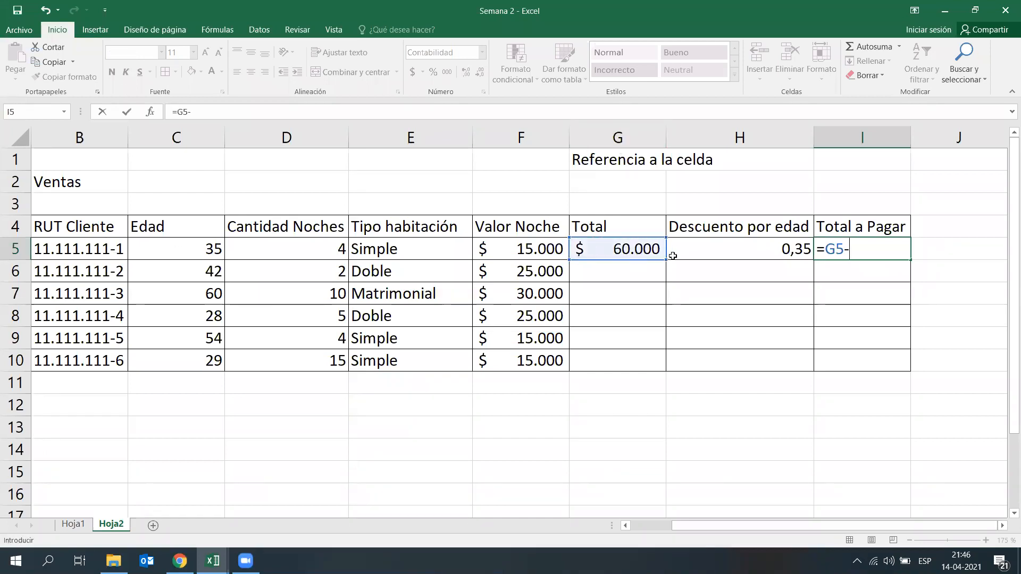
left_click(634, 253)
type("*")
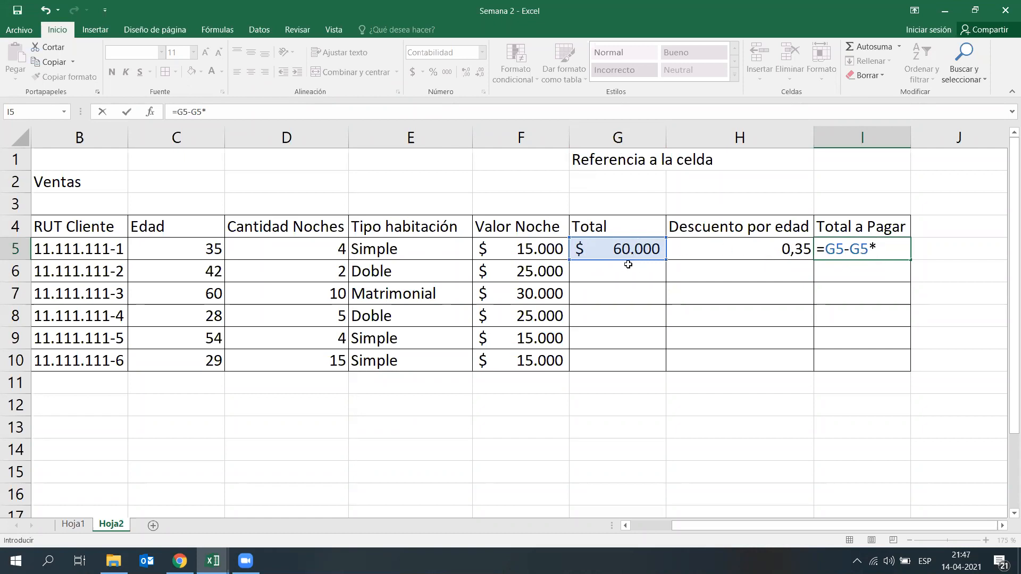
left_click(708, 255)
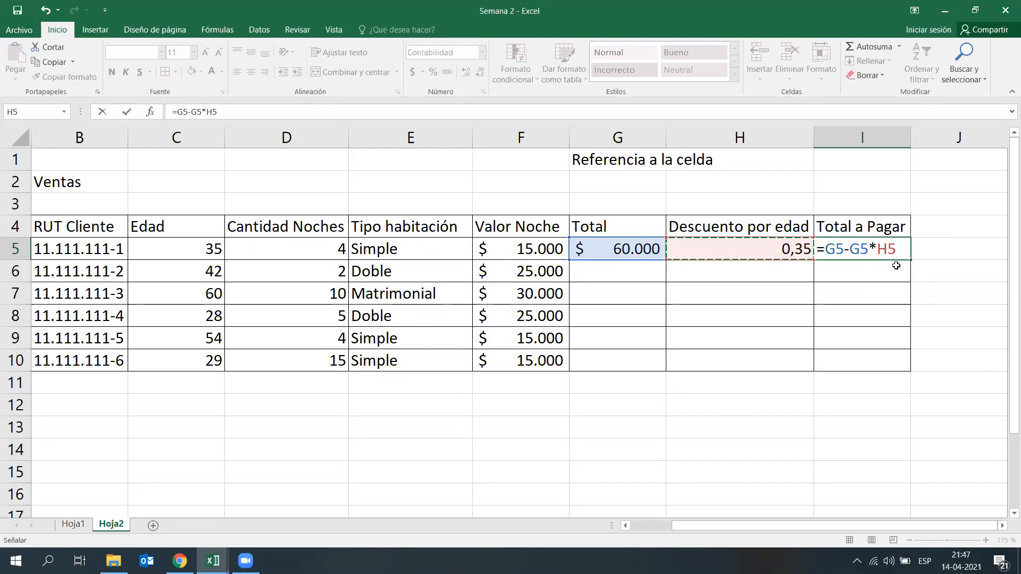
key("Return")
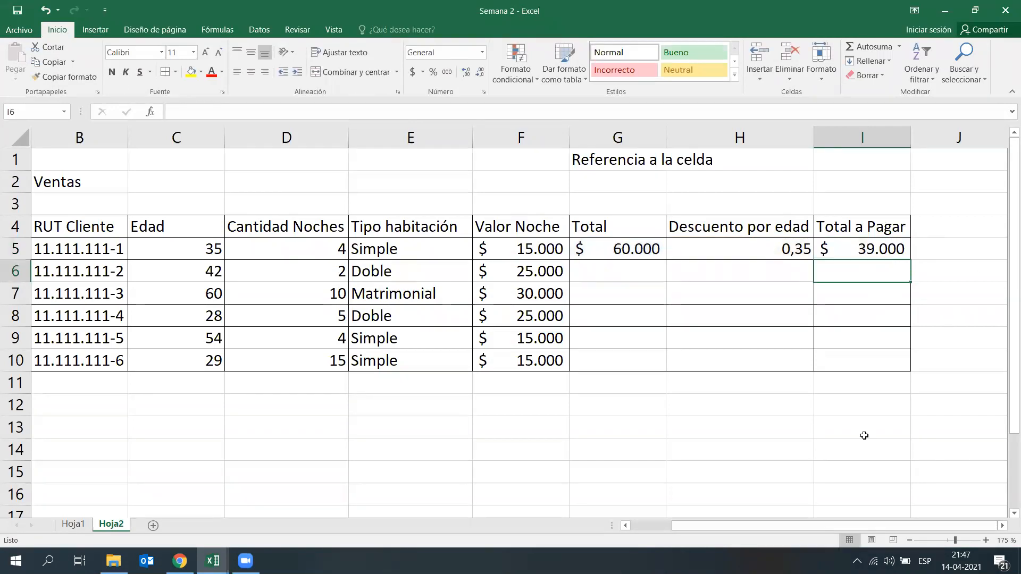
Step: Clear the Total a Pagar formula from I5
left_click_drag(629, 403, 627, 390)
left_click(833, 468)
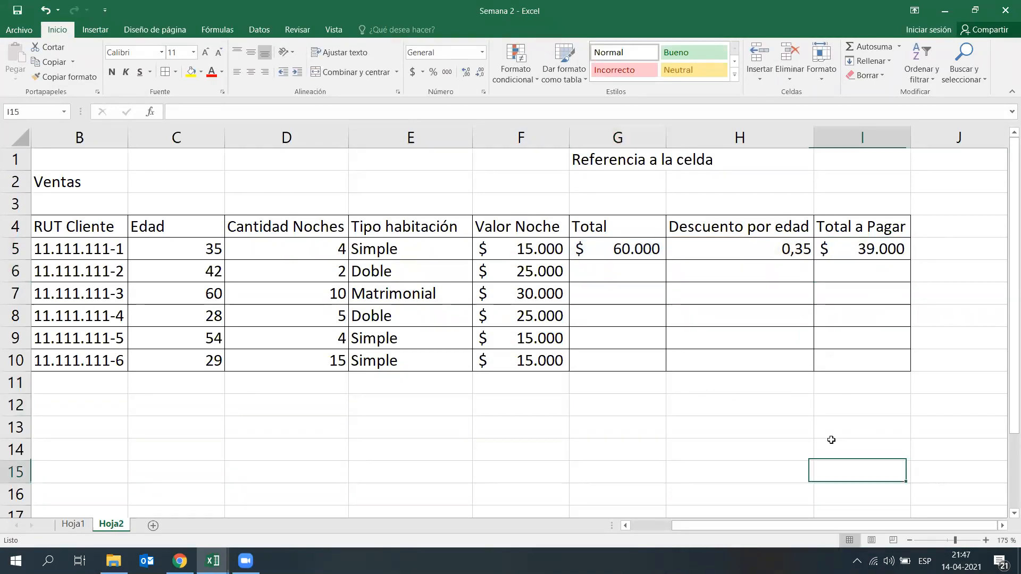
left_click(859, 246)
key("Delete")
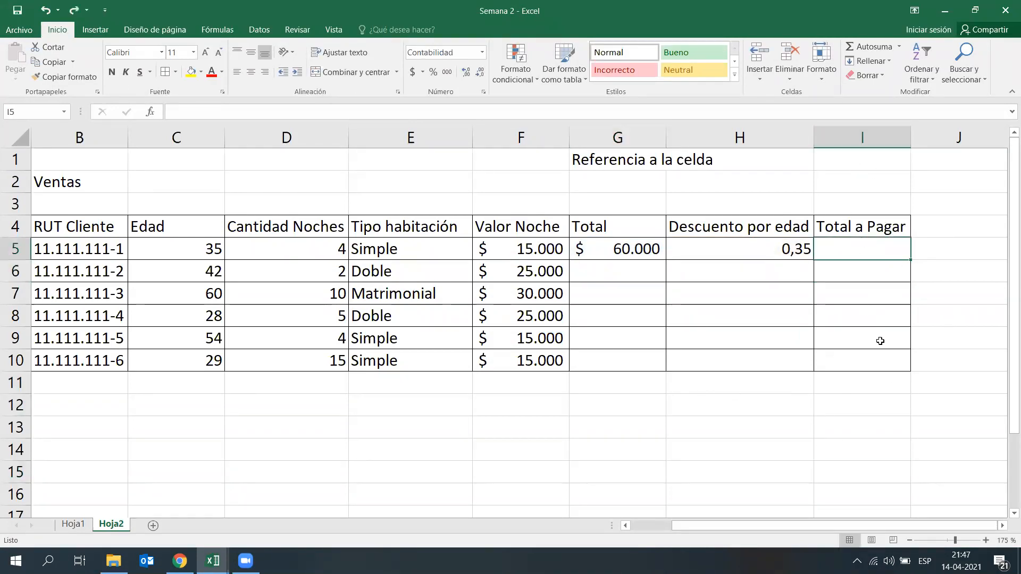
Step: Insert a column before Total a Pagar and give it the header "Total Desceunto" in I4
left_click(866, 139)
right_click(865, 139)
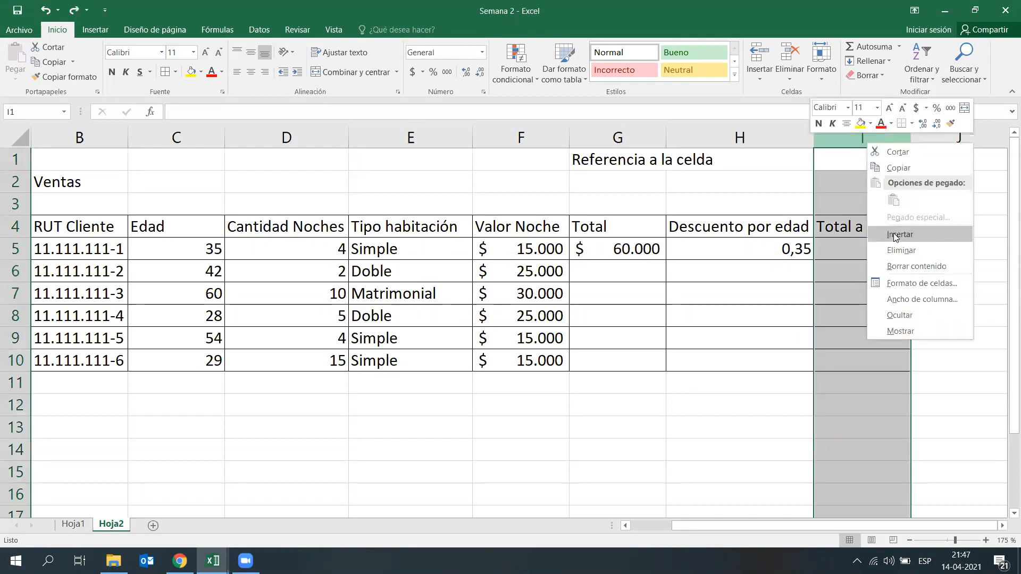
left_click(891, 230)
left_click(971, 292)
left_click(894, 229)
type("To")
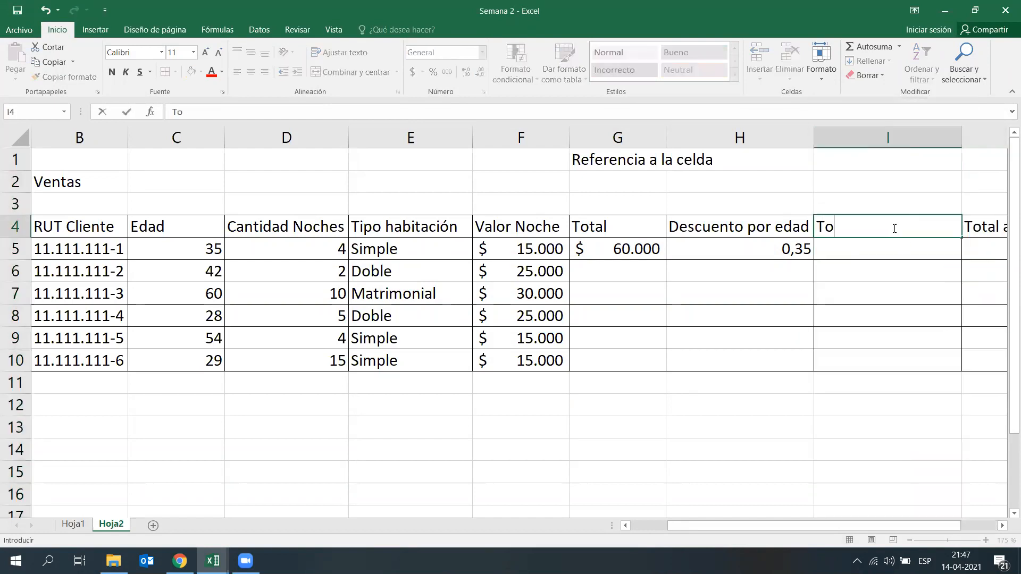
type("tal Desceunto")
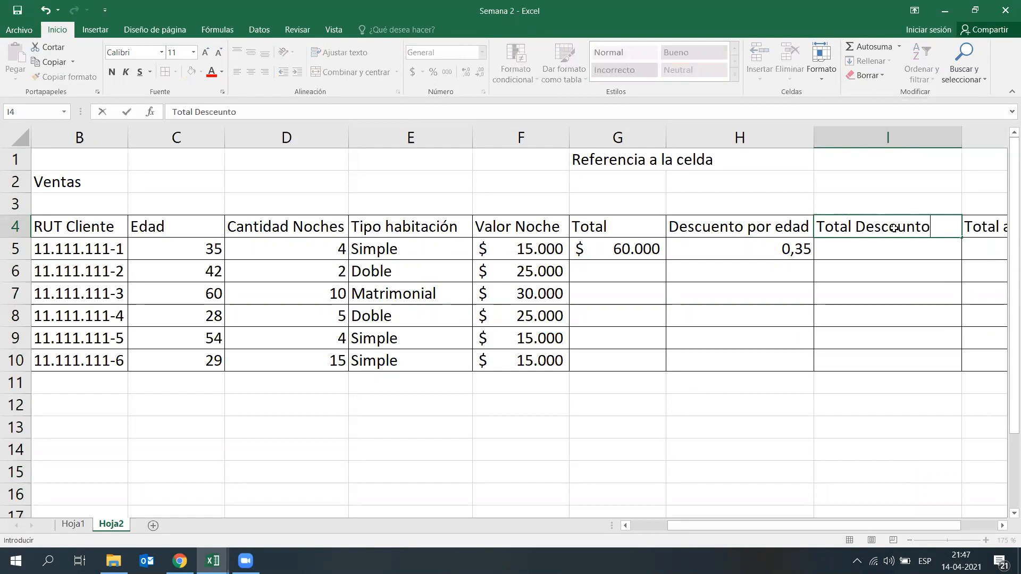
key("Return")
Step: Calculate the first client's discount amount in I5 with the formula =G5*H5
left_click(887, 300)
left_click(872, 252)
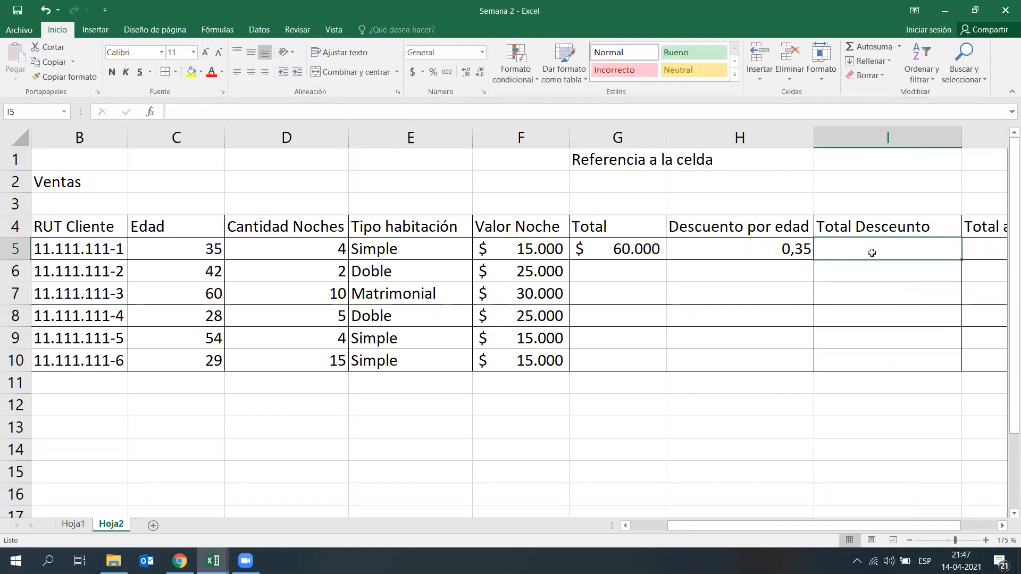
type("=")
left_click(640, 250)
type("*")
left_click(709, 251)
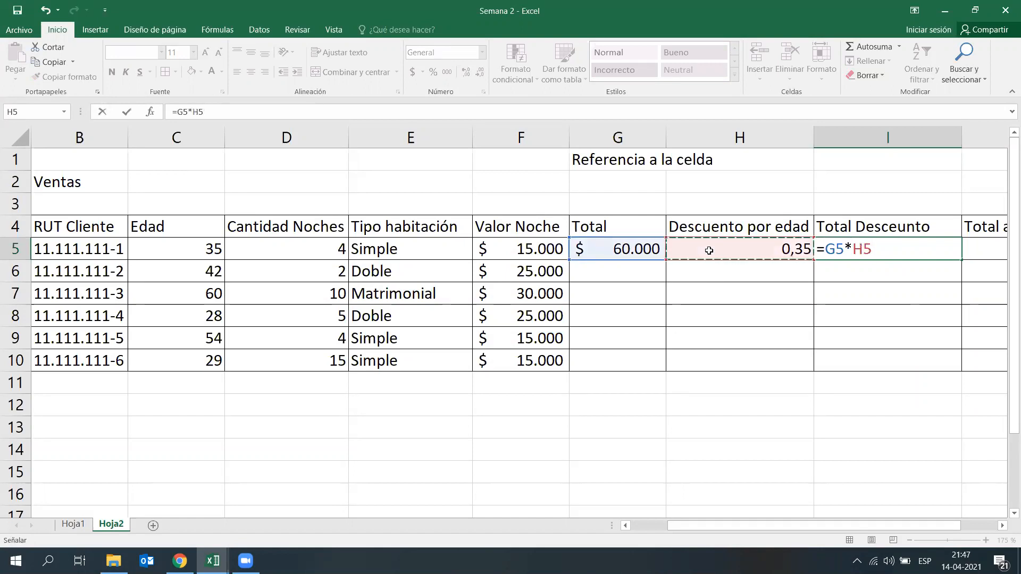
key("ctrl+Return")
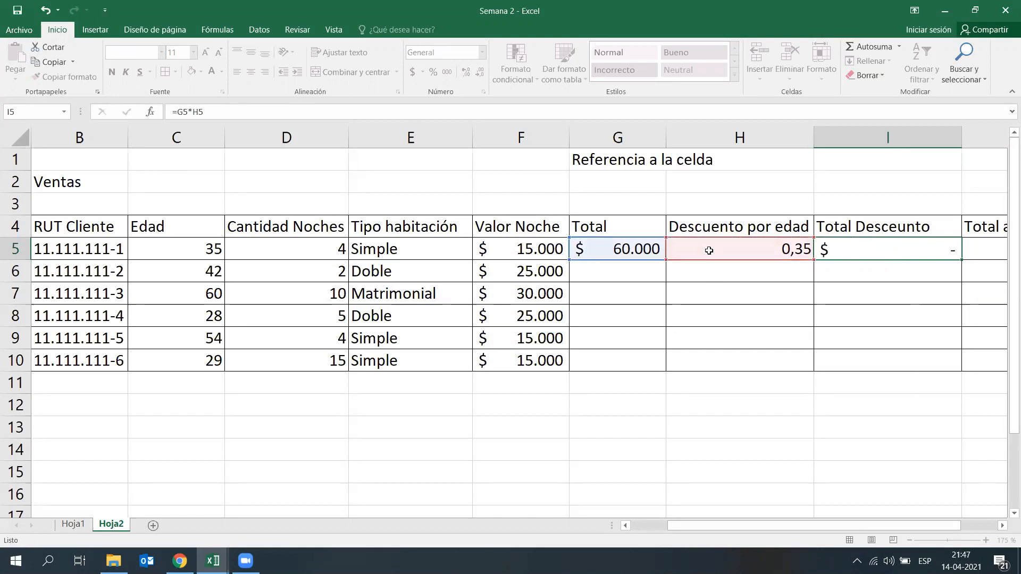
key("Return")
Step: Calculate the first client's Total a Pagar in J5 with the formula =G5-I5
scroll(796, 526, "right", 1)
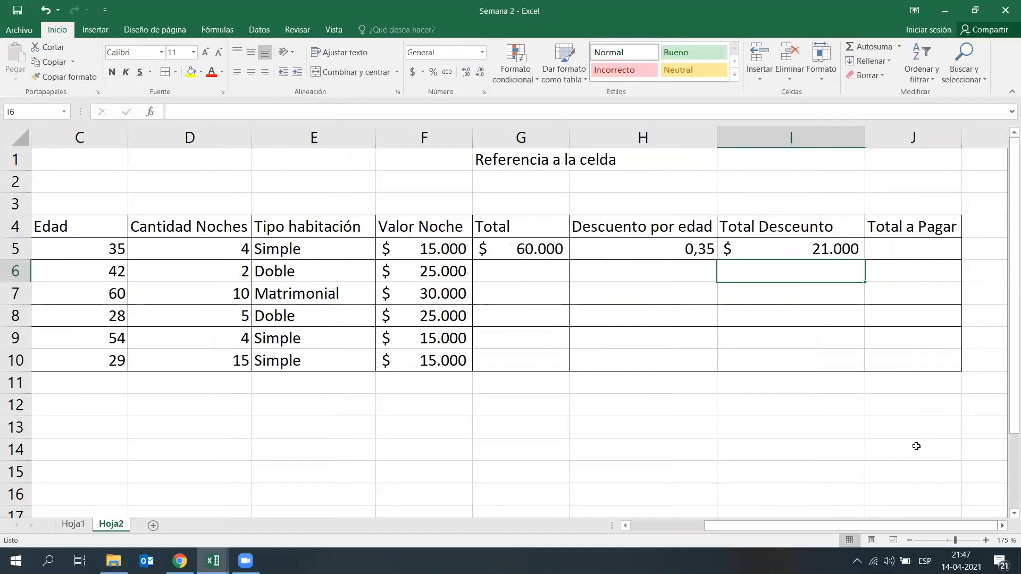
left_click(929, 420)
left_click(931, 268)
left_click(931, 250)
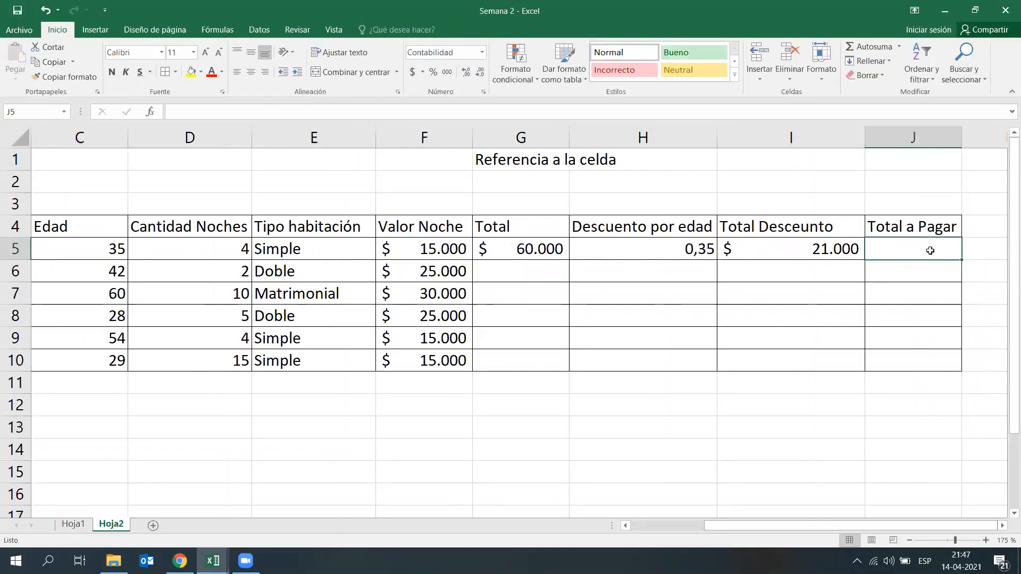
type("=")
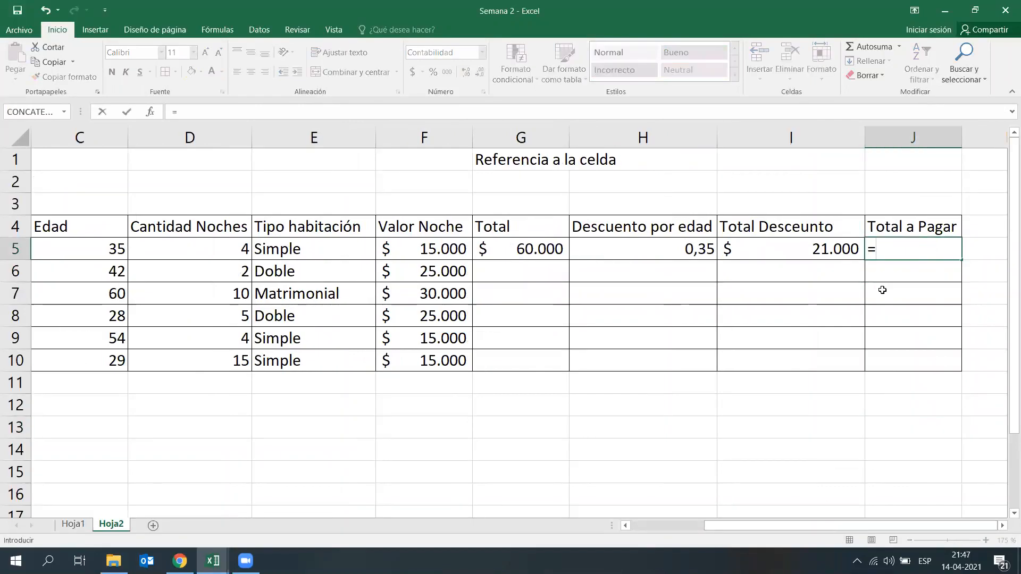
left_click(541, 251)
type("-")
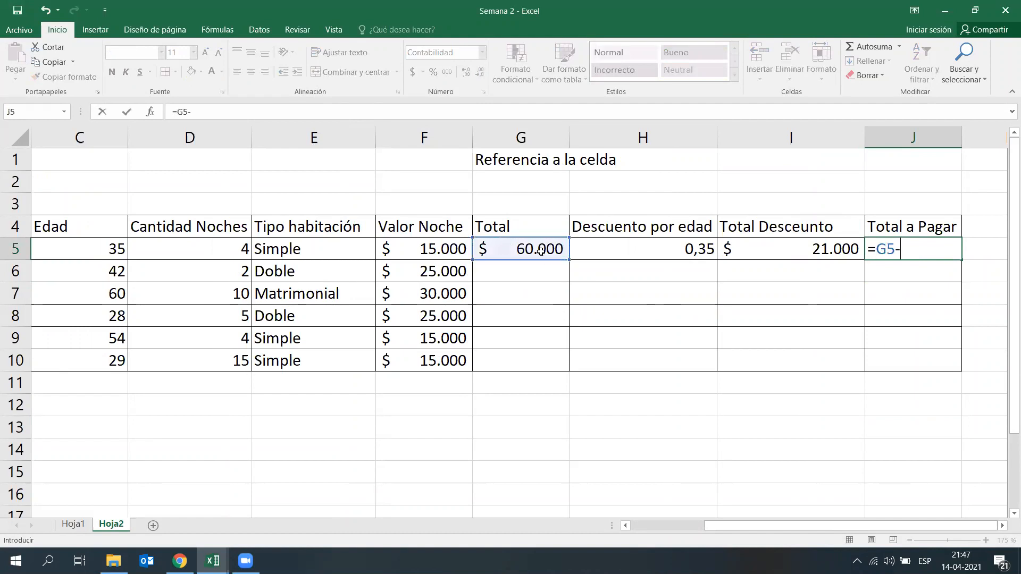
left_click(795, 250)
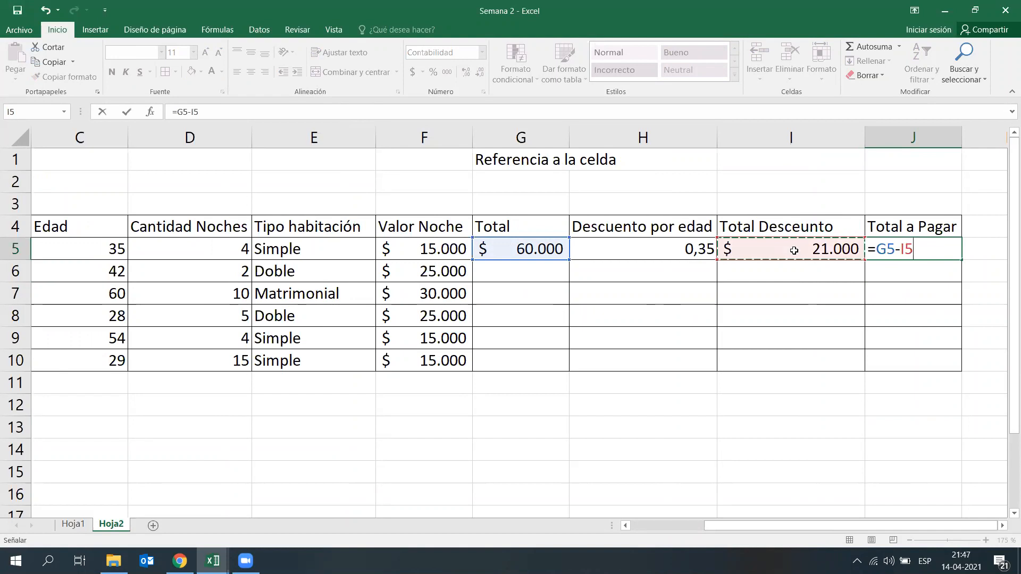
key("Return")
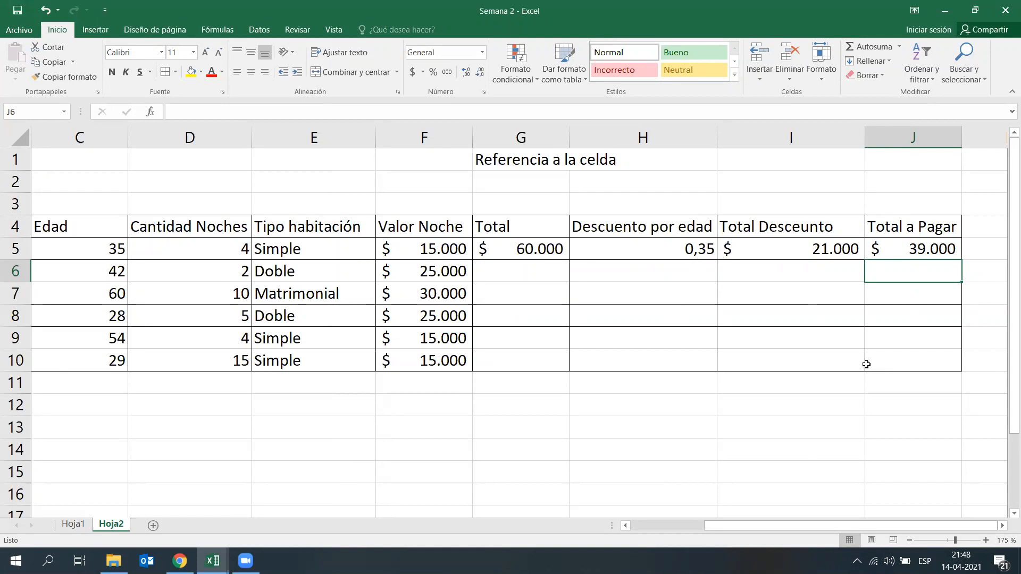
Step: Undo the Total Desceunto column, the Total a Pagar calculations and the clearing of the trial cells G12:H12
left_click(841, 451)
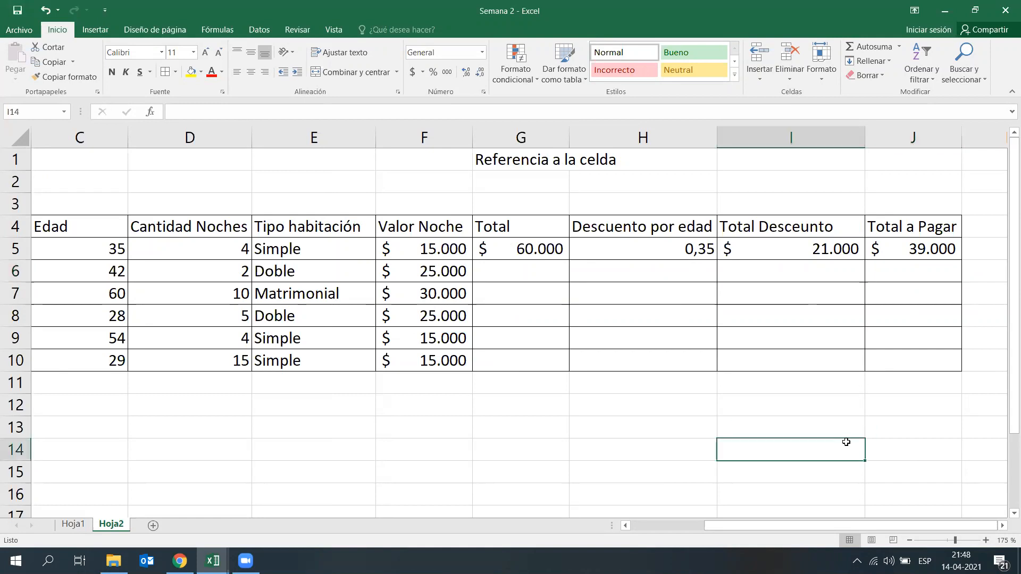
key("ctrl+z")
key("ctrl+z")
key("ctrl+z")
key("ctrl+z")
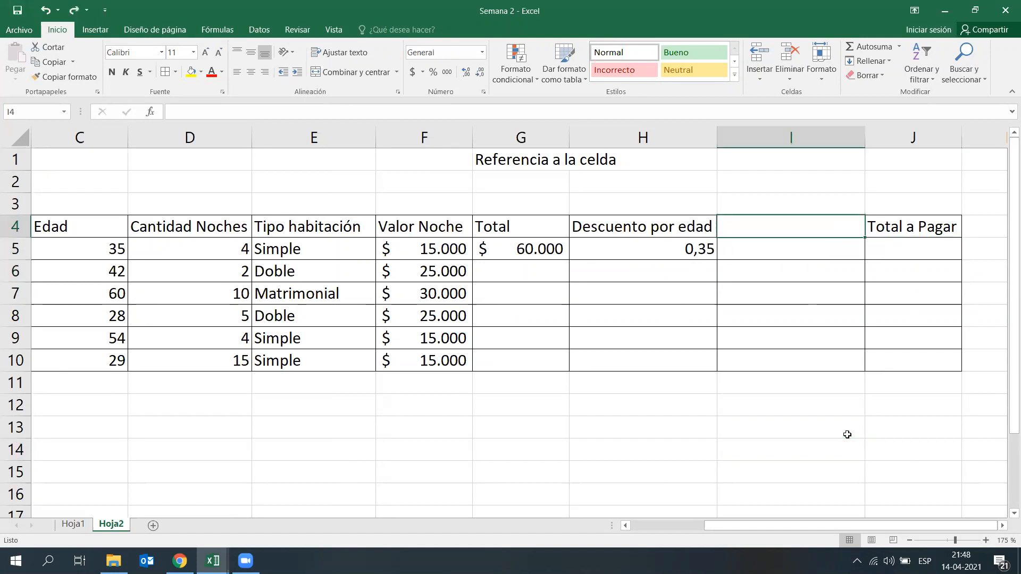
key("ctrl+z")
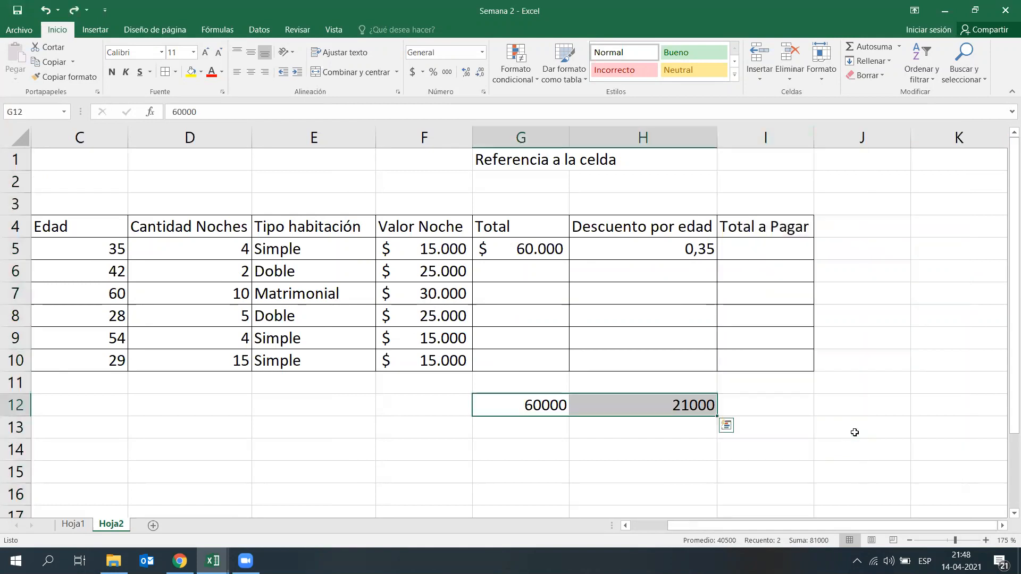
Step: Redo the clearing of the trial cells G12:H12, with the Total Desceunto column and its header undone
key("ctrl+z")
key("ctrl+z")
key("ctrl+y")
key("ctrl+y")
key("ctrl+y")
key("ctrl+y")
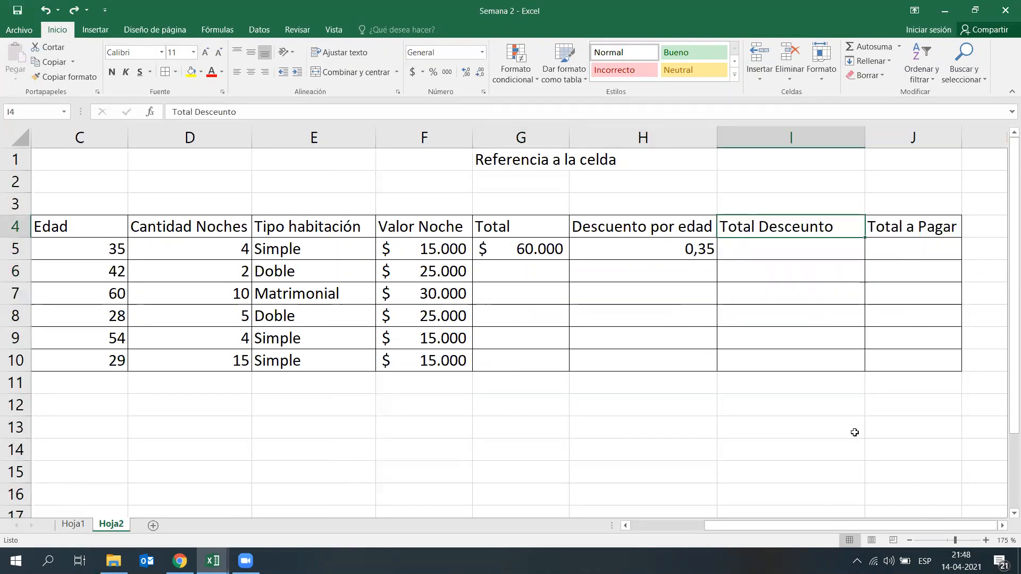
key("ctrl+z")
key("ctrl+z")
left_click(891, 391)
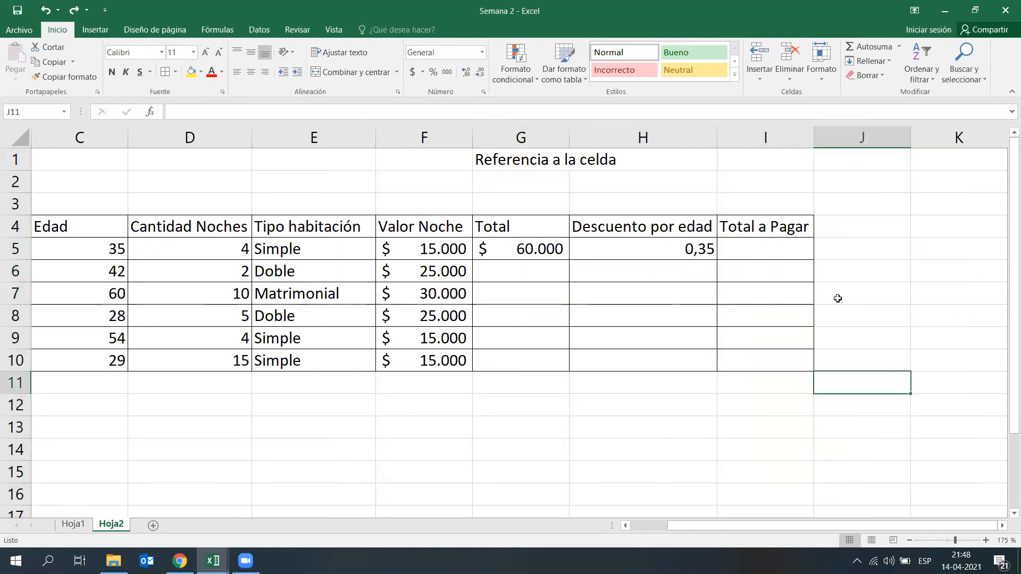
Step: Calculate the first client's Total a Pagar in I5 with the single formula =G5-G5*H5
left_click(790, 247)
type("=")
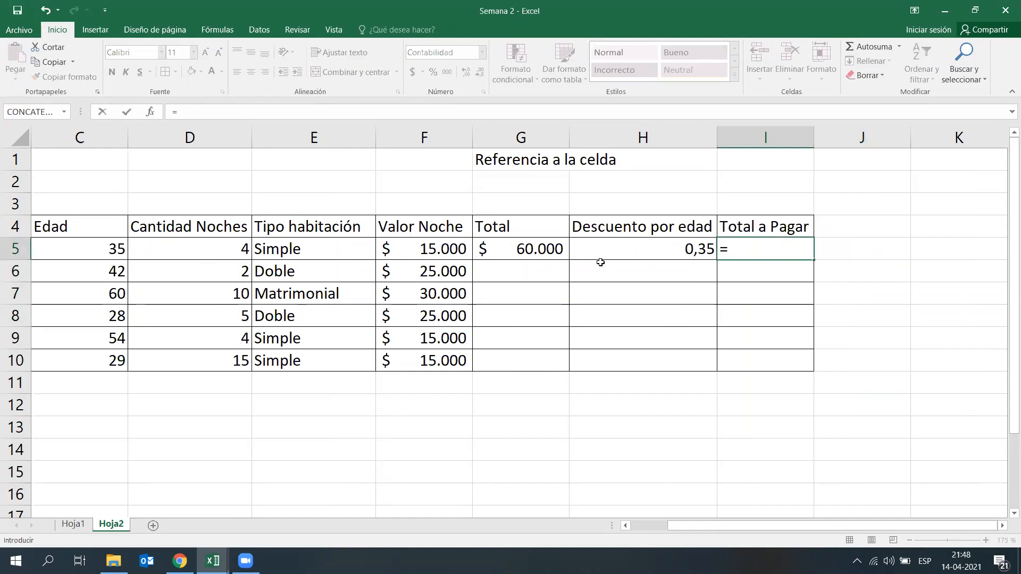
left_click(562, 243)
type("*")
key("BackSpace")
type("-")
left_click(533, 248)
type("*")
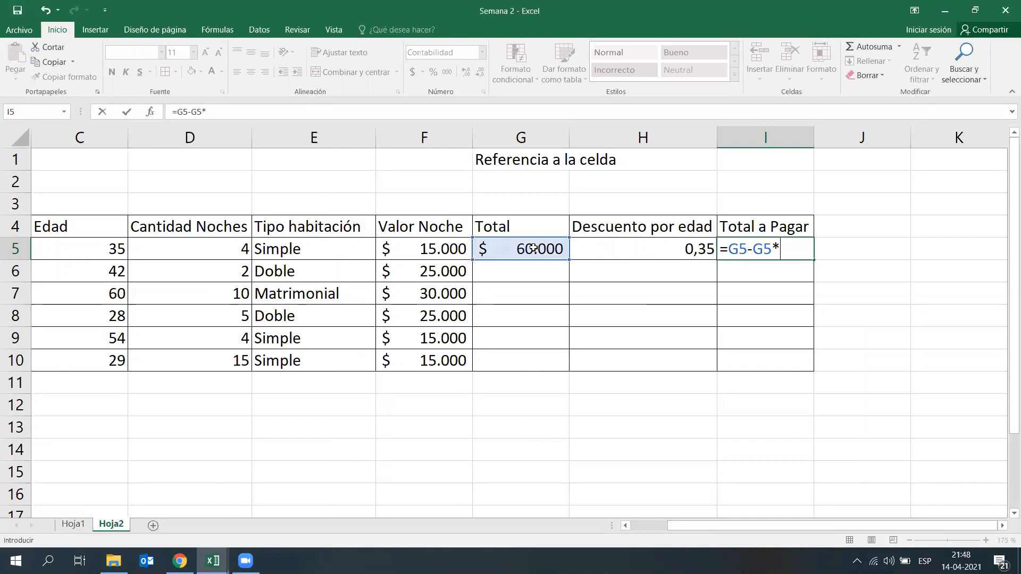
left_click(623, 245)
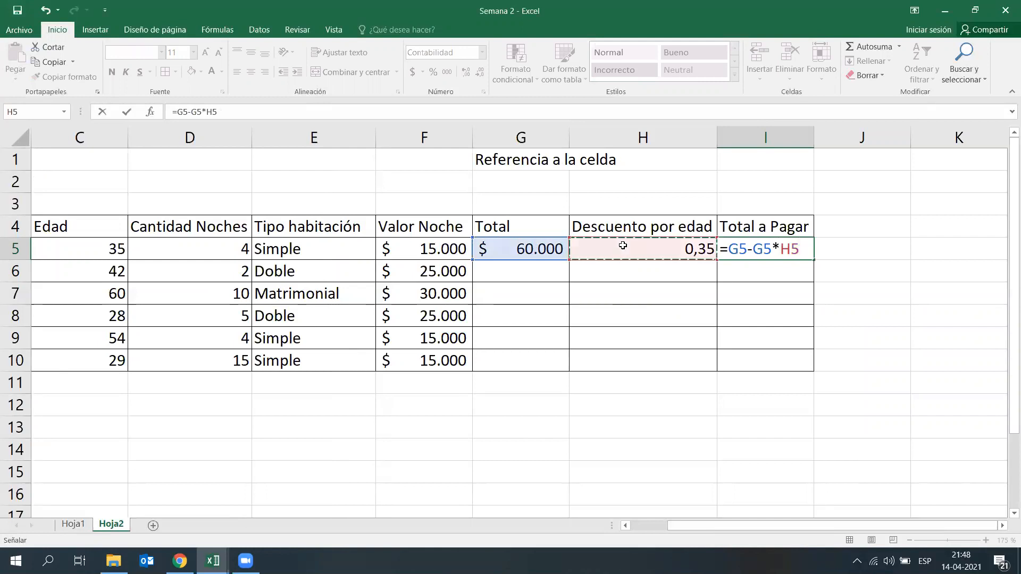
key("Return")
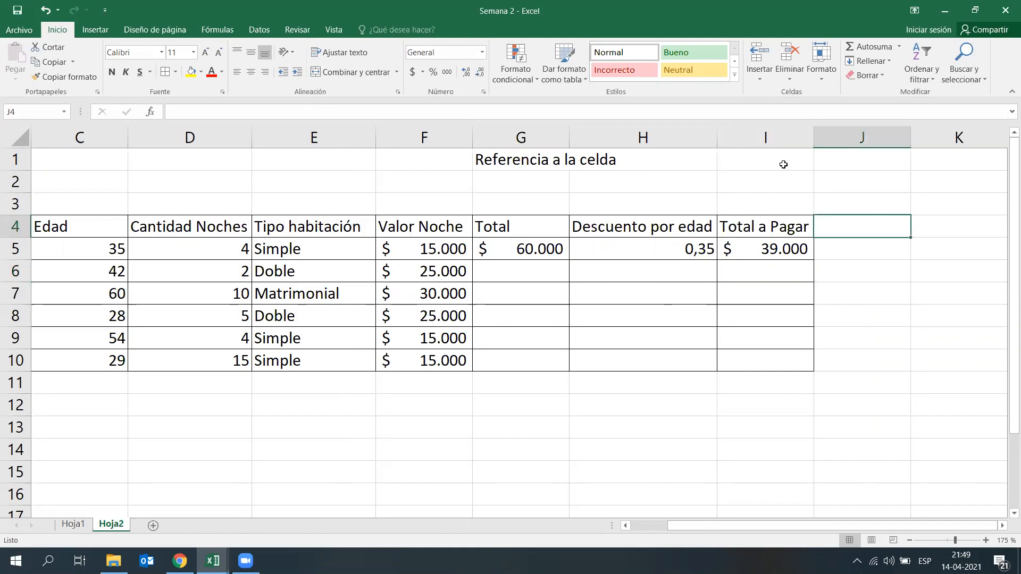
left_click(773, 139)
right_click(773, 139)
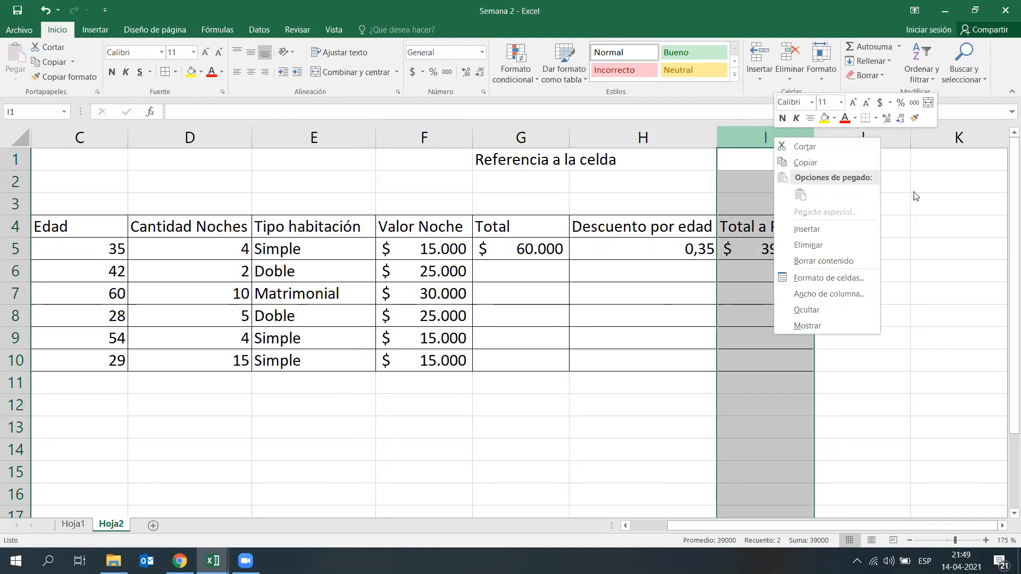
key("Escape")
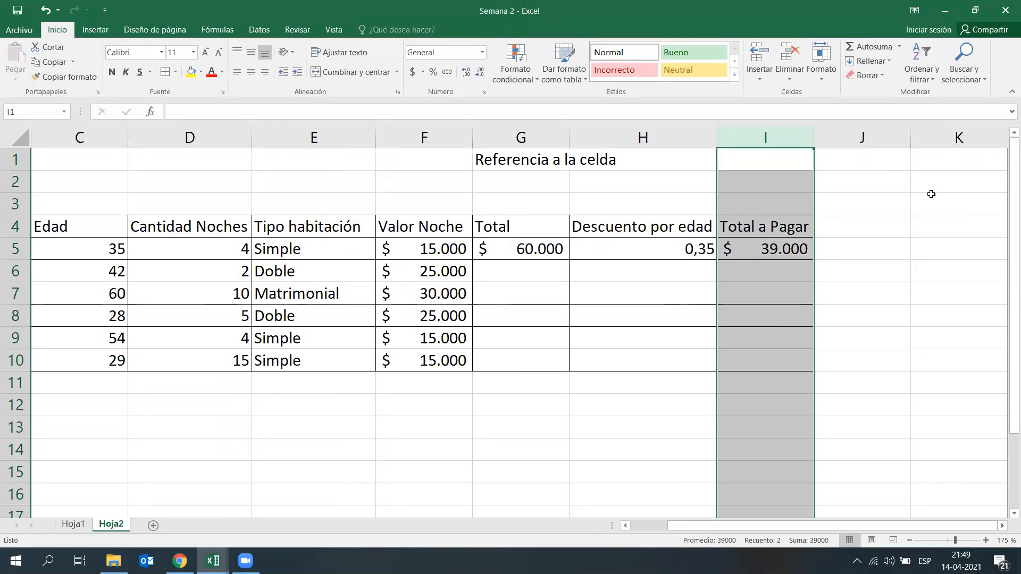
Step: Undo the combined Total a Pagar formula in I5, keeping the trial cells G12:H12 cleared
key("ctrl+z")
key("ctrl+z")
key("ctrl+y")
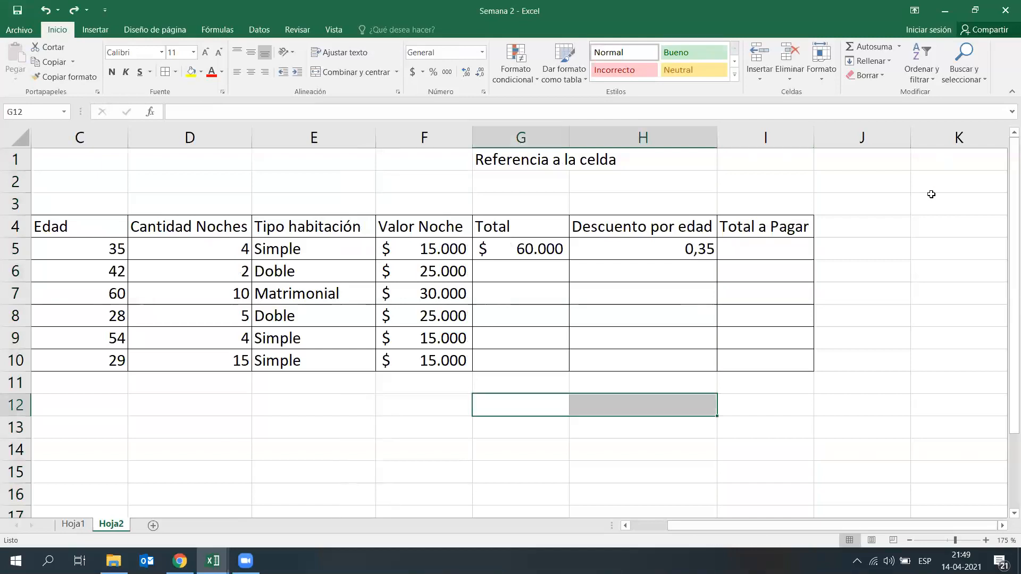
key("ctrl+y")
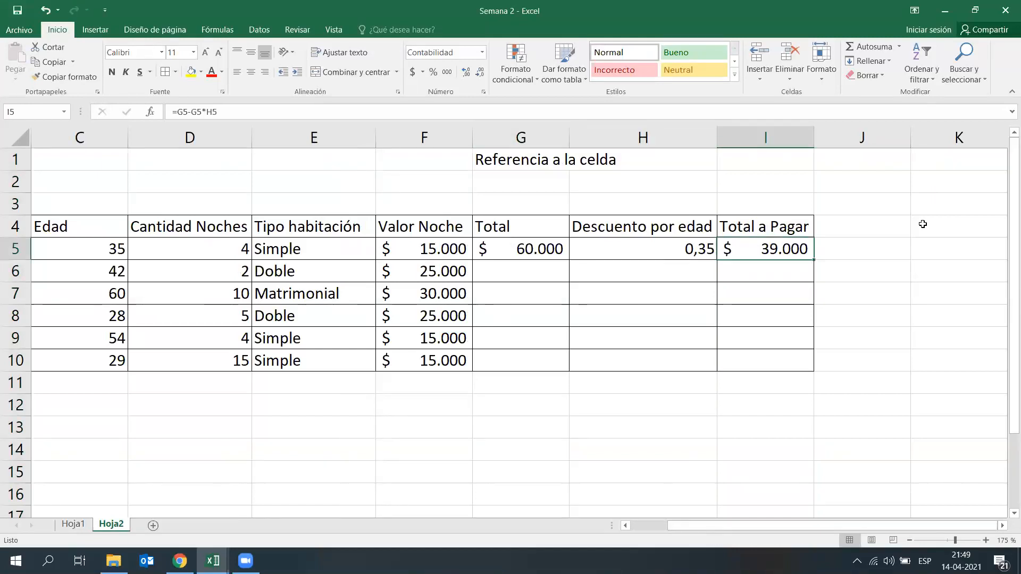
left_click(860, 264)
key("ctrl+z")
left_click(877, 275)
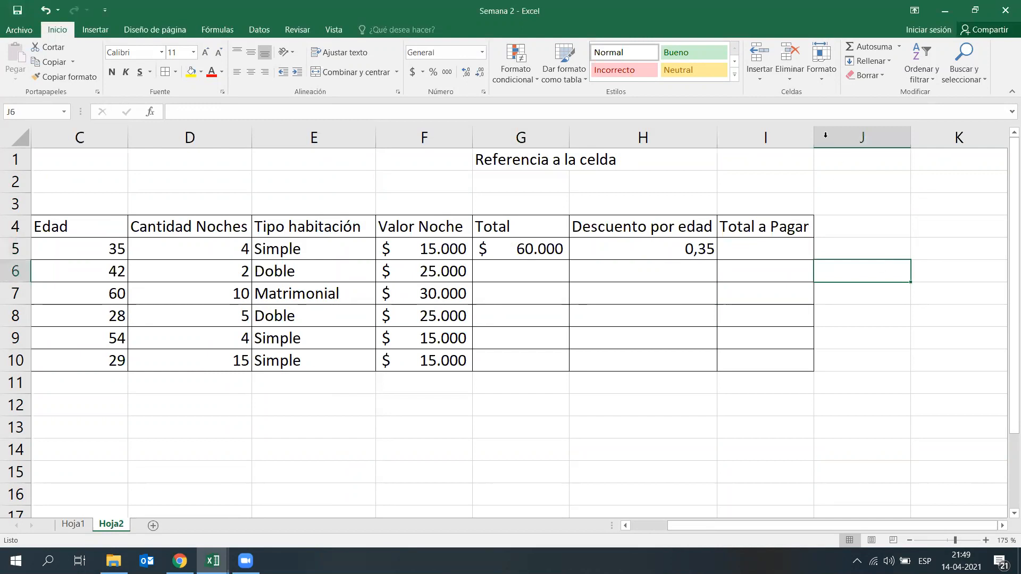
Step: Insert an empty column between Descuento por edad and Total a Pagar
right_click(787, 137)
left_click(828, 234)
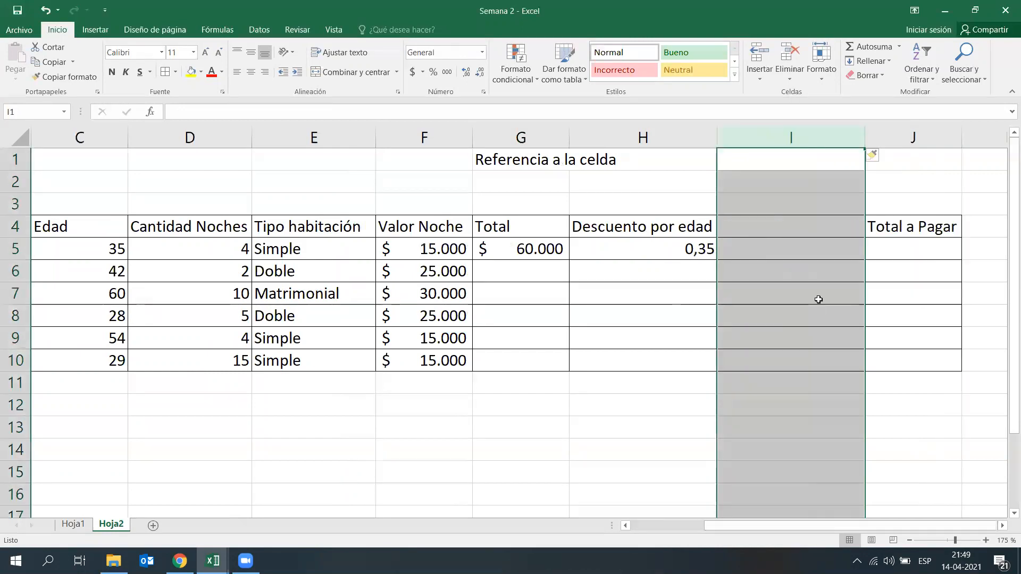
left_click(784, 317)
Step: Calculate the first client's discount amount in I5 of the new column with the formula =G5*H5
left_click(786, 253)
type("=")
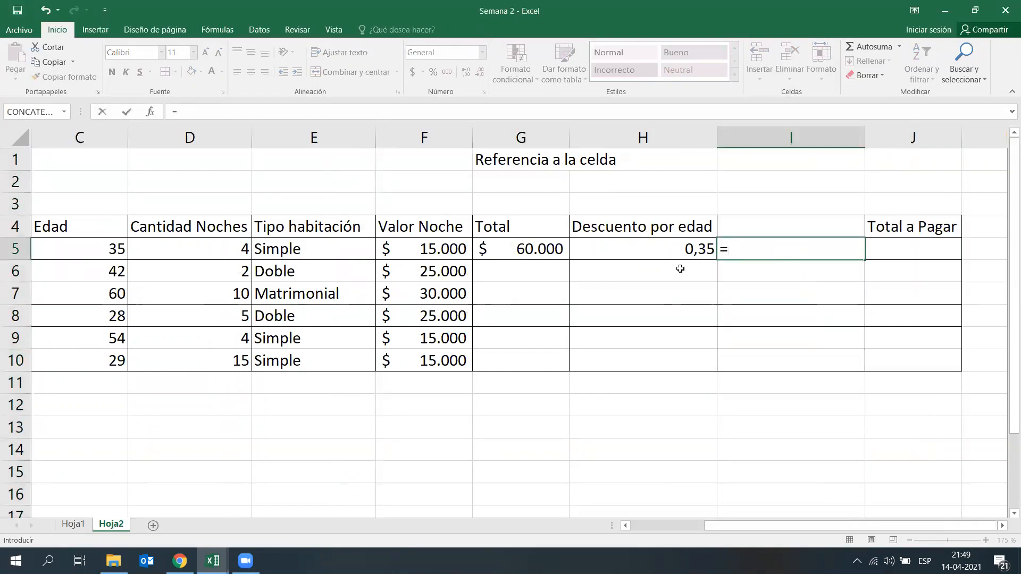
left_click(545, 254)
type("*")
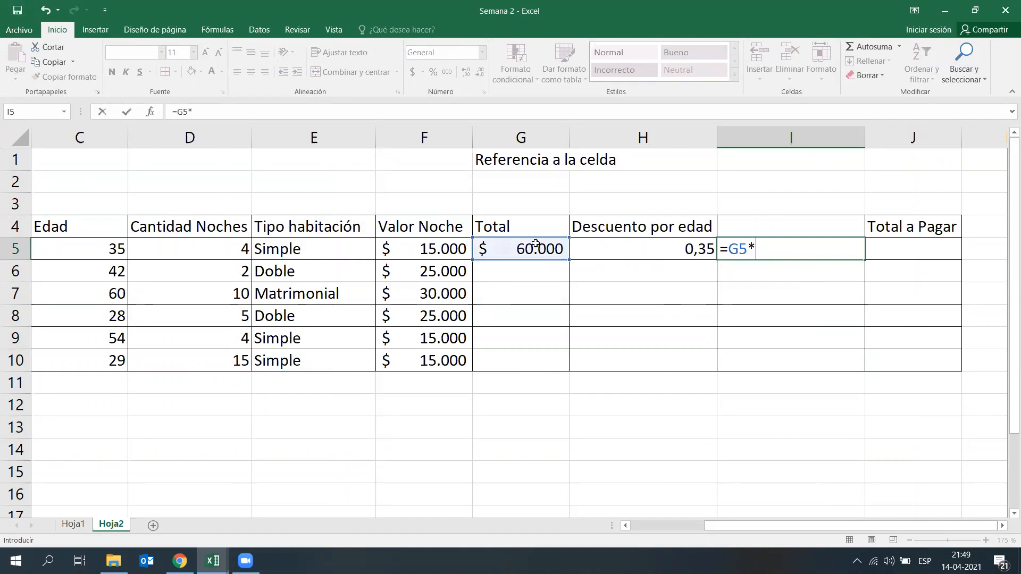
left_click(603, 249)
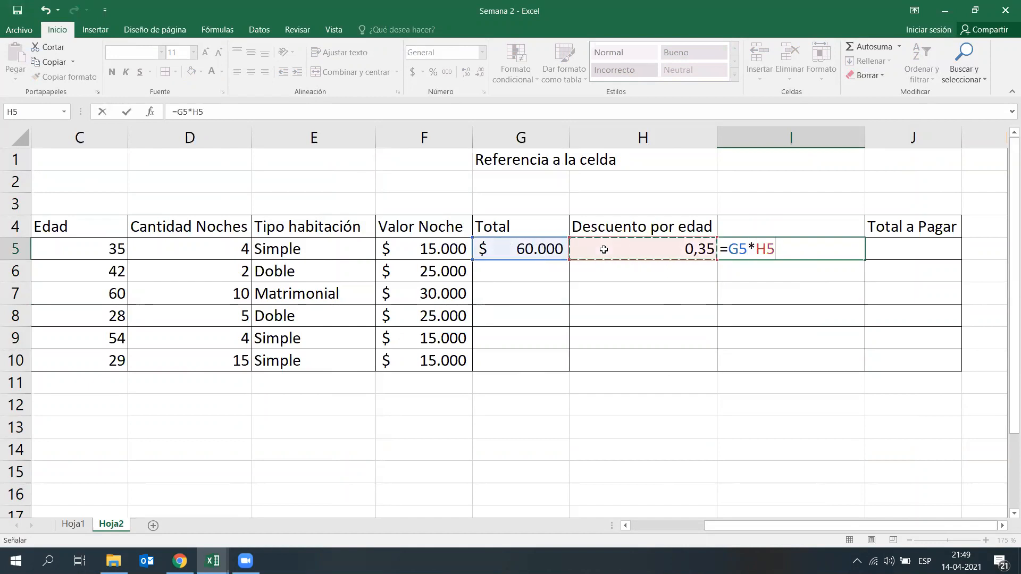
key("Return")
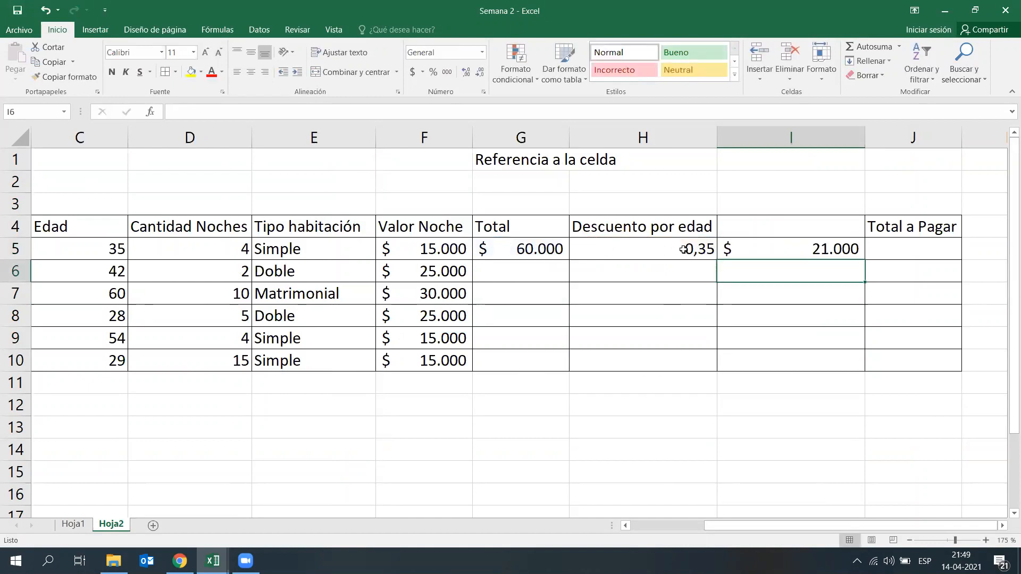
Step: Give the discount amount column the header "Descuento en $" in I4
left_click(764, 230)
type("Descuento")
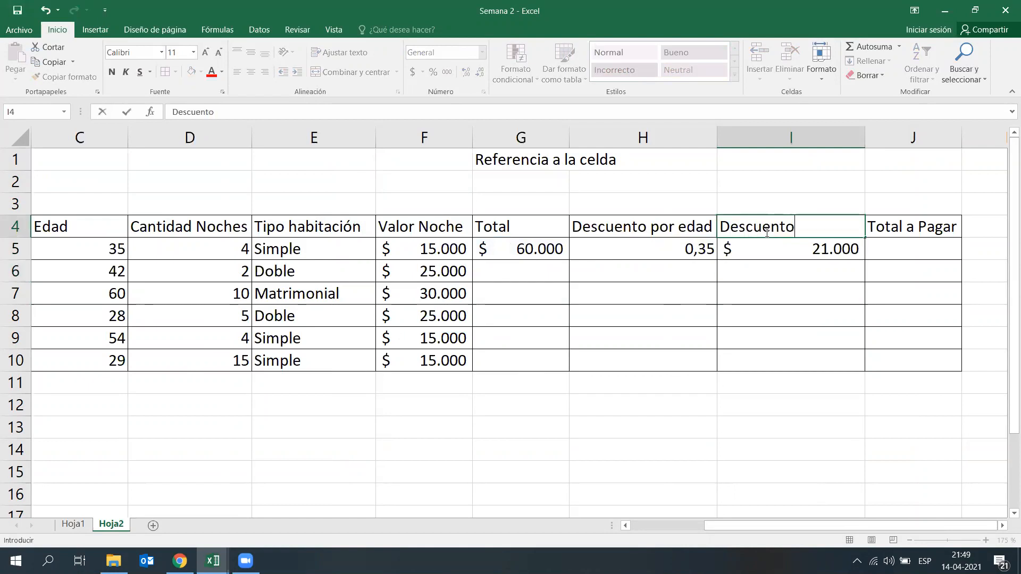
type(" en $")
key("Return")
Step: Calculate the first client's Total a Pagar in J5 by subtracting the discount amount from the total, =G5-I5
key("Right")
type("=")
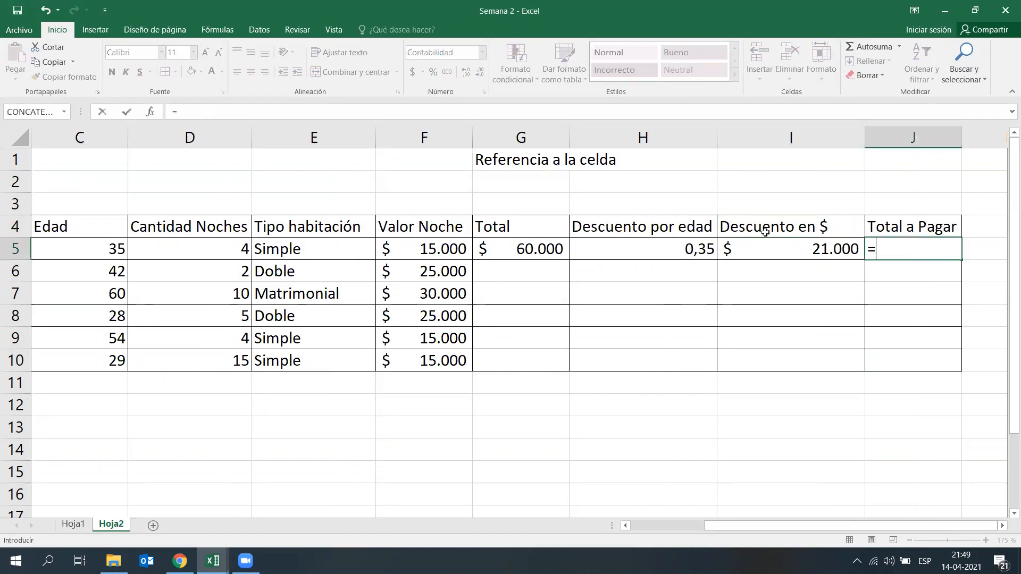
left_click(545, 246)
type("-")
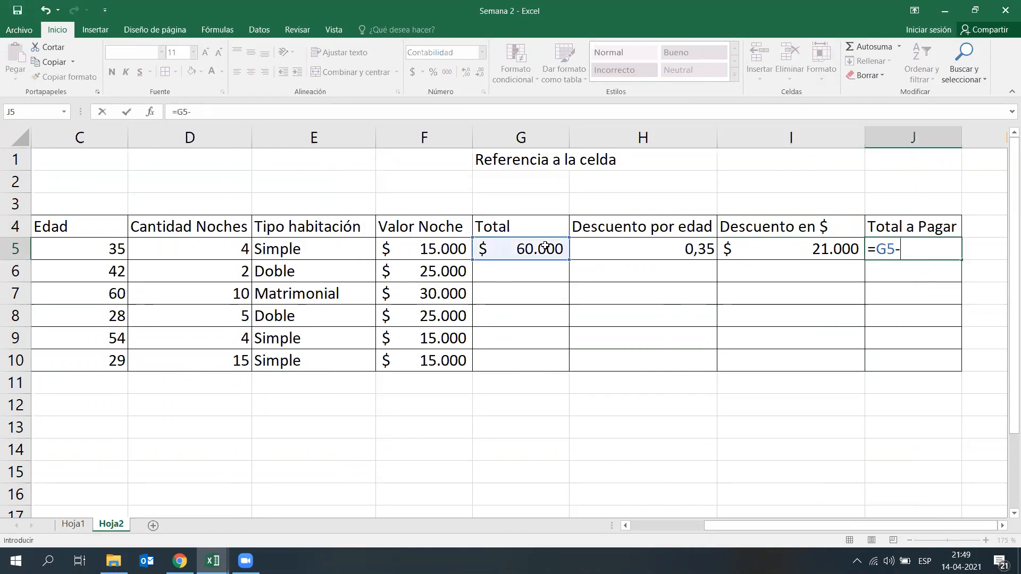
left_click(754, 257)
key("Return")
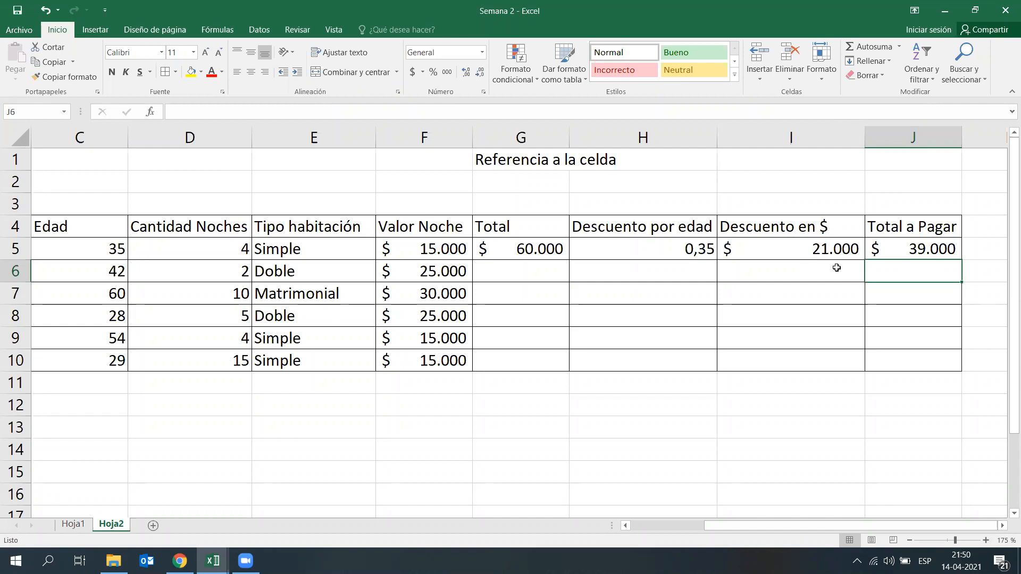
left_click(718, 458)
left_click_drag(532, 251, 939, 249)
left_click(854, 310)
left_click(548, 415)
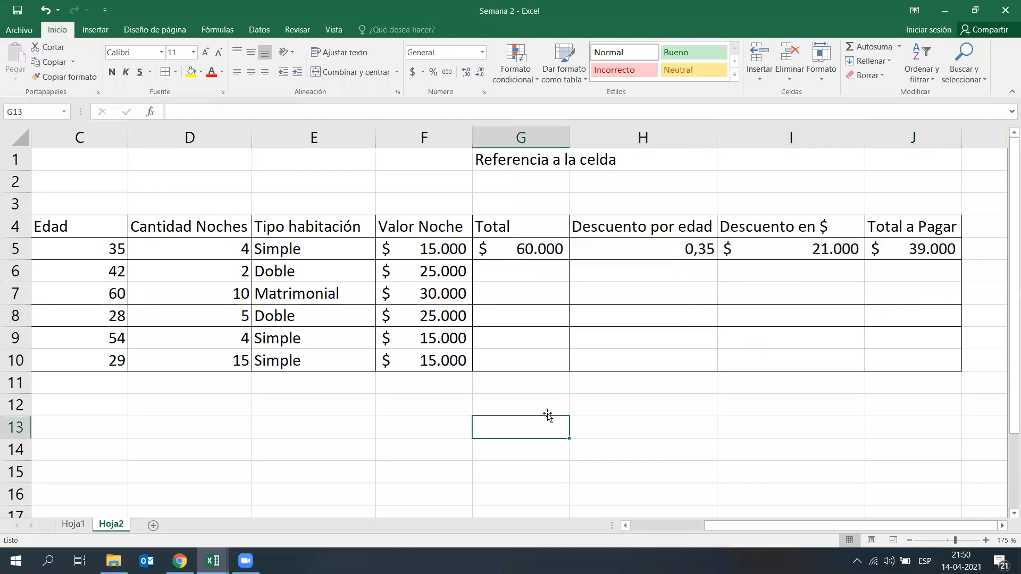
left_click(580, 385)
left_click(531, 269)
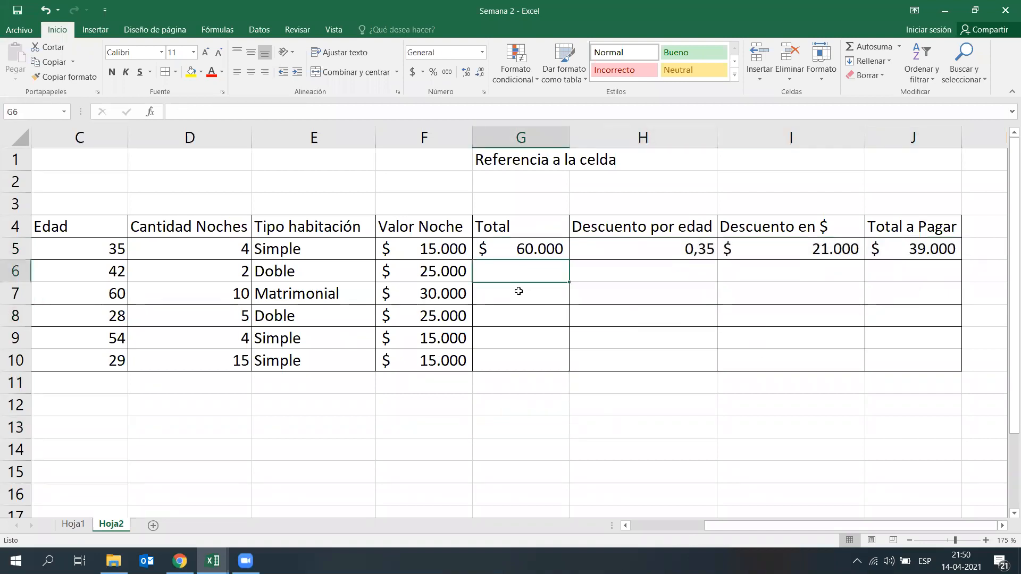
left_click(534, 290)
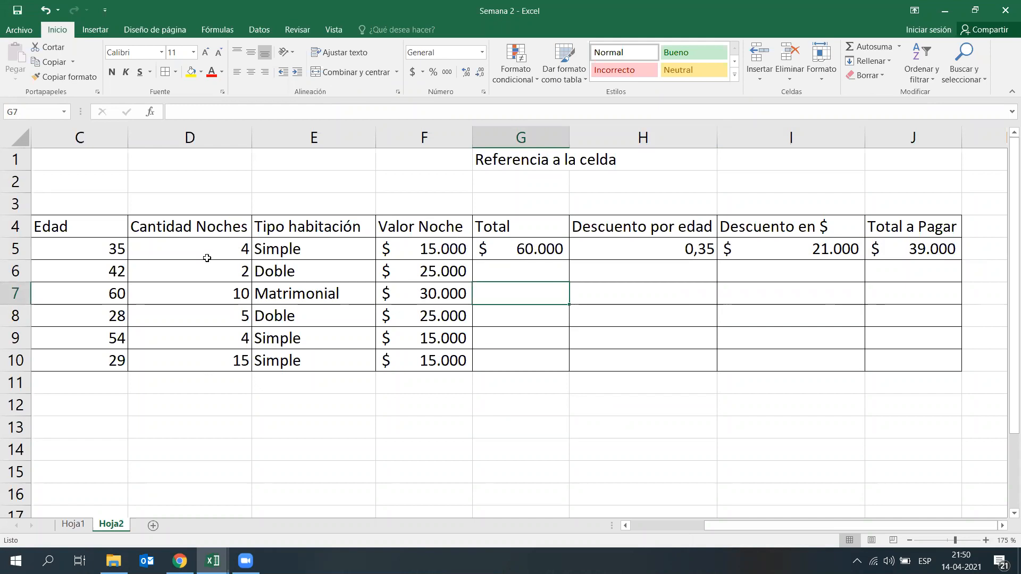
Step: Try filling the first client's formulas in G5:J5 down to row 10, and undo the fill
left_click_drag(537, 247, 954, 364)
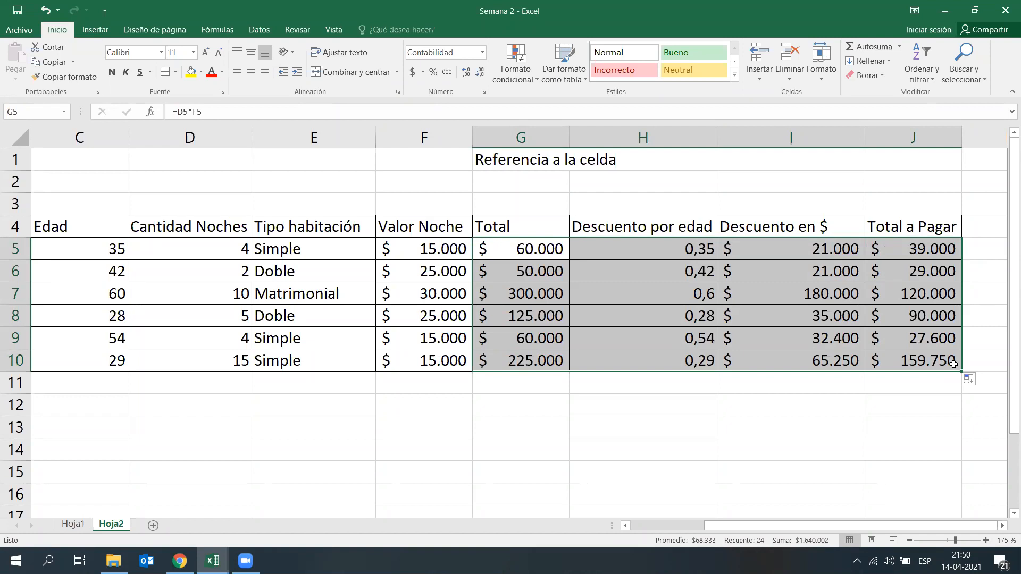
key("ctrl+z")
left_click(761, 421)
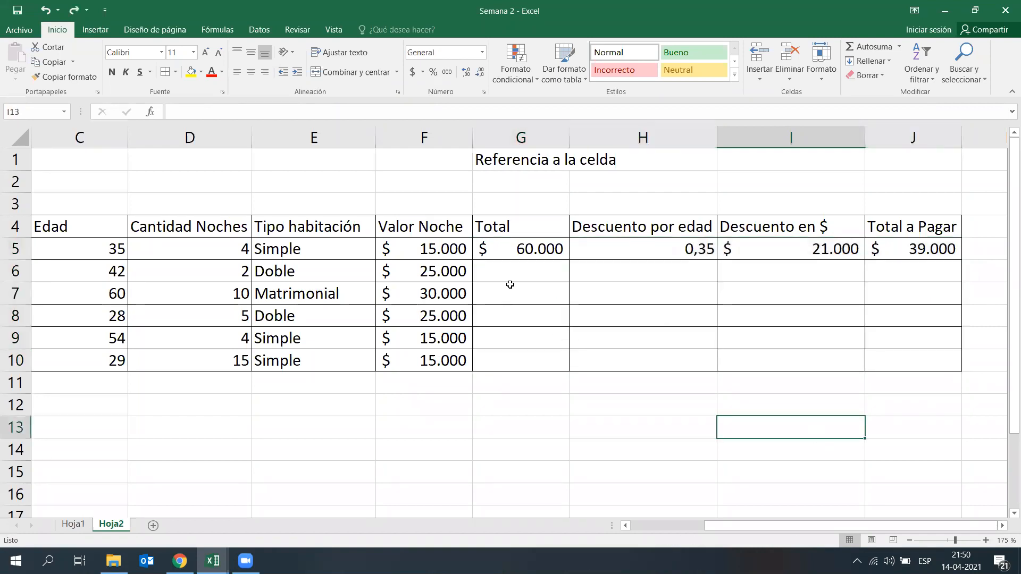
Step: Copy the first client's formulas in G5:J5 down to row 10 for the remaining clients
left_click_drag(548, 254, 872, 260)
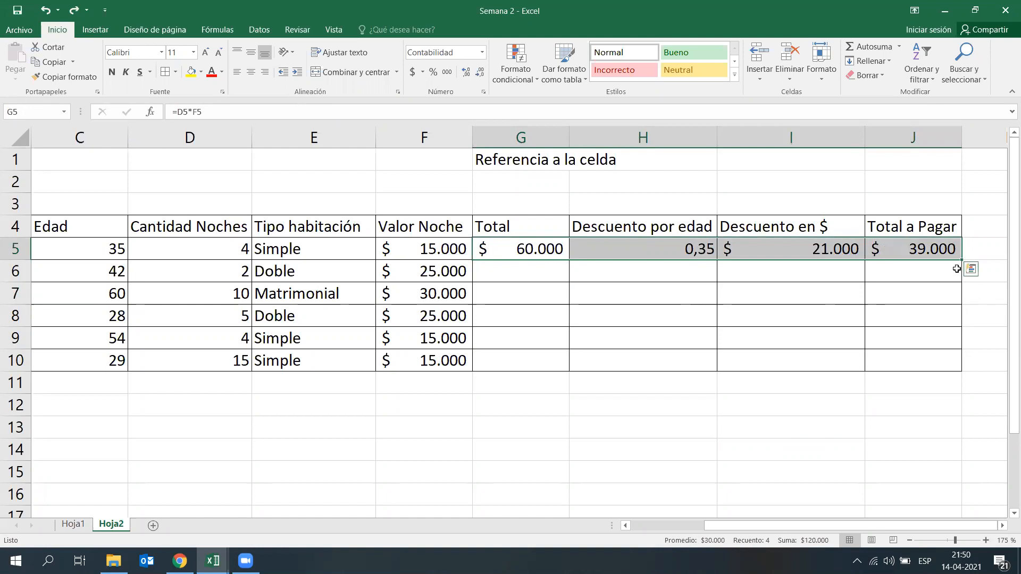
scroll(959, 261, "right", 2)
scroll(928, 296, "up", 3, "ctrl")
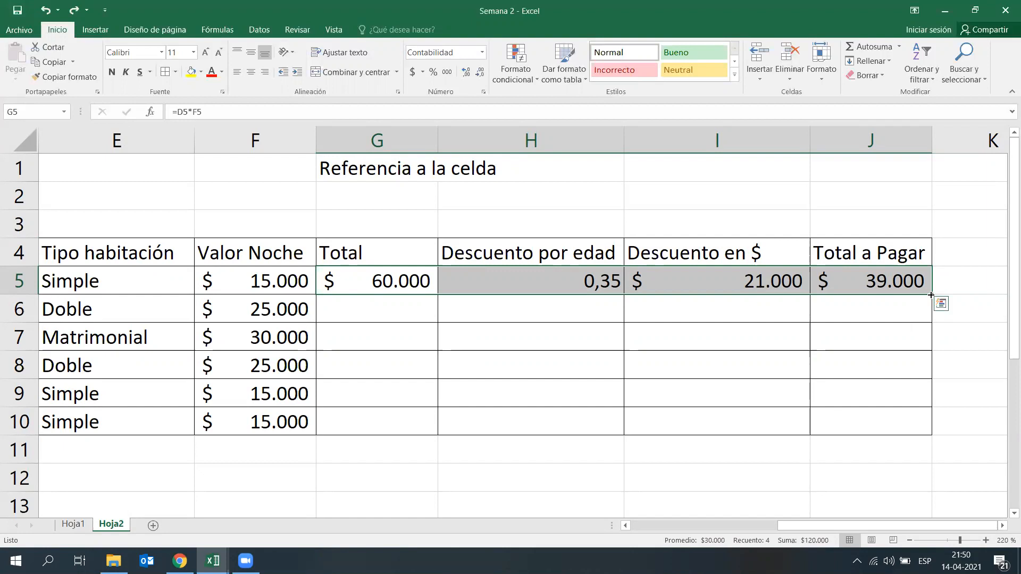
left_click_drag(931, 294, 915, 426)
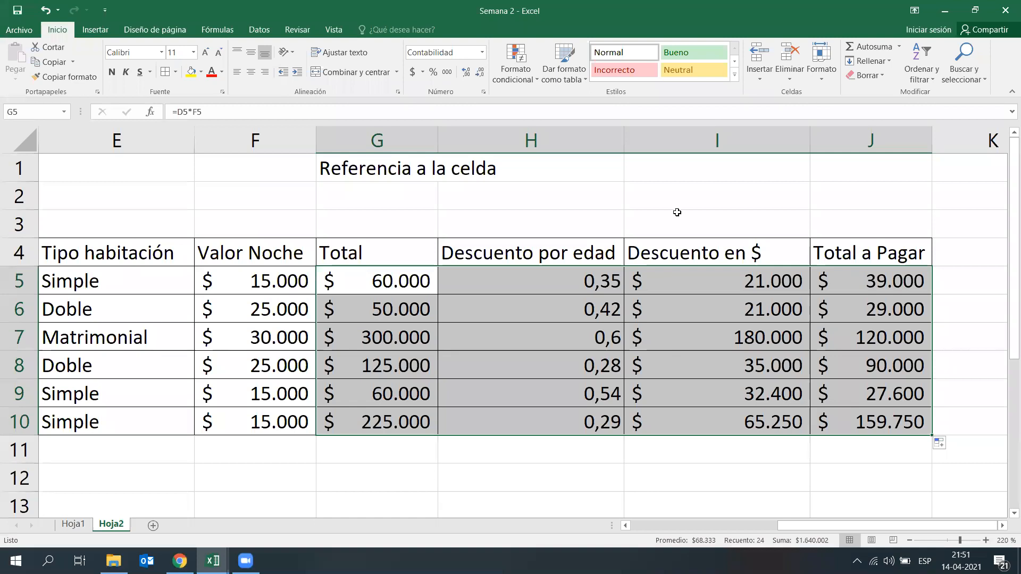
Step: Review the completed Ventas table and its headers from N° to Tipo habitación
scroll(649, 321, "down", 3, "ctrl")
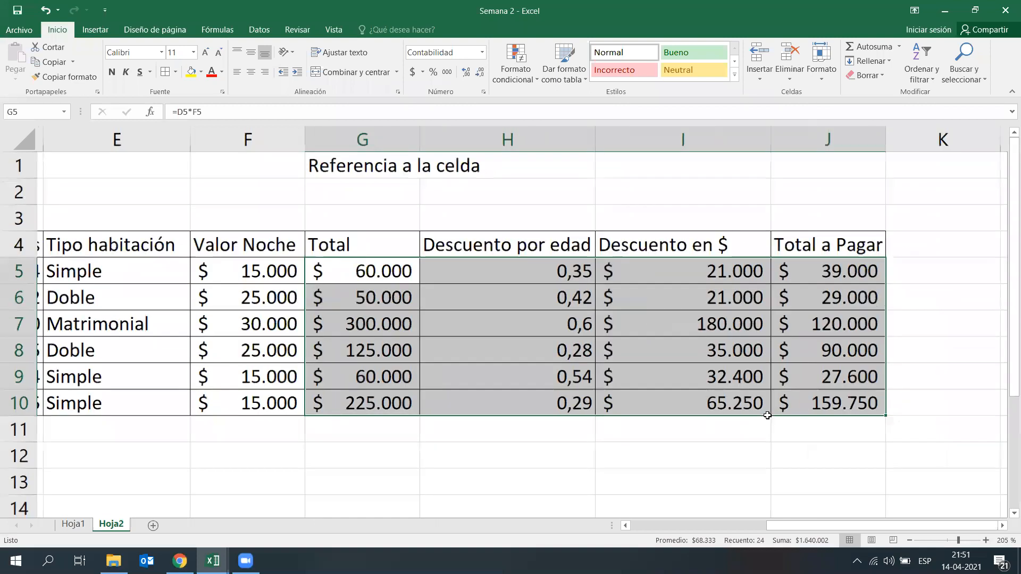
scroll(767, 415, "left", 2)
left_click_drag(767, 525, 676, 526)
left_click(83, 229)
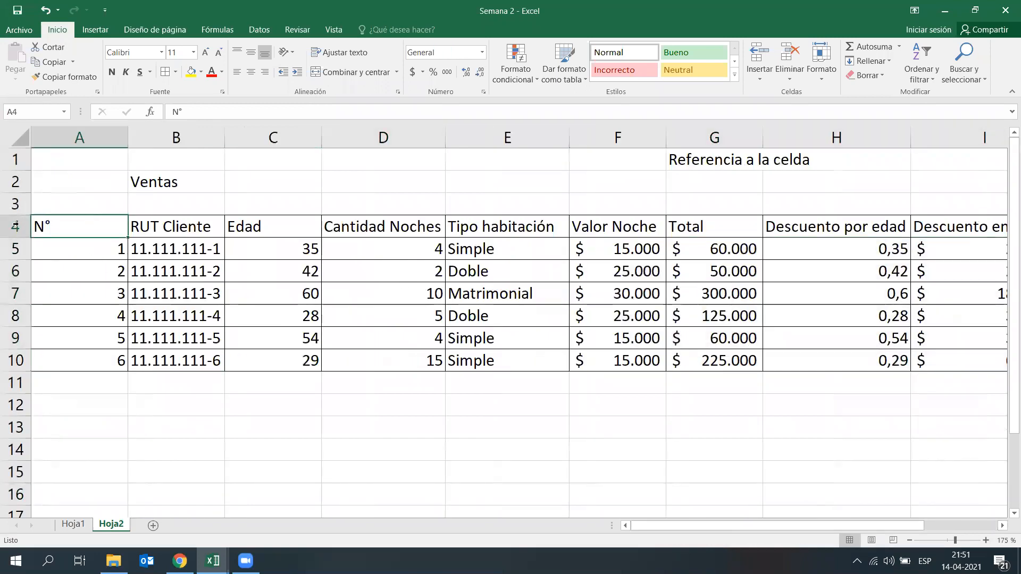
key("ctrl+shift+Right")
left_click(156, 226)
left_click(255, 226)
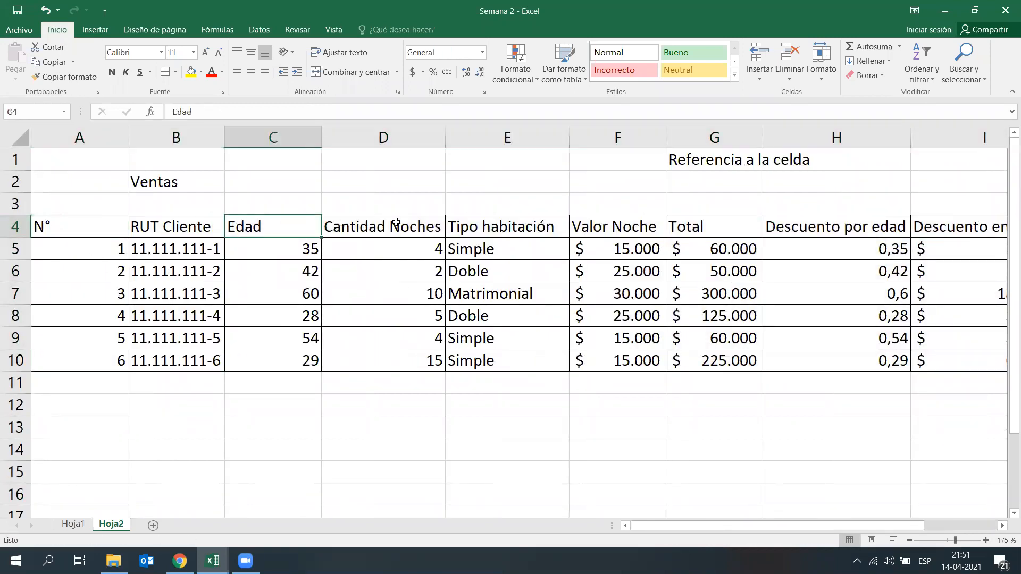
left_click(397, 224)
left_click(493, 224)
mouse_move(783, 526)
left_mouse_down()
mouse_move(850, 526)
mouse_move(782, 525)
left_mouse_up()
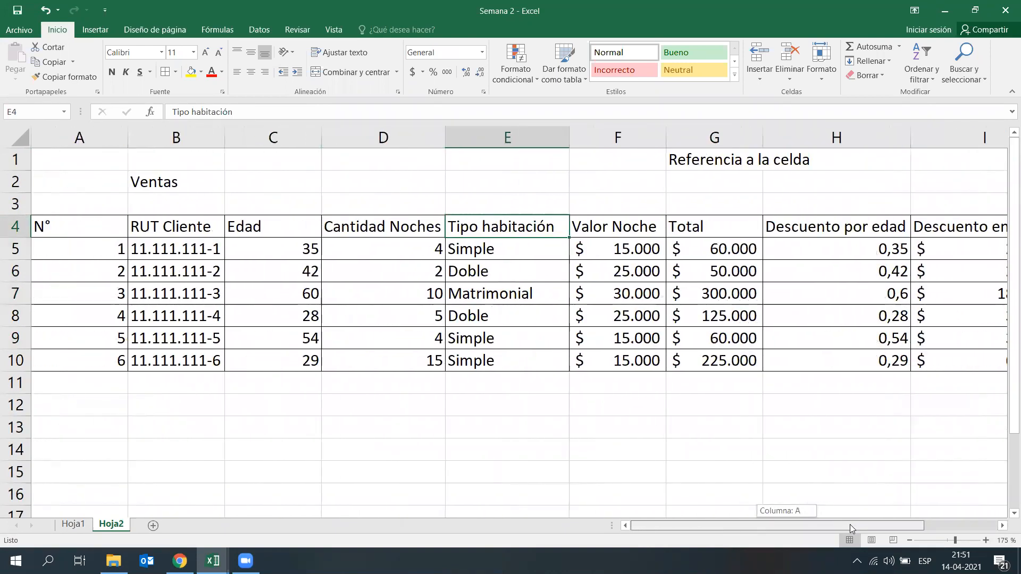
left_click(340, 407)
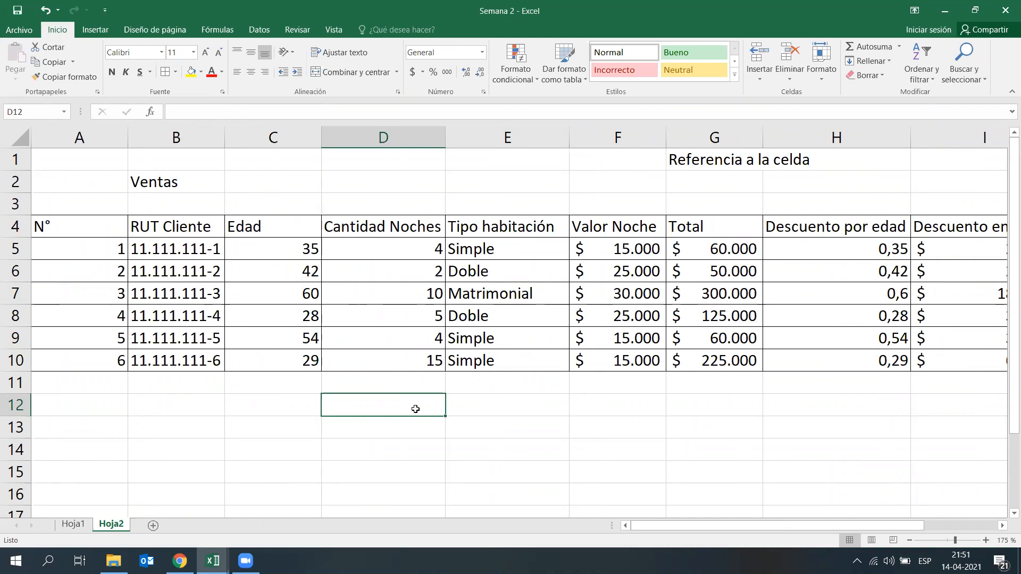
Step: Examine the N°, RUT Cliente and Edad headers and the client RUT and age entries in rows 5 to 10
left_click(69, 228)
left_click(153, 227)
left_click(246, 227)
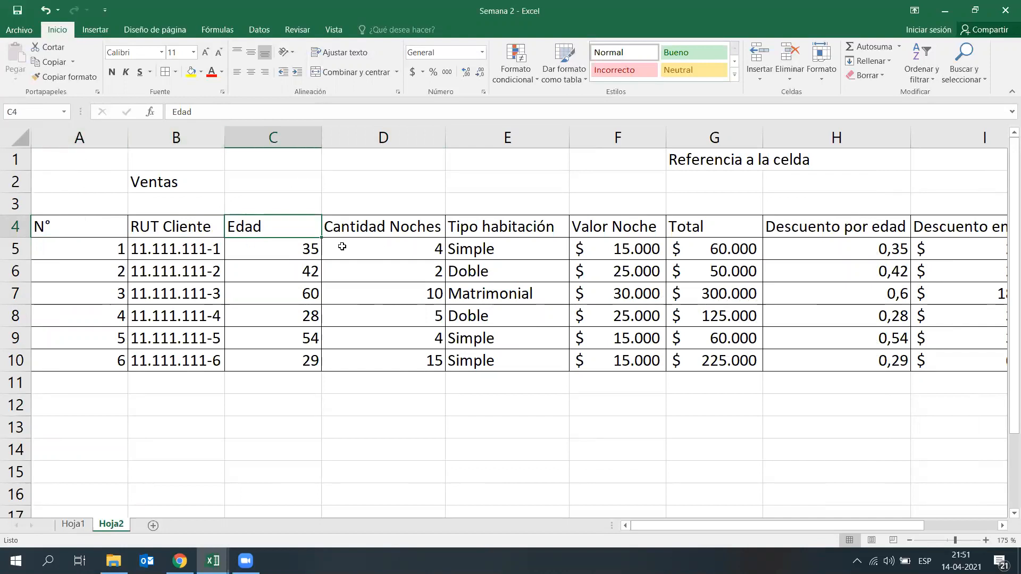
left_click(185, 249)
left_click_drag(186, 248, 180, 361)
left_click_drag(250, 253, 260, 361)
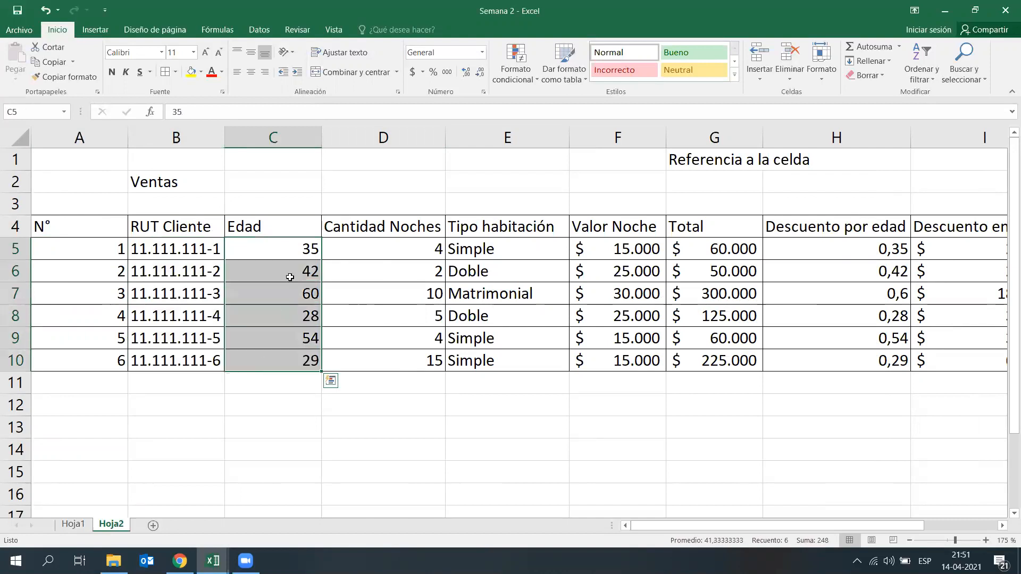
Step: Enter the note "Informacion tabulada" in D12, below the Ventas table
left_click_drag(376, 249, 389, 346)
left_click(392, 423)
left_click(383, 404)
type("Informacion tabulada")
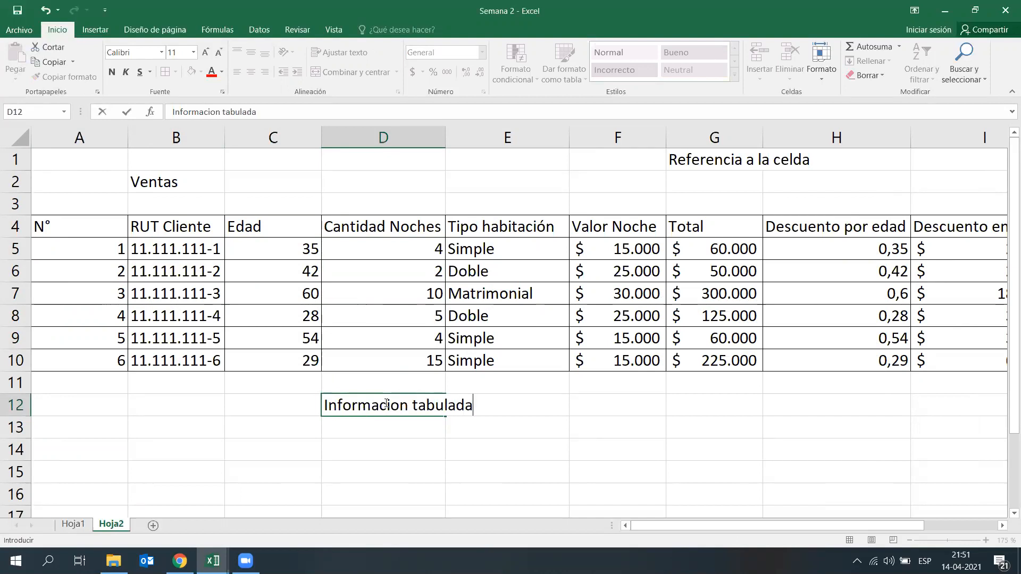
key("Return")
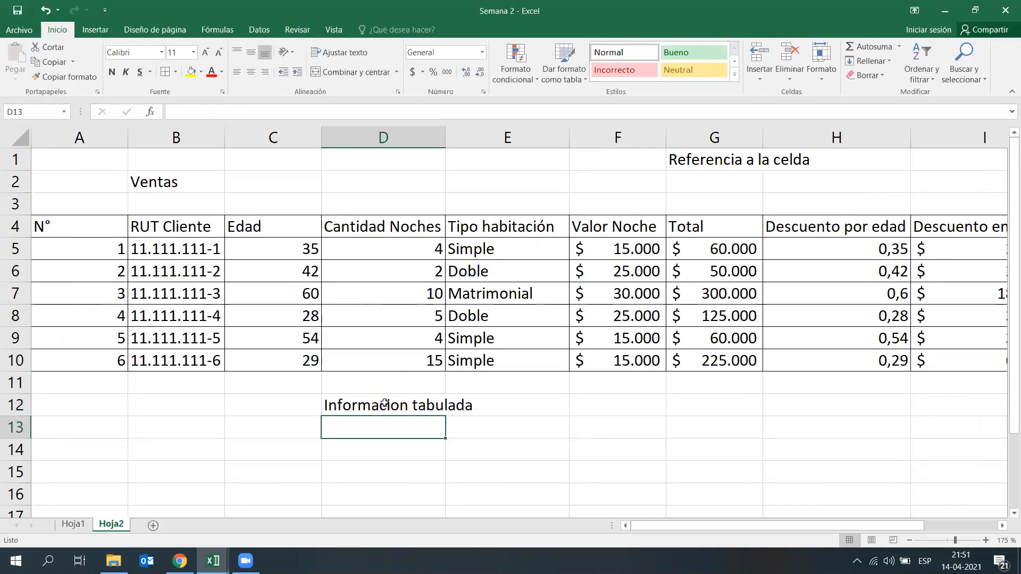
Step: Check the first client's discount and total to pay cells in H5:J5, and clear the note in D12
left_click_drag(702, 525, 813, 526)
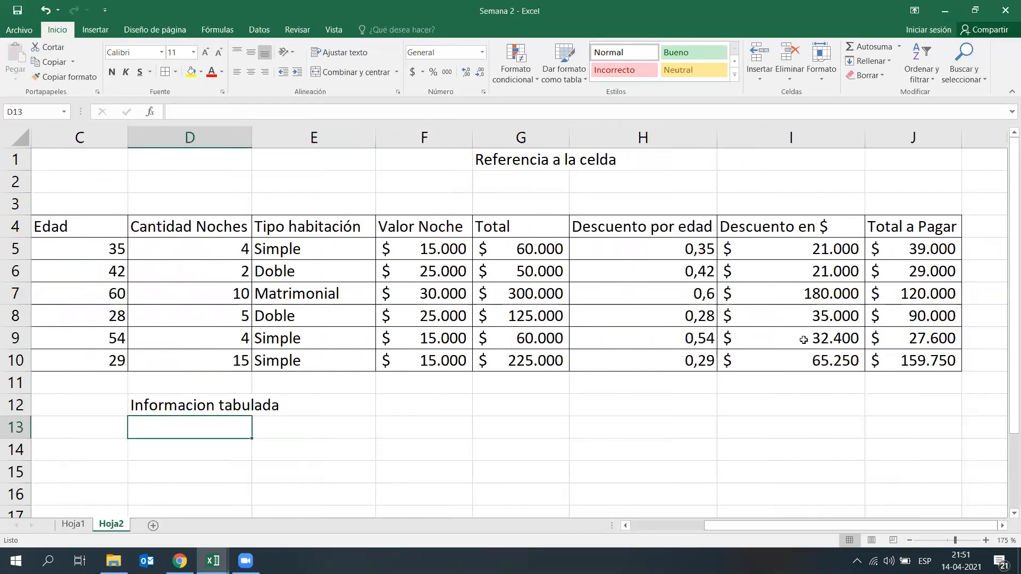
left_click(672, 272)
left_click_drag(605, 251, 928, 250)
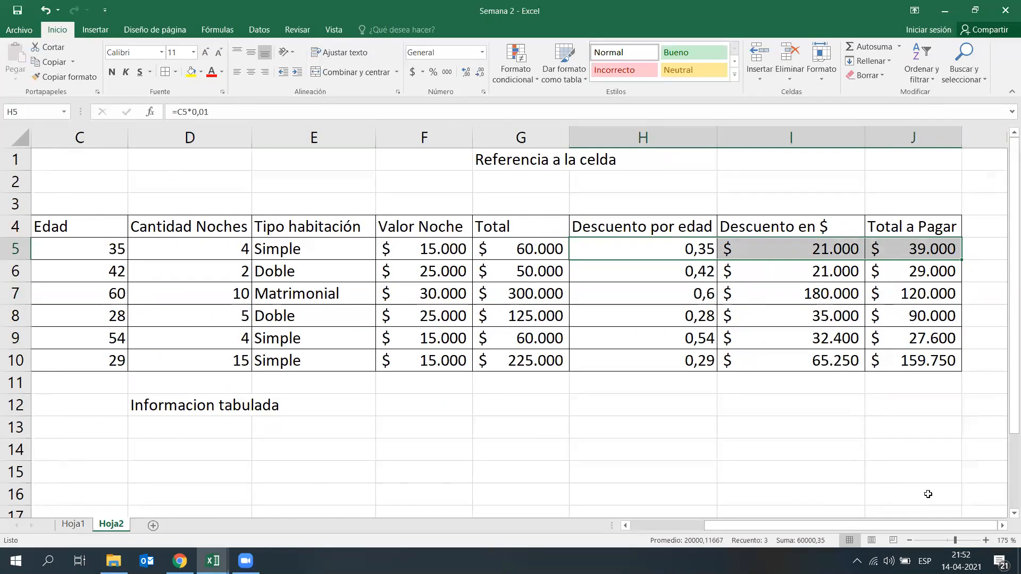
left_click_drag(907, 526, 747, 529)
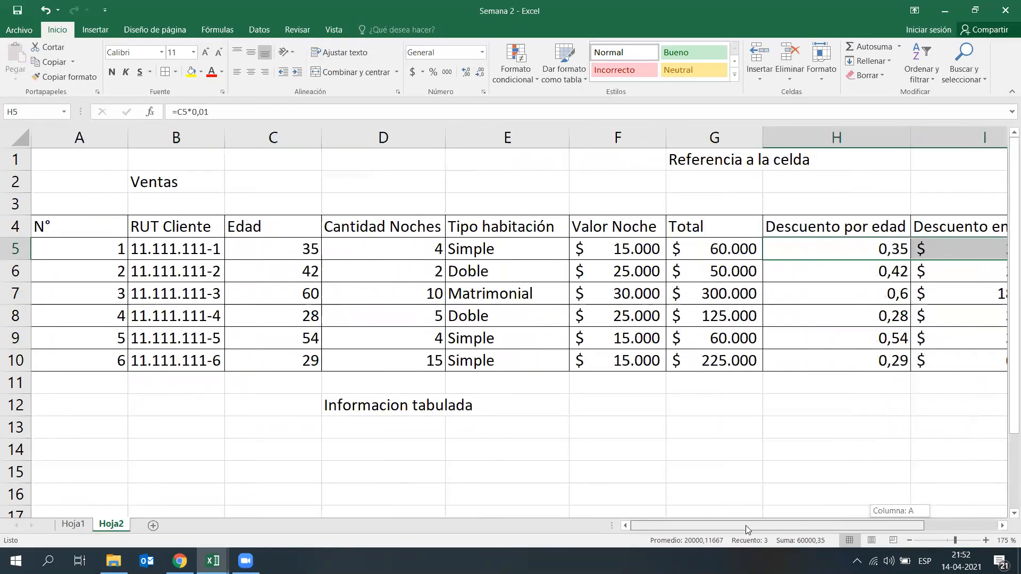
left_click(370, 404)
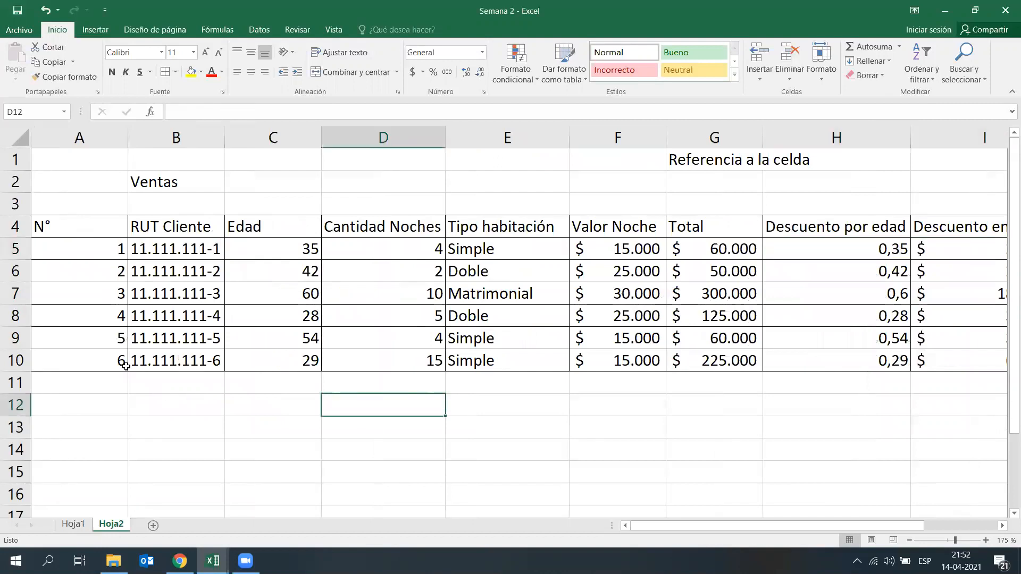
Step: Start a new client row by entering 7 as the N° in A11
left_click(98, 382)
type("7")
key("Return")
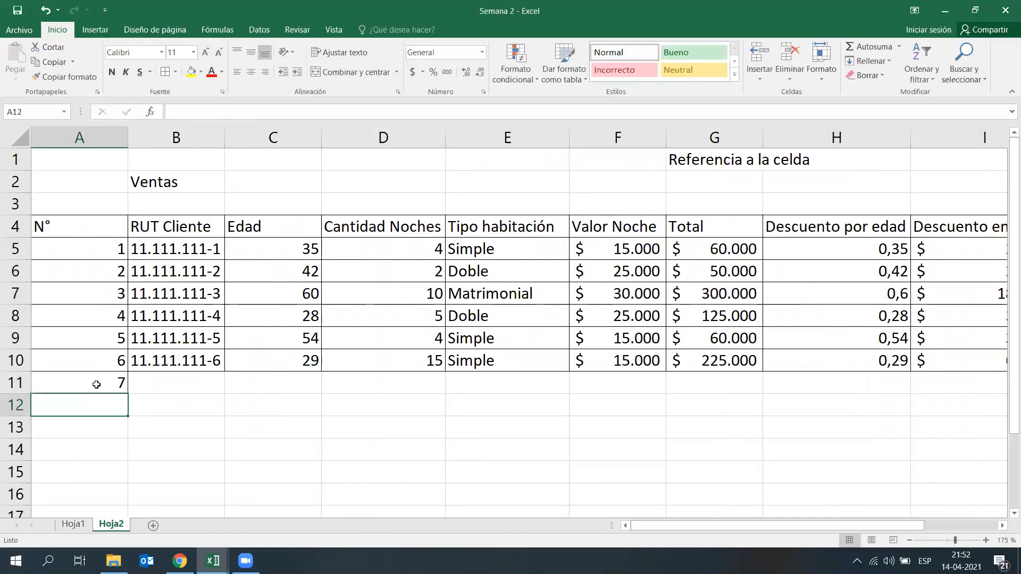
Step: Enter the new client's RUT in B11, with dots and a hyphen before the check digit
key("Right")
key("Up")
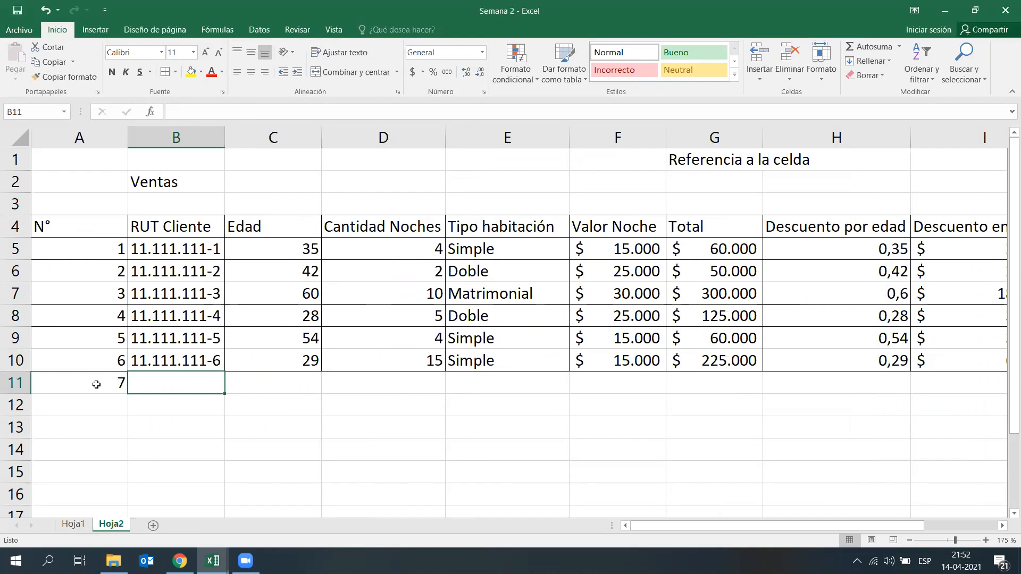
type("41.574")
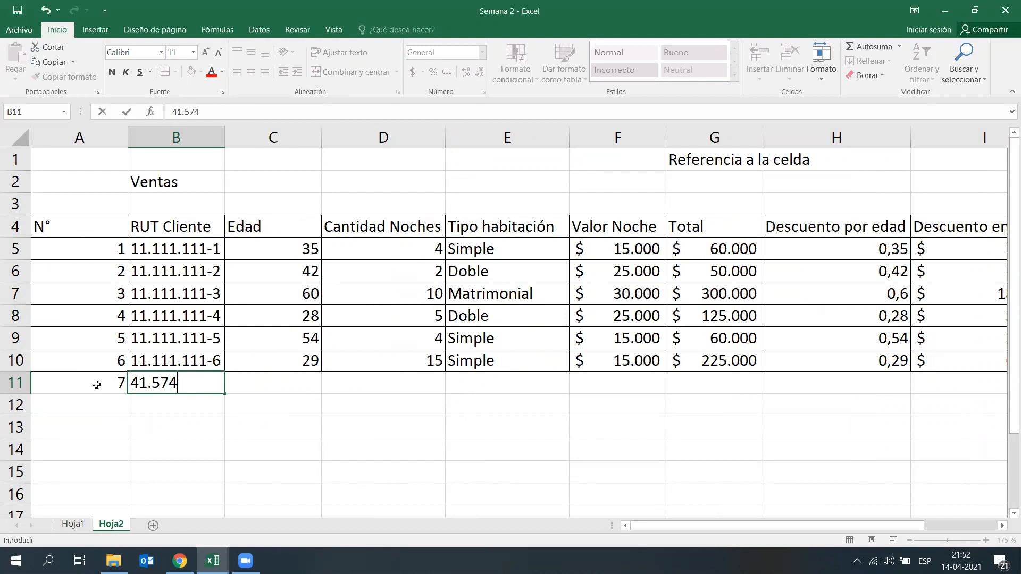
type(".239-5")
key("Return")
Step: Enter 40 as the new client's Edad in C11 and 20 as the Cantidad Noches in D11
key("Right")
key("Up")
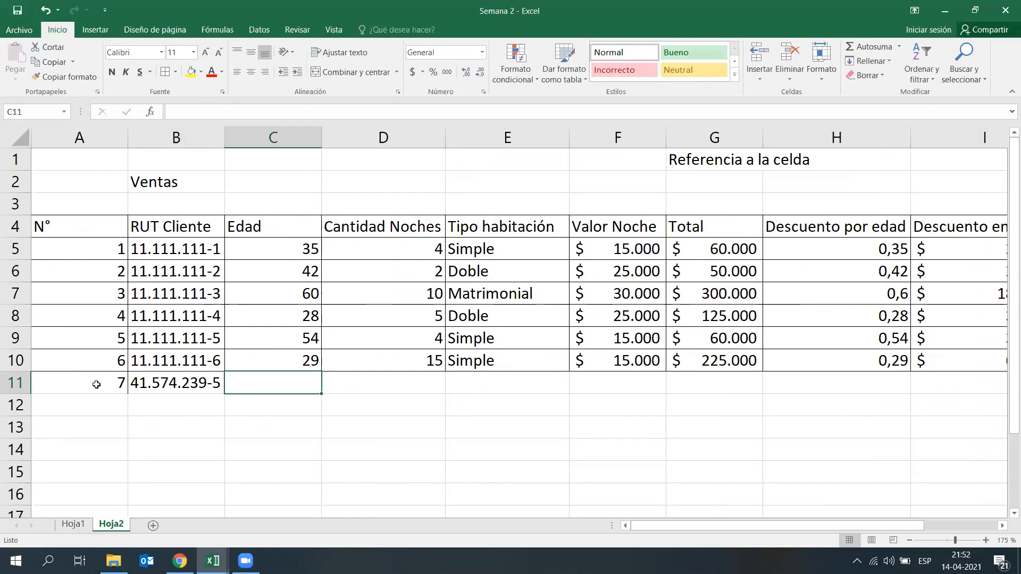
type("40")
key("Return")
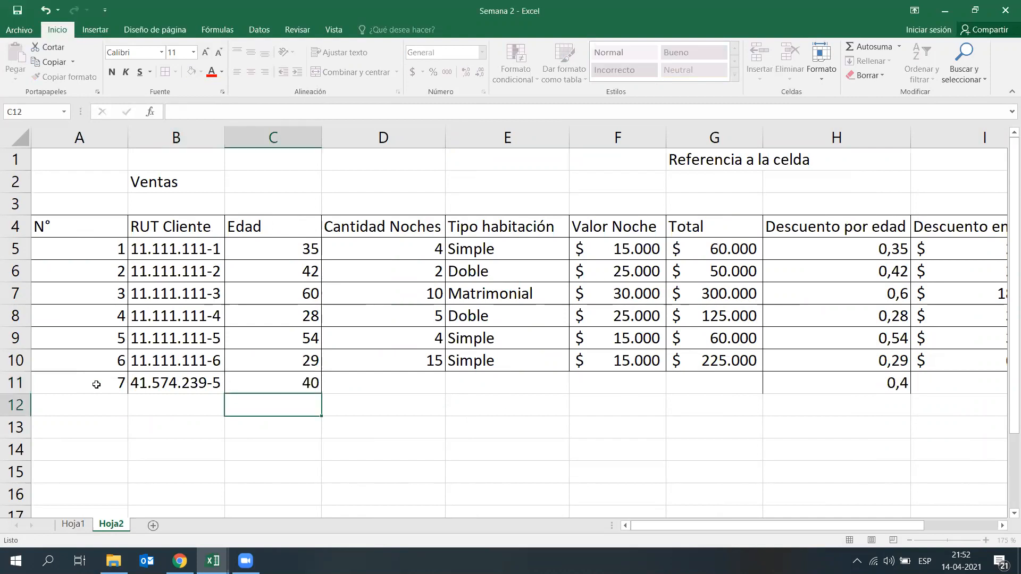
key("Right")
key("Up")
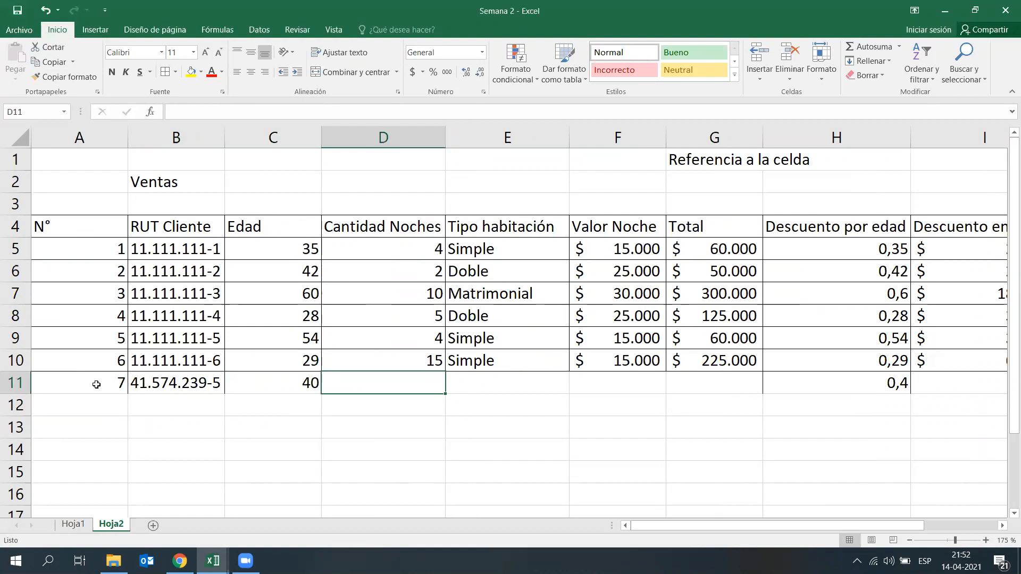
type("20")
key("Return")
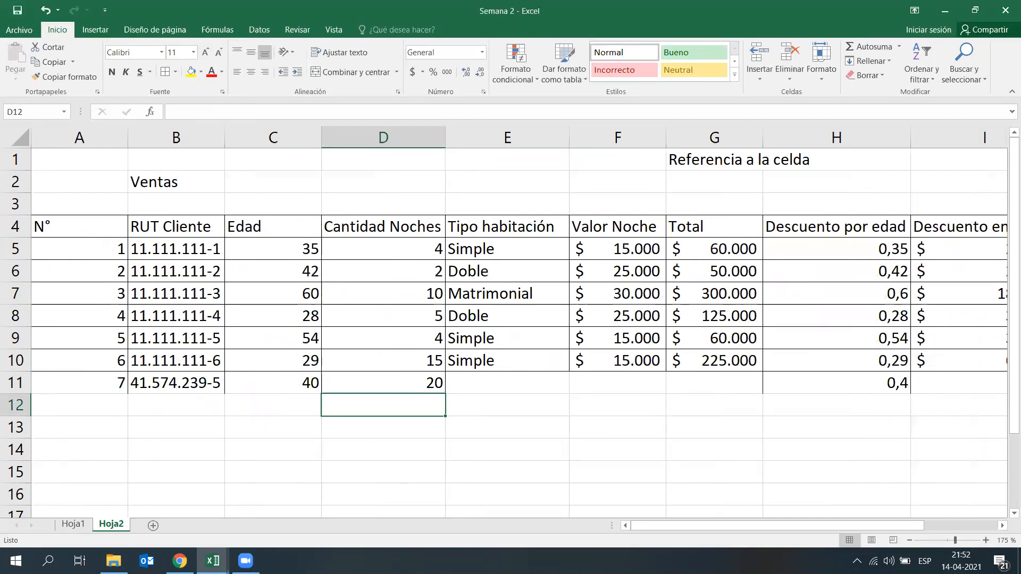
Step: Enter Doble as the new client's Tipo habitación in E11
scroll(368, 374, "right", 2)
left_click(294, 376)
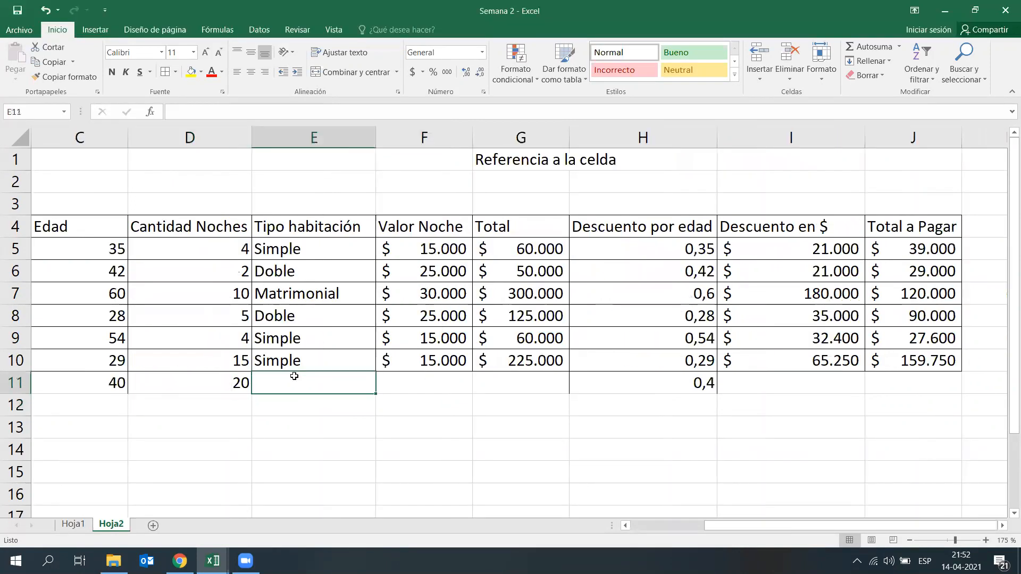
type("Doble")
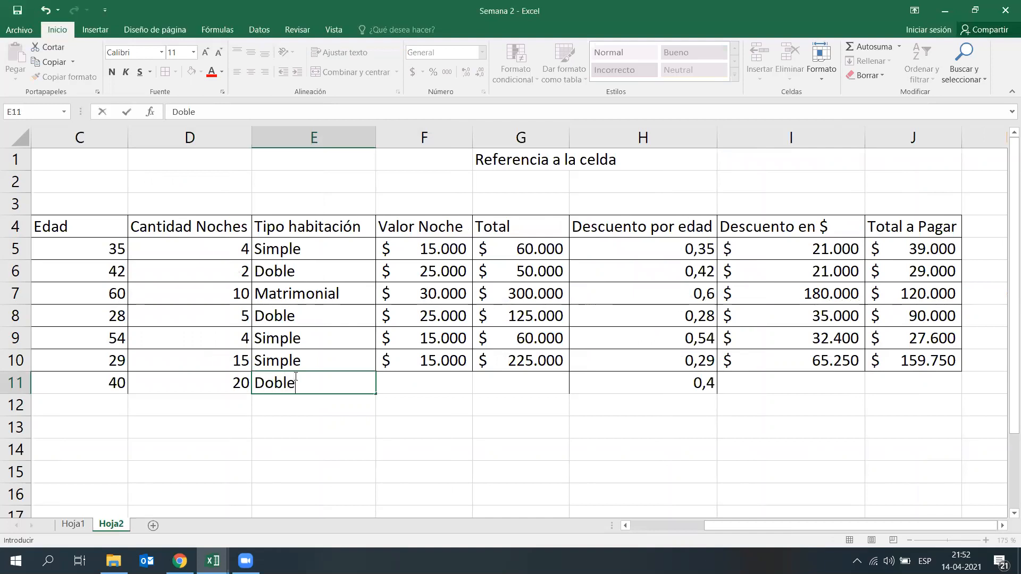
key("Tab")
Step: Try entering 25000 as the new client's Valor Noche in F11, and undo the entry
type("25000")
key("Return")
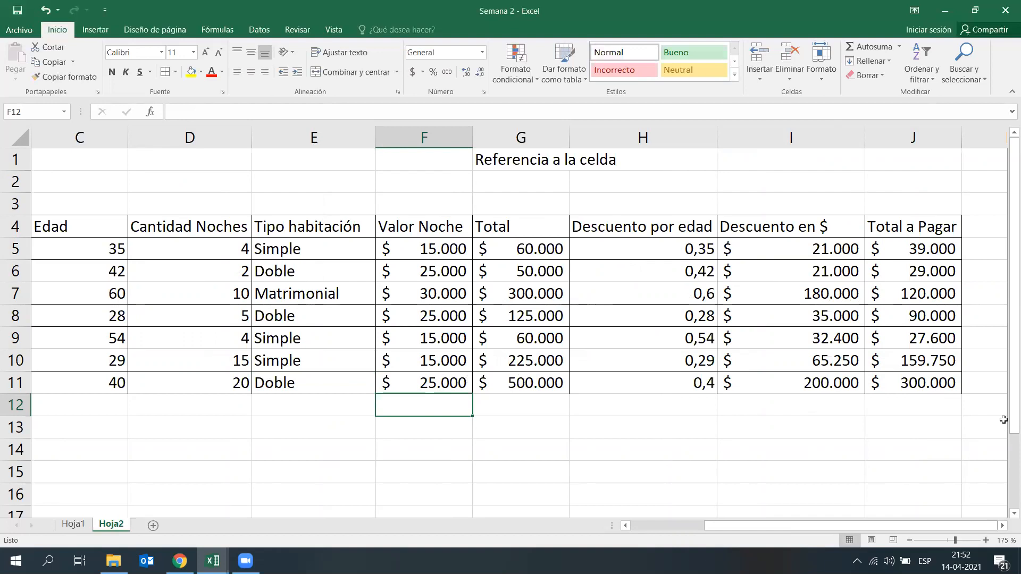
key("ctrl+z")
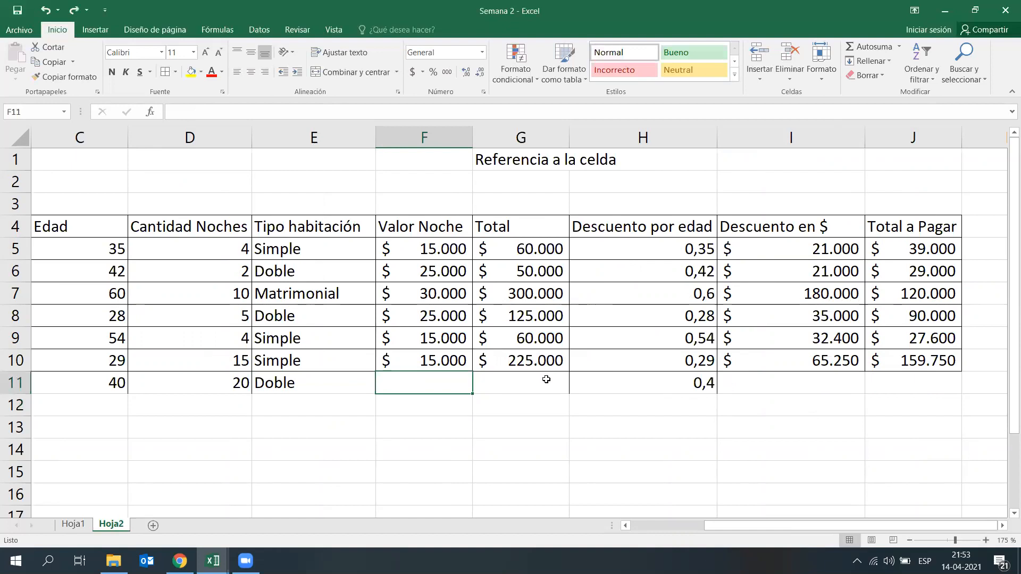
Step: Examine the formula bar for G11, H11 and I11 in the new row, comparing with the age discount formula in H10
left_click(554, 388)
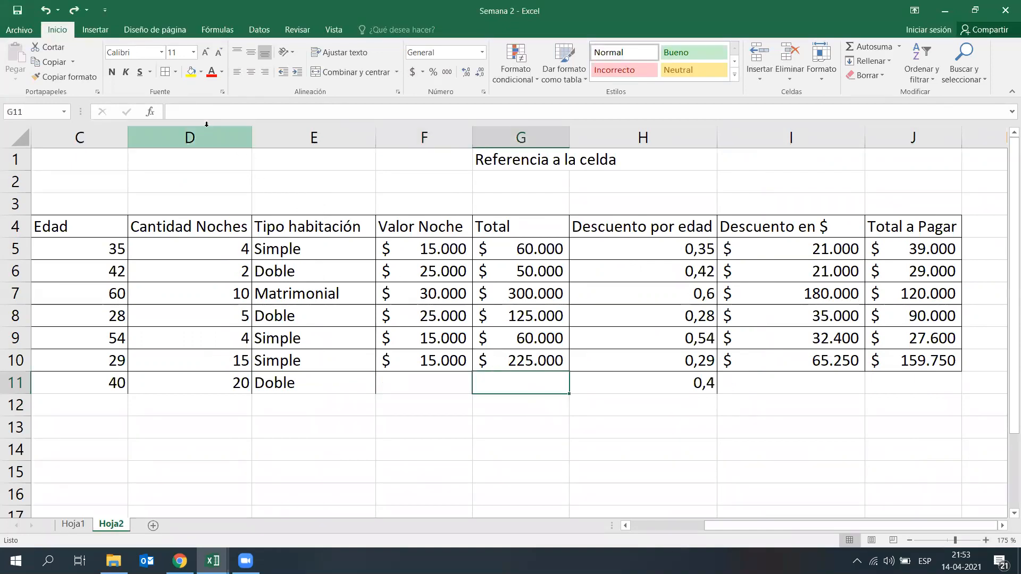
left_click(685, 360)
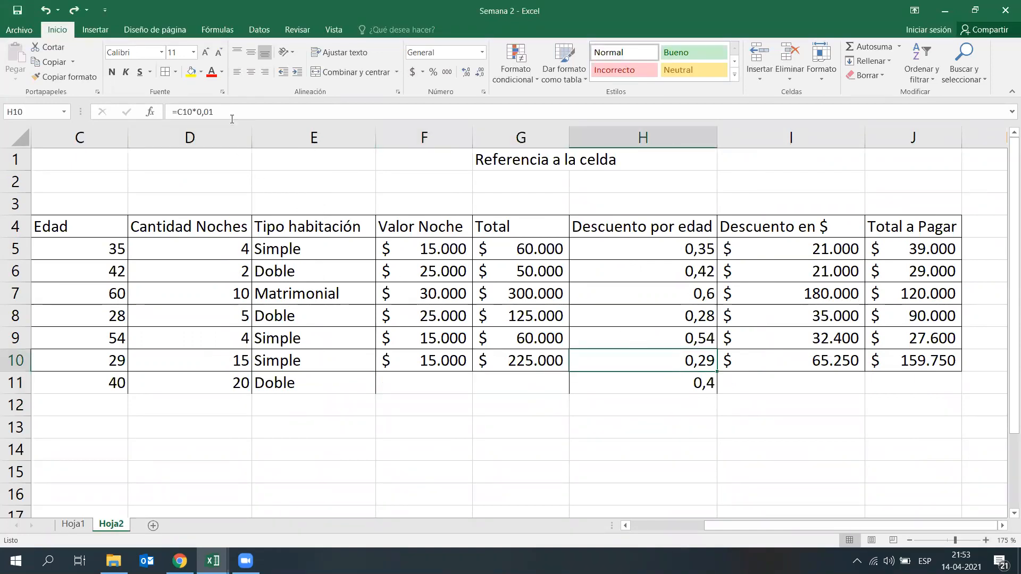
left_click(683, 387)
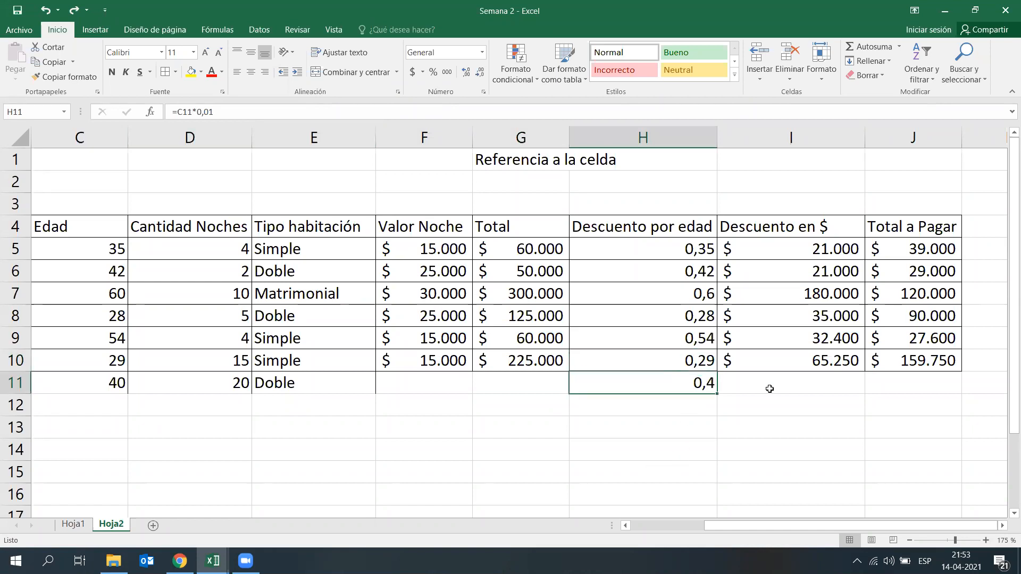
left_click(818, 396)
left_click(826, 382)
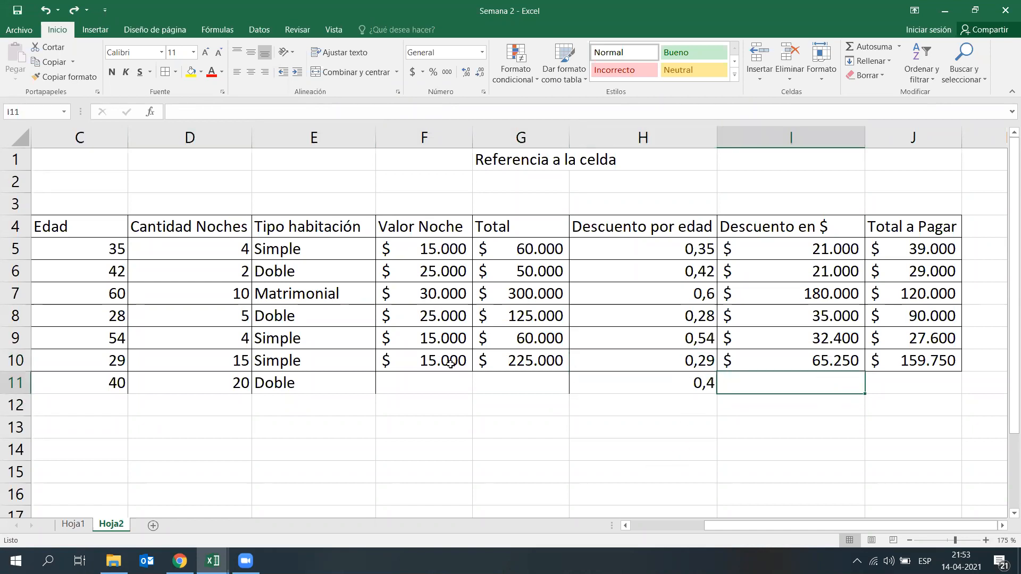
Step: Enter 25.000 as the new client's Valor Noche in F11
left_click(409, 386)
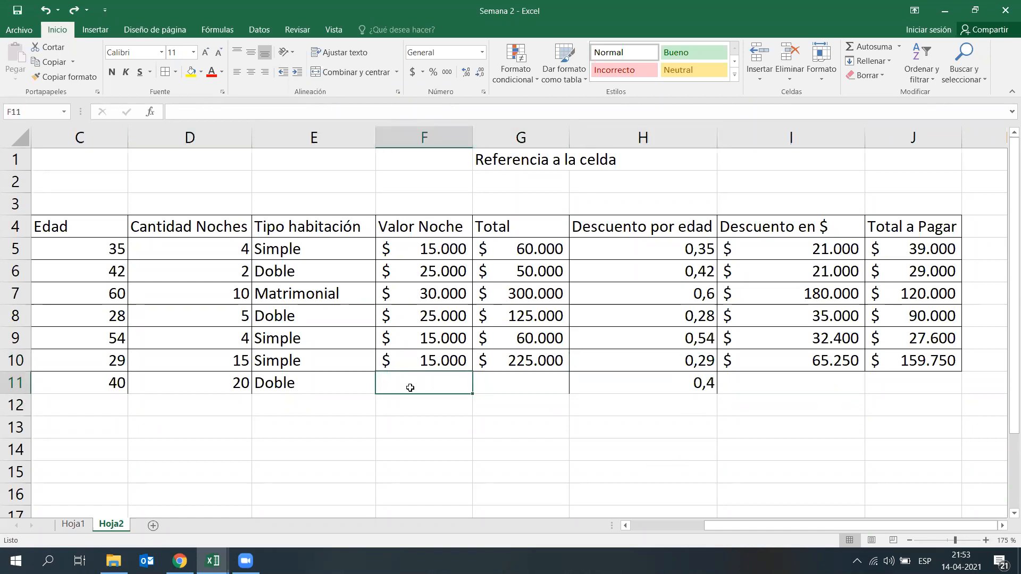
type("25.000")
key("Return")
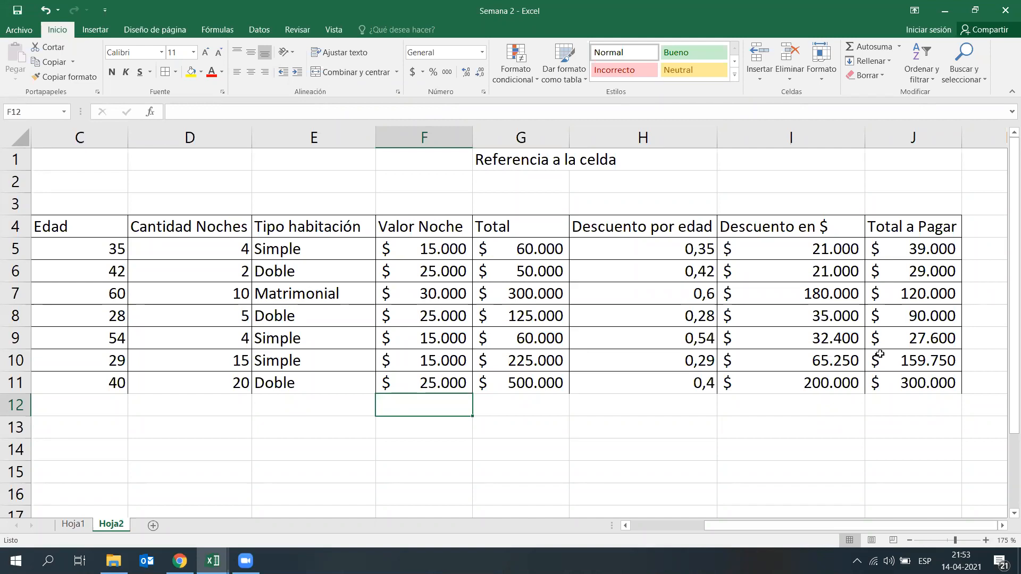
Step: Enter the heading "Funcion Si" in B18, below the Ventas table
left_click_drag(776, 527, 725, 481)
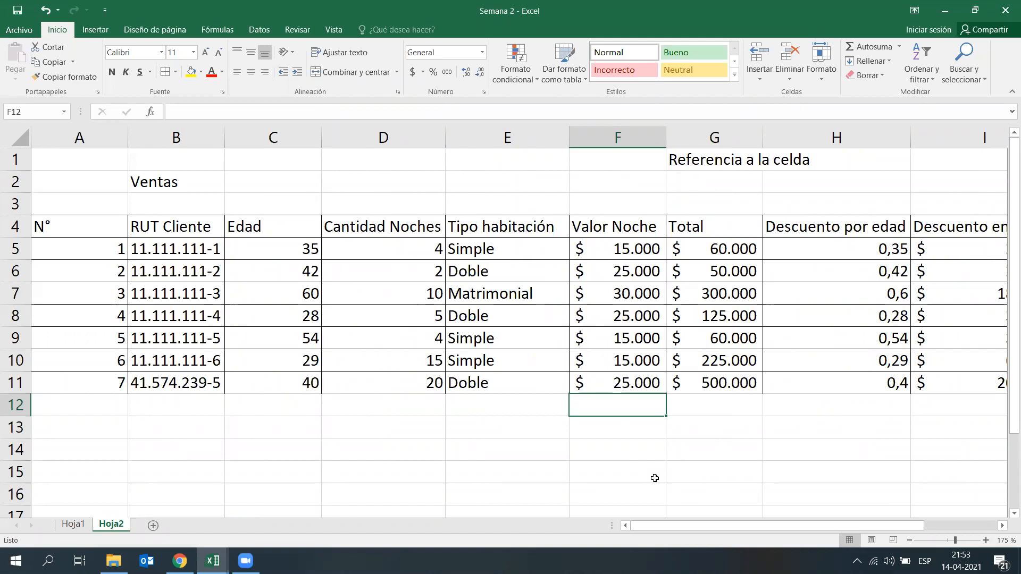
scroll(499, 433, "down", 5)
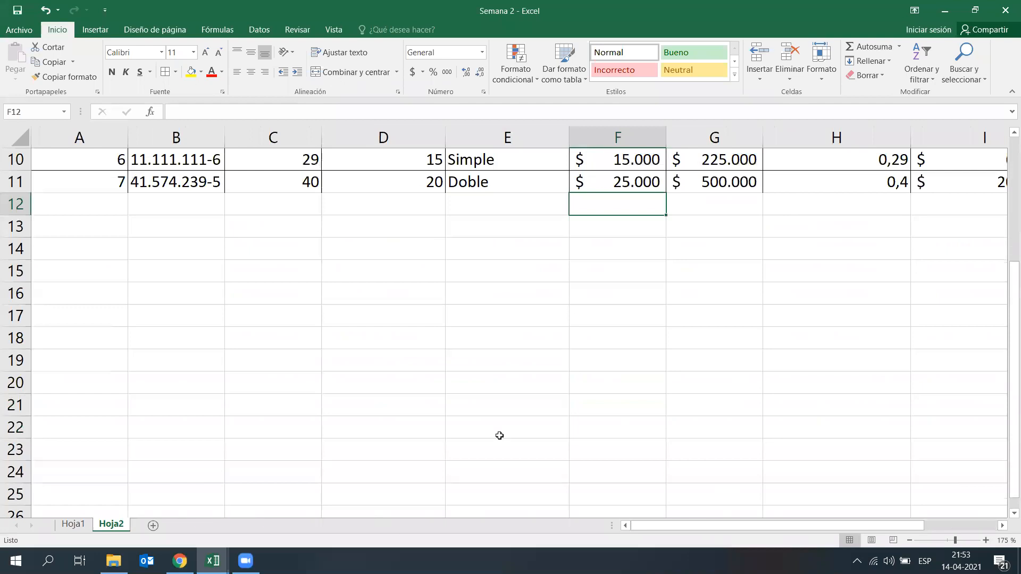
left_click(182, 204)
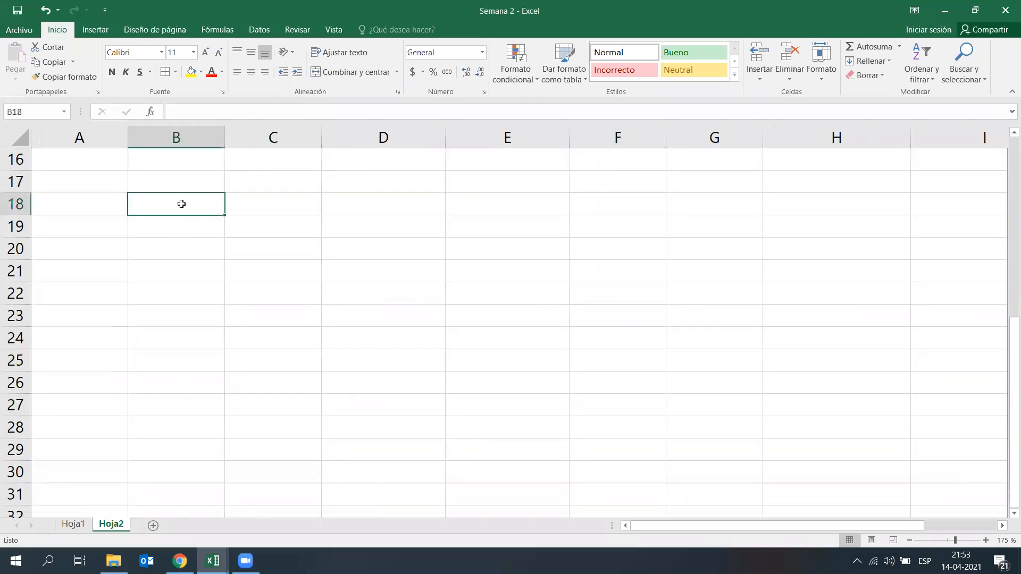
type("Funcion SI")
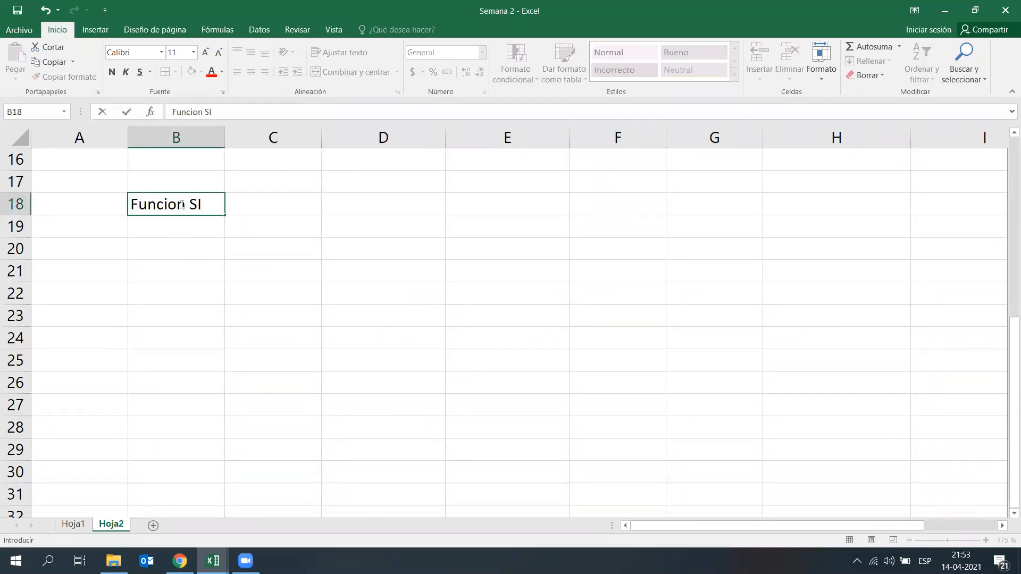
key("BackSpace")
type("i")
key("Return")
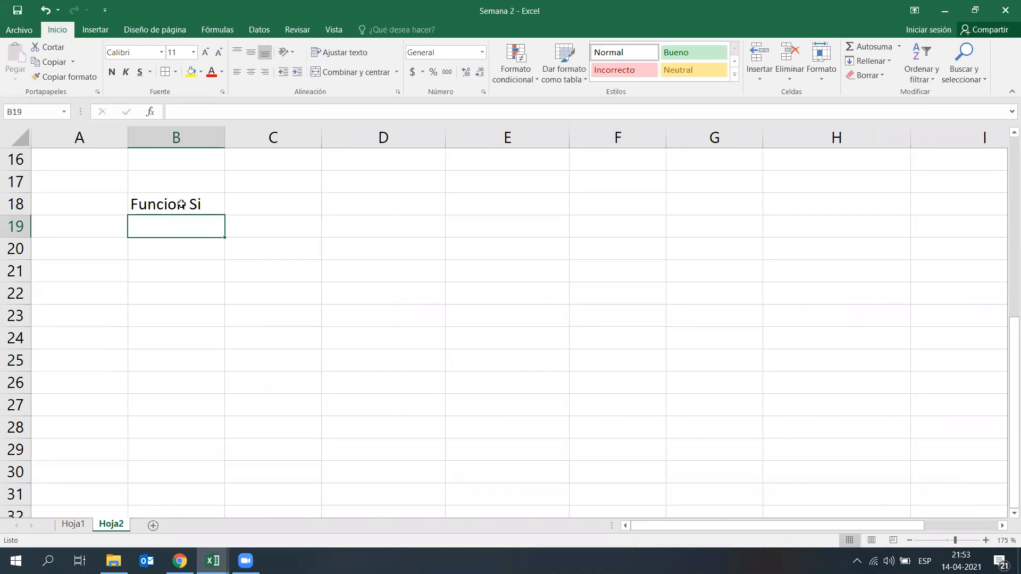
Step: Enter the heading "Funciona con Operadores Logicos" in E17
left_click_drag(549, 202, 540, 186)
left_click(542, 224)
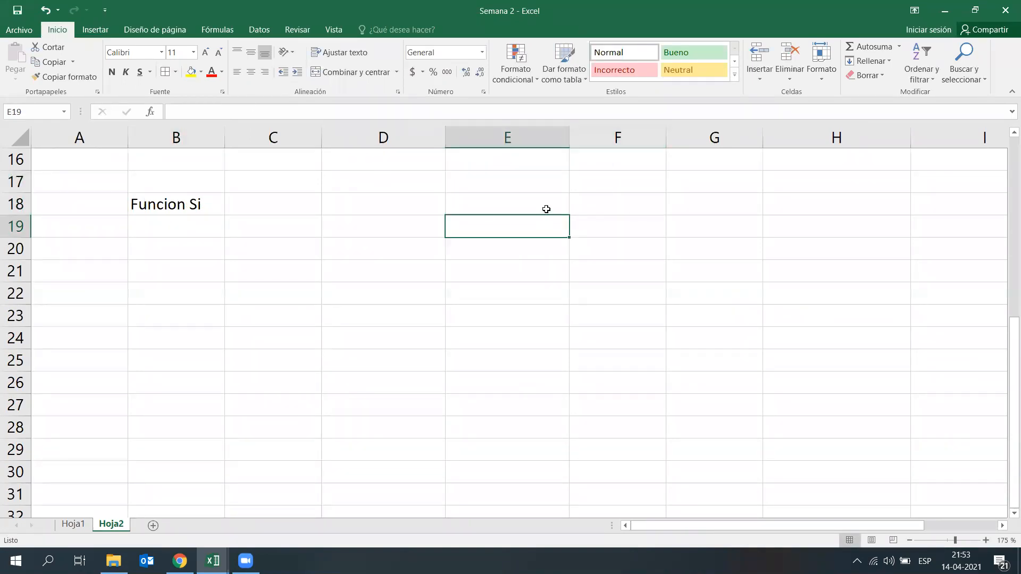
left_click(540, 180)
type("Fi")
key("BackSpace")
type("unciona con")
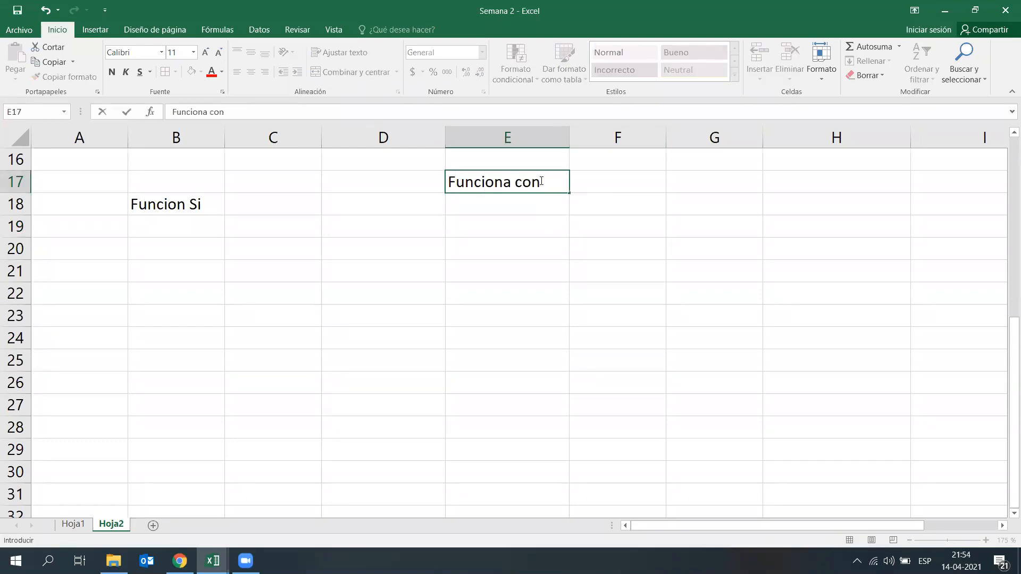
type(" Operador")
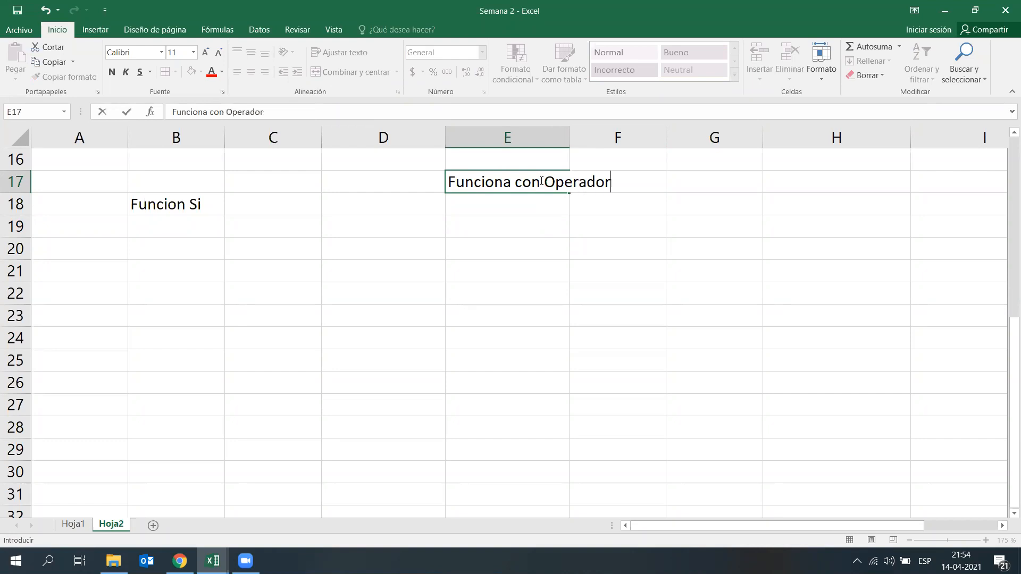
type("es Logicos")
key("Return")
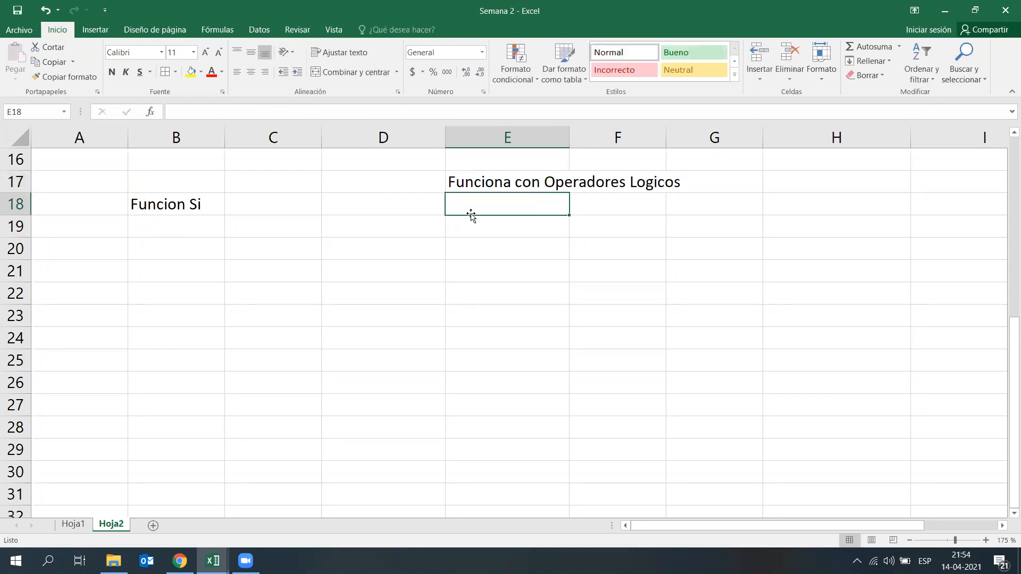
Step: List the operator > in E18 with its description "Mayor Que" in F18
left_click(543, 307)
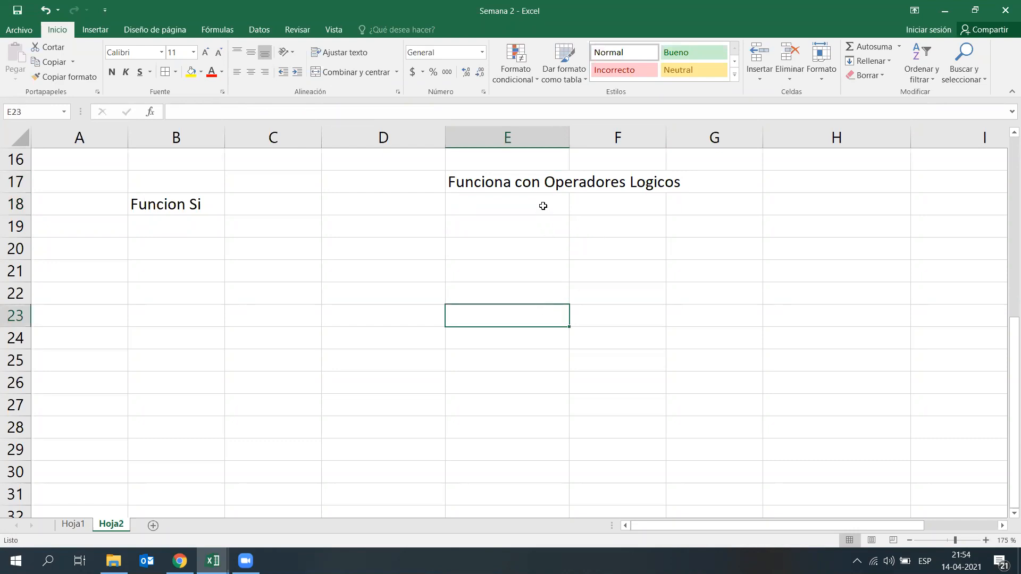
left_click(556, 204)
type(">")
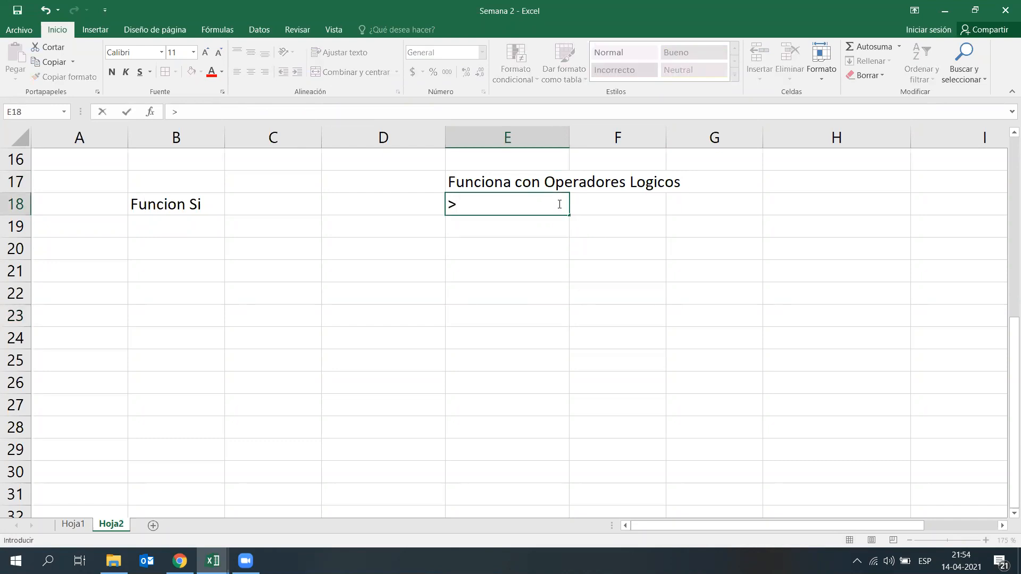
key("Return")
key("Right")
key("Up")
type("May")
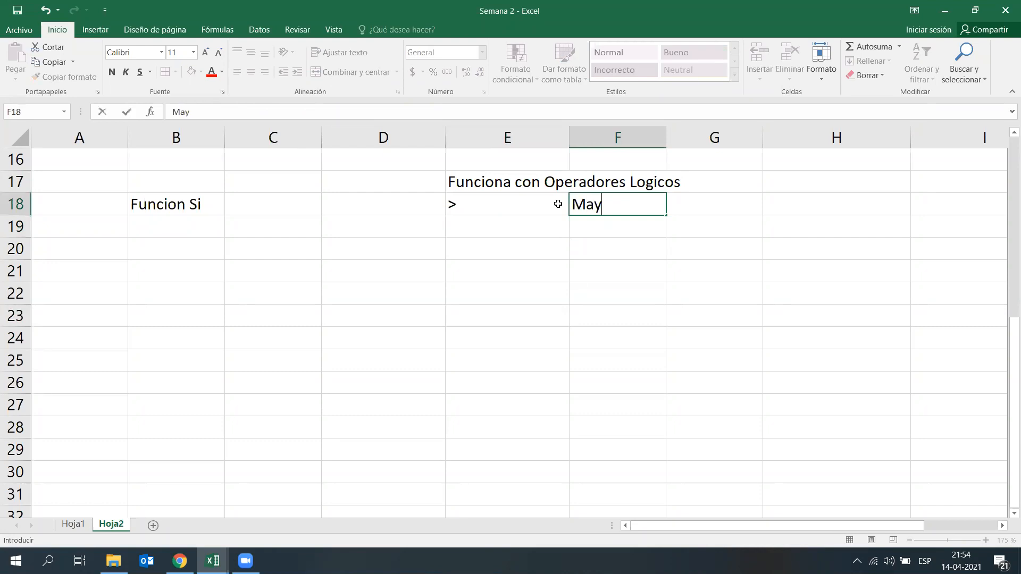
type("or Que")
key("Return")
Step: List the operator < in E19 with its description "Menor que" in F19
key("Left")
key("super")
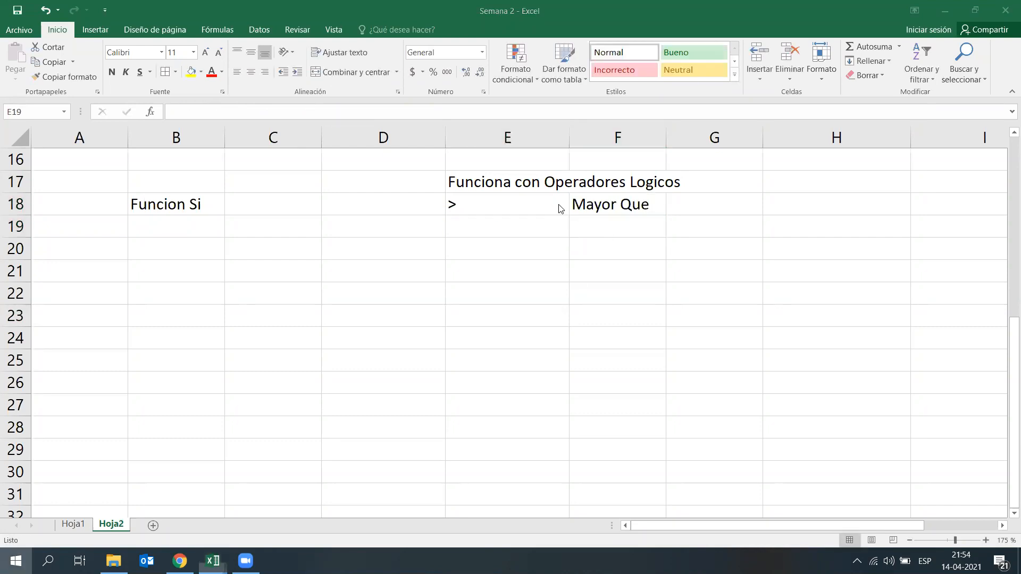
key("super")
key("Right")
key("Left")
type("<")
key("Right")
type("Menor que")
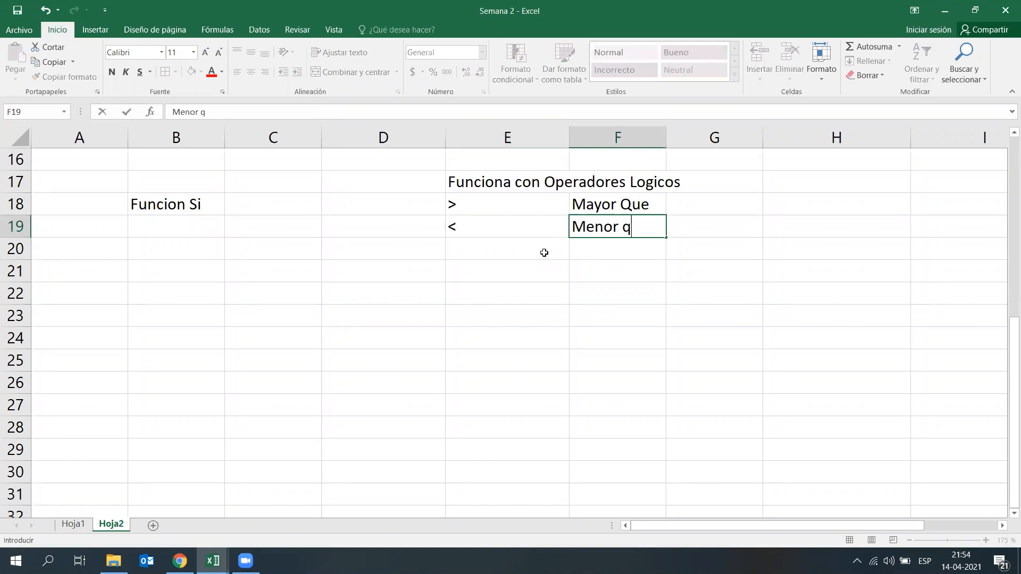
key("Return")
Step: List the operator >= in E20 with its description "Mayor o igual" in F20
key("Left")
type(">=")
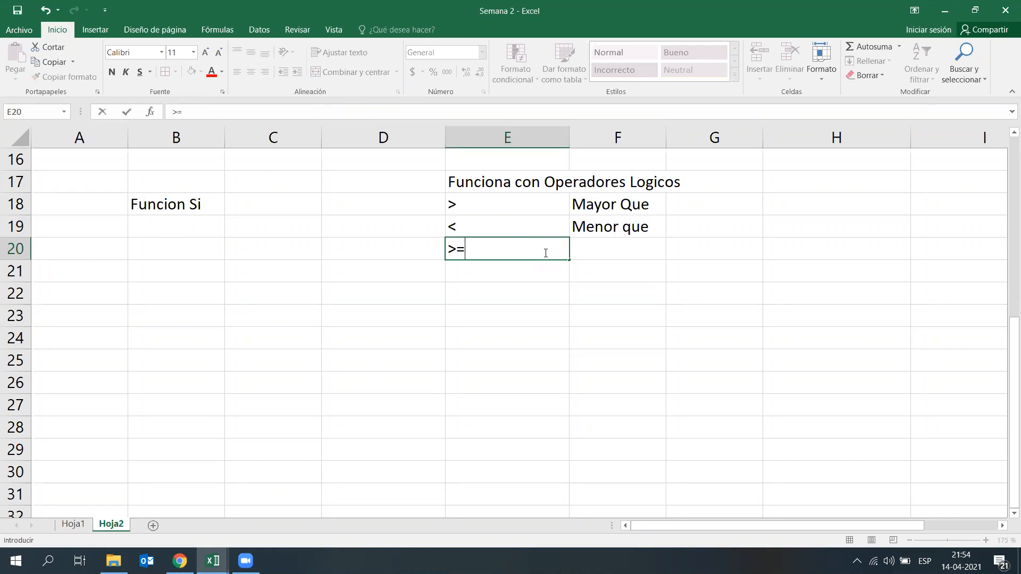
key("Right")
type("Mayor o igual")
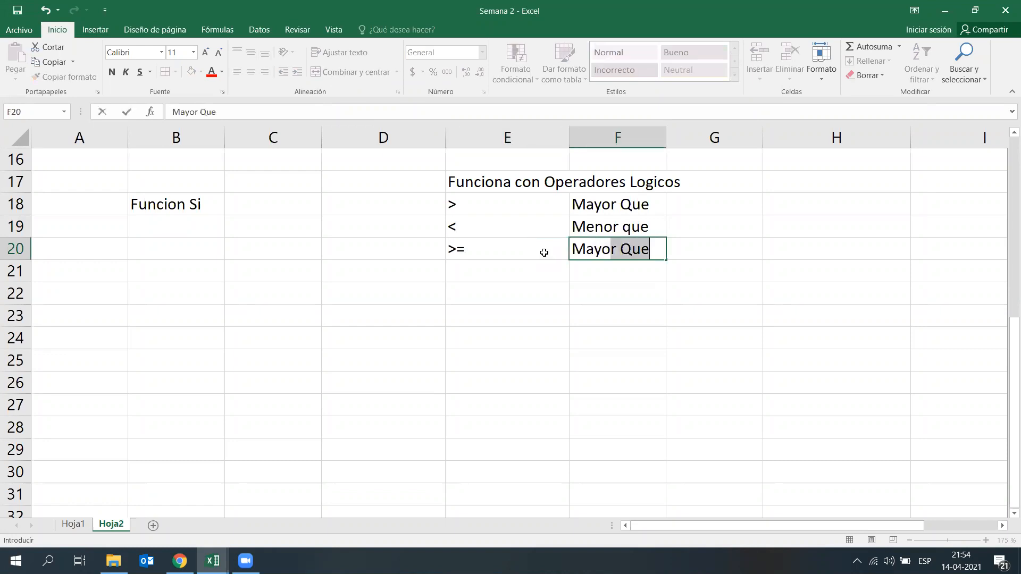
key("Return")
Step: List the operator <= in E21 with its description "Menor o igual" in F21
key("Left")
type("<=")
key("Right")
type("M")
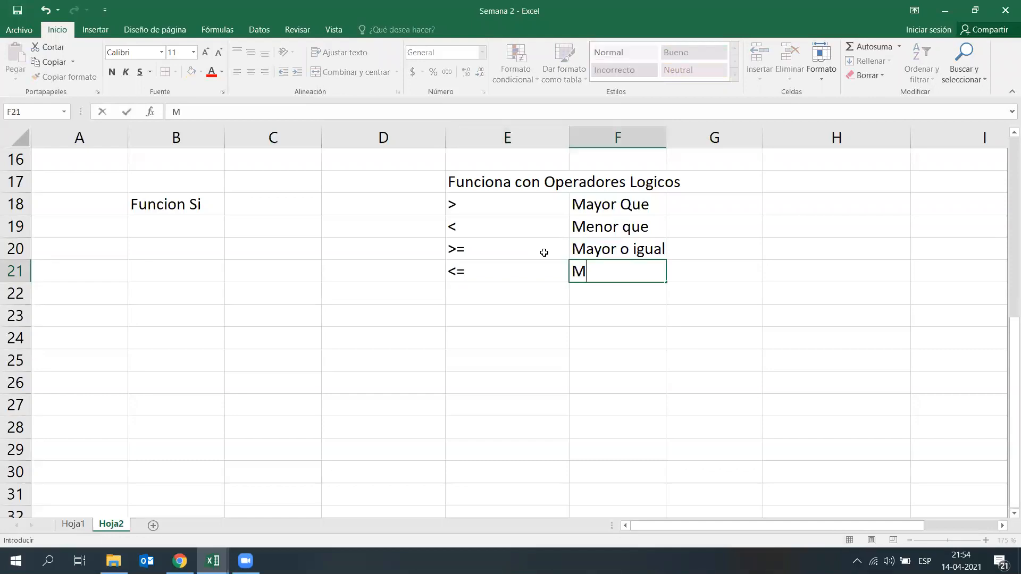
type("enor o igual")
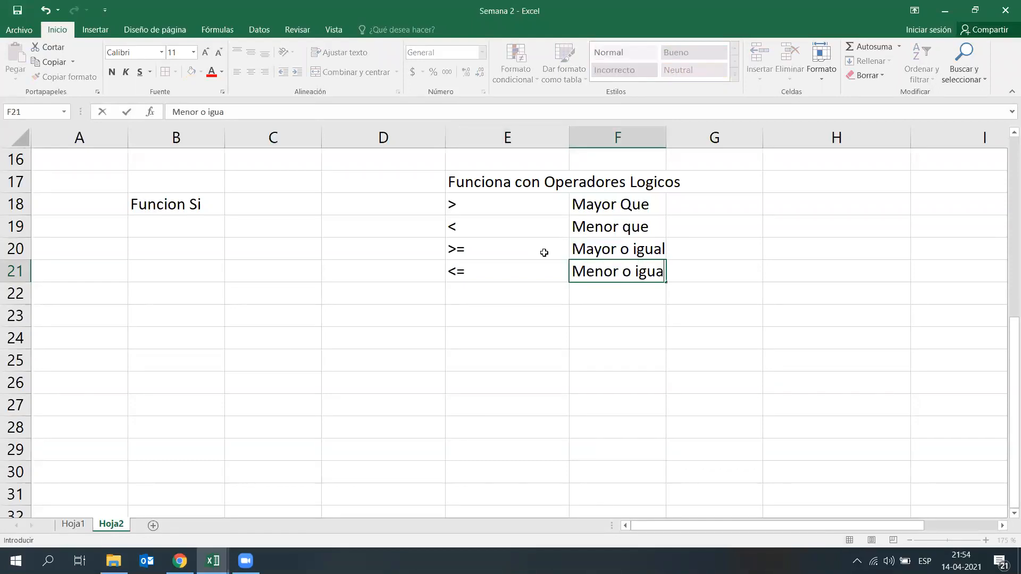
key("Return")
Step: List the operator <> in E22 with its description "Distinto" in F22
key("Left")
type("<>")
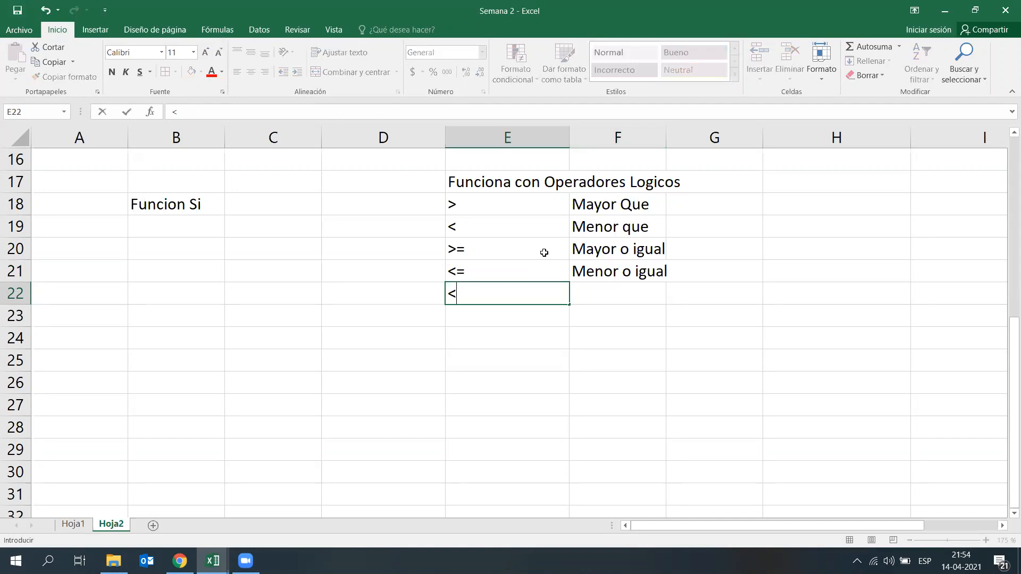
key("Right")
type("Distinto")
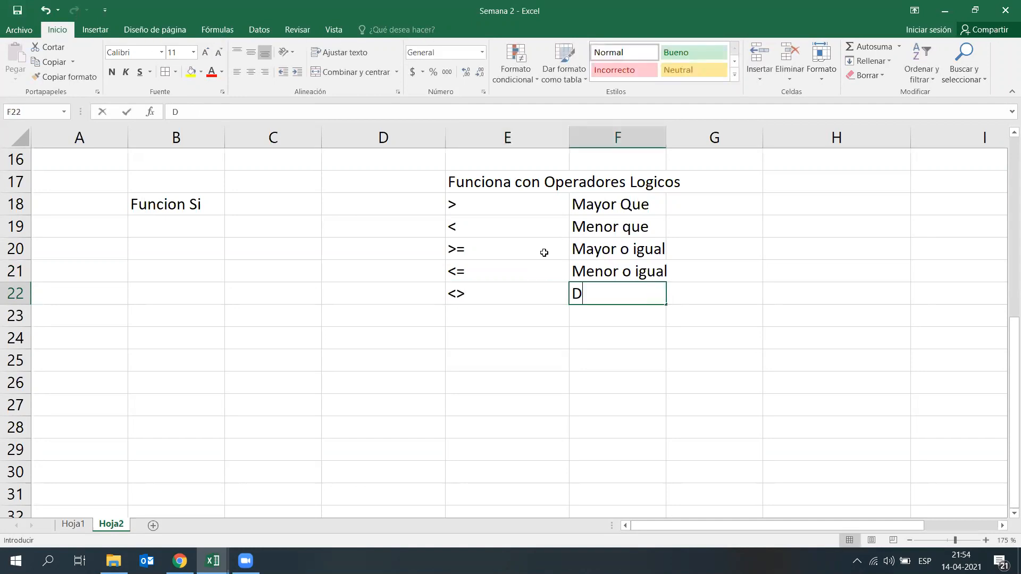
key("Return")
Step: List the operator = as literal text in E23 with its description "Igual" in F23
key("Left")
type("=")
key("Right")
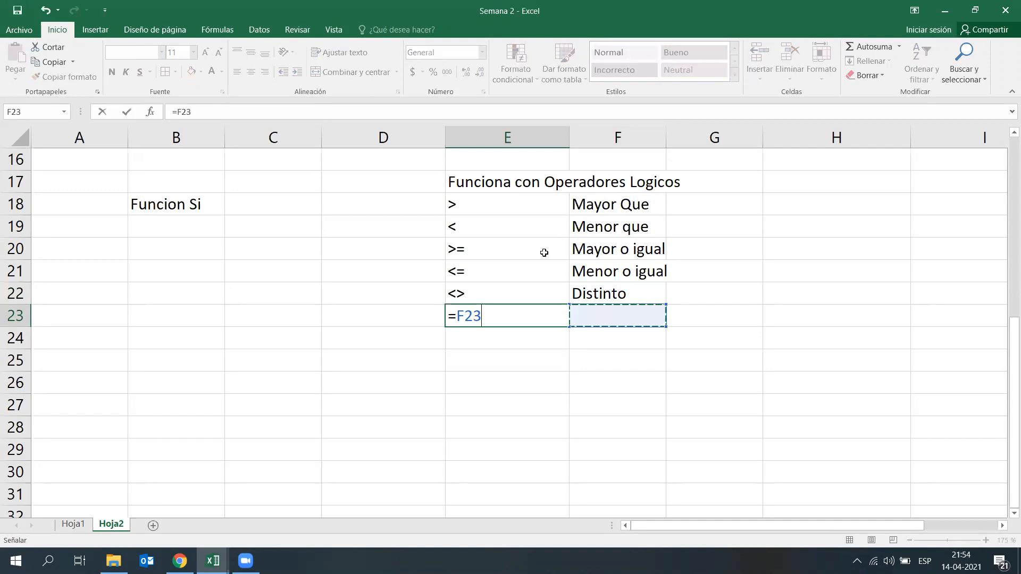
key("BackSpace")
key("BackSpace")
key("BackSpace")
key("BackSpace")
type("'")
type("=")
key("Return")
key("Up")
key("Right")
type("Igu")
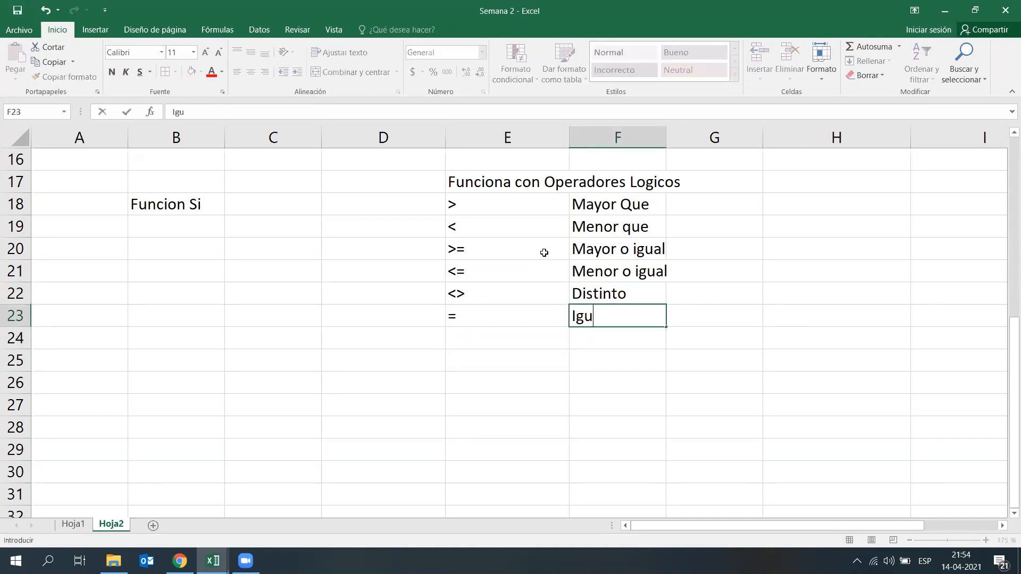
type("al")
key("Return")
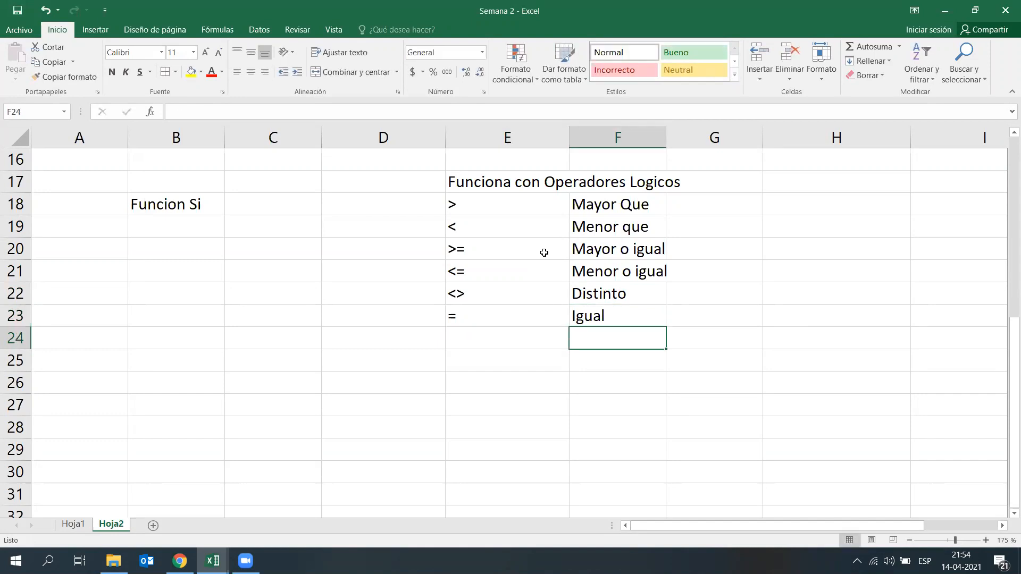
Step: Enter the comparison formula =10>8 in E25, below the operator list
key("Left")
key("Left")
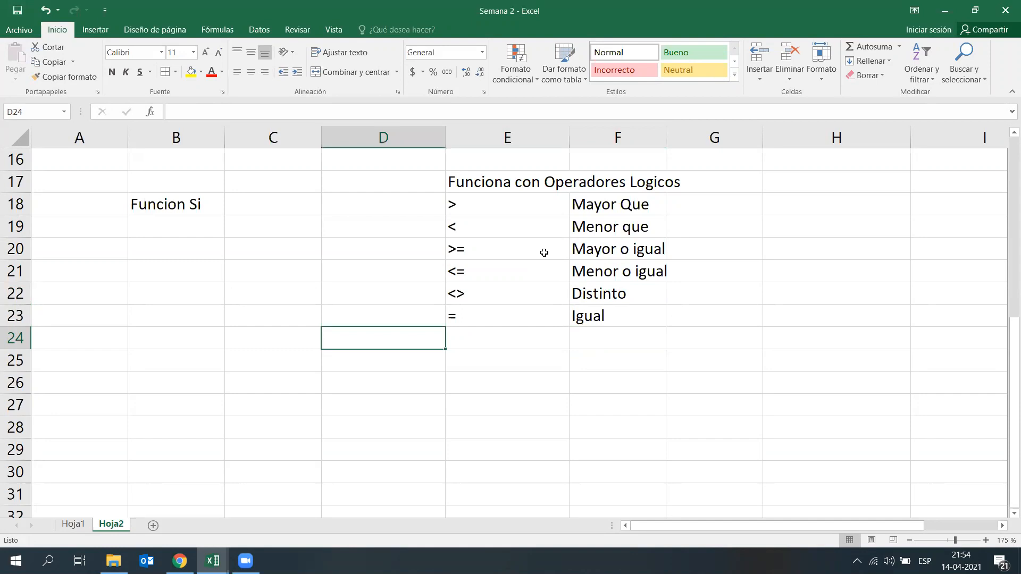
left_click(480, 365)
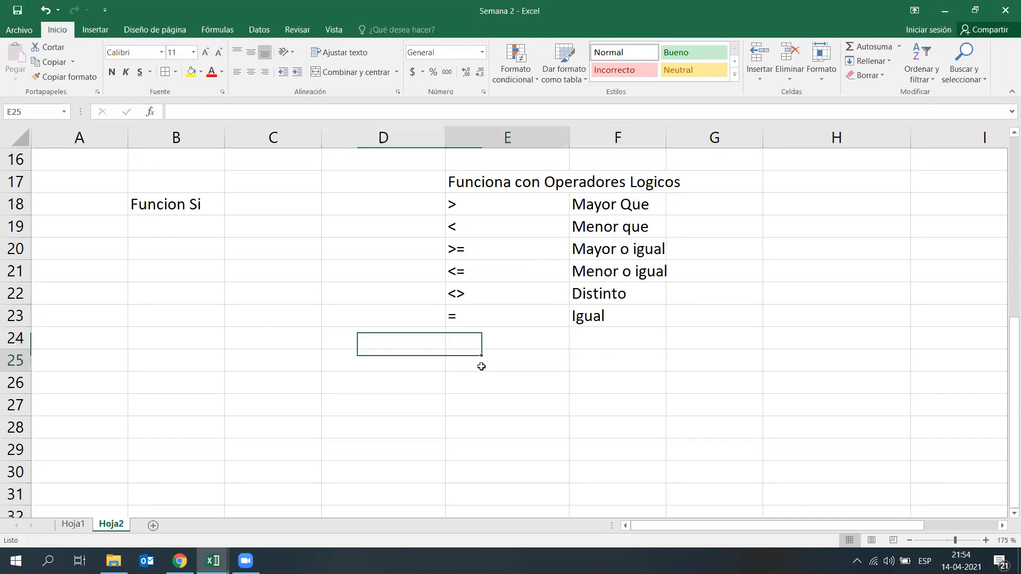
type("=")
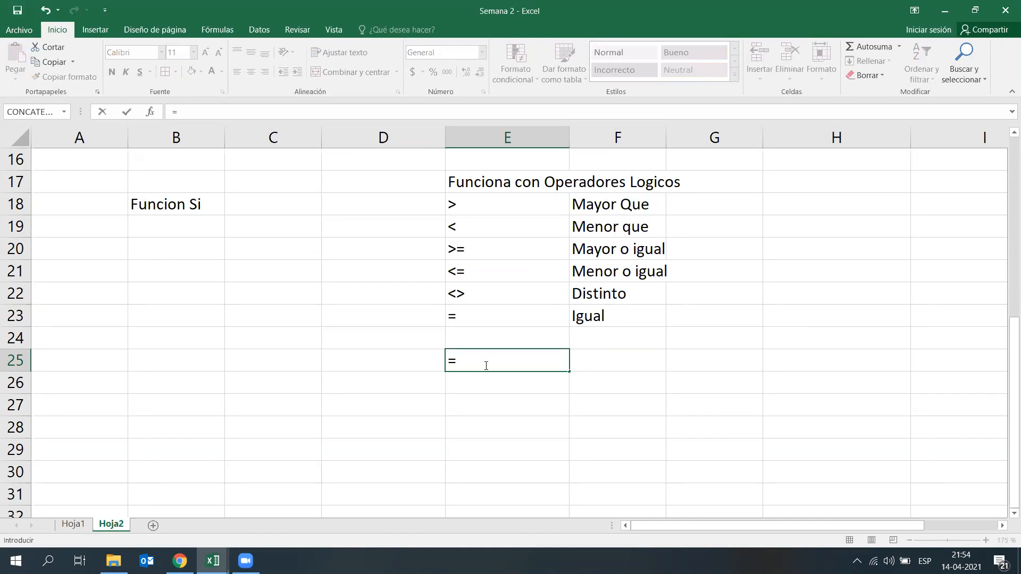
type("10<")
key("BackSpace")
type(">")
type("8")
key("Return")
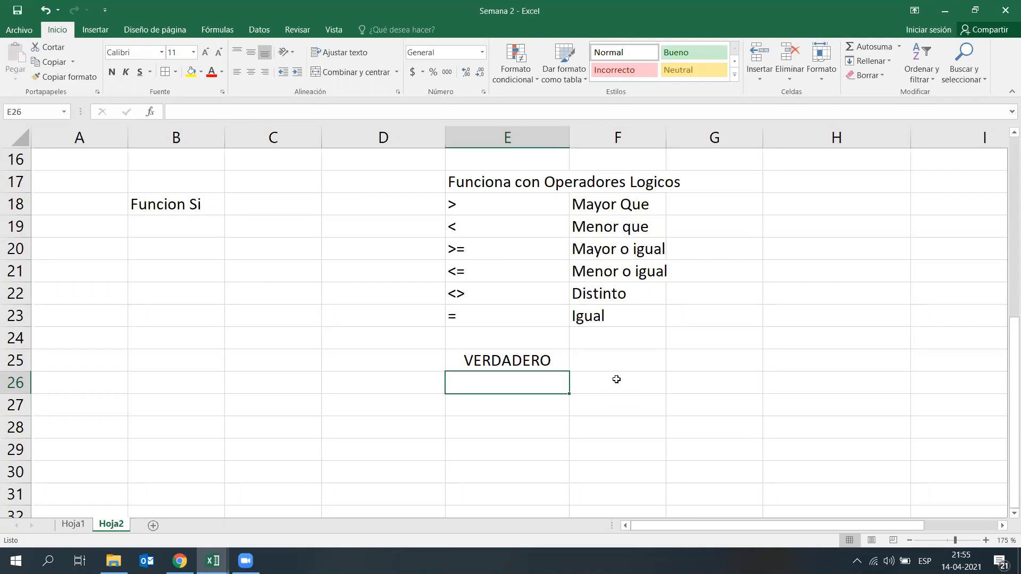
Step: Enter the comparison formula =5>=5 in E26
type("=5")
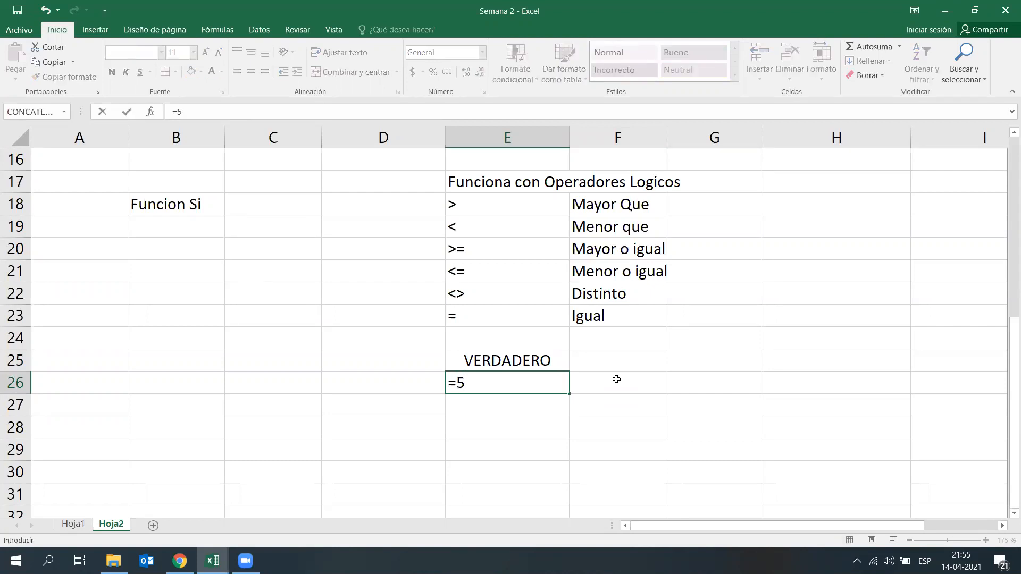
type(">=5")
key("Return")
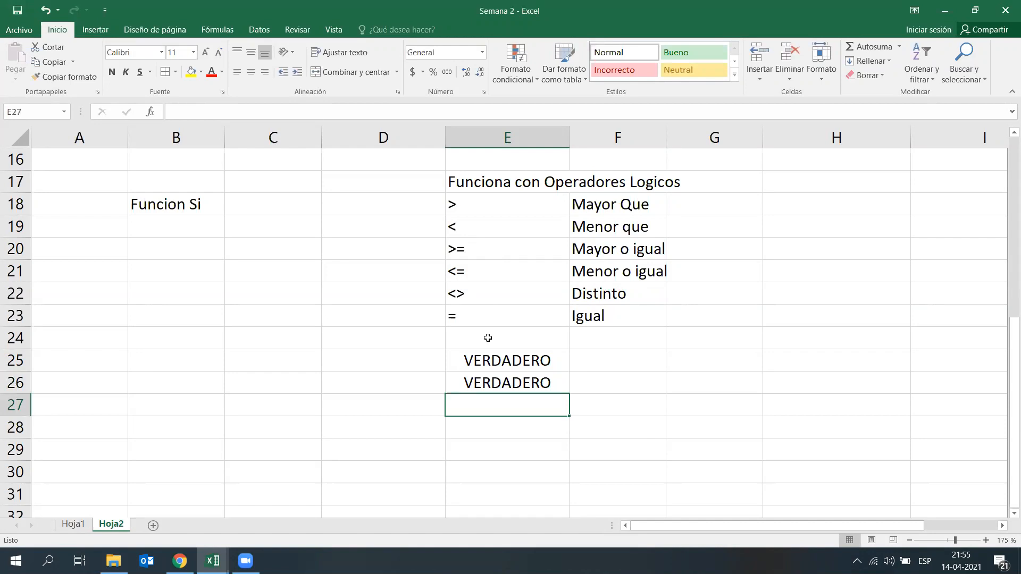
Step: Enter the text comparison formula ="Hola"<>"Hola" in E27
type("=\"")
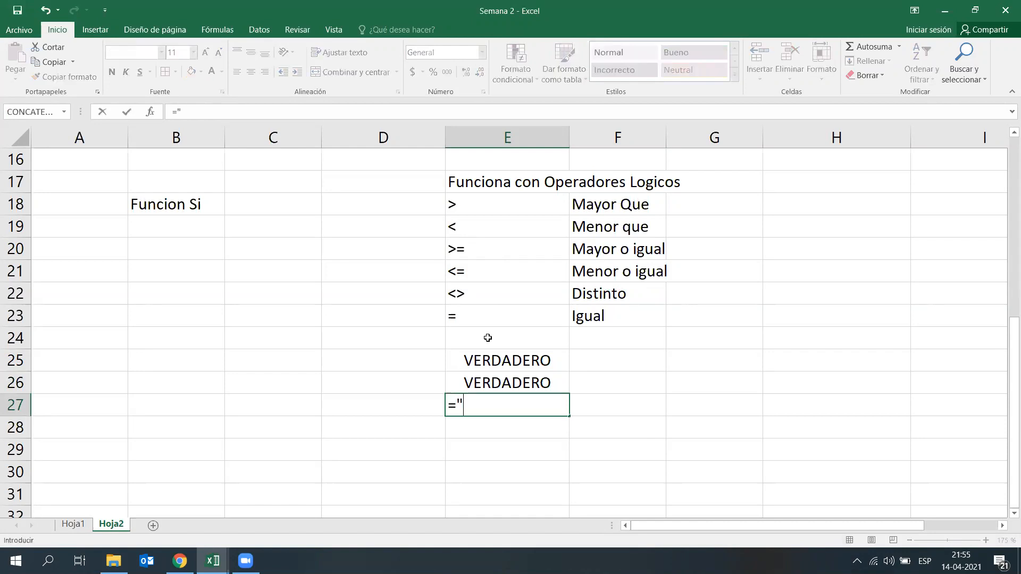
type("Hola\"<>")
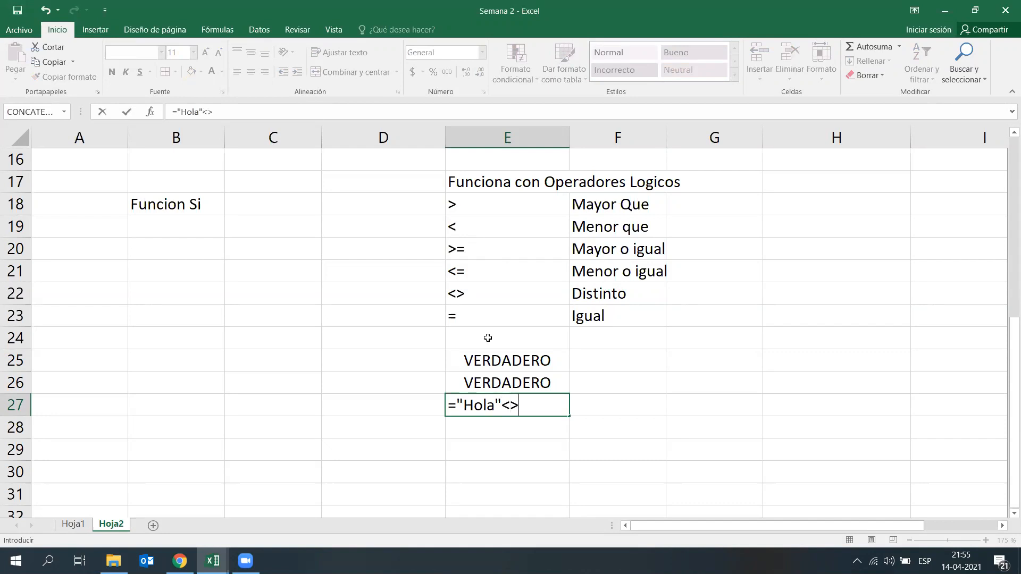
type("\"Hola\"")
key("Return")
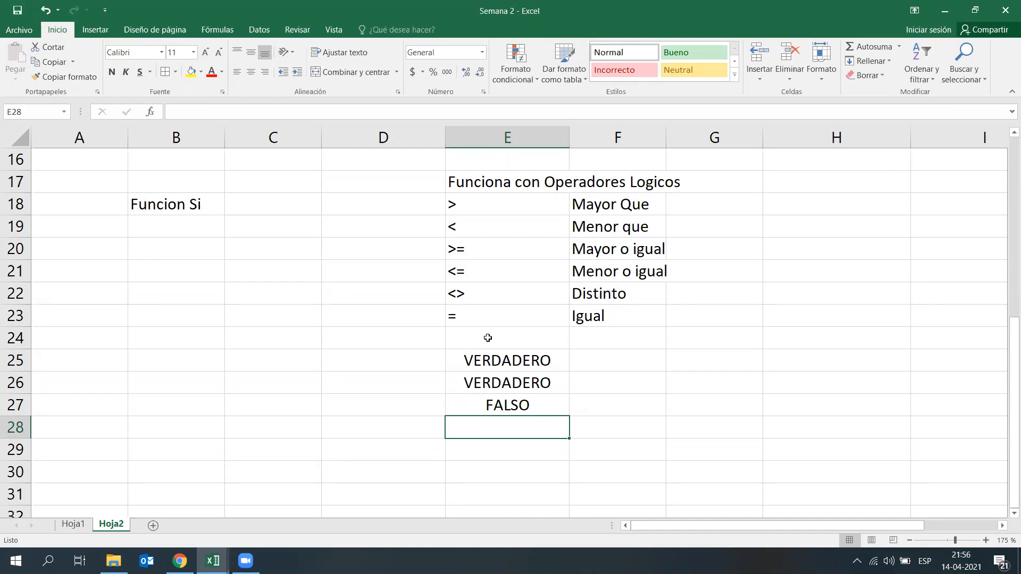
Step: Enter the text comparison formula ="Hola"="Hola" in E28
type("=\"Hola\"")
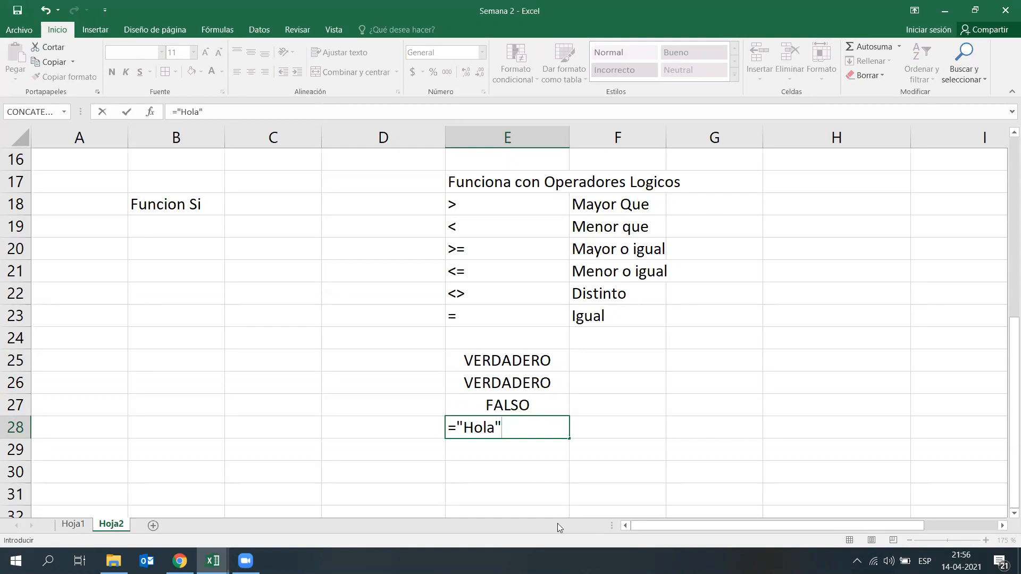
type("=\"Hola\"")
key("Return")
Step: Review the text comparison formulas in E27 and E28, comparing the distinct (<>) and equal (=) operators
key("Up")
key("Up")
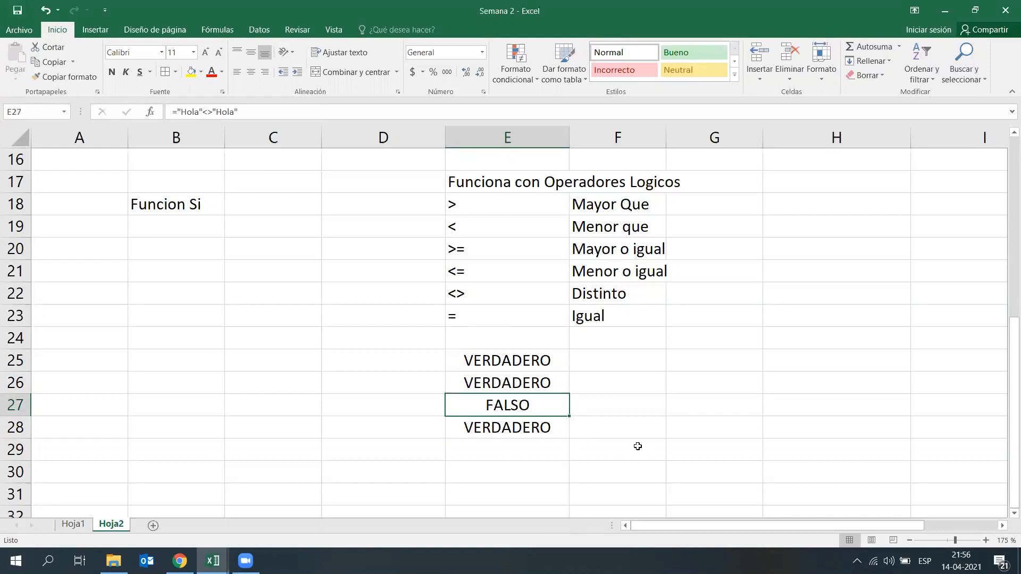
key("F2")
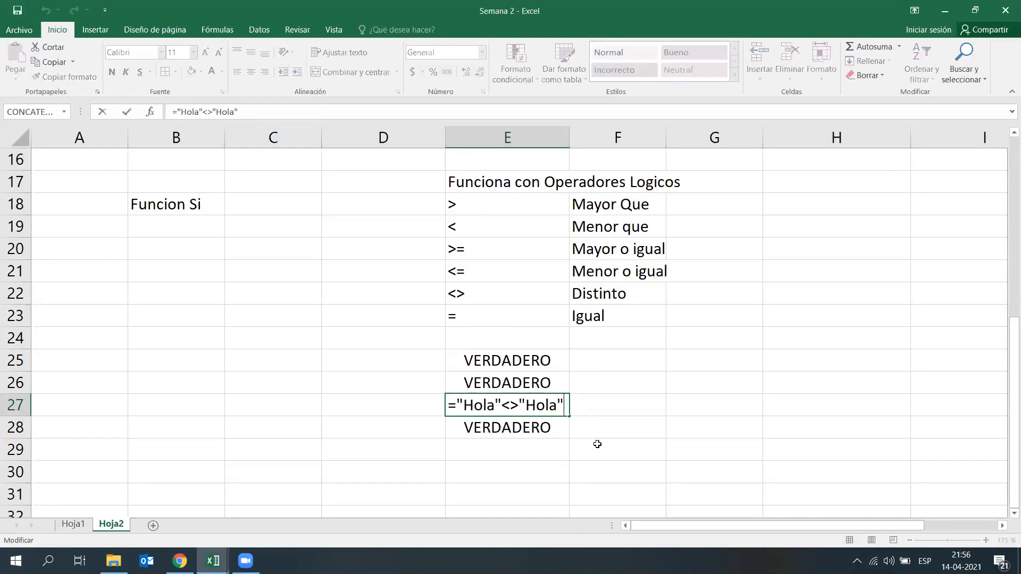
key("ctrl+Return")
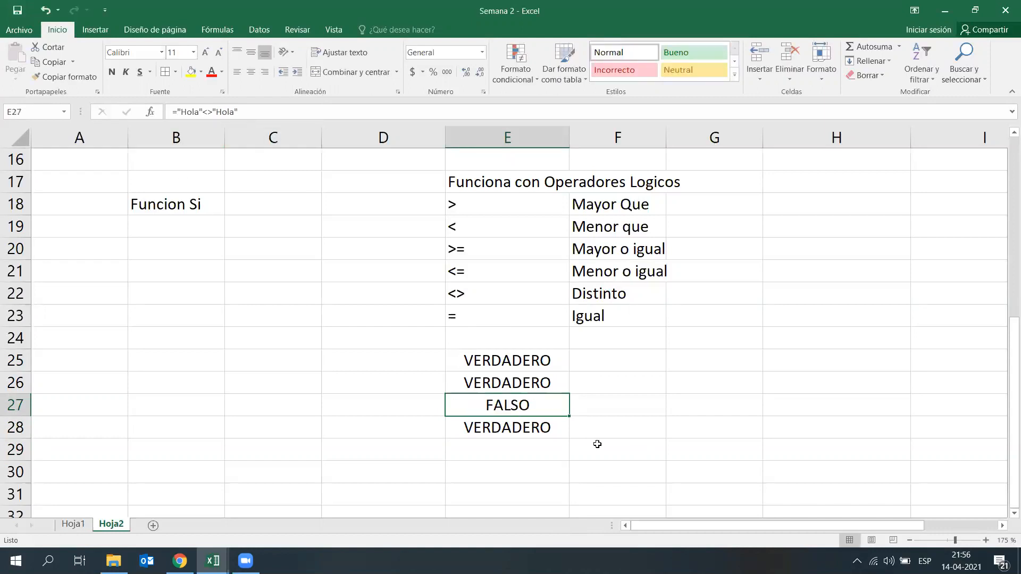
key("Down")
key("F2")
key("ctrl+Return")
key("Up")
key("Down")
key("Up")
key("Down")
key("Up")
Step: Add the header Servicio de Comida in K4, beside Total a Pagar, and fit the column width to it
scroll(680, 441, "up", 4)
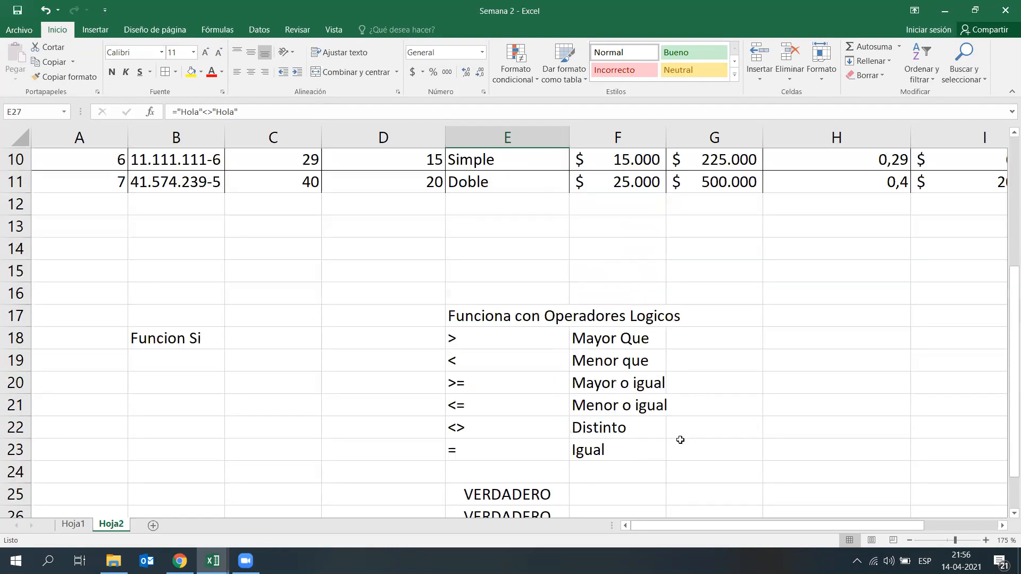
scroll(719, 501, "up", 1)
left_click_drag(723, 524, 895, 531)
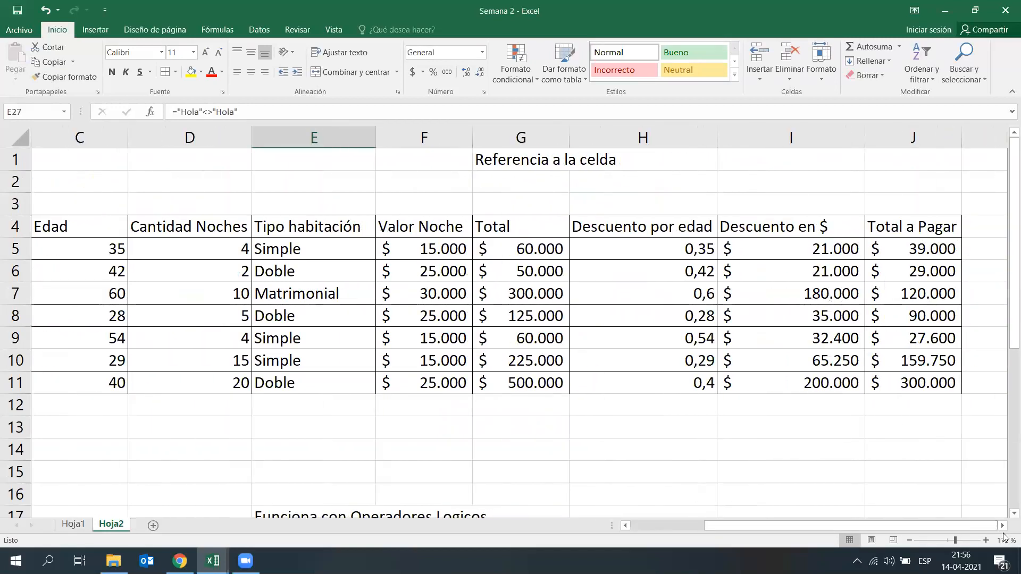
left_click(1002, 526)
left_click(1002, 526)
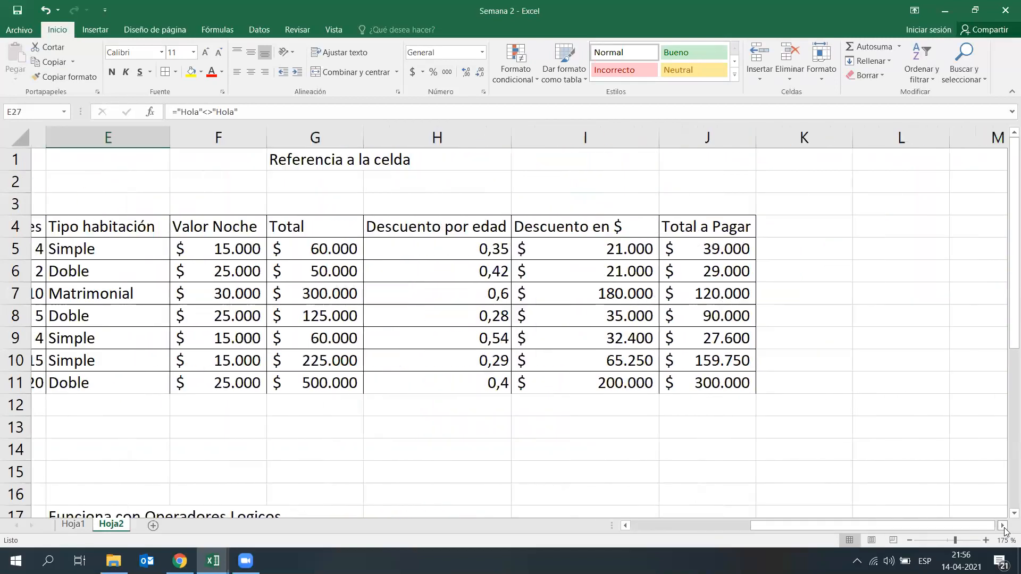
scroll(663, 230, "right", 1)
left_click(663, 230)
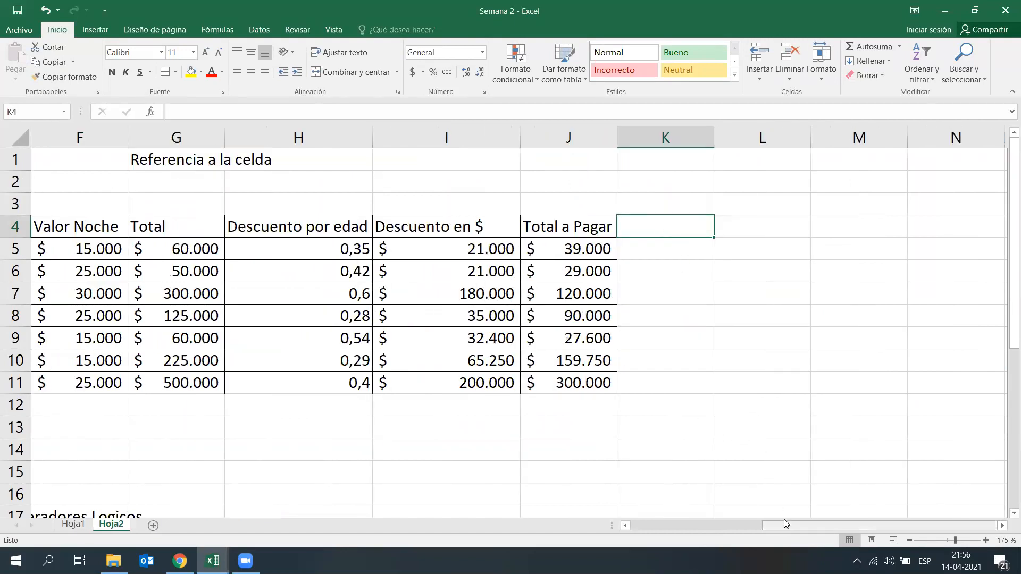
left_click_drag(816, 524, 711, 515)
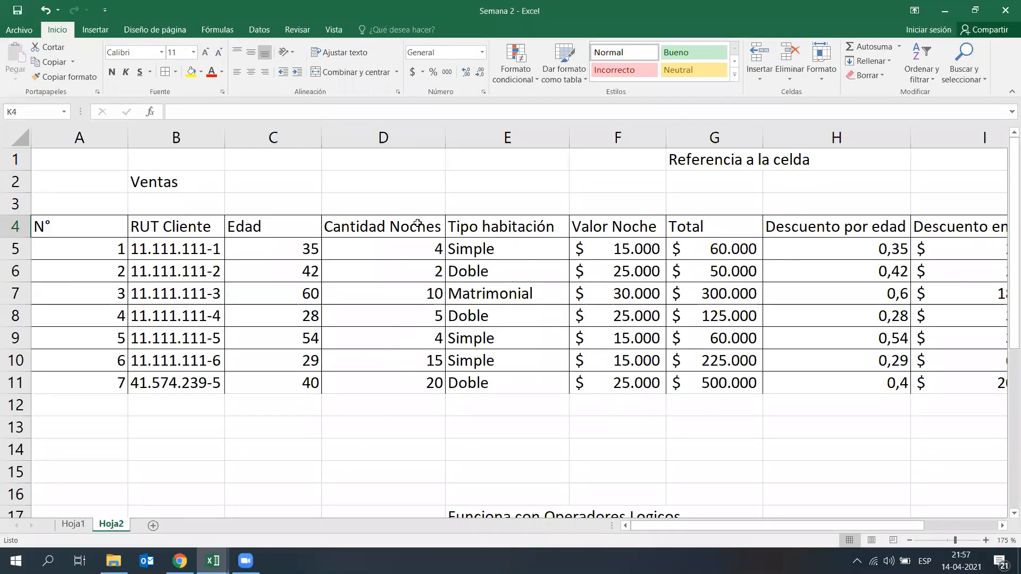
left_click(628, 314)
key("Right")
key("Right")
key("Right")
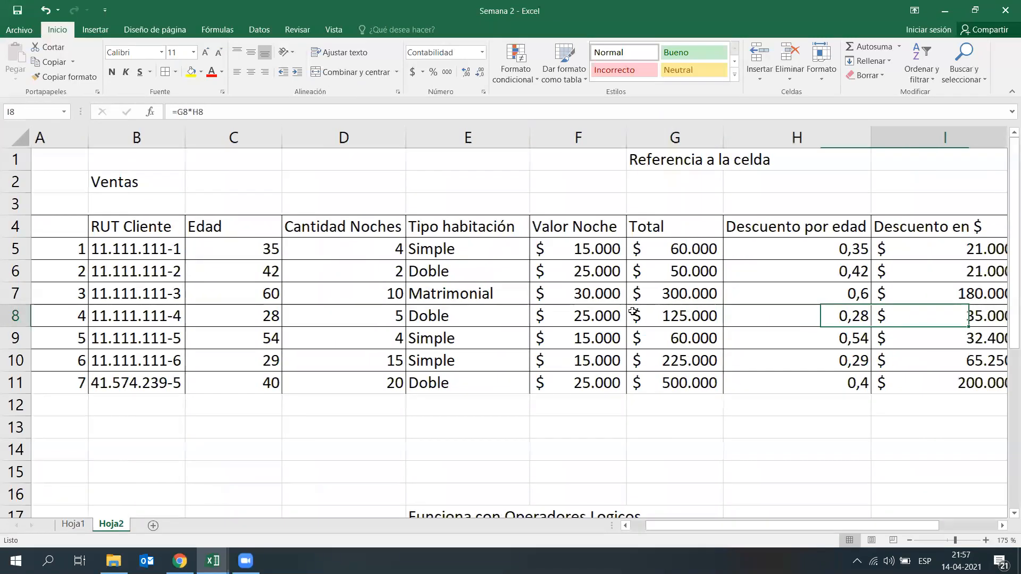
key("Right")
key("Right")
key("Up")
key("Up")
key("Up")
key("Up")
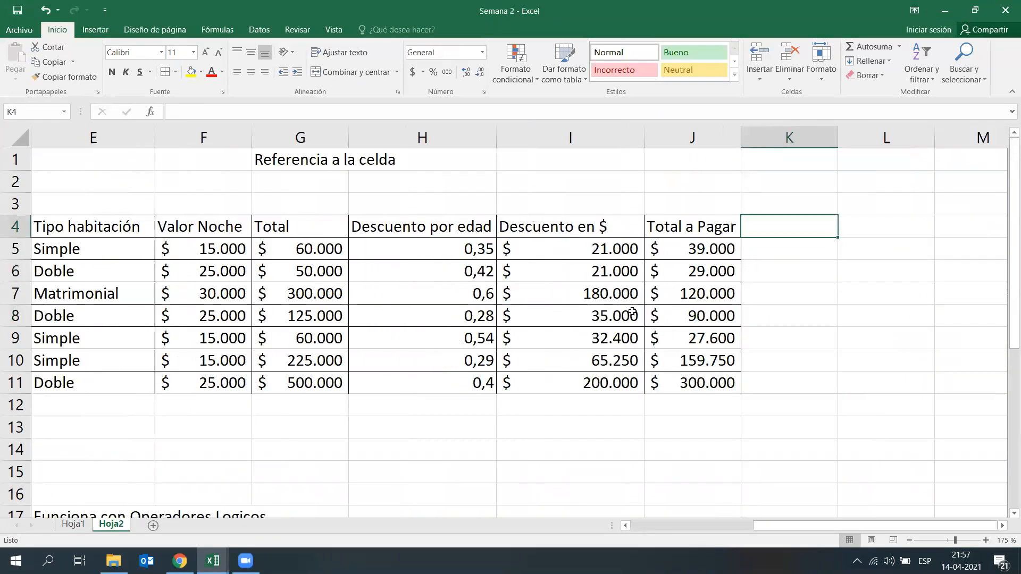
type("Servic")
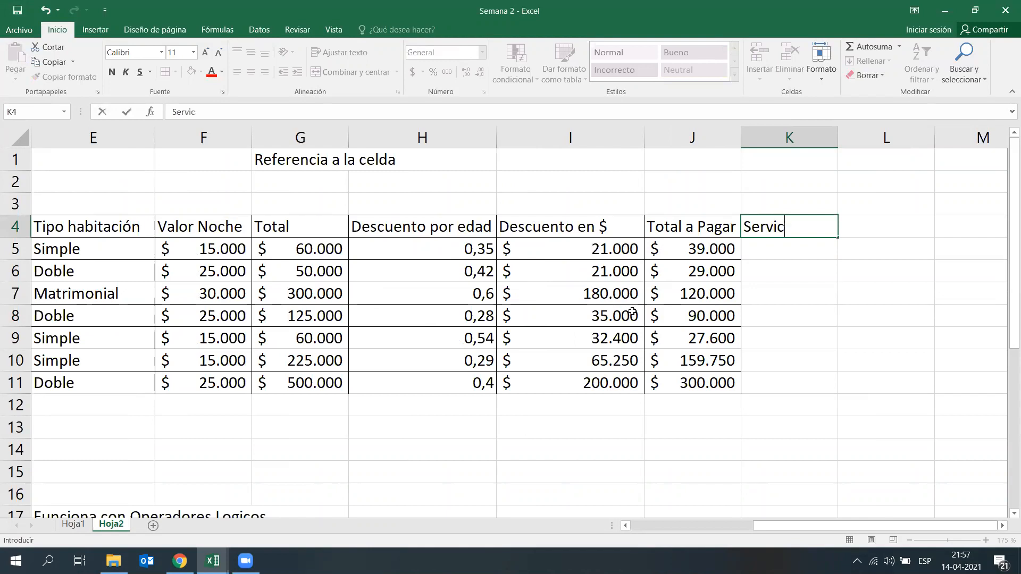
type("io de Comida")
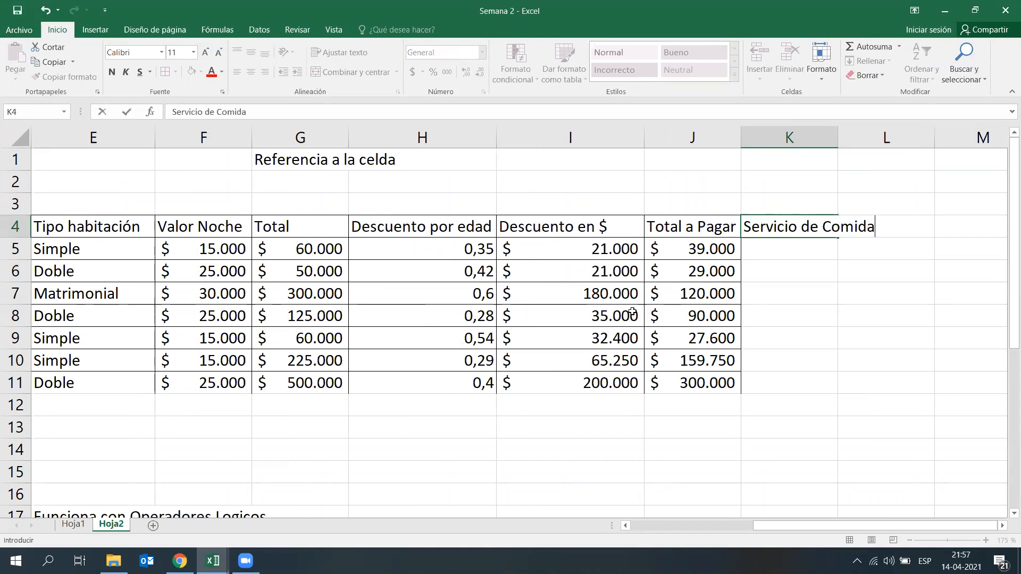
left_click(875, 343)
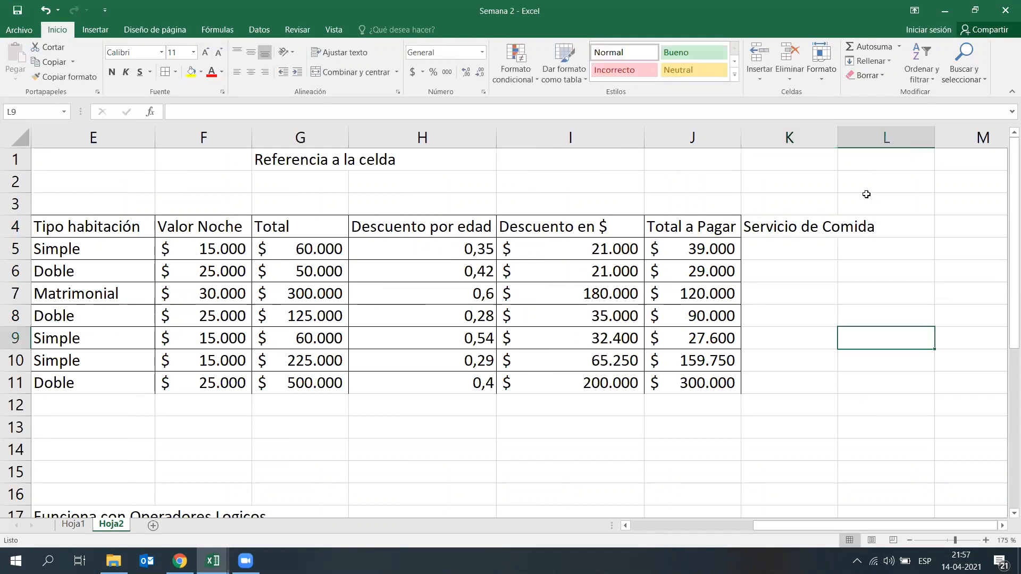
double_click(839, 137)
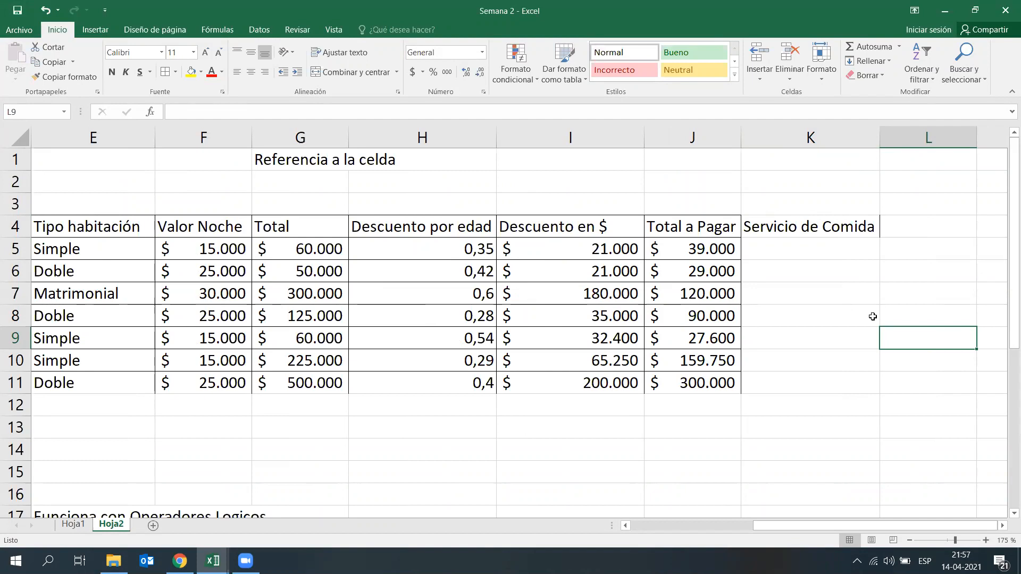
Step: Apply borders to all cells of the Servicio de Comida column, K4:K11
left_click(832, 353)
left_click_drag(814, 230, 805, 378)
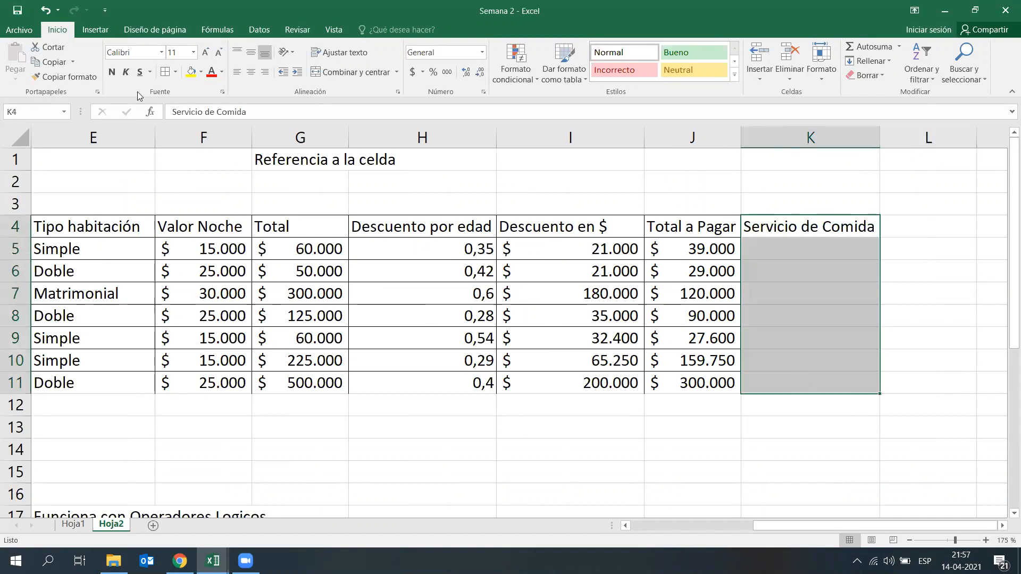
left_click(169, 73)
left_click(771, 358)
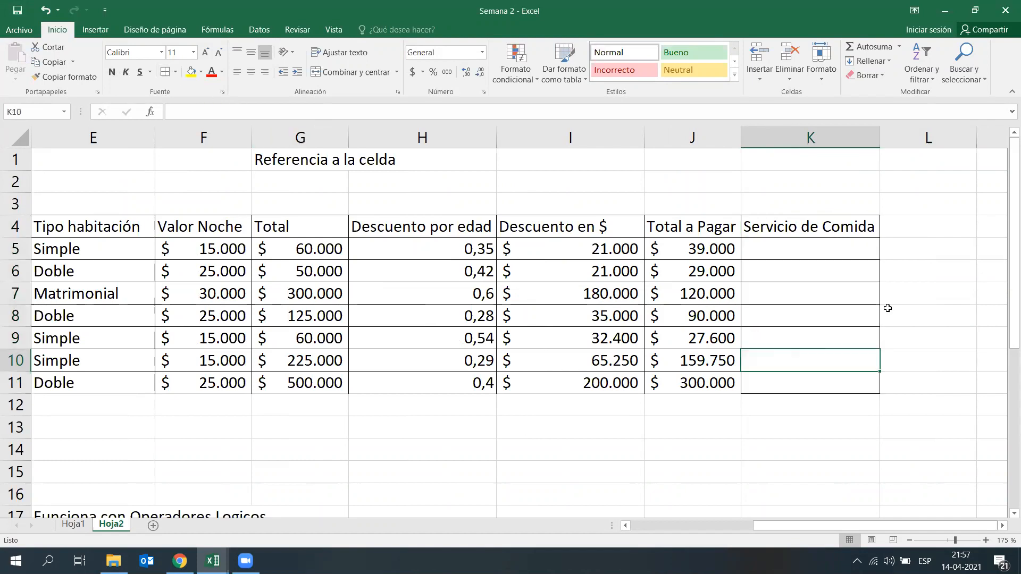
Step: Insert the logical function SI in K5, the first cell under Servicio de Comida
left_click(849, 256)
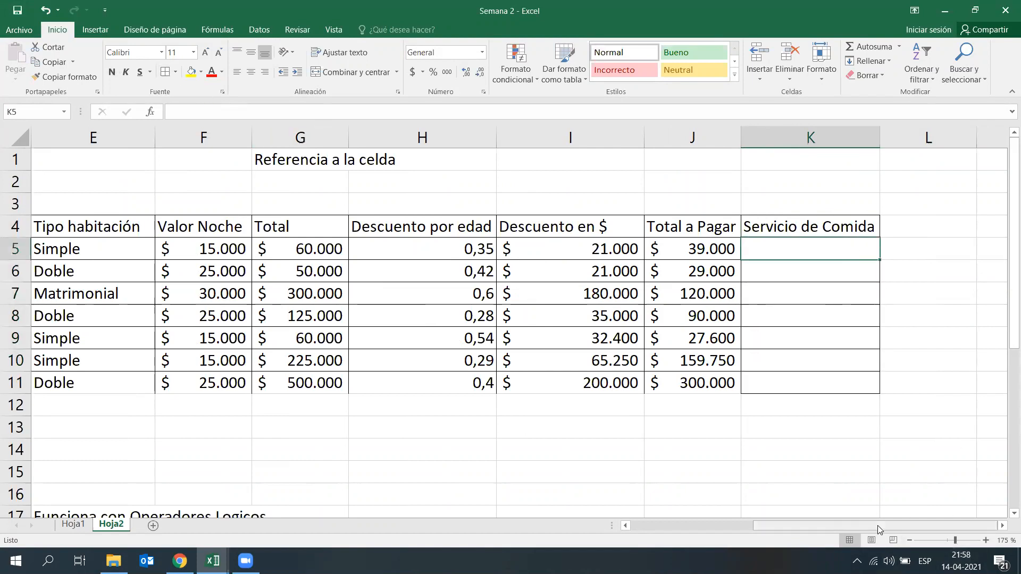
left_click_drag(877, 526, 789, 525)
left_click(314, 247)
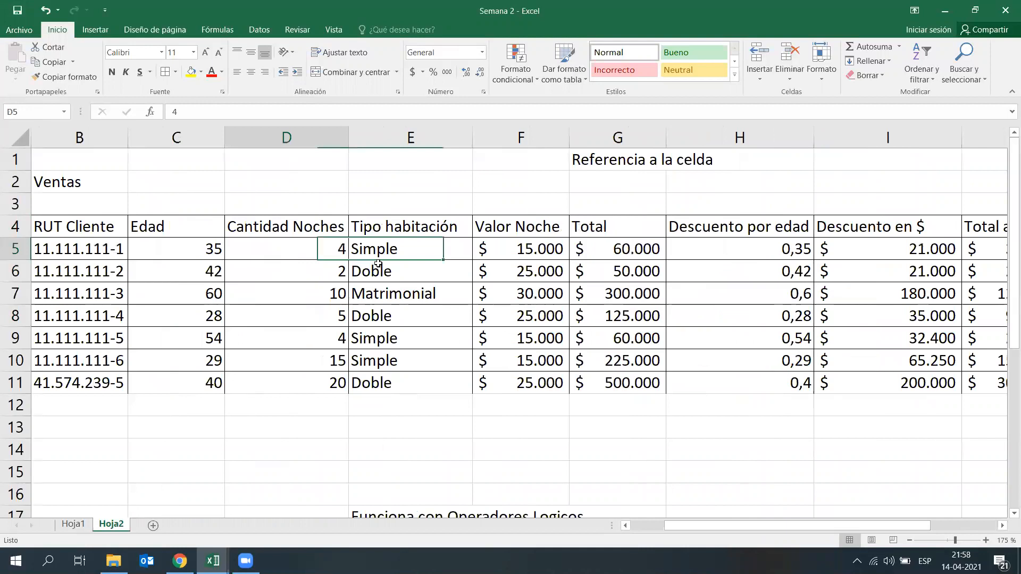
scroll(423, 256, "down", 1)
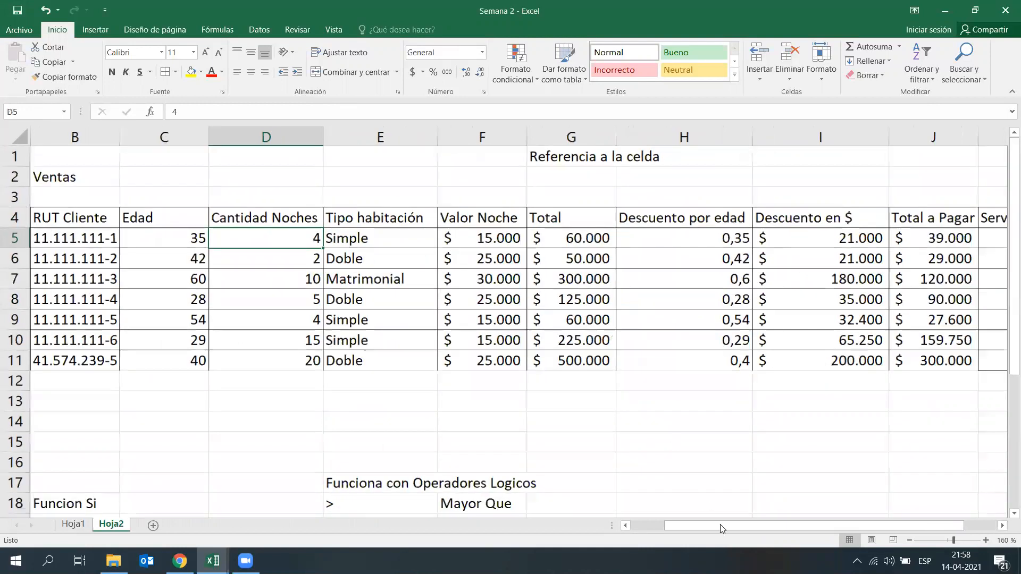
scroll(766, 526, "down", 1)
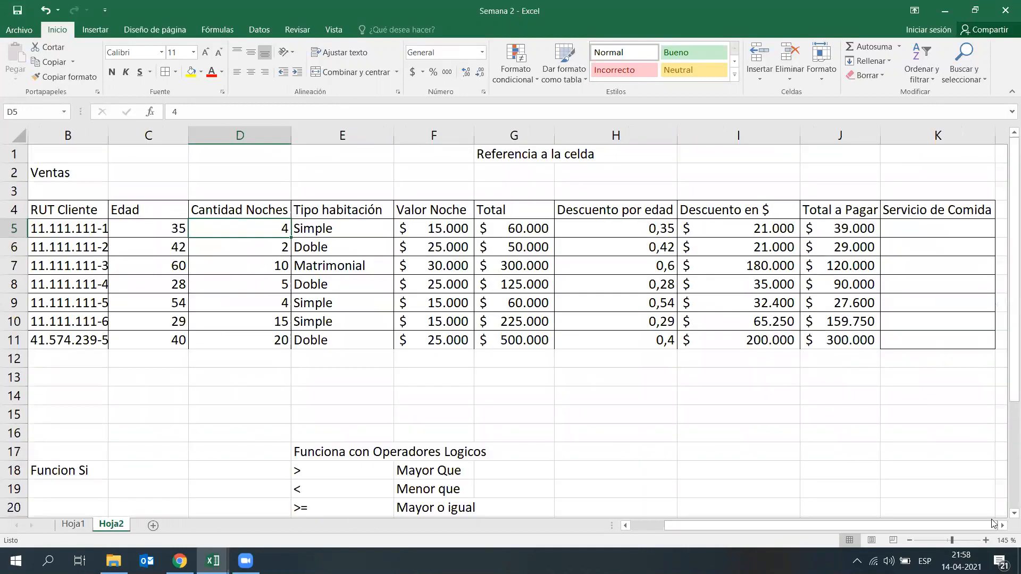
scroll(860, 454, "right", 2)
left_click(859, 449)
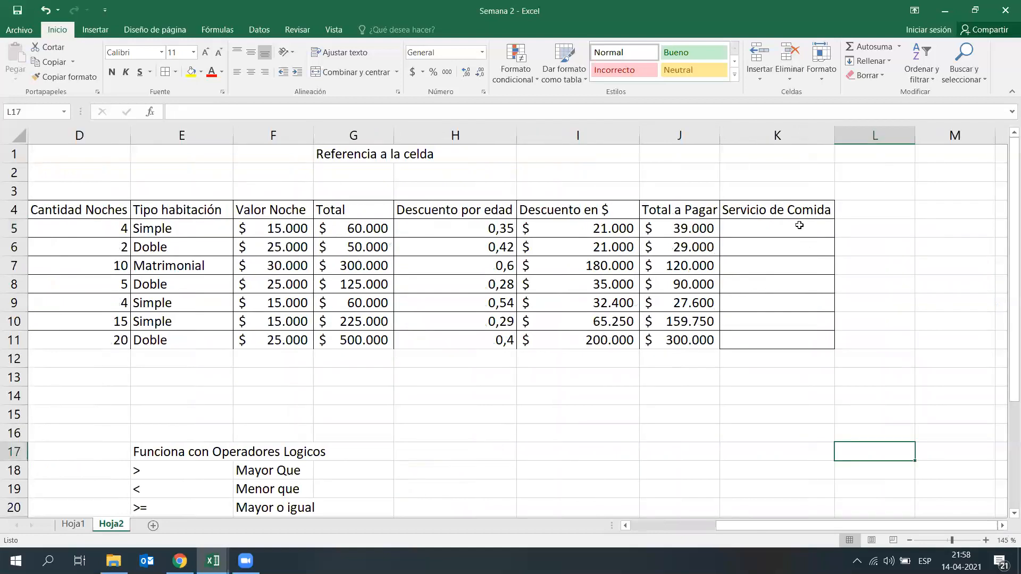
left_click(788, 227)
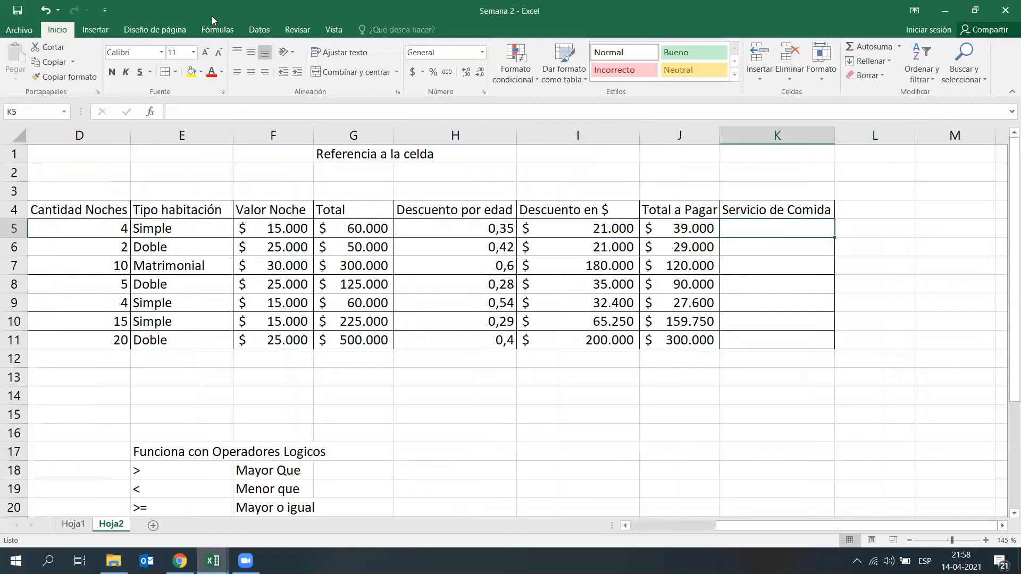
left_click(217, 29)
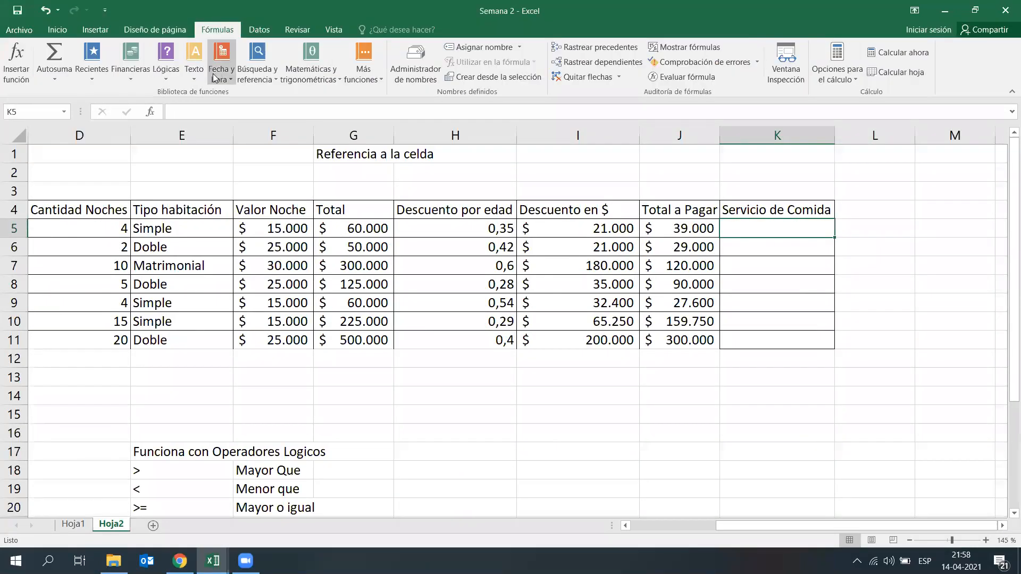
left_click(166, 74)
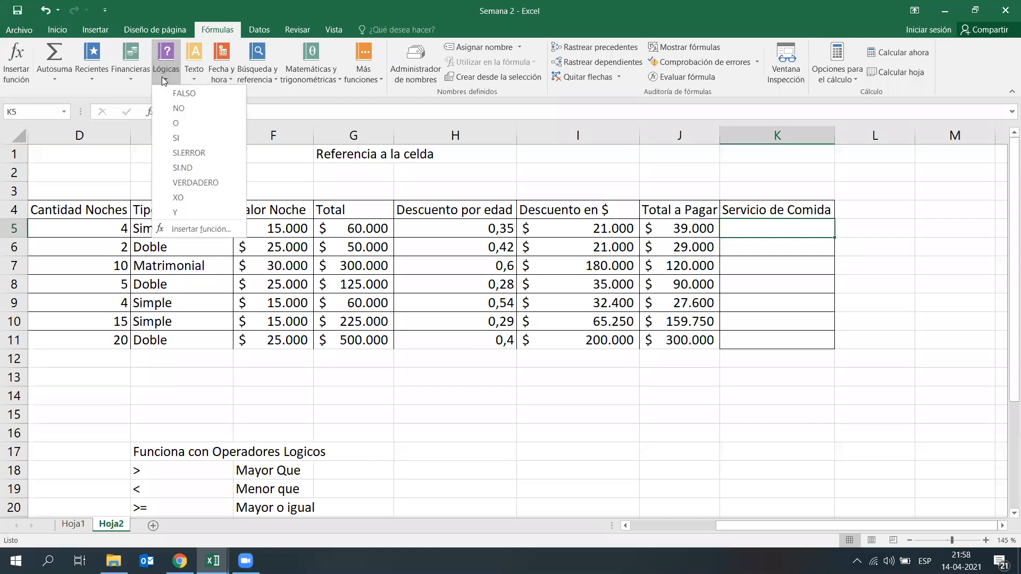
left_click(184, 138)
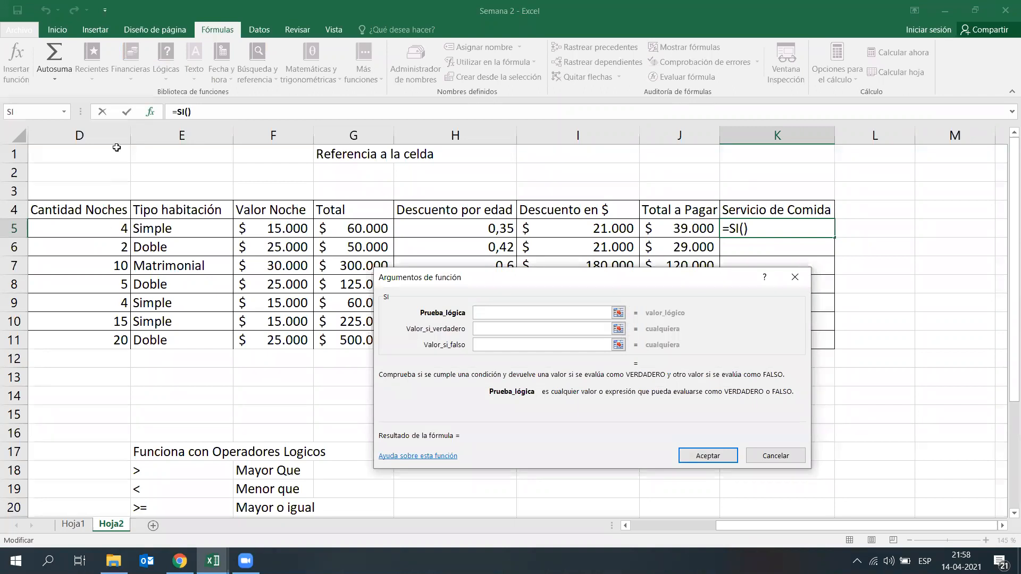
Step: Set the SI function's logical test to D5>=4, using the Cantidad Noches cell
left_click(55, 232)
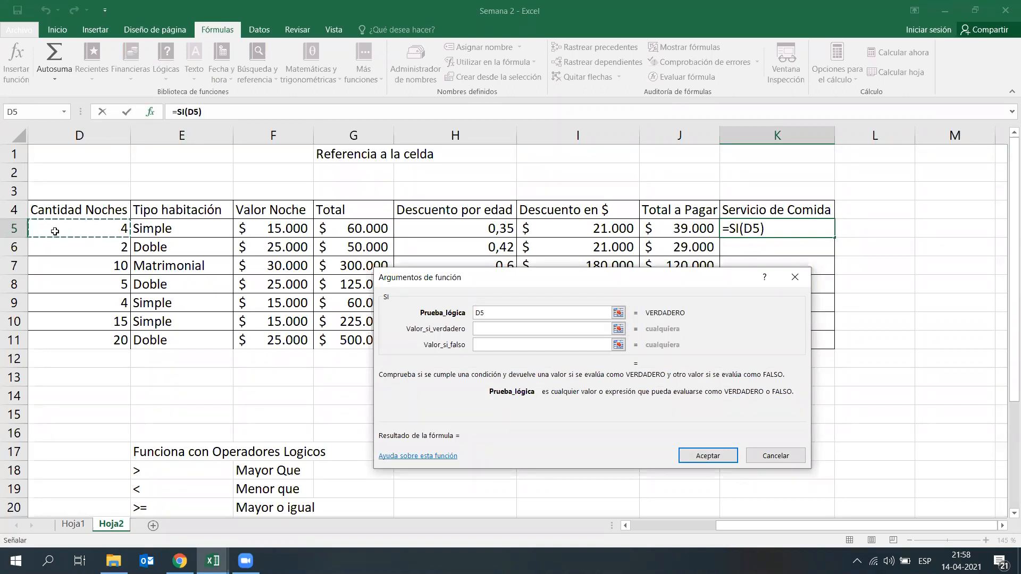
type(">=4")
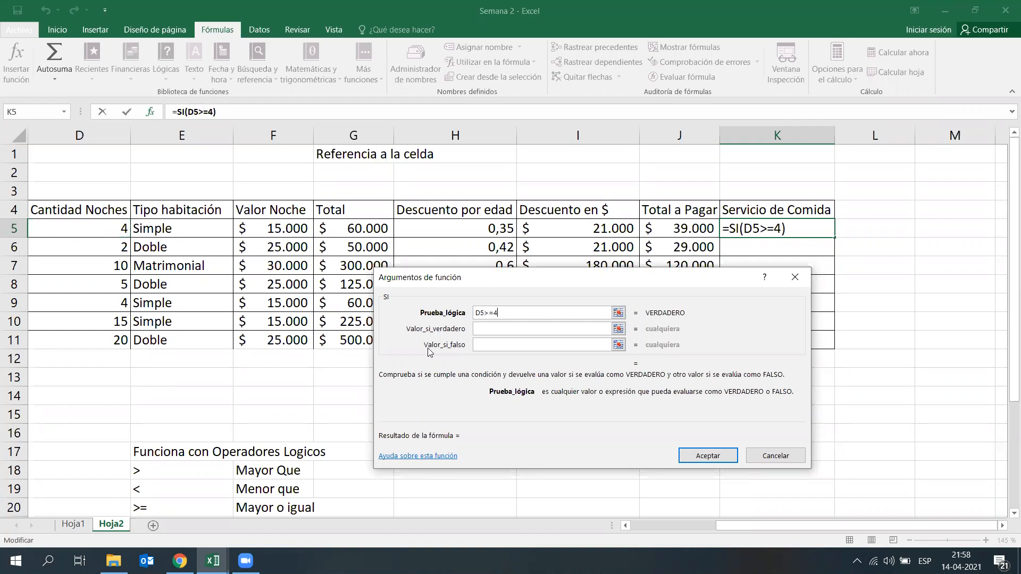
Step: Set the SI function's value if true to Si and its value if false to No
left_click(499, 330)
type("S")
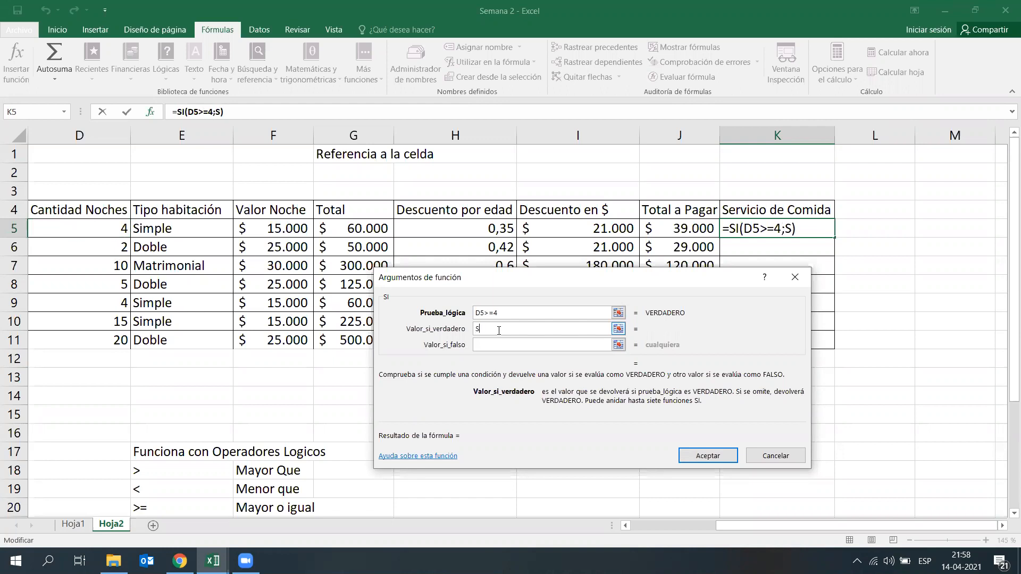
type("i")
left_click(518, 344)
type("No")
Step: Switch to the Lupa screen magnifier, view the SI arguments at 200%, and close the magnifier
left_click(48, 562)
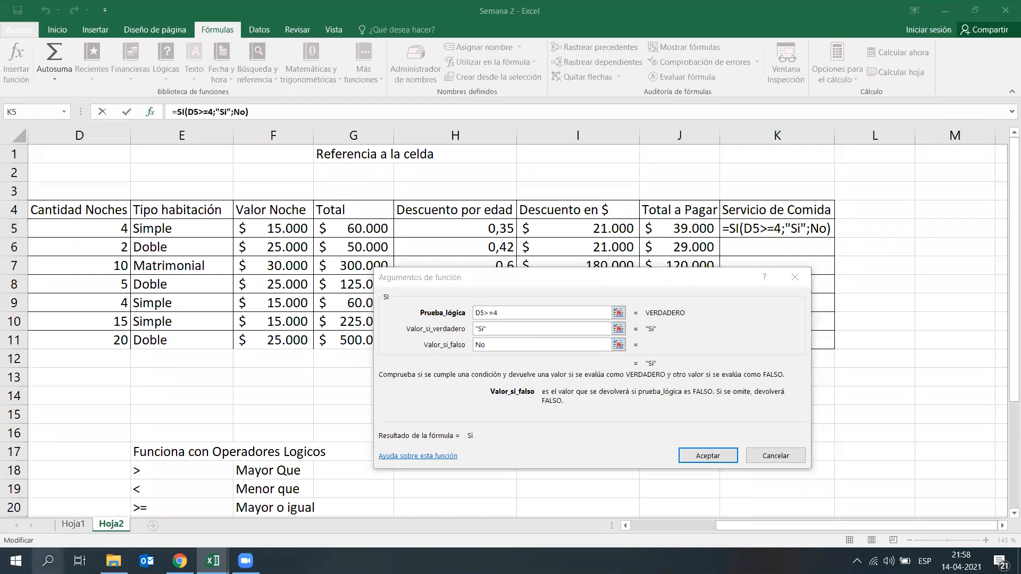
type("lupa")
key("Return")
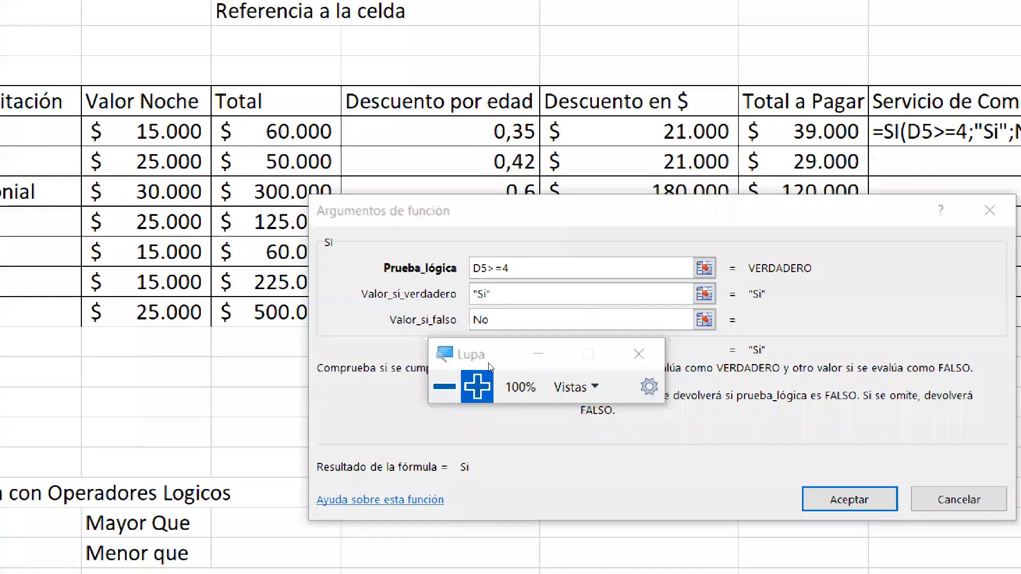
left_click(479, 388)
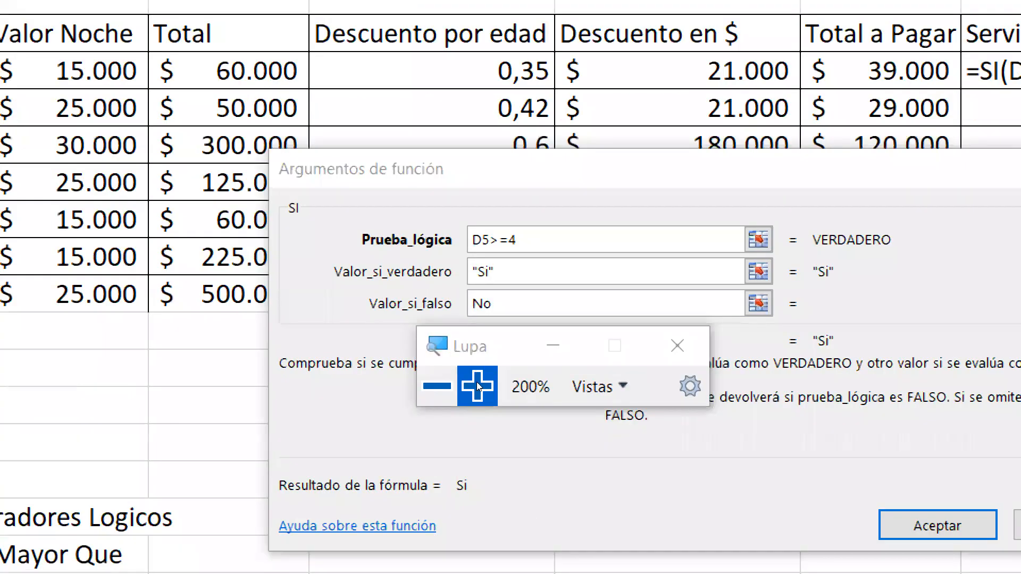
left_click(507, 368)
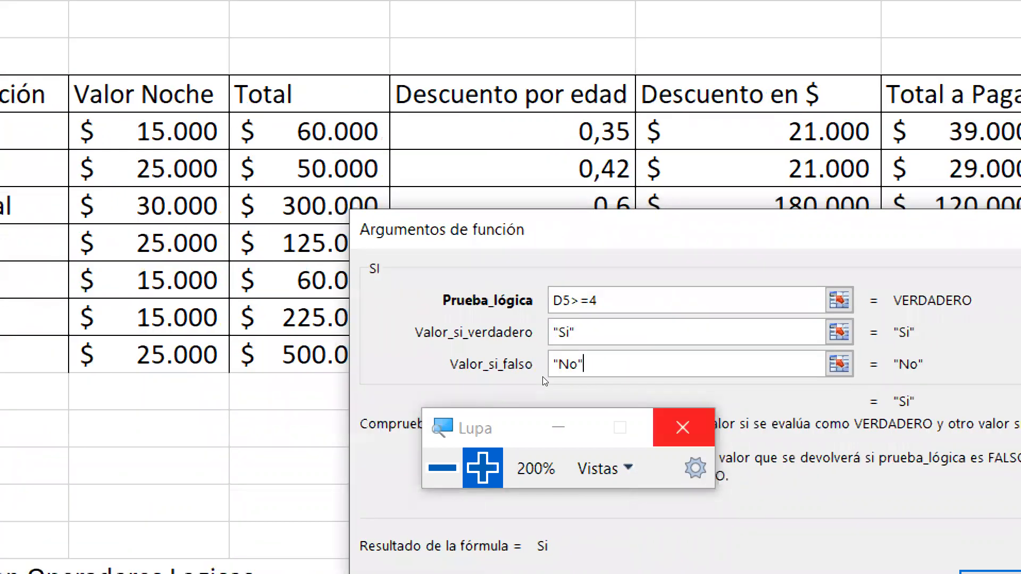
left_click(686, 440)
Step: Accept the SI function in K5 and copy its formula down through K11
left_click(701, 451)
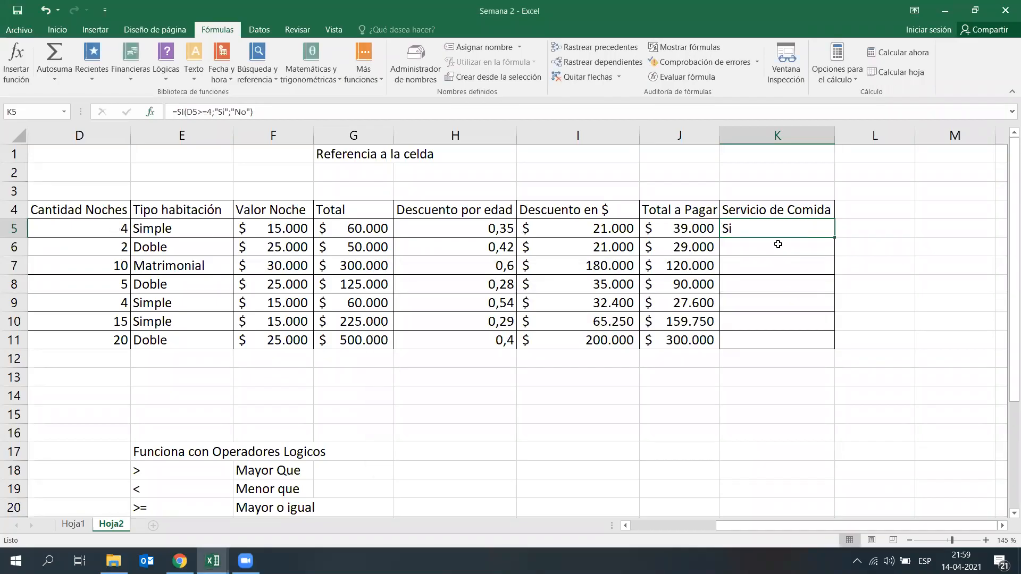
double_click(836, 239)
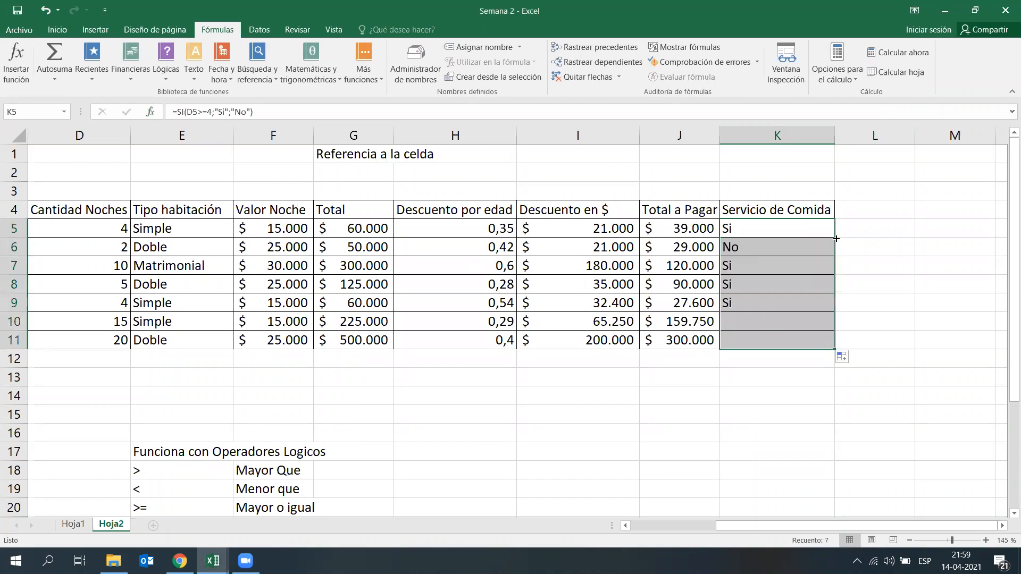
left_click(915, 249)
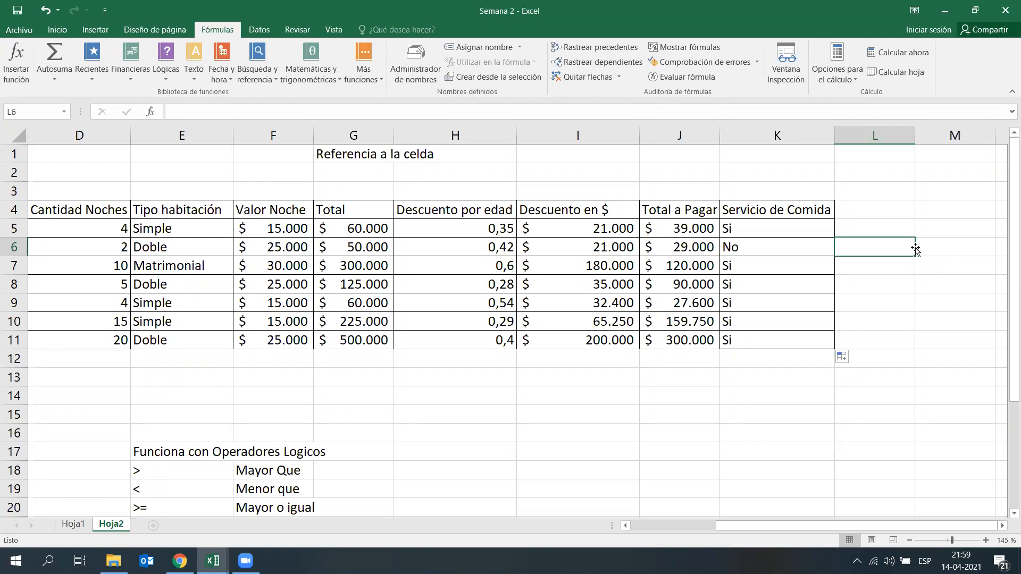
Step: Undo the SI formula in K5 and its copy down the Servicio de Comida column
key("ctrl+z")
key("ctrl+z")
left_click(852, 411)
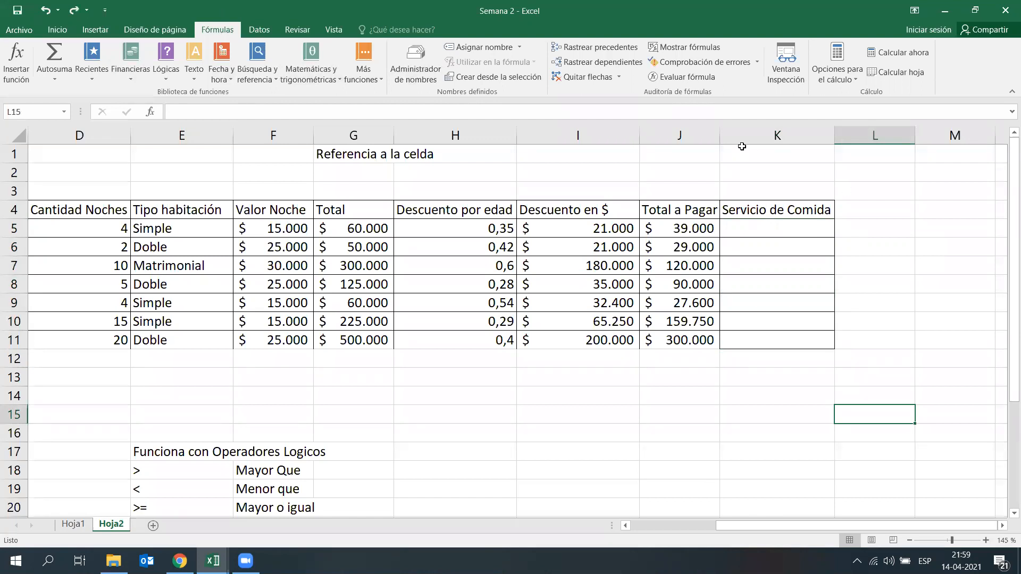
left_click(589, 390)
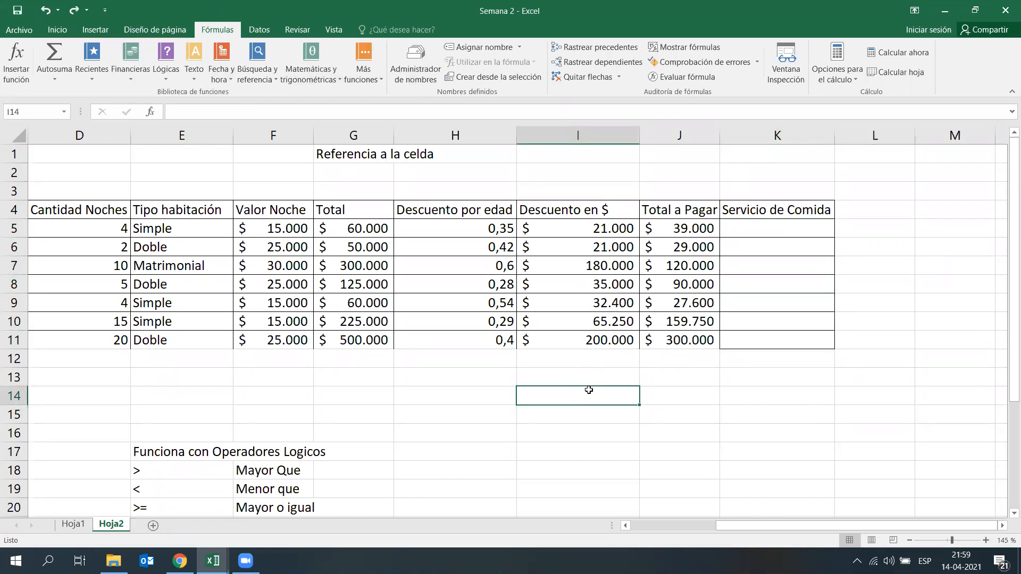
Step: Insert the logical SI function in K5 with the logical test D5>=4, using the Cantidad Noches cell
left_click(785, 231)
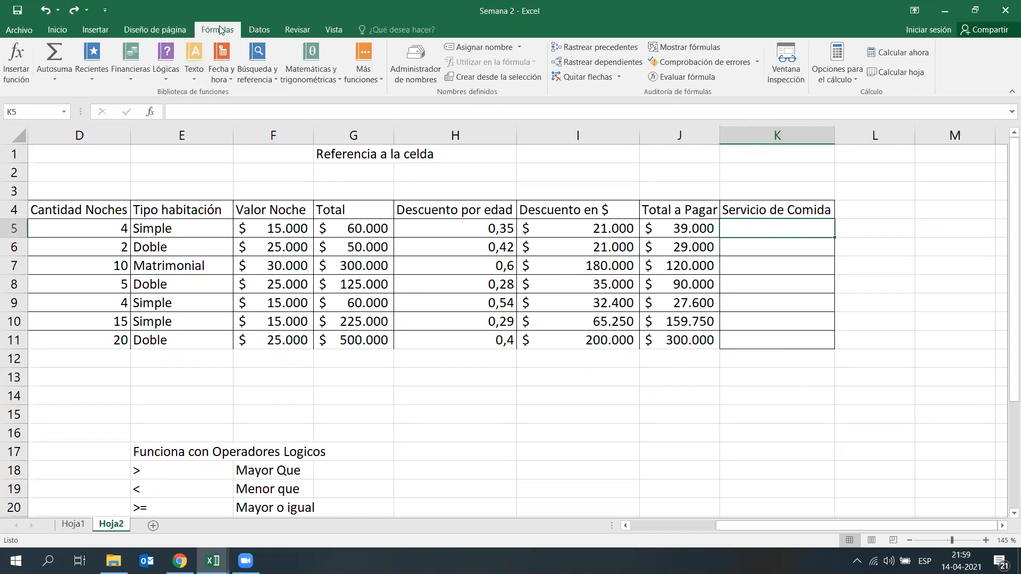
left_click(167, 77)
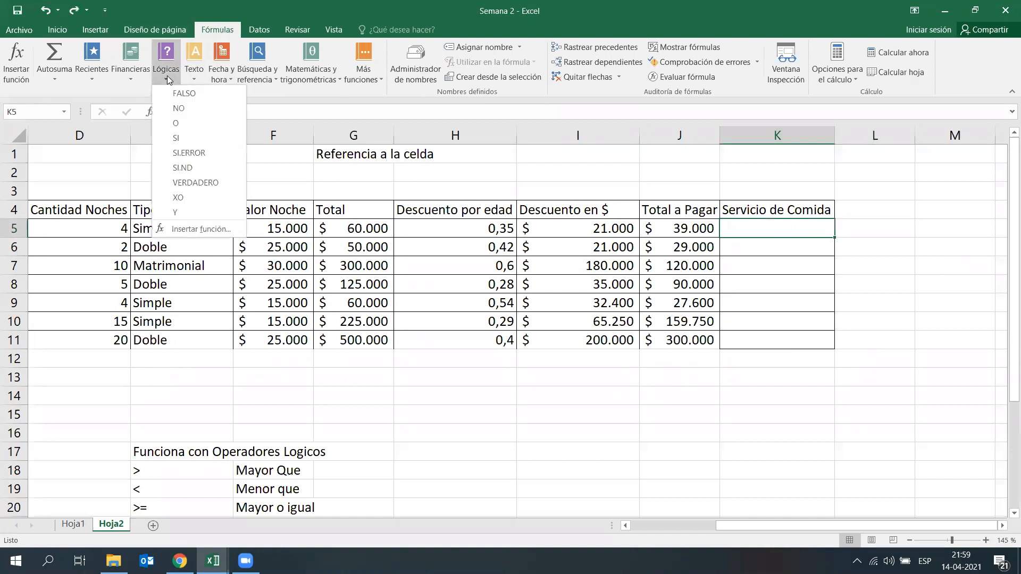
left_click(217, 142)
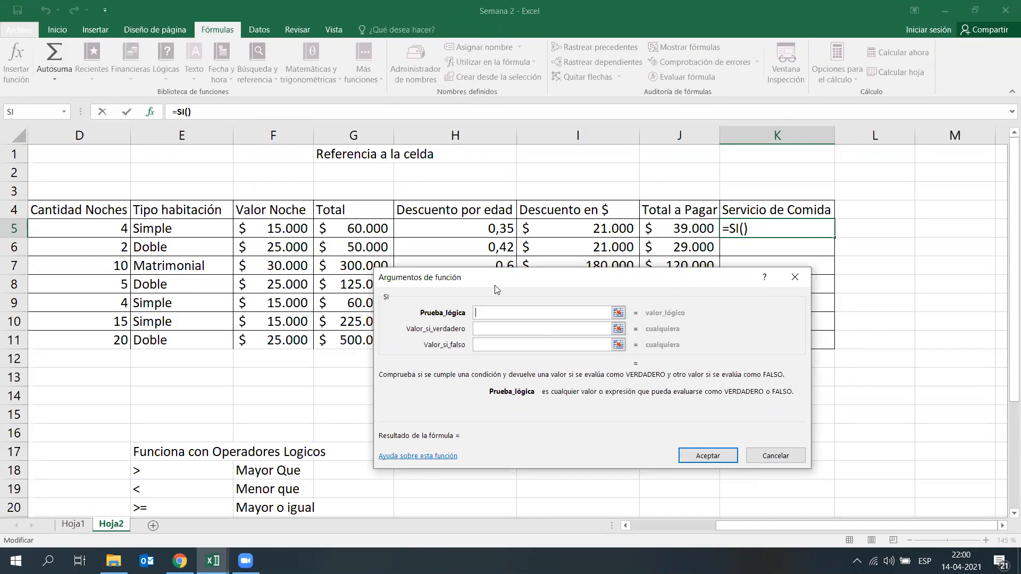
left_click(105, 228)
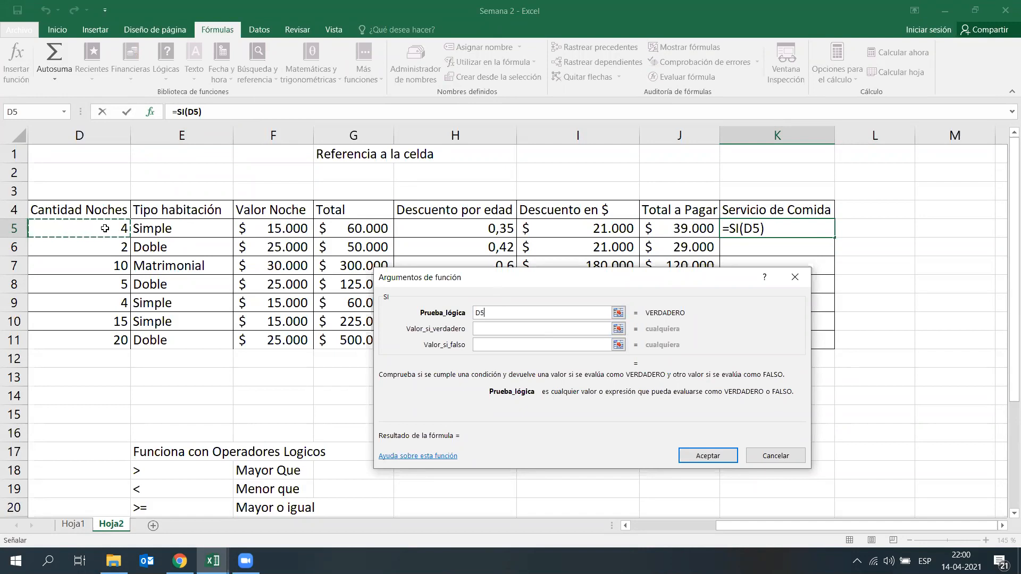
type(">")
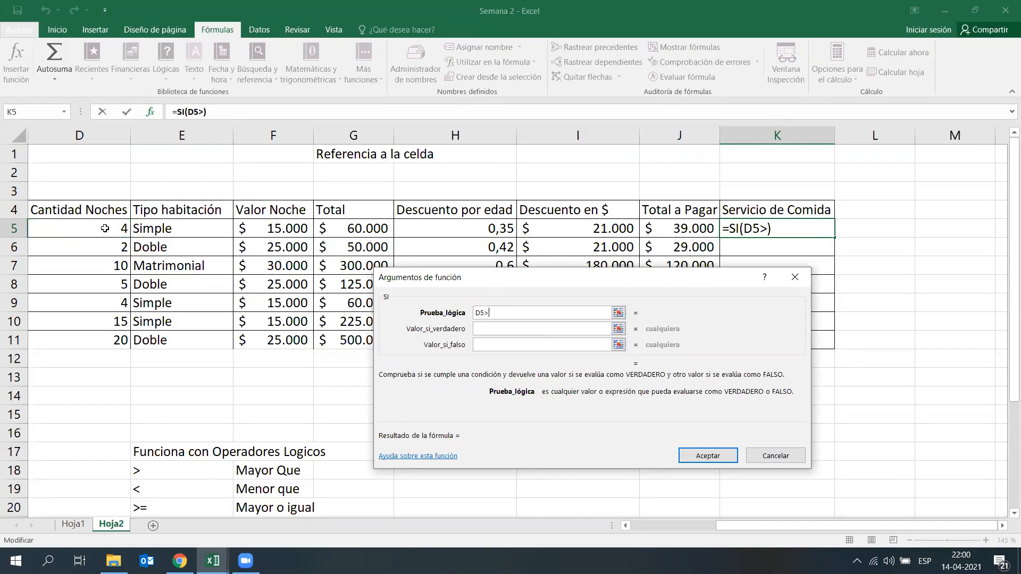
type("=4")
key("BackSpace")
type("3")
key("BackSpace")
type("5")
key("BackSpace")
type("4")
Step: Set the SI function's value if true to Tiene servicio and its value if false to No tiene servicio
left_click(485, 329)
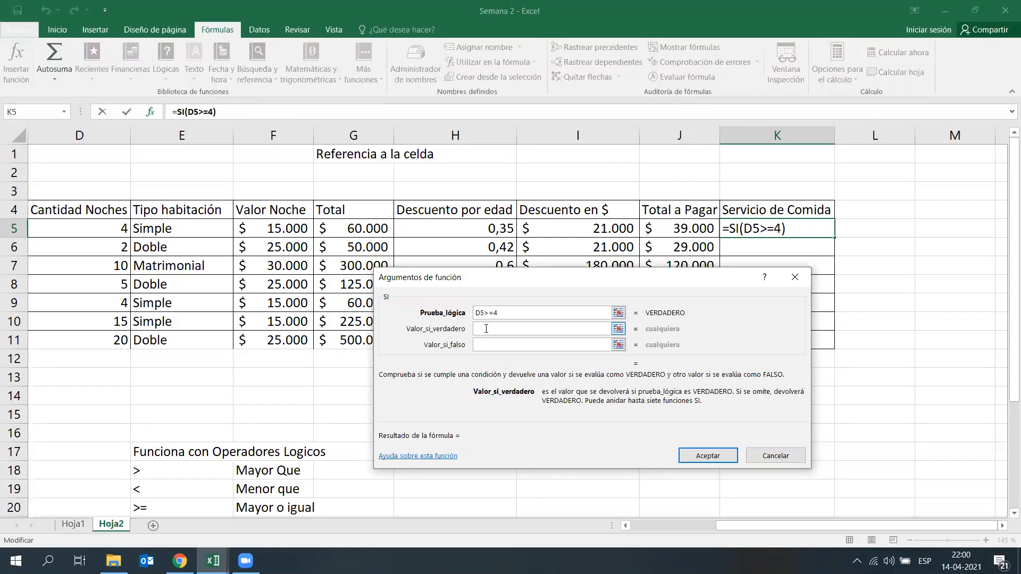
type("Tiene servicio")
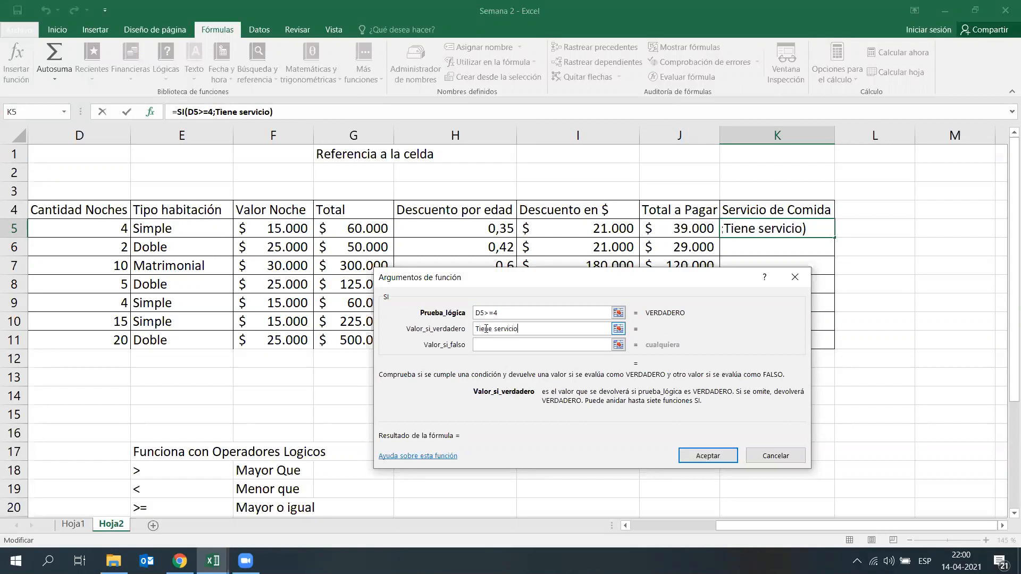
left_click(551, 344)
type("No tiene servicio")
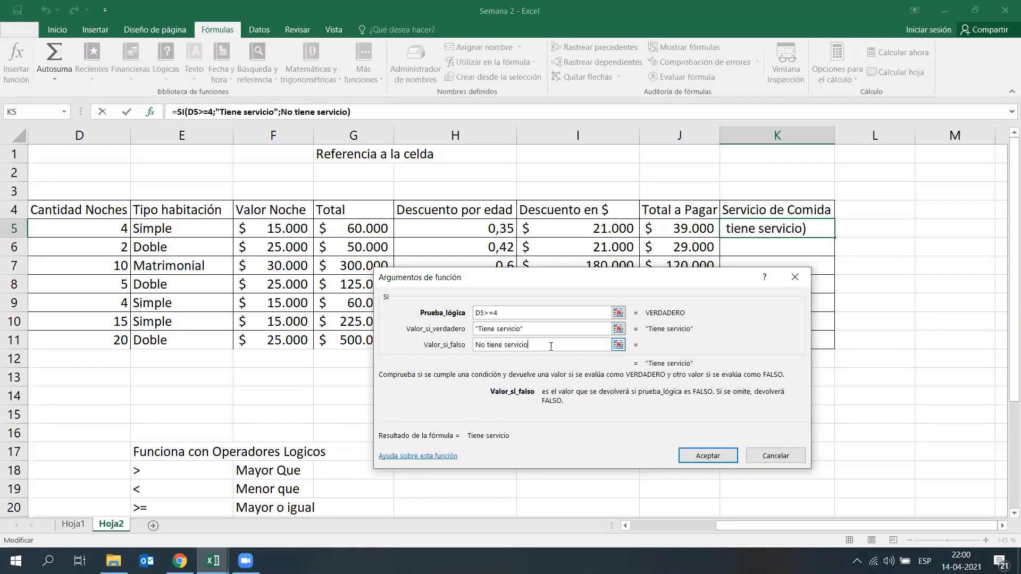
key("shift+Tab")
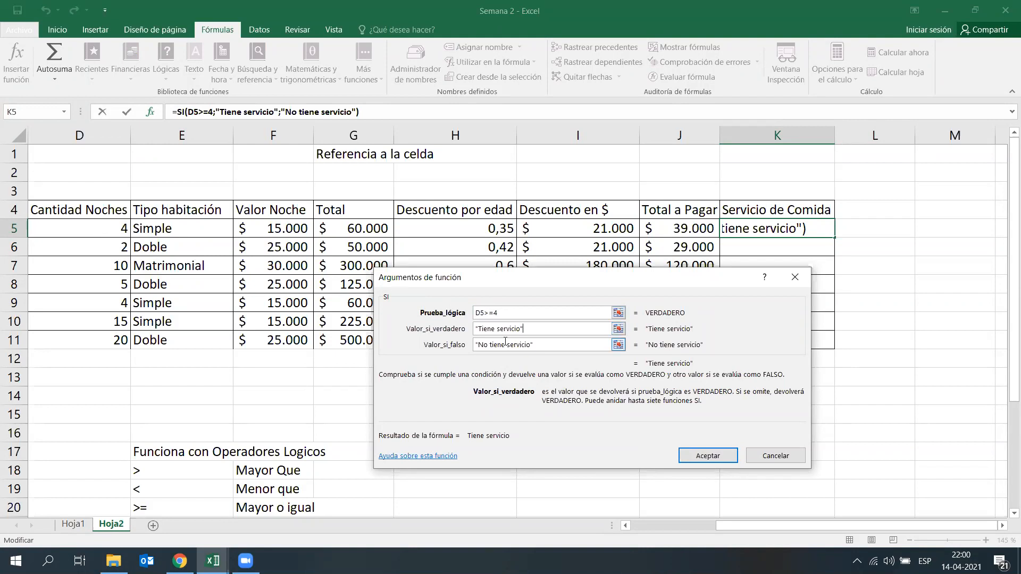
Step: Accept the SI function in K5 and fill its formula down through K11
left_click(697, 455)
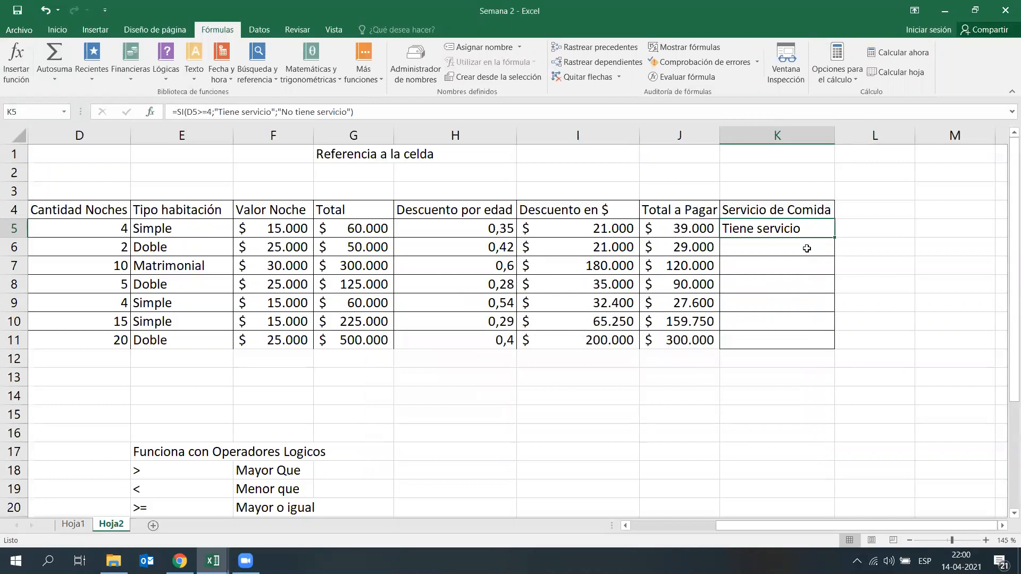
left_click(836, 238)
double_click(835, 238)
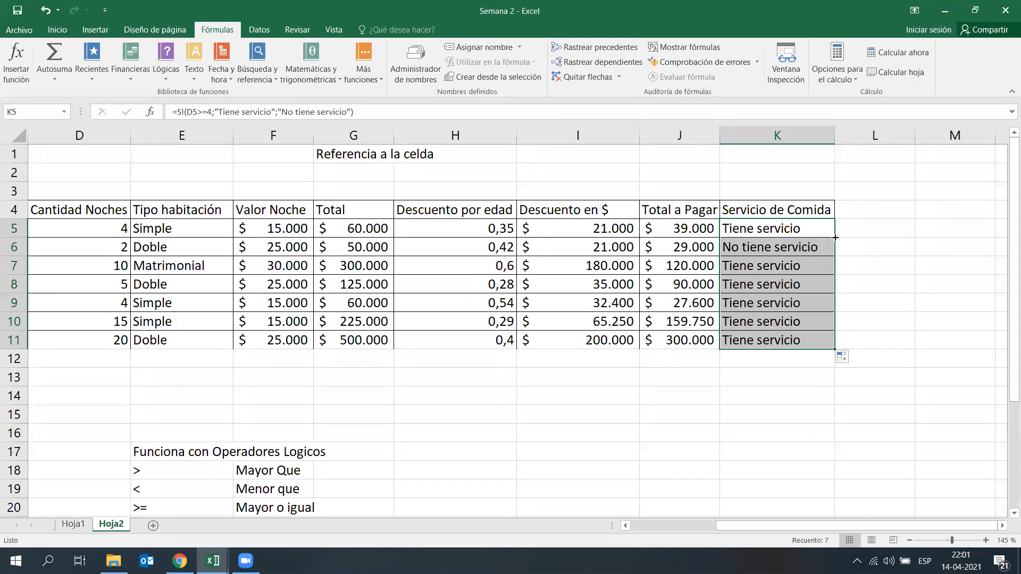
left_click(667, 374)
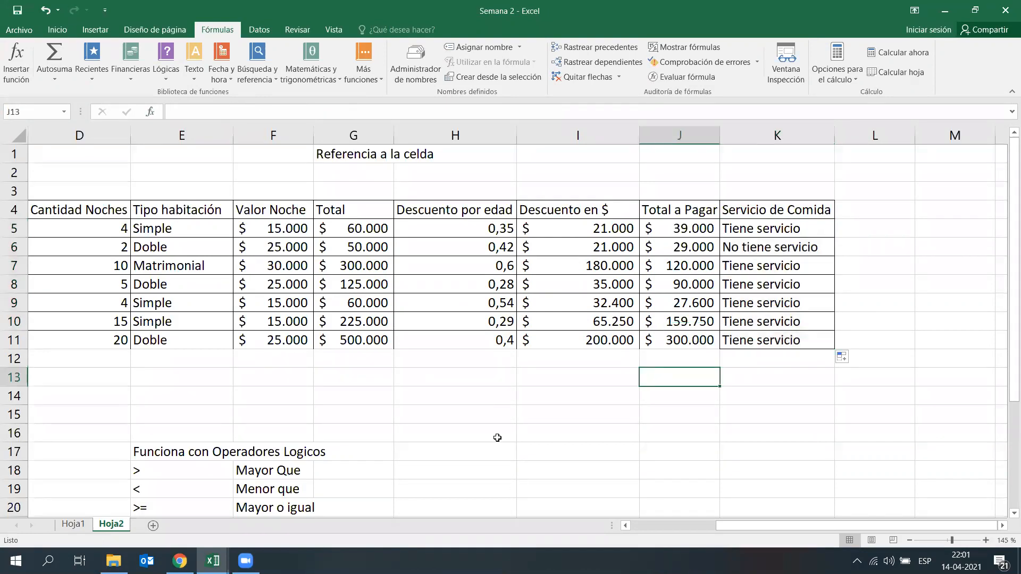
Step: Change the Cantidad Noches value in D10 to 3
left_click(368, 376)
left_click(120, 315)
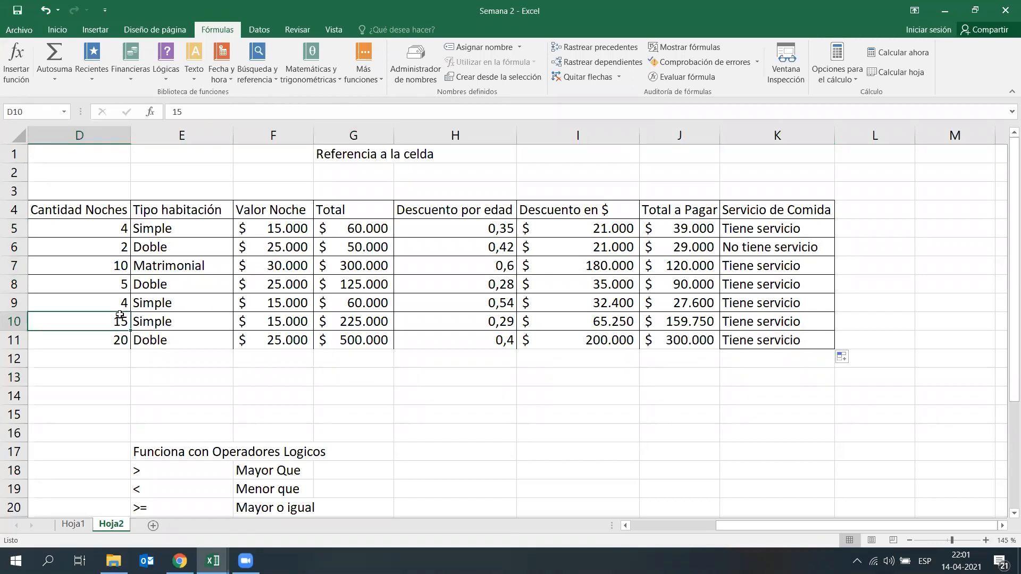
type("3")
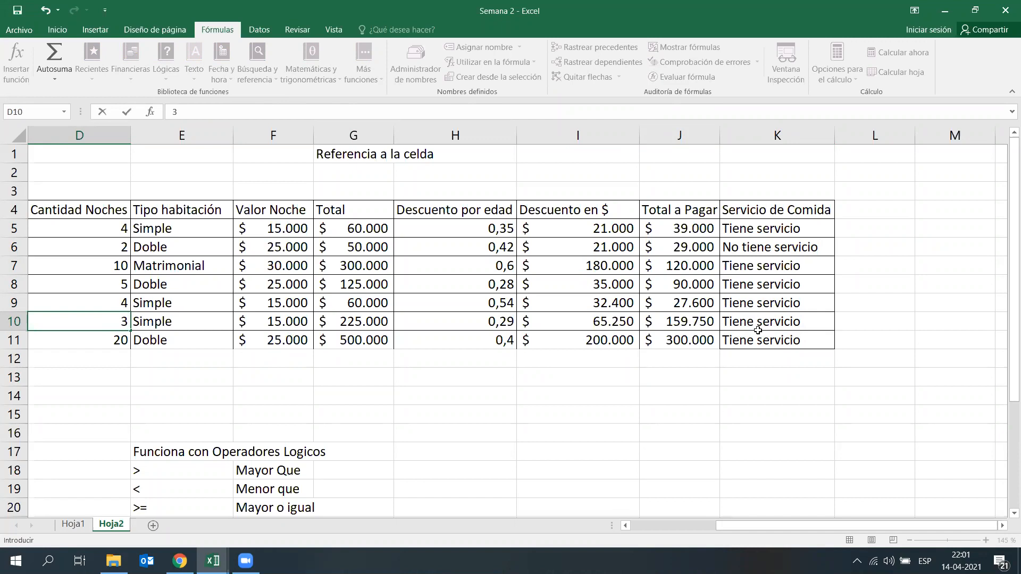
key("Return")
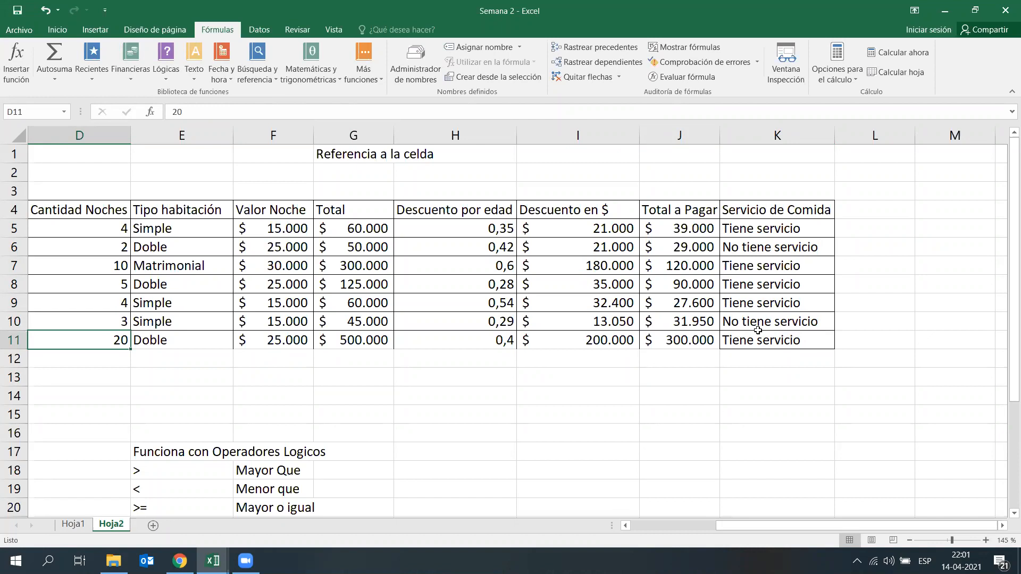
Step: Change the Cantidad Noches value in D11 to 1
left_click(356, 155)
left_click(122, 341)
type("1")
key("Return")
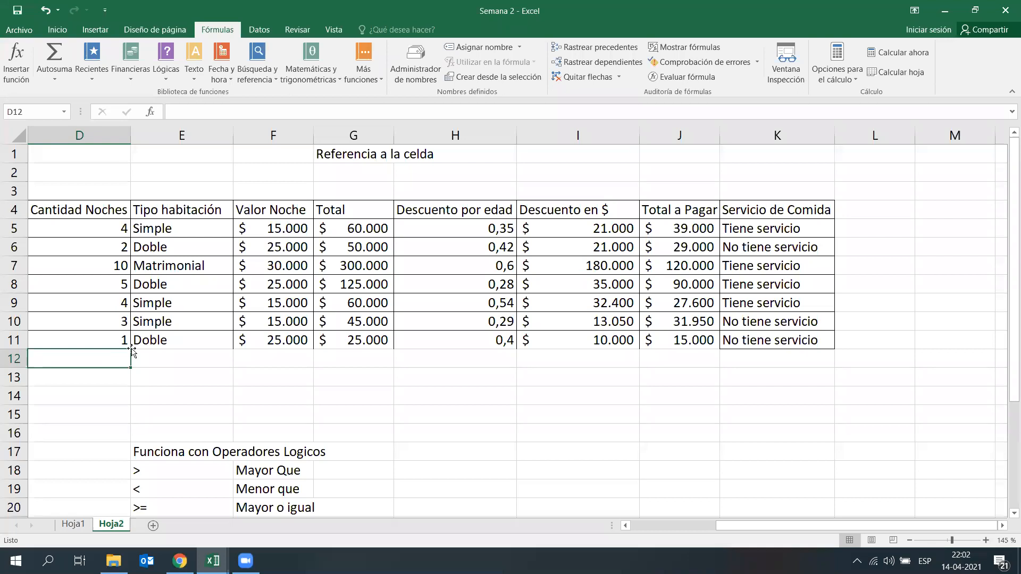
Step: Add an Es igual a conditional formatting rule to K5:K11 for Tiene Servicio, using green fill with dark green text
left_click(579, 411)
left_click(801, 229)
left_click_drag(800, 230, 805, 341)
left_click(777, 417)
left_click_drag(768, 229, 761, 339)
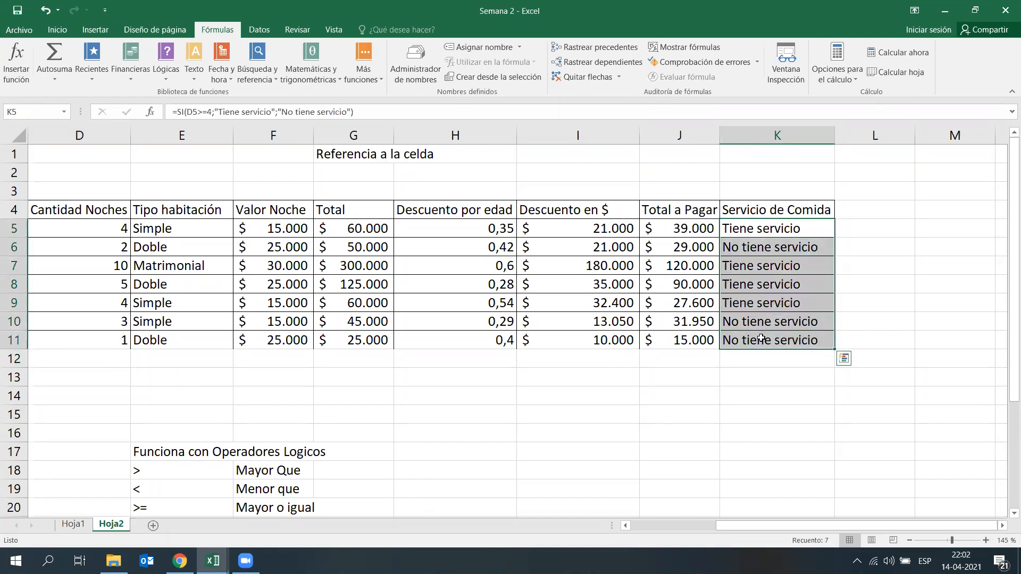
left_click(72, 30)
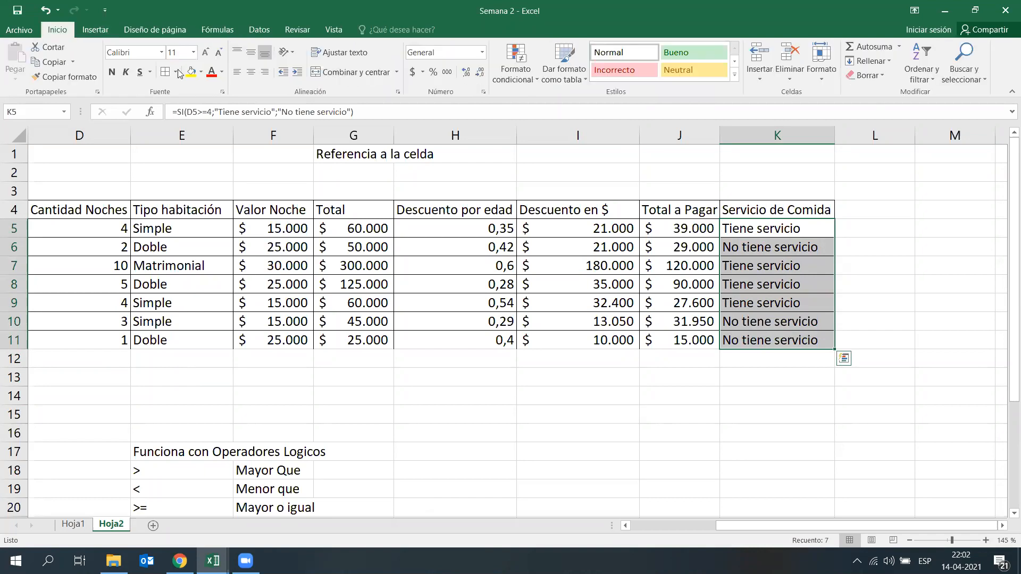
left_click(519, 80)
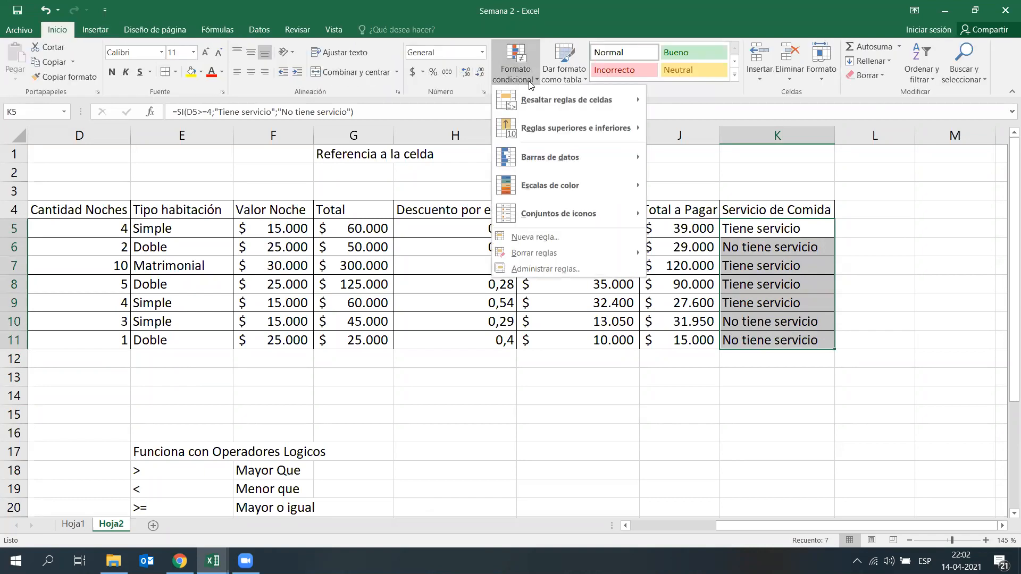
mouse_move(530, 100)
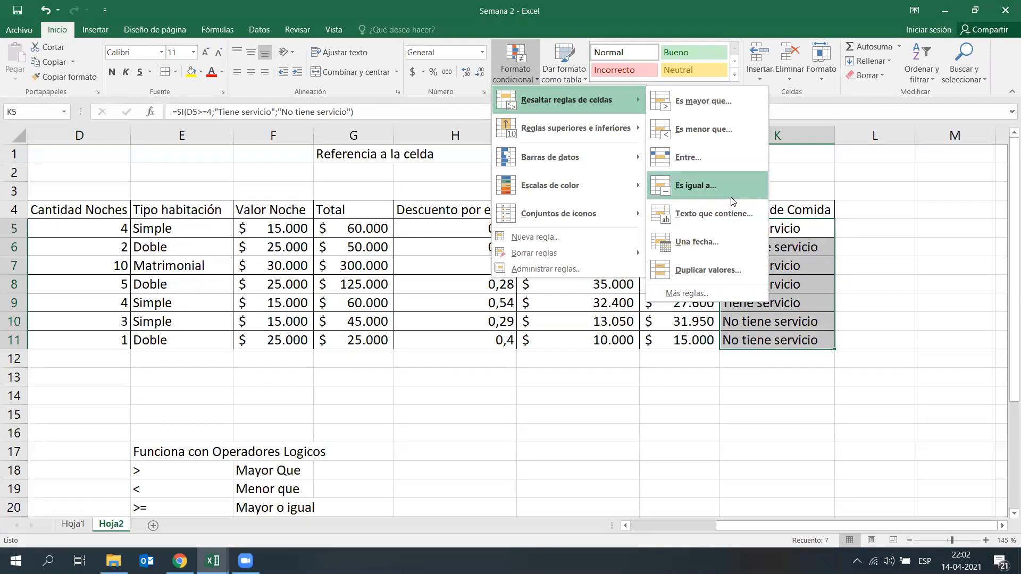
left_click(702, 186)
type("T")
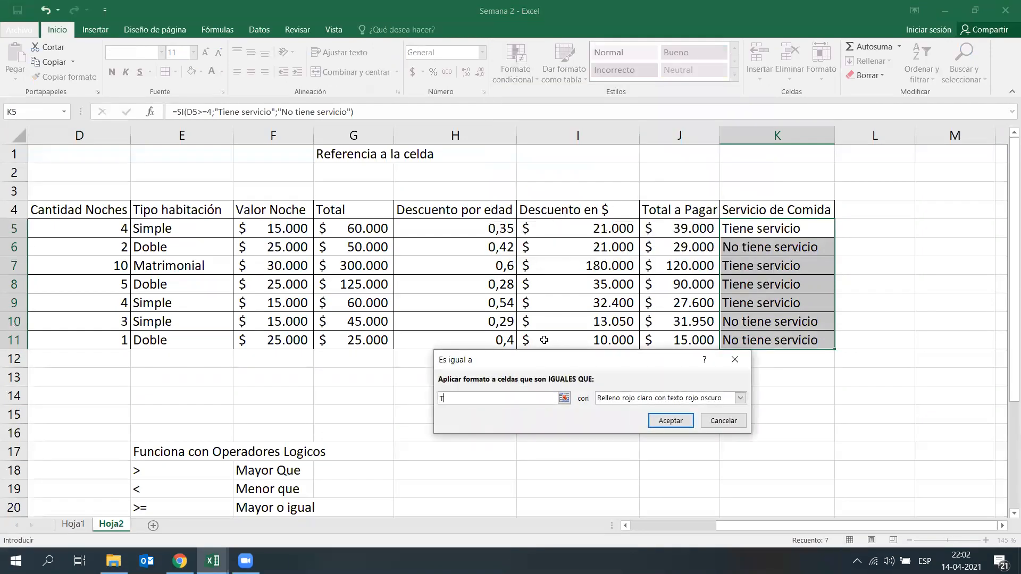
type("iene Servicio")
left_click(630, 402)
left_click(634, 428)
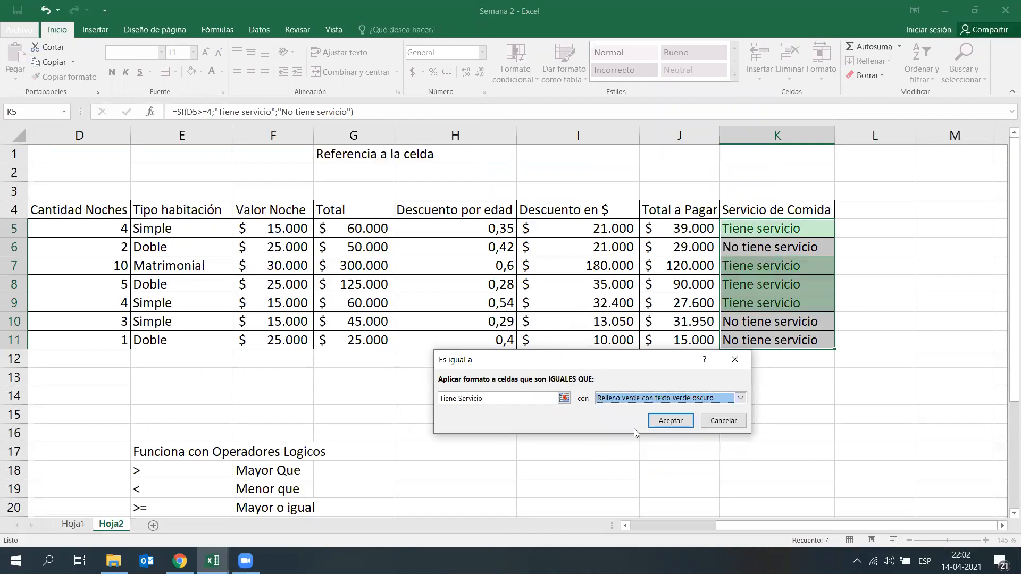
left_click(670, 421)
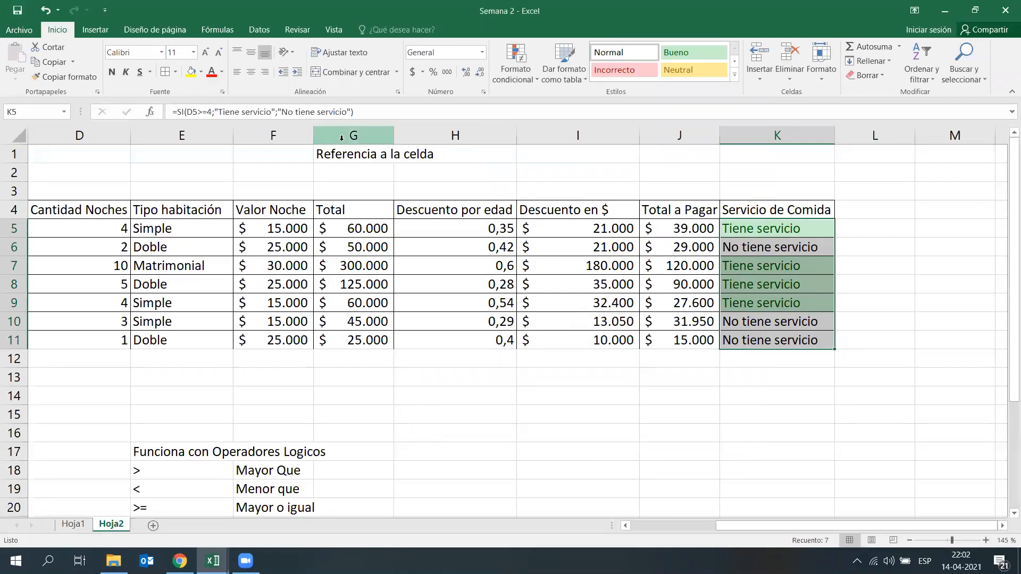
Step: Add an Es igual a conditional formatting rule to K5:K11 for No tiene servicio, using light red fill with dark red text
left_click(507, 67)
mouse_move(552, 103)
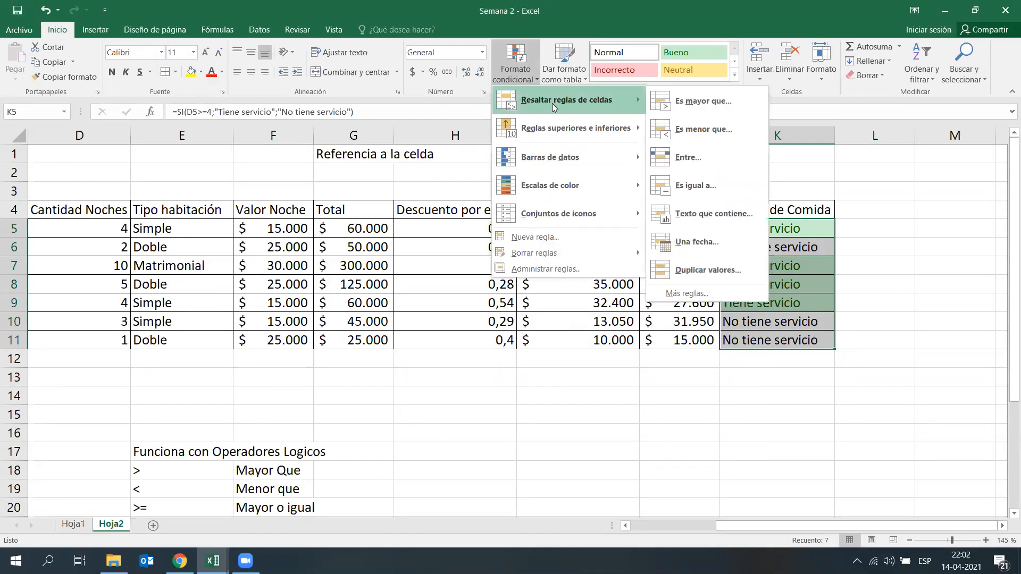
left_click(713, 182)
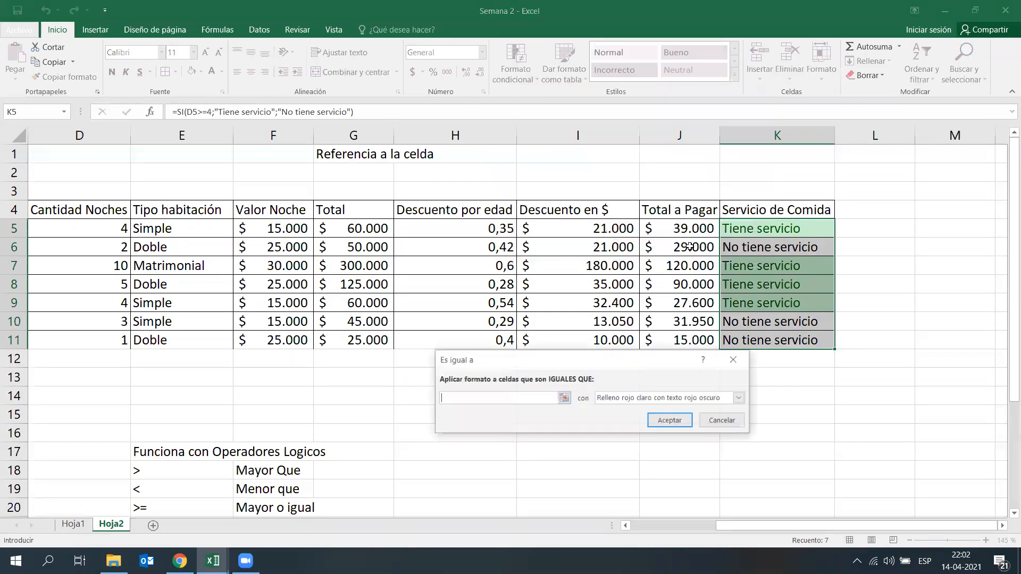
type("No tiene servicio")
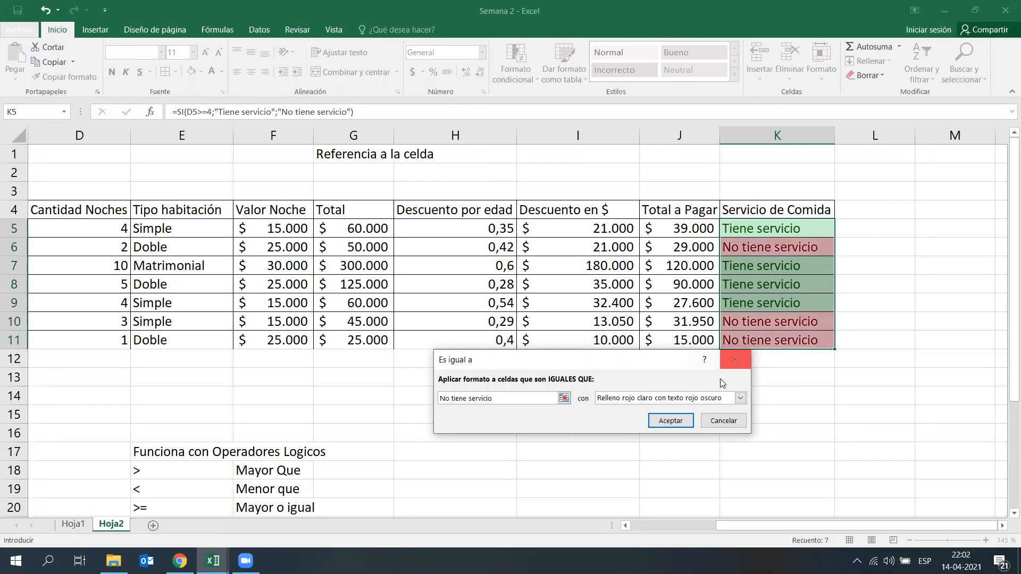
left_click(669, 421)
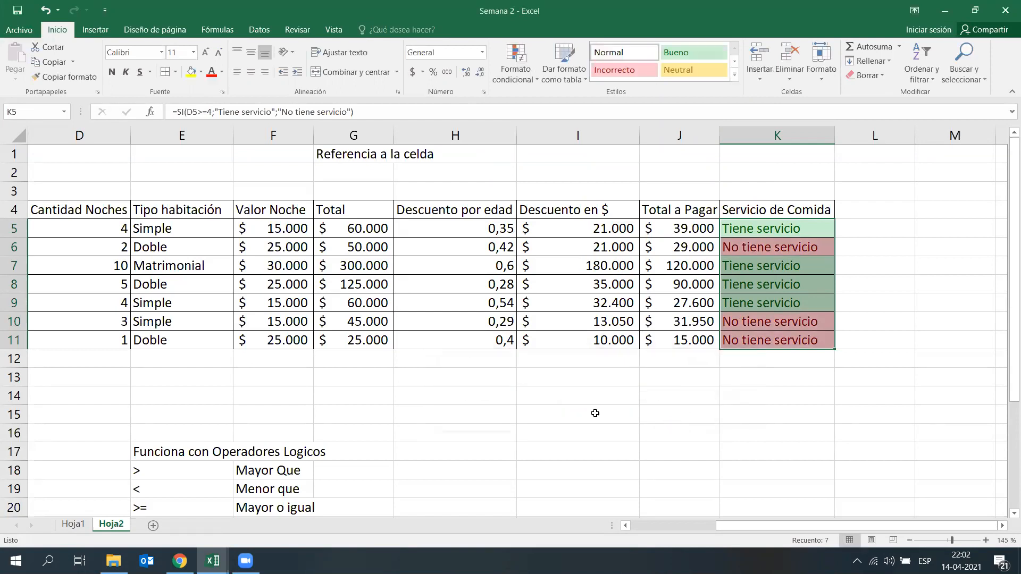
Step: Set the Cantidad Noches value in D11 to 6 to test the conditional formatting
left_click(343, 394)
left_click(122, 340)
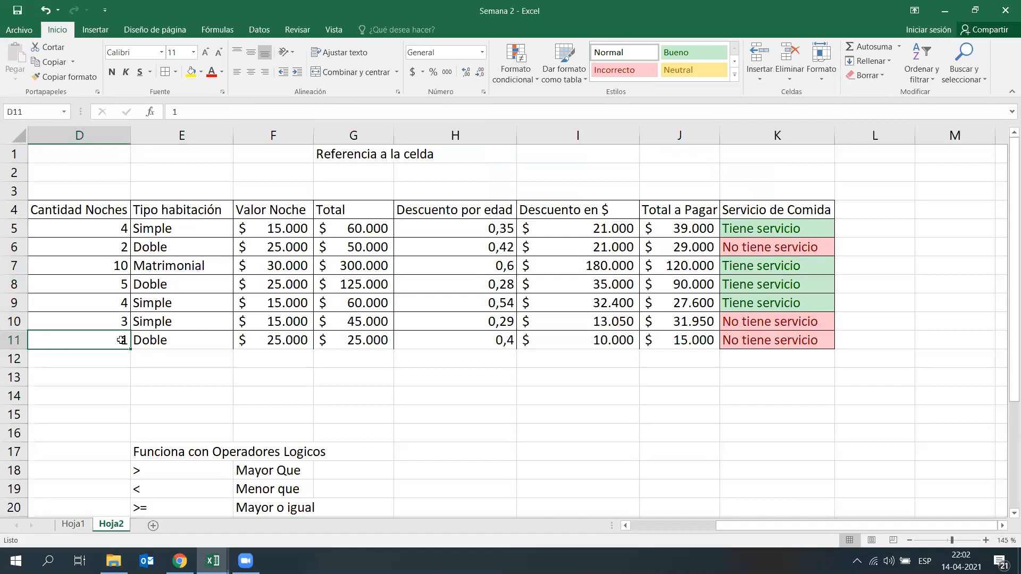
type("6")
key("Return")
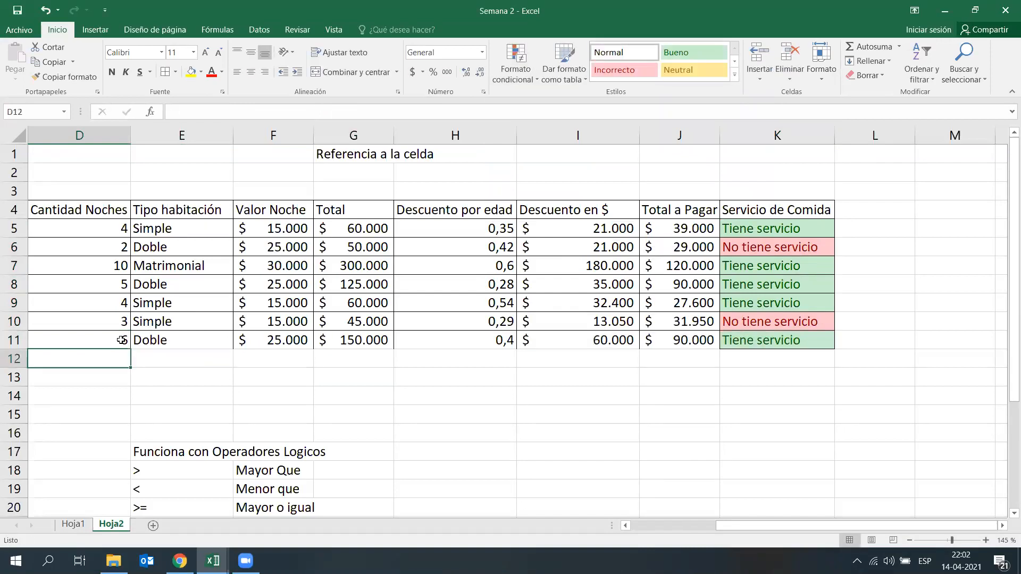